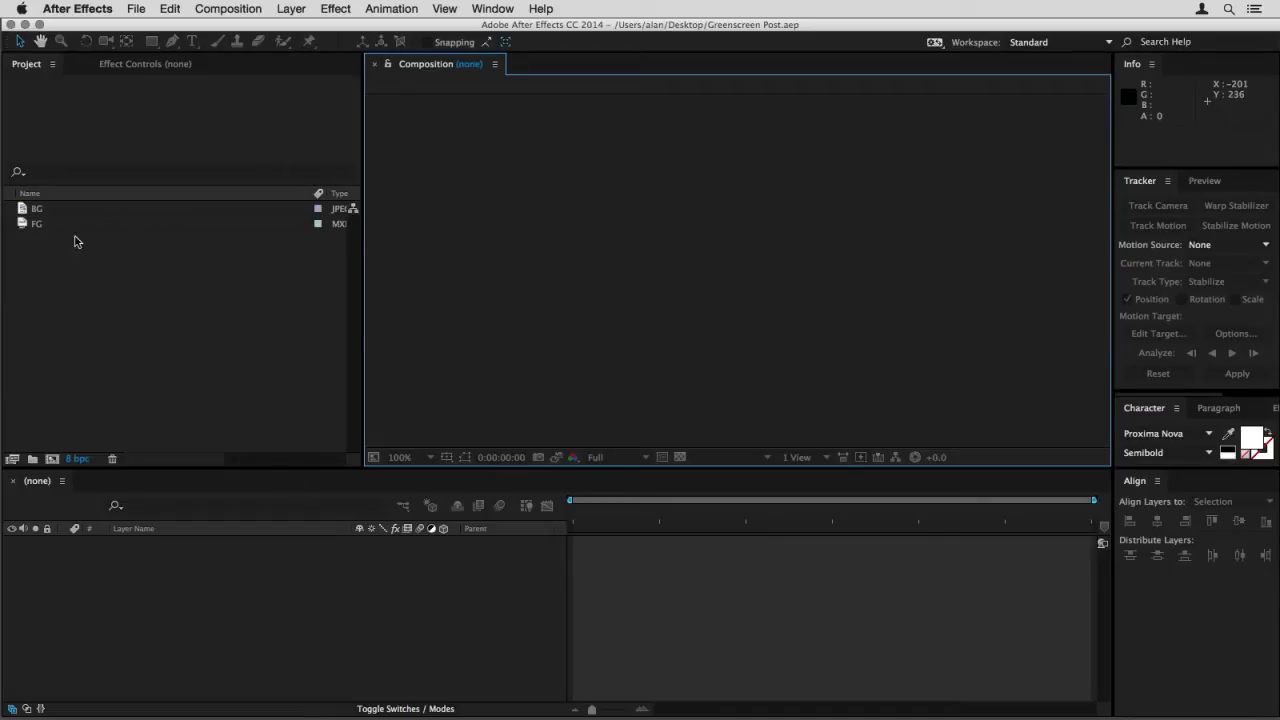
Create a new composition from the FG clip, preview the footage, and return the playhead to its start
click(22, 225)
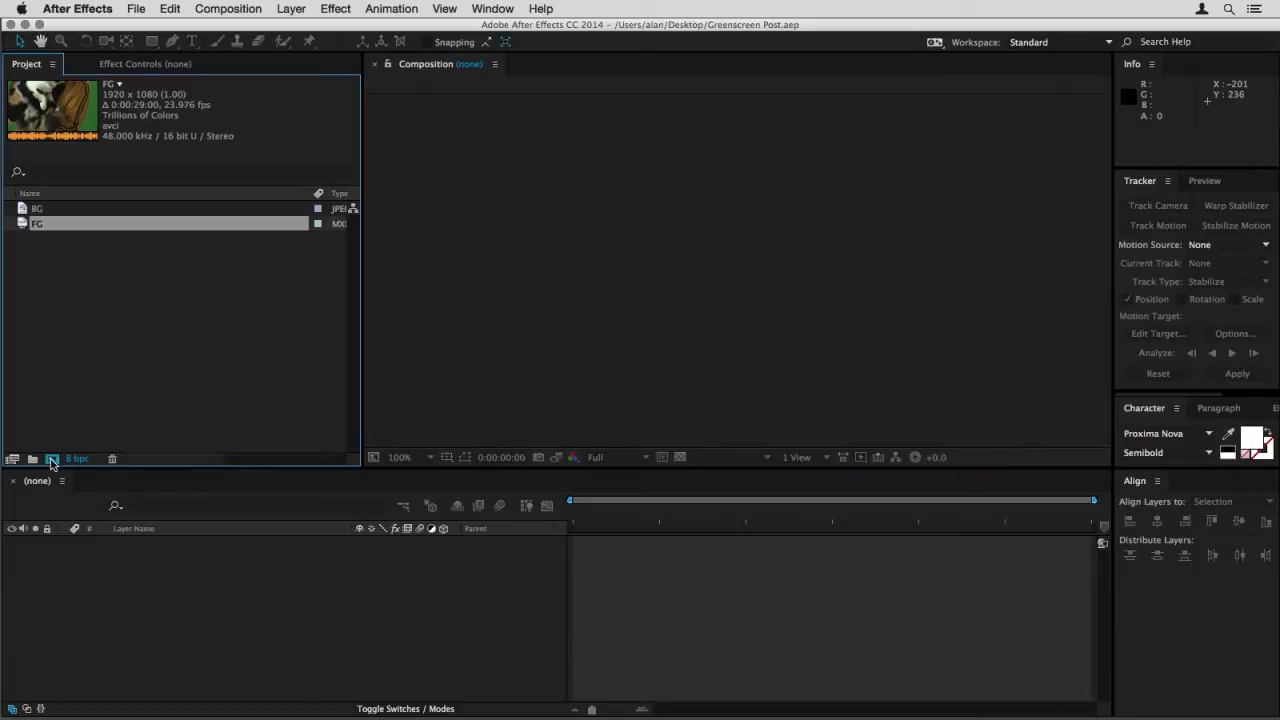
click(52, 460)
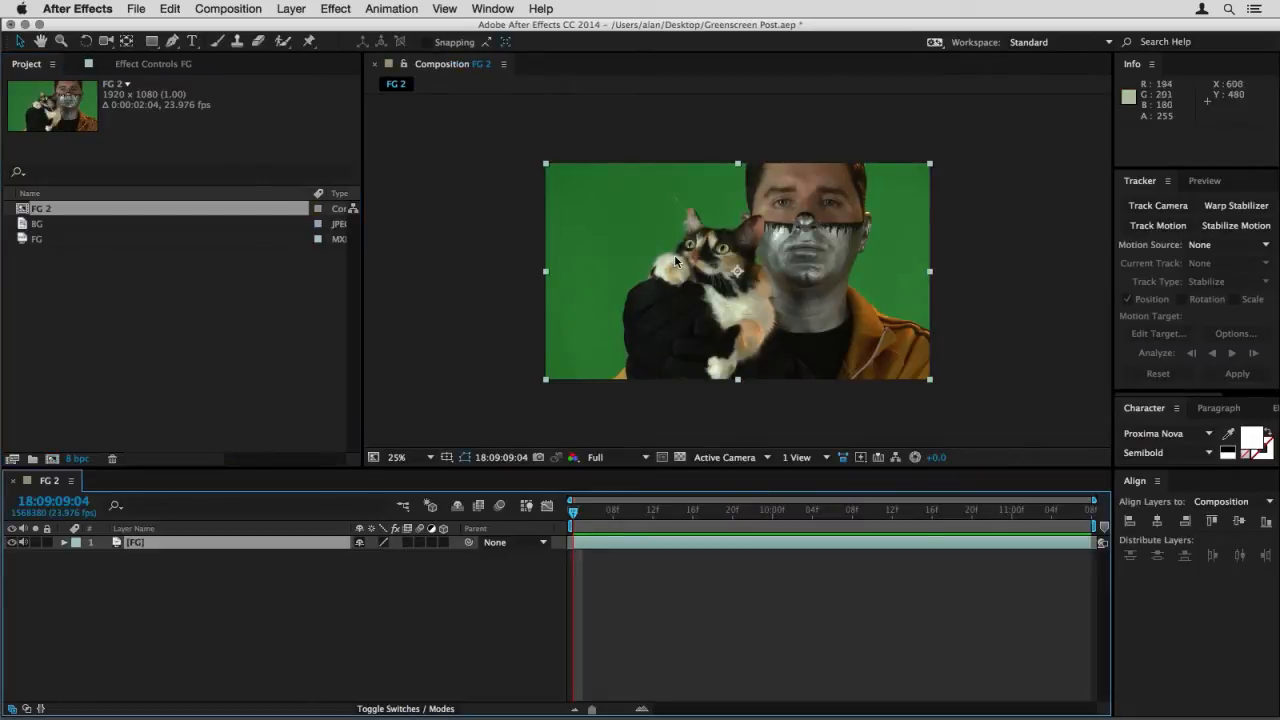
drag(574, 512, 547, 523)
key(space)
mouse_move(584, 512)
mouse_down()
mouse_move(626, 514)
mouse_move(573, 514)
mouse_up()
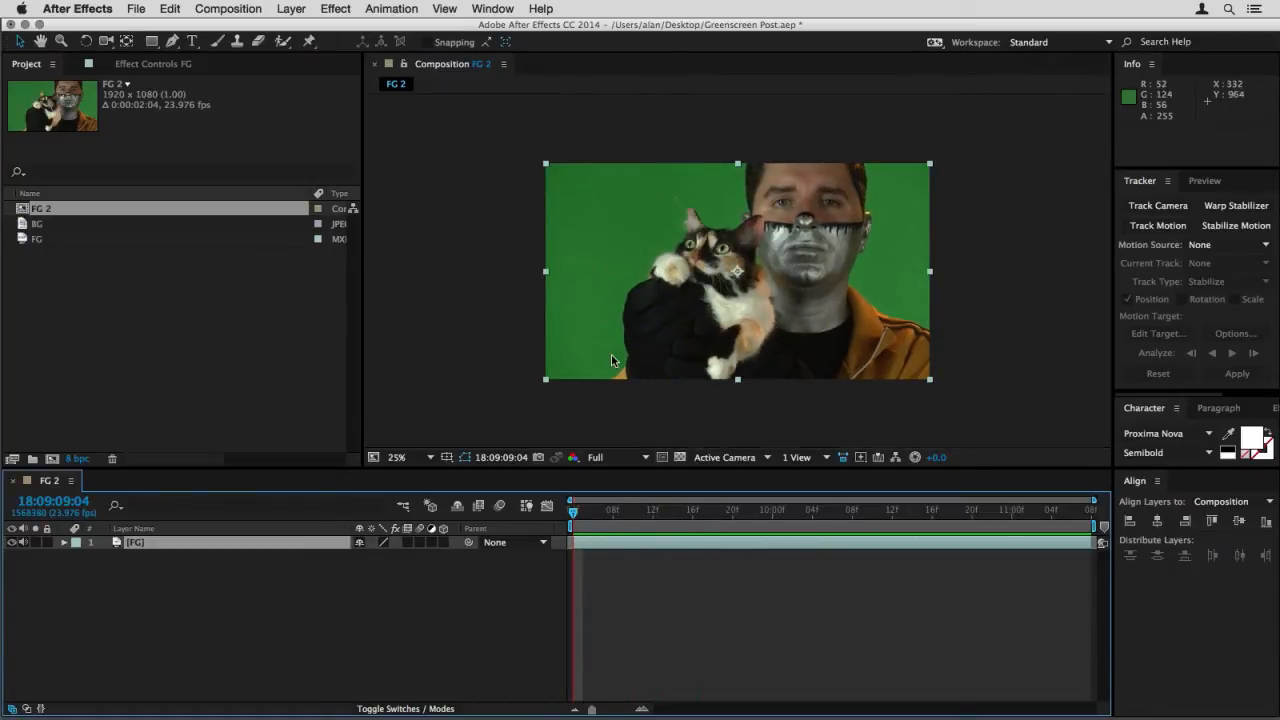
Apply the Keylight (1.2) effect to the FG layer and sample the green backdrop beside the man as its Screen Colour
key(F3)
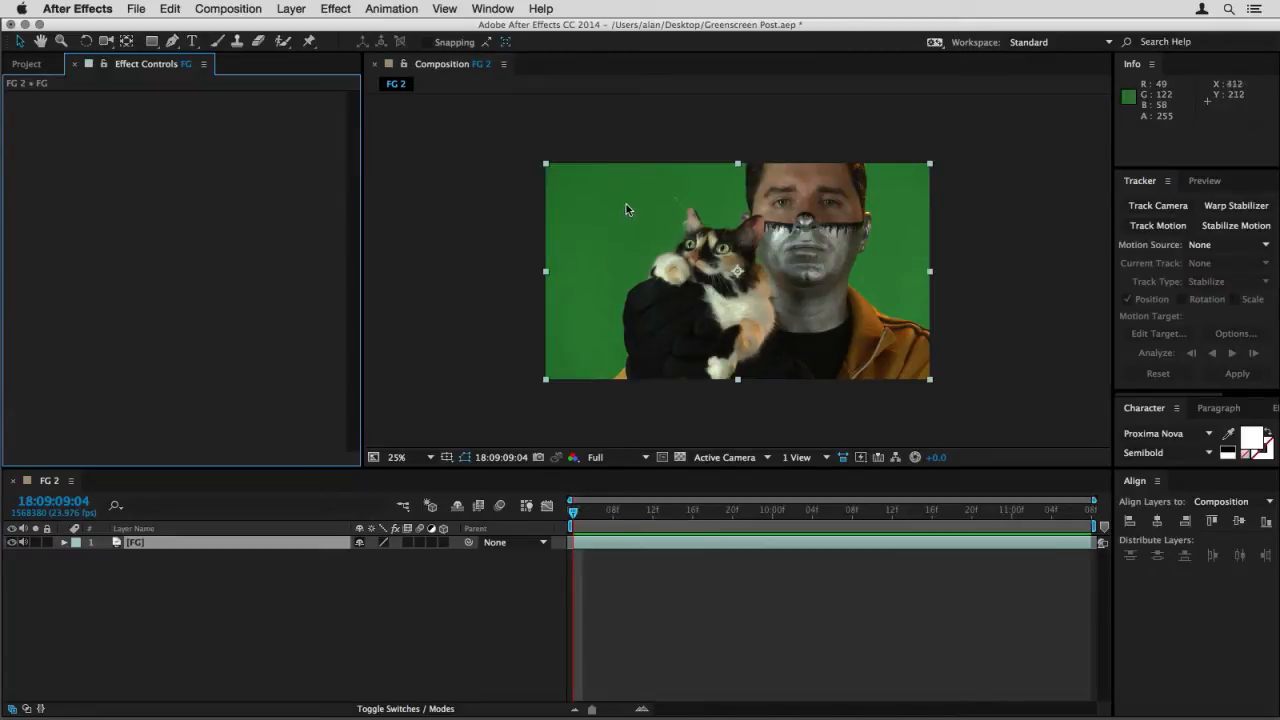
click(332, 10)
mouse_move(378, 220)
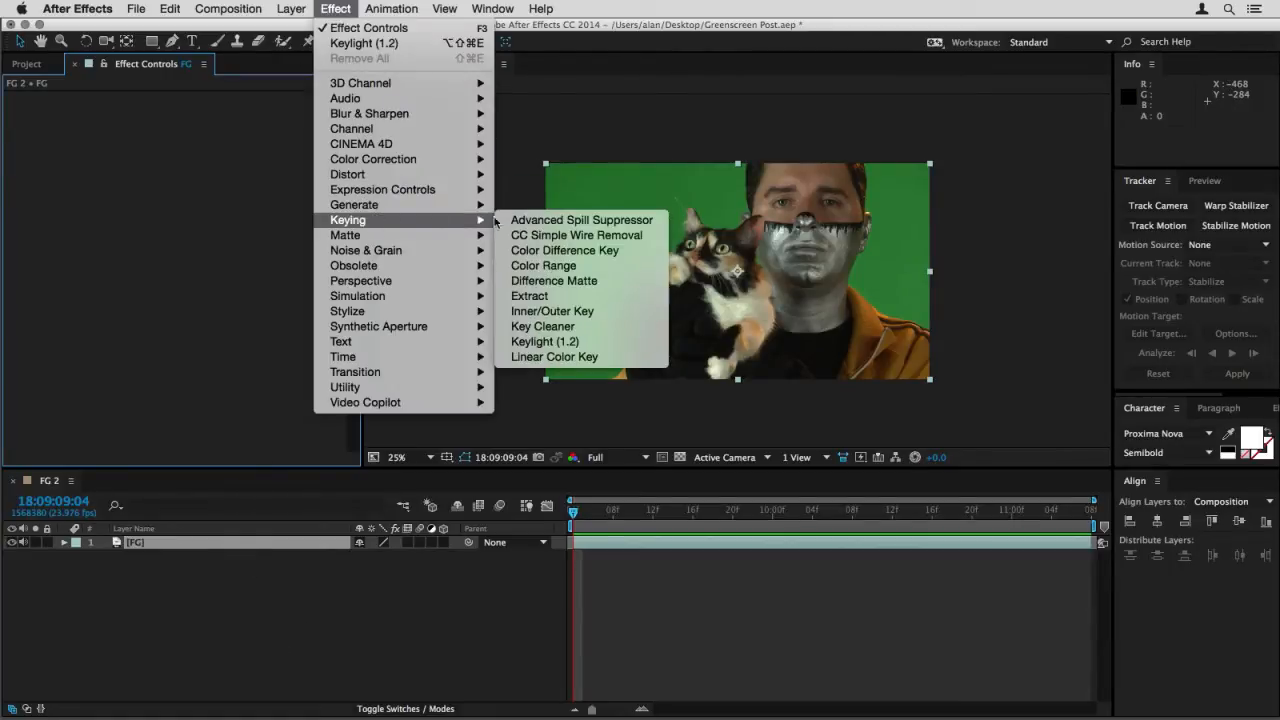
click(572, 343)
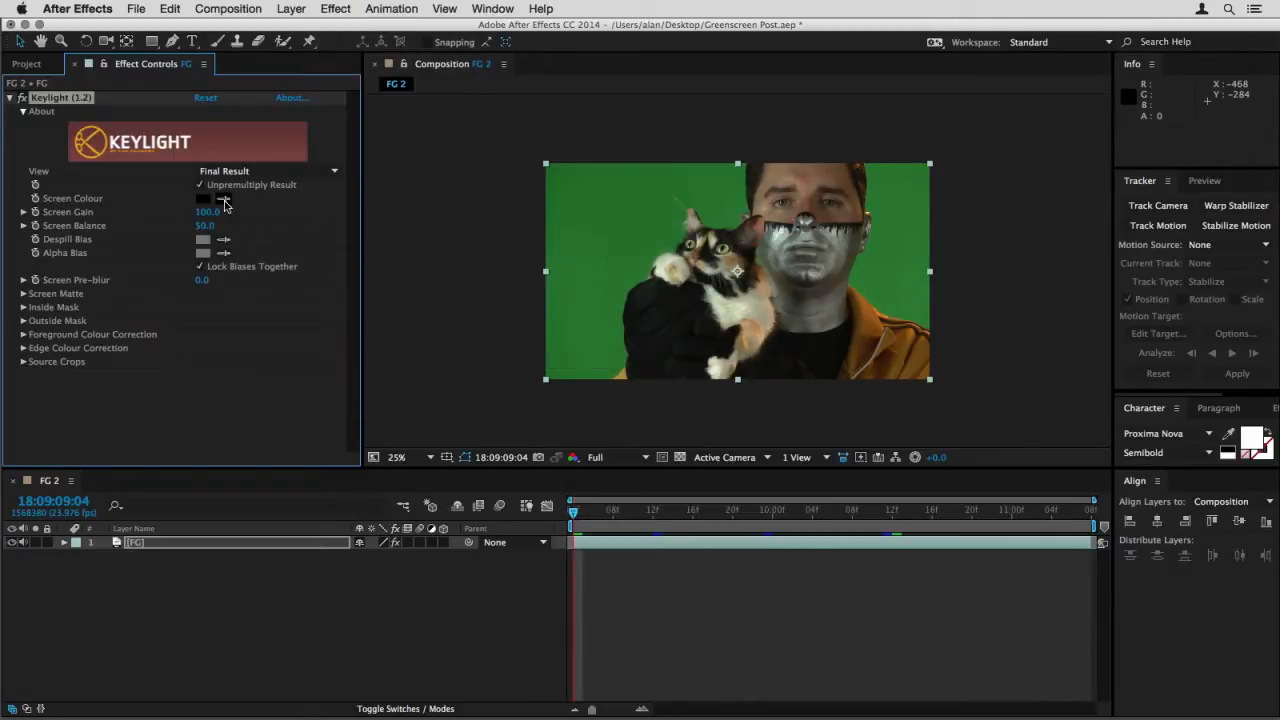
click(223, 199)
click(872, 261)
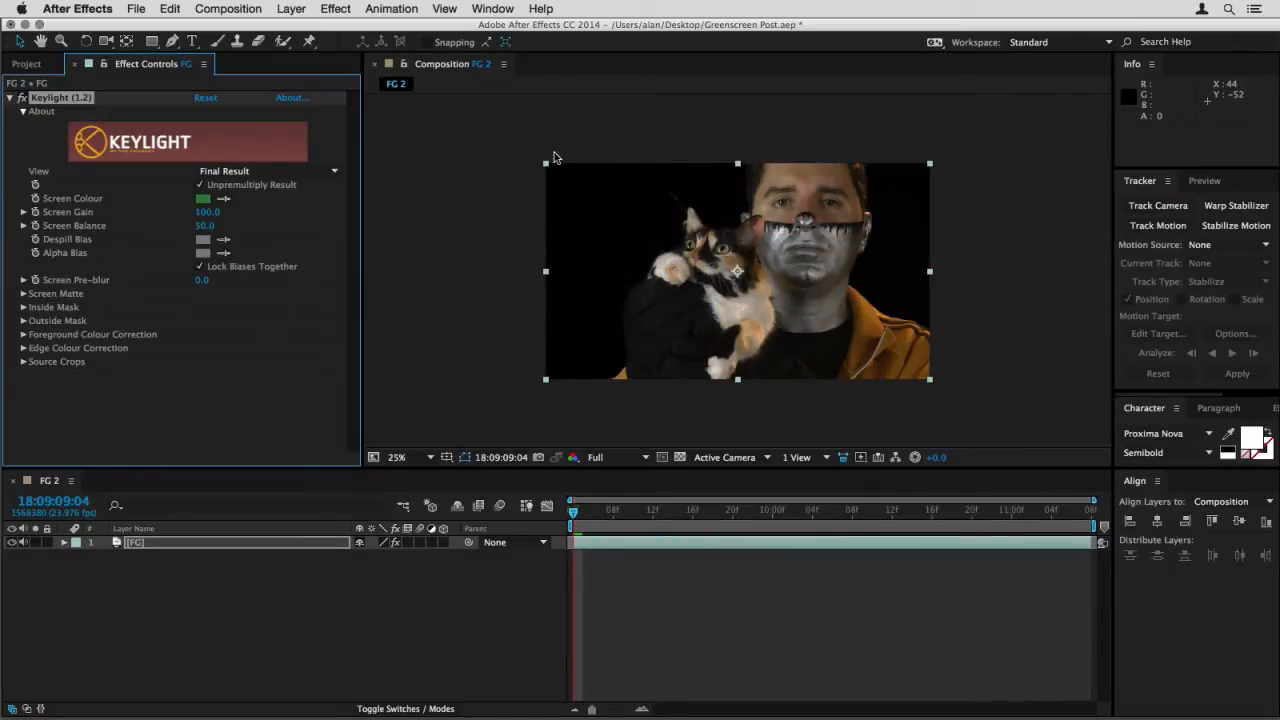
Turn on the transparency grid for the keyed composition
scroll(840, 230, up, 2)
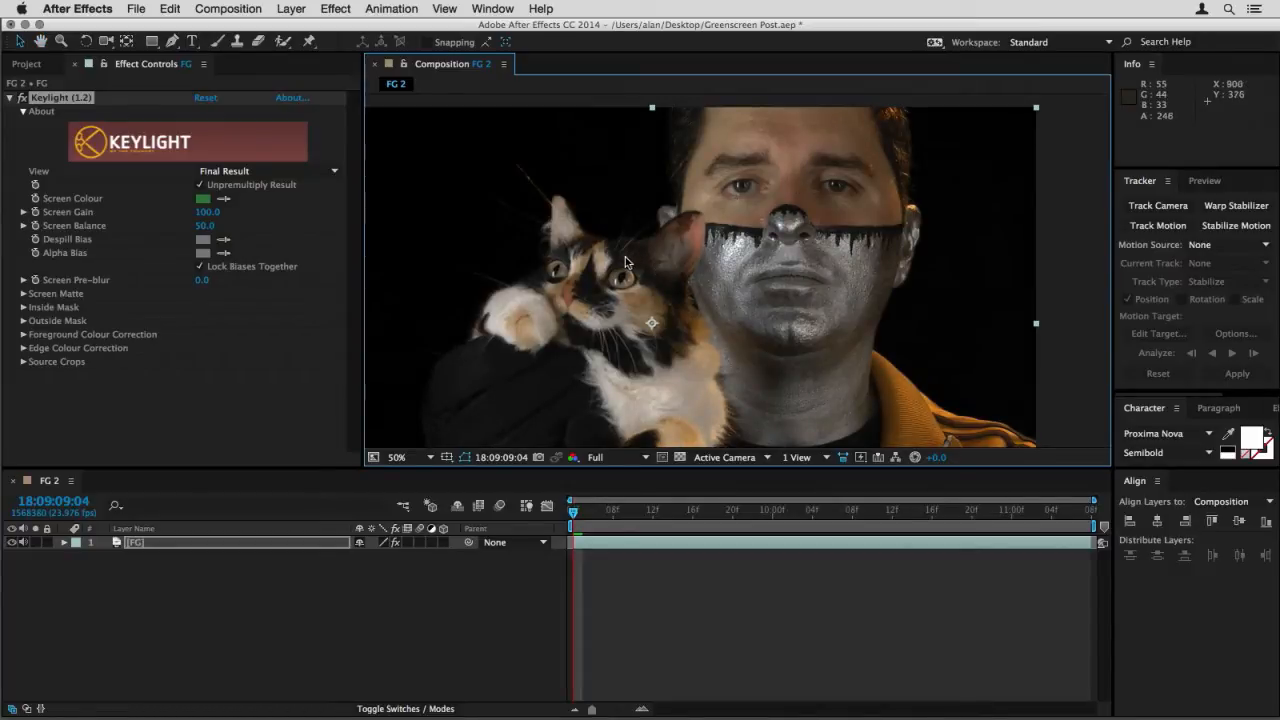
click(680, 462)
drag(652, 390, 734, 338)
Examine the keyed cat's eyes and fur and the man's face up close for unwanted transparency
key(space)
key(period)
key(space)
drag(721, 260, 677, 288)
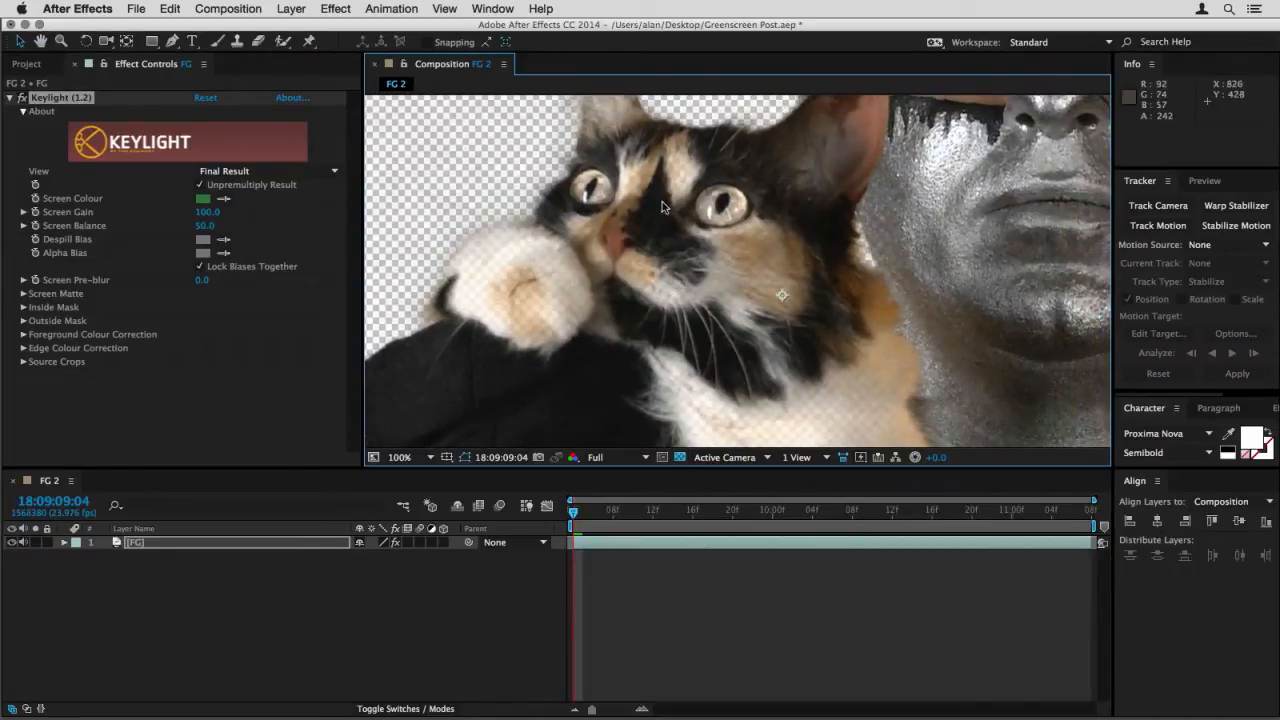
key(space)
drag(820, 160, 659, 294)
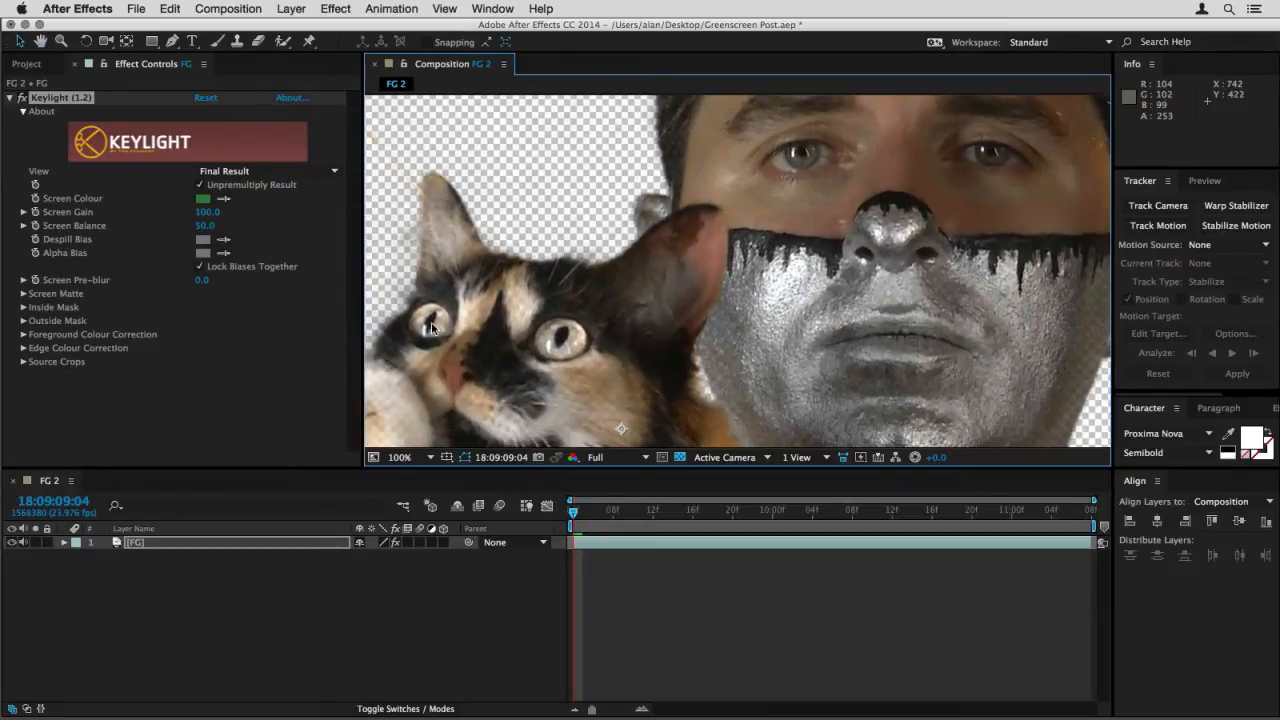
key(period)
key(space)
drag(946, 172, 528, 385)
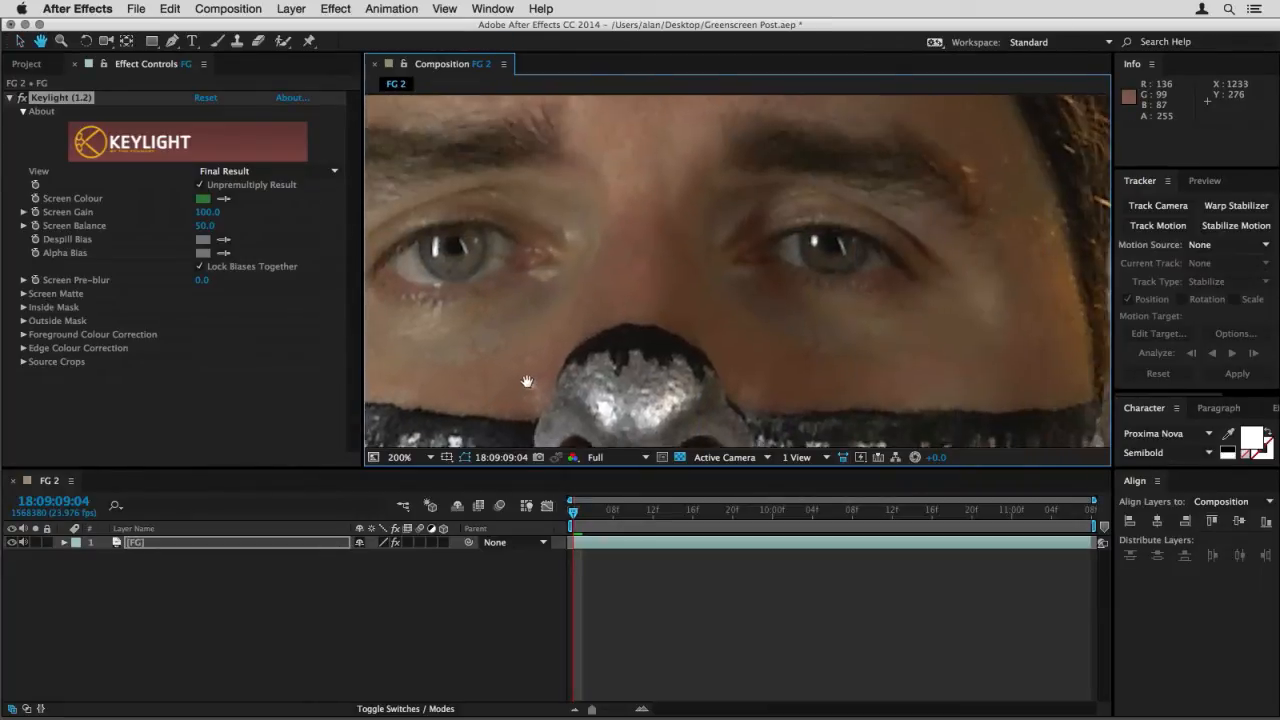
drag(510, 318, 595, 287)
key(comma)
key(comma)
key(comma)
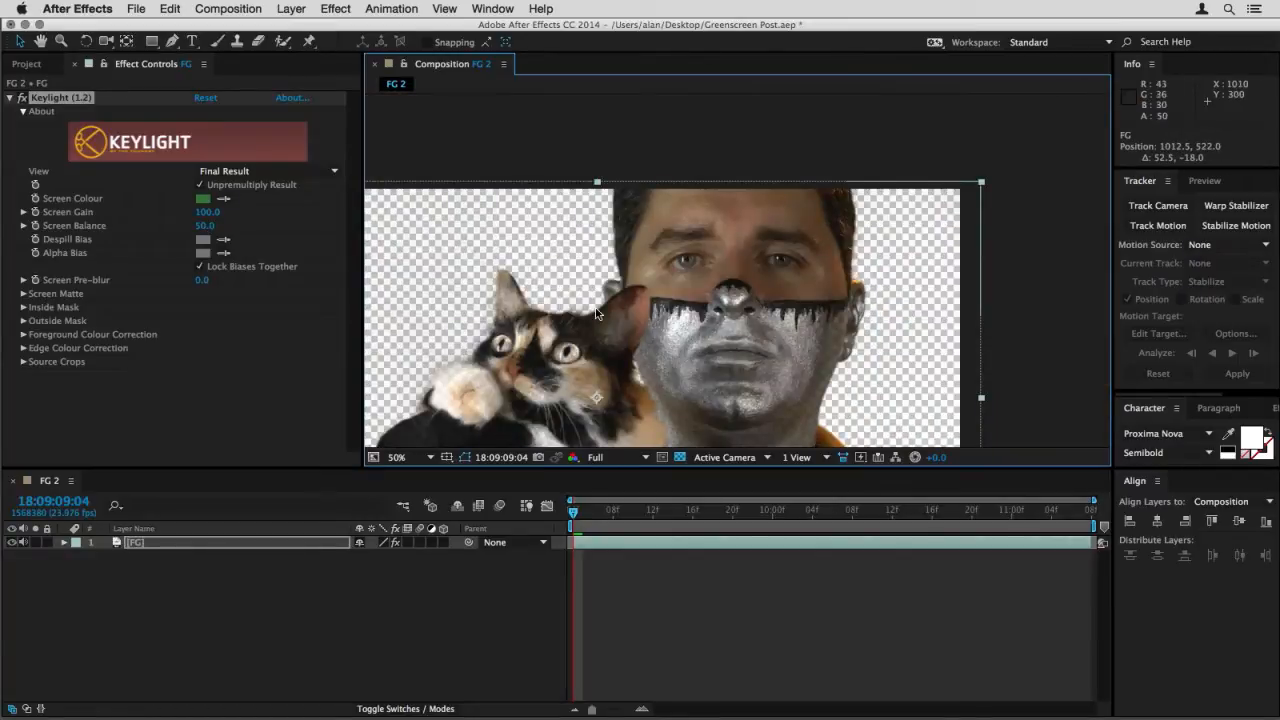
drag(600, 350, 745, 196)
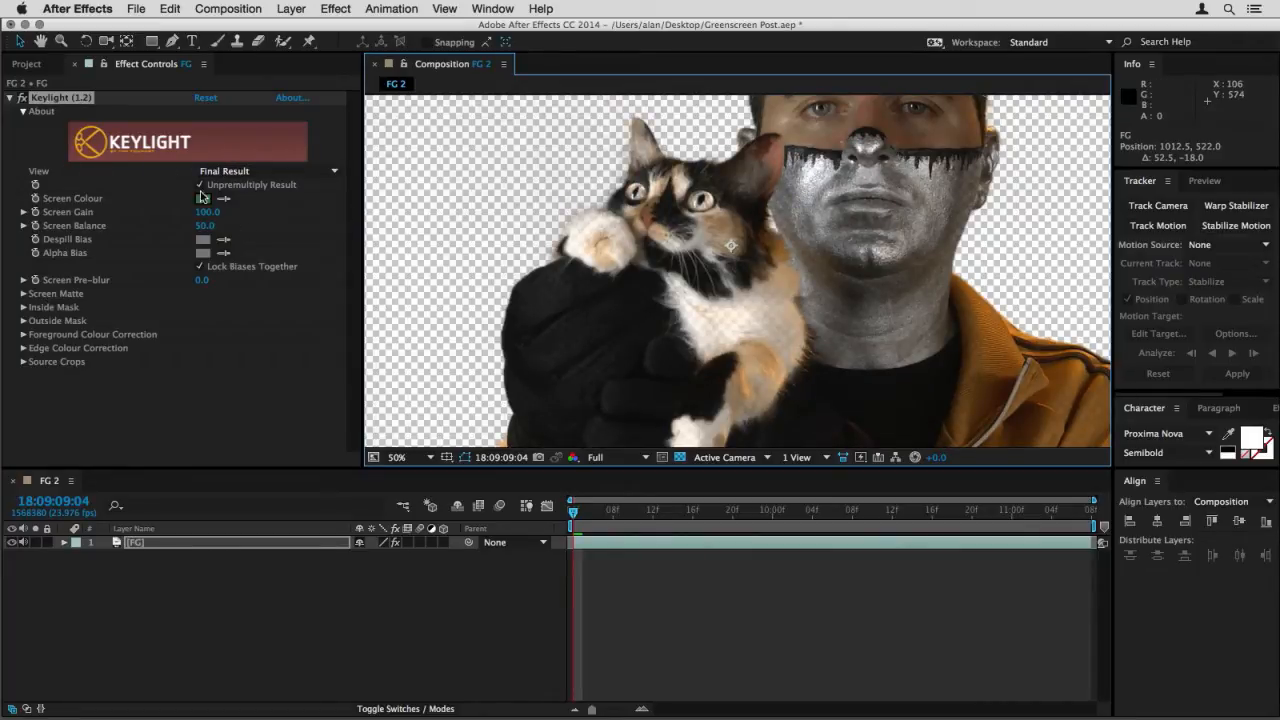
Show Keylight's Combined Matte and inspect the matte across the cat, the man's face and the backdrop
click(240, 171)
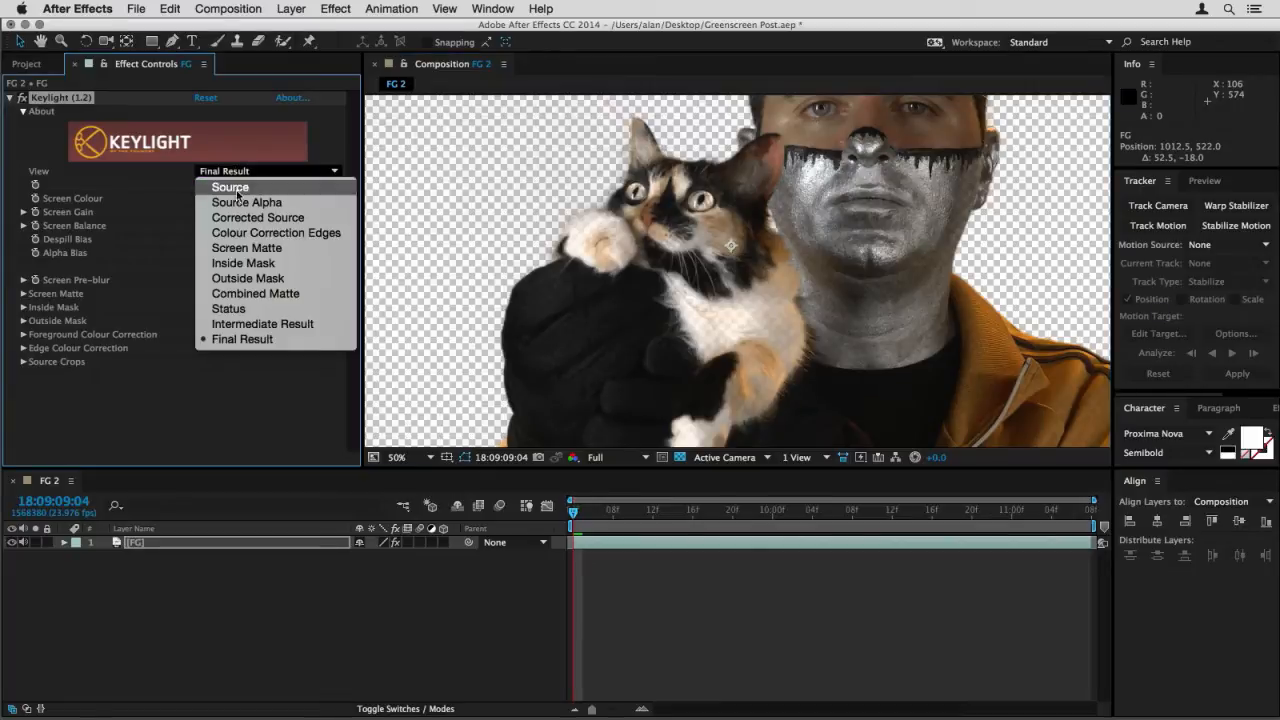
click(264, 296)
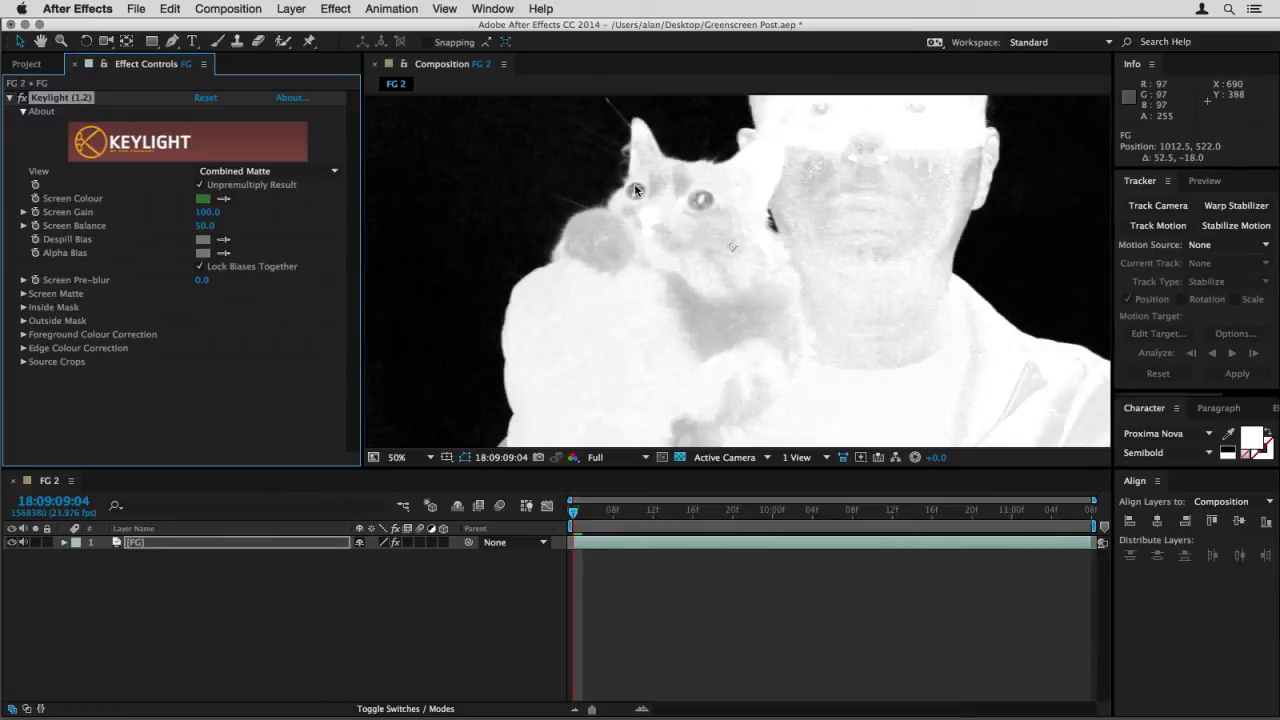
key(comma)
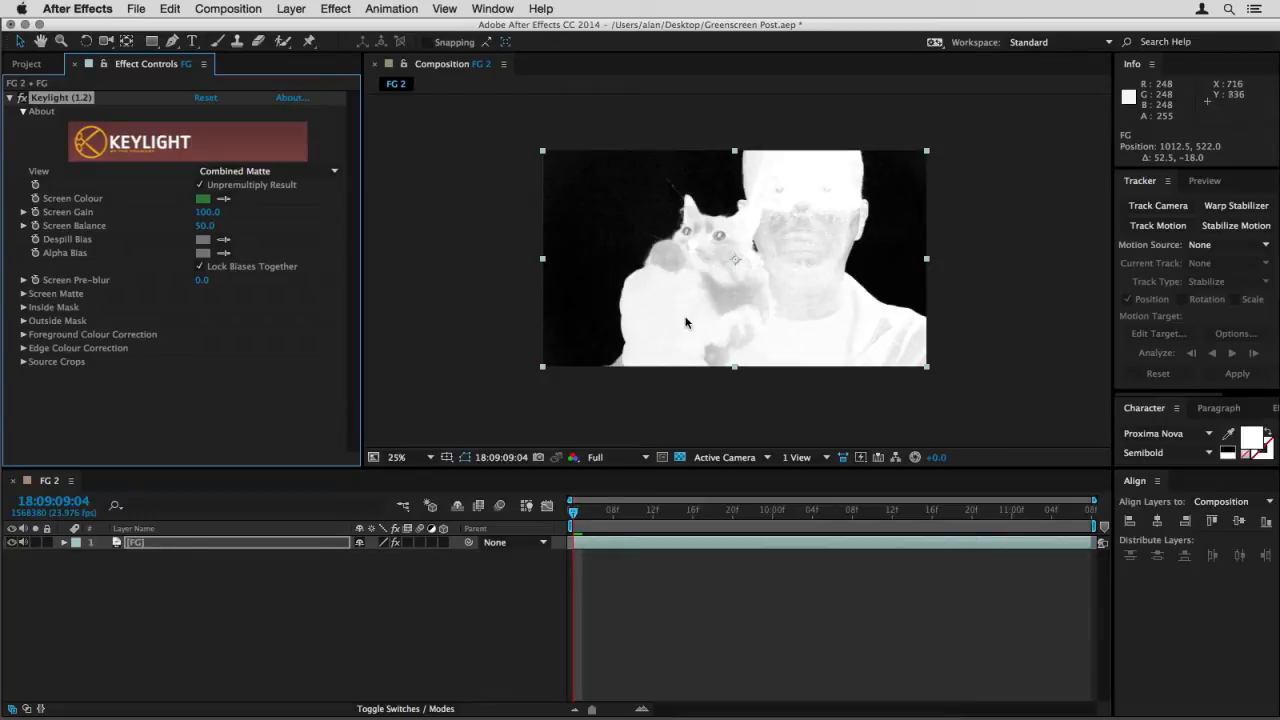
key(period)
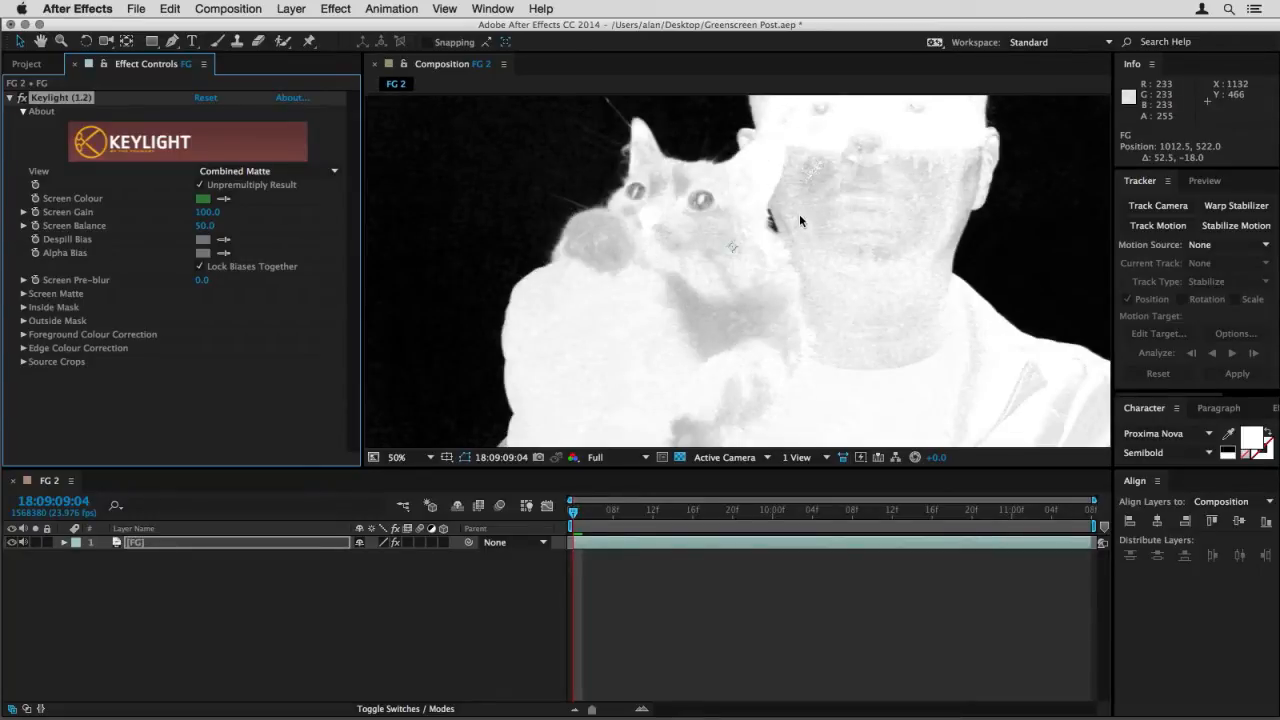
drag(834, 198, 763, 250)
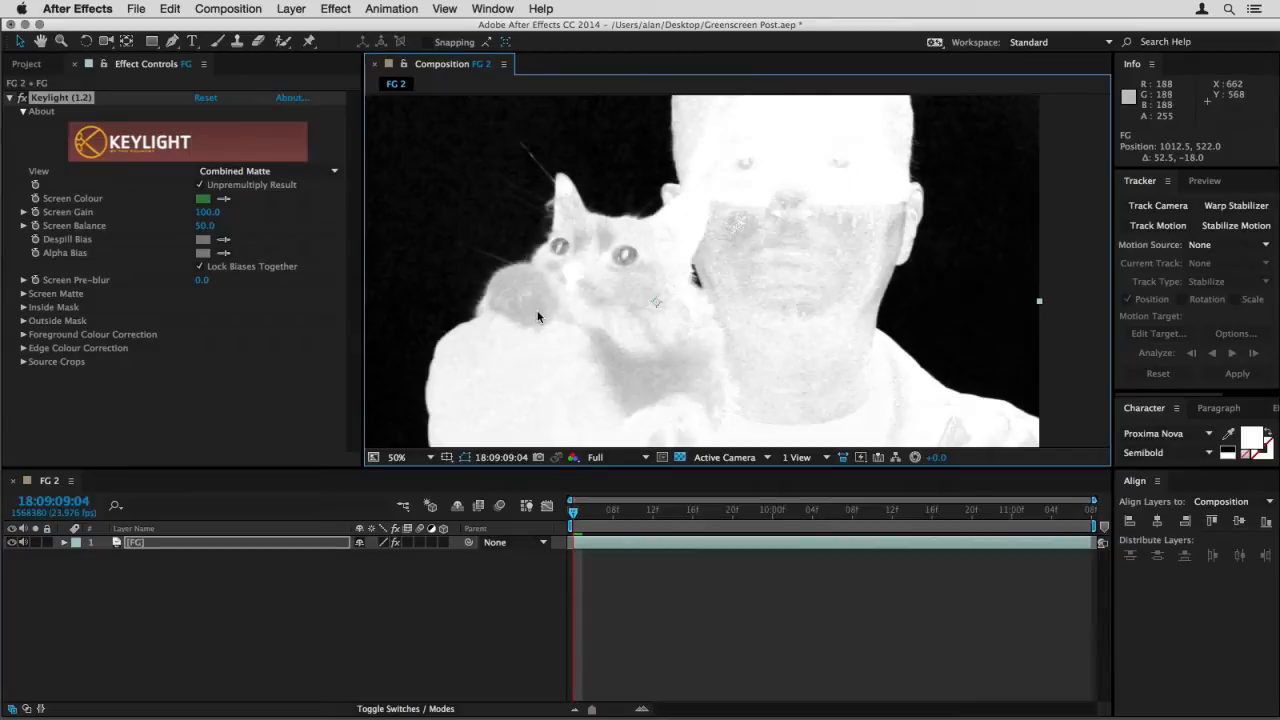
drag(537, 316, 575, 286)
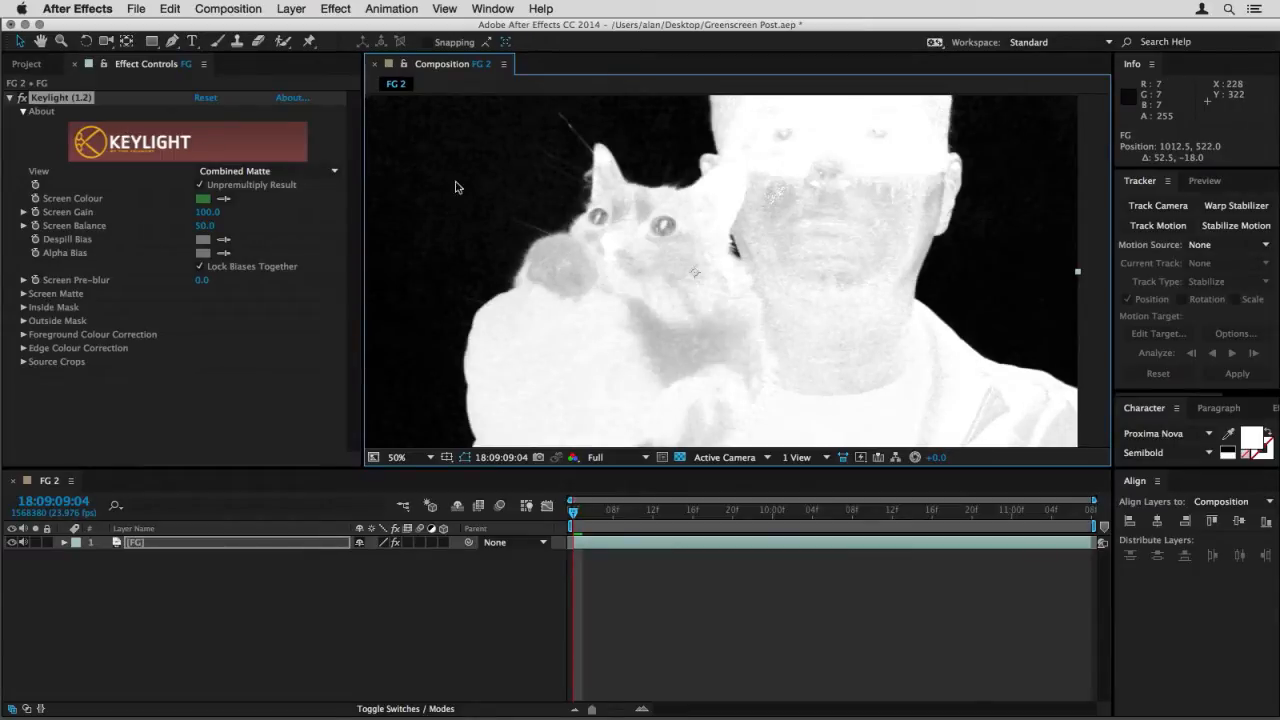
Set the Keylight view back to Final Result and turn off the effects on the FG layer
click(232, 171)
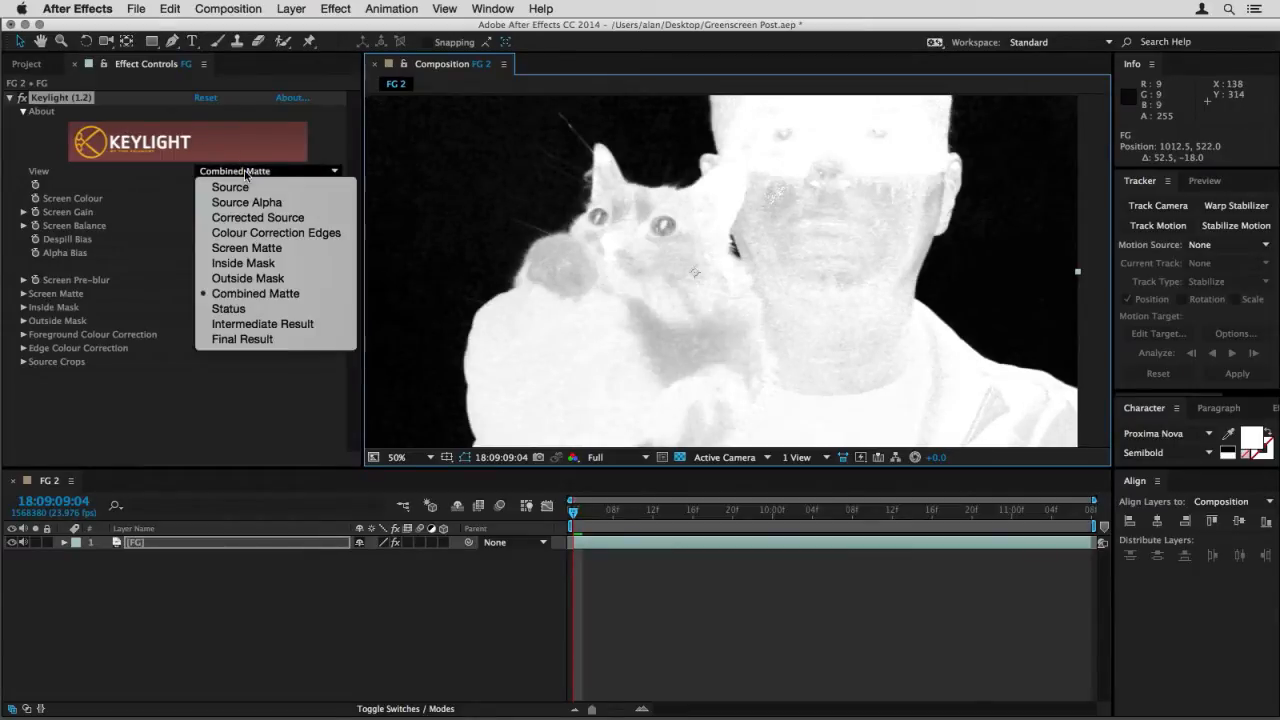
click(232, 340)
scroll(509, 212, down, 1)
scroll(509, 212, up, 1)
scroll(509, 212, down, 1)
scroll(509, 211, up, 1)
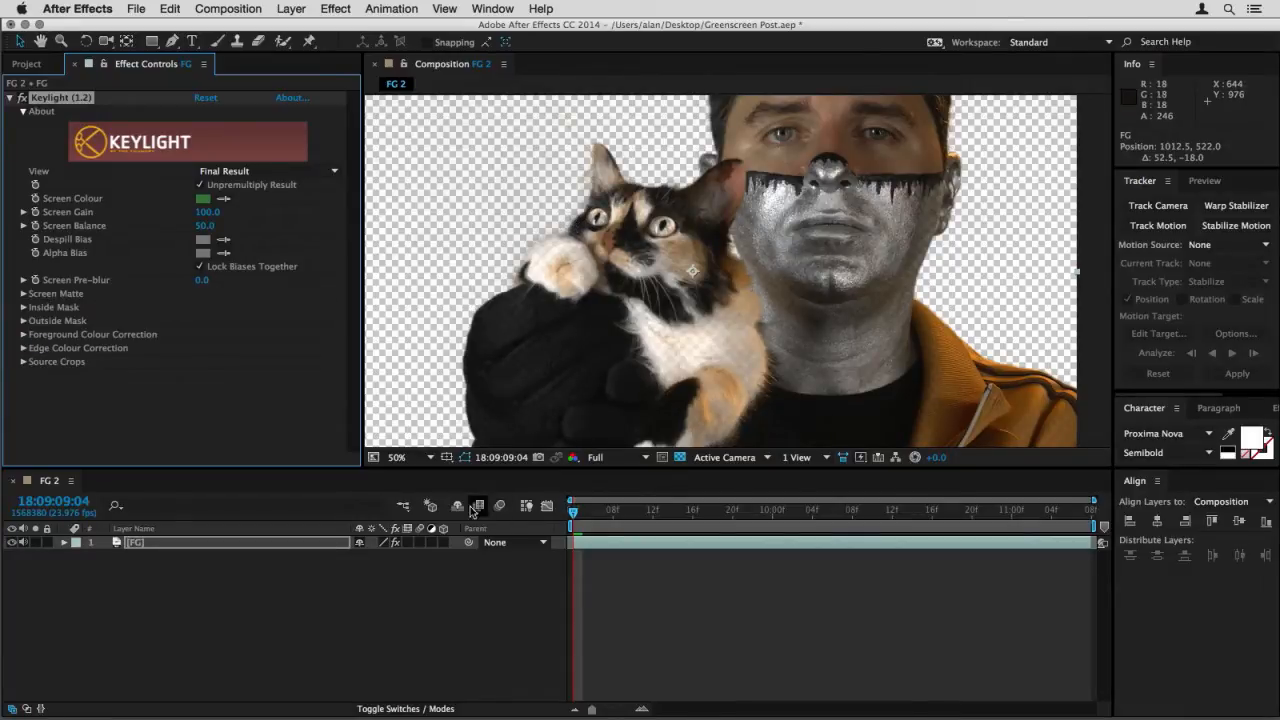
click(396, 542)
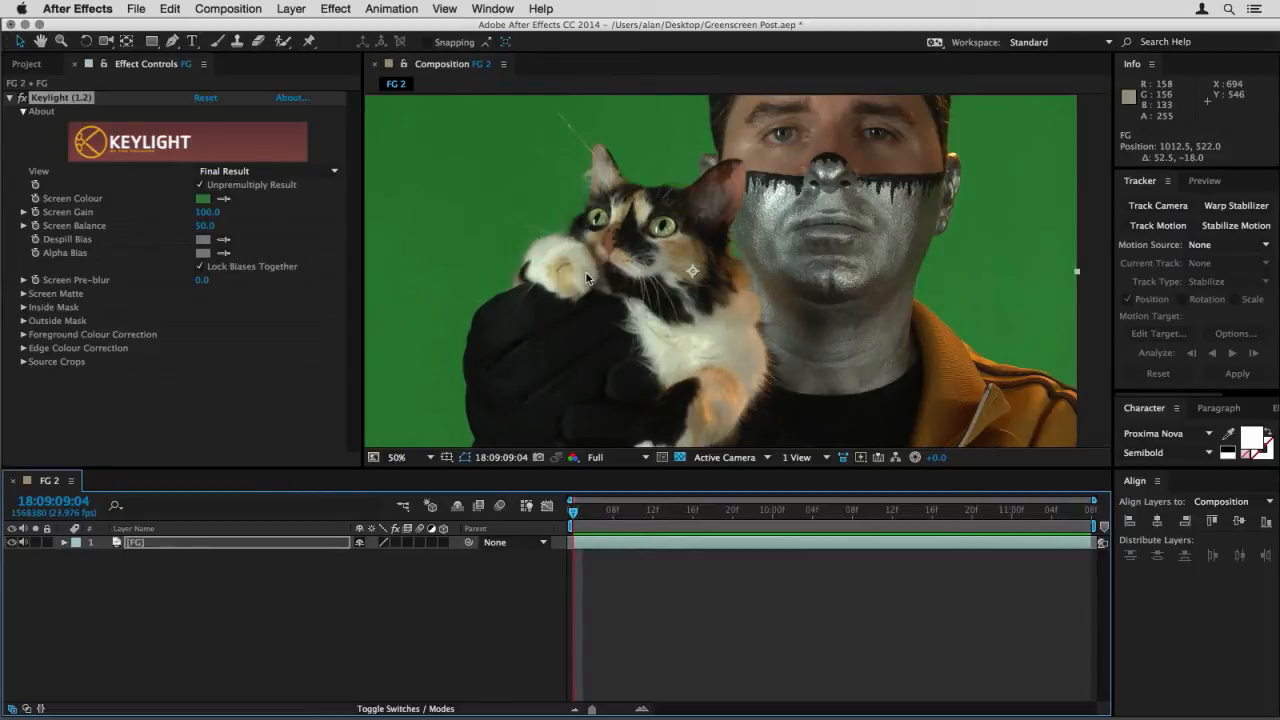
Create a 1920 x 1080 px solid layer in the green sampled from the backdrop beside the man's neck
key(ctrl+y)
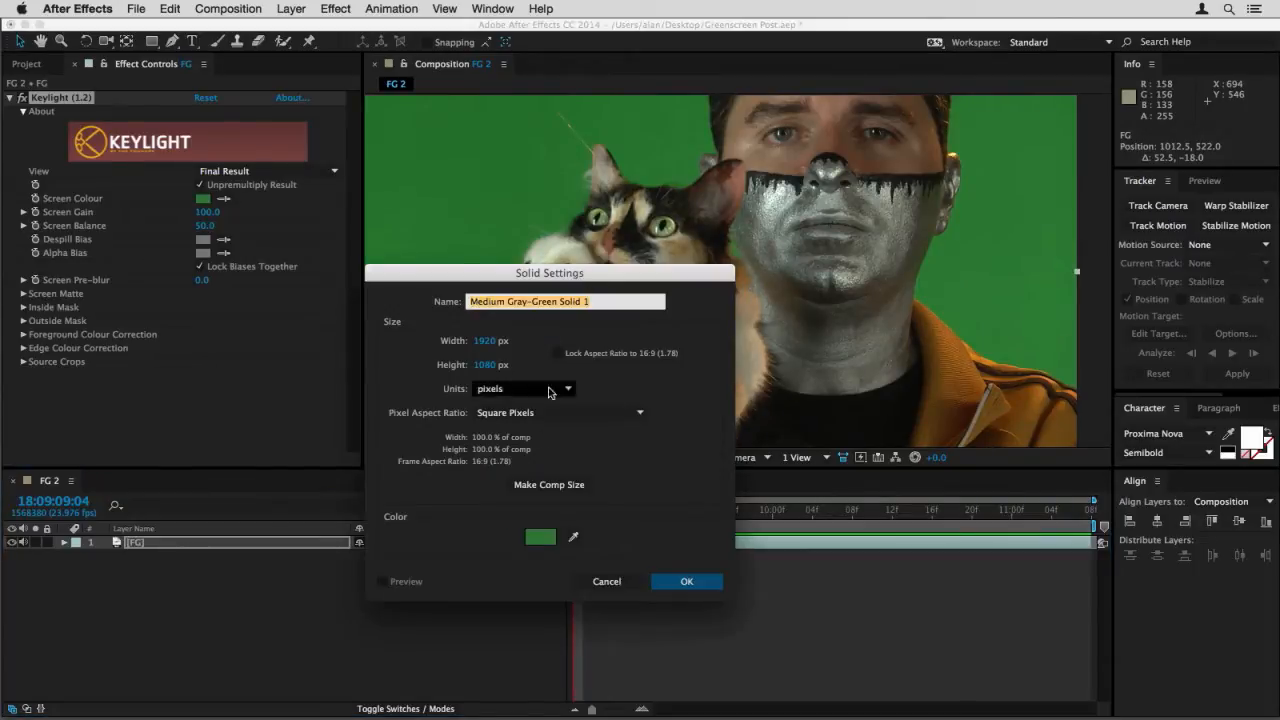
click(540, 537)
click(537, 408)
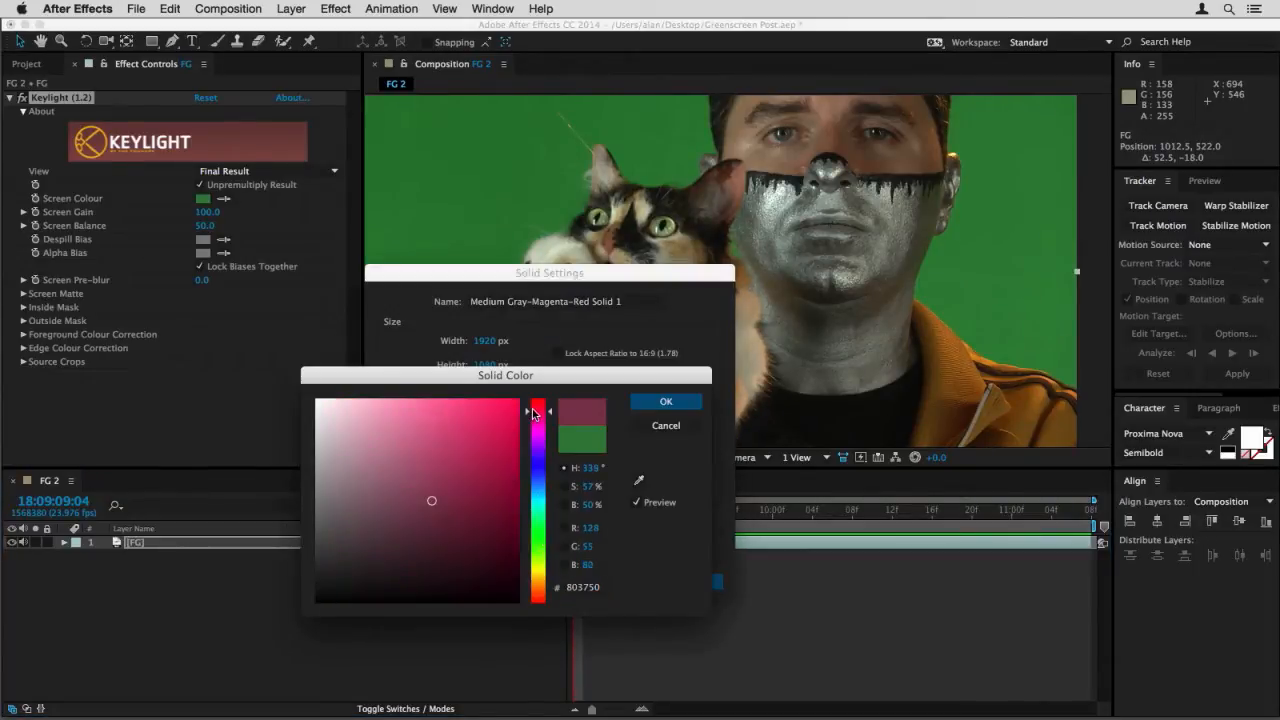
click(490, 412)
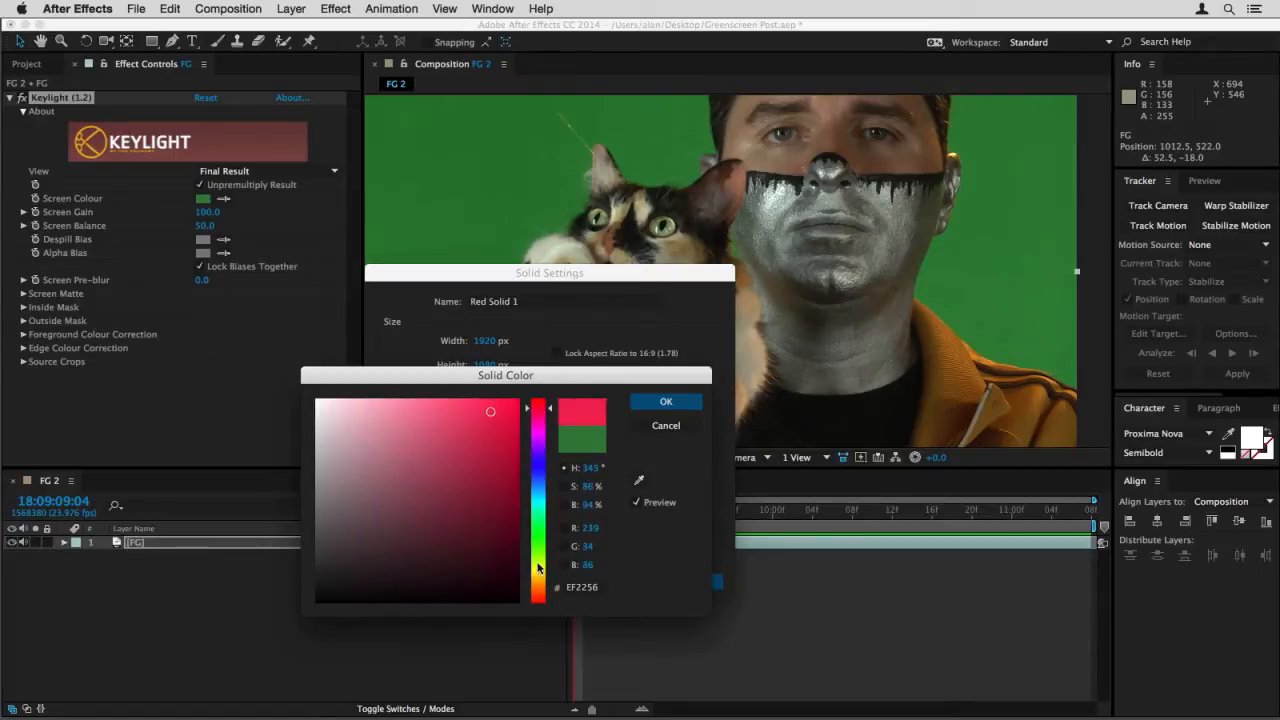
click(538, 569)
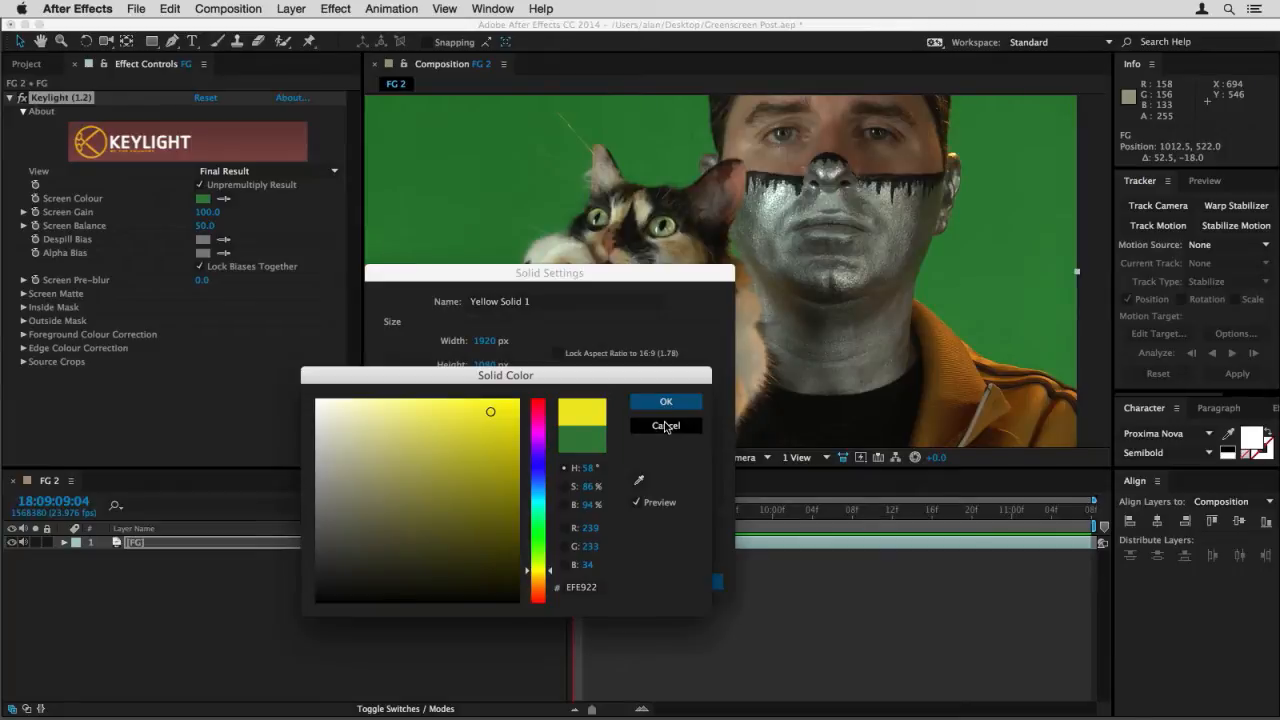
click(640, 484)
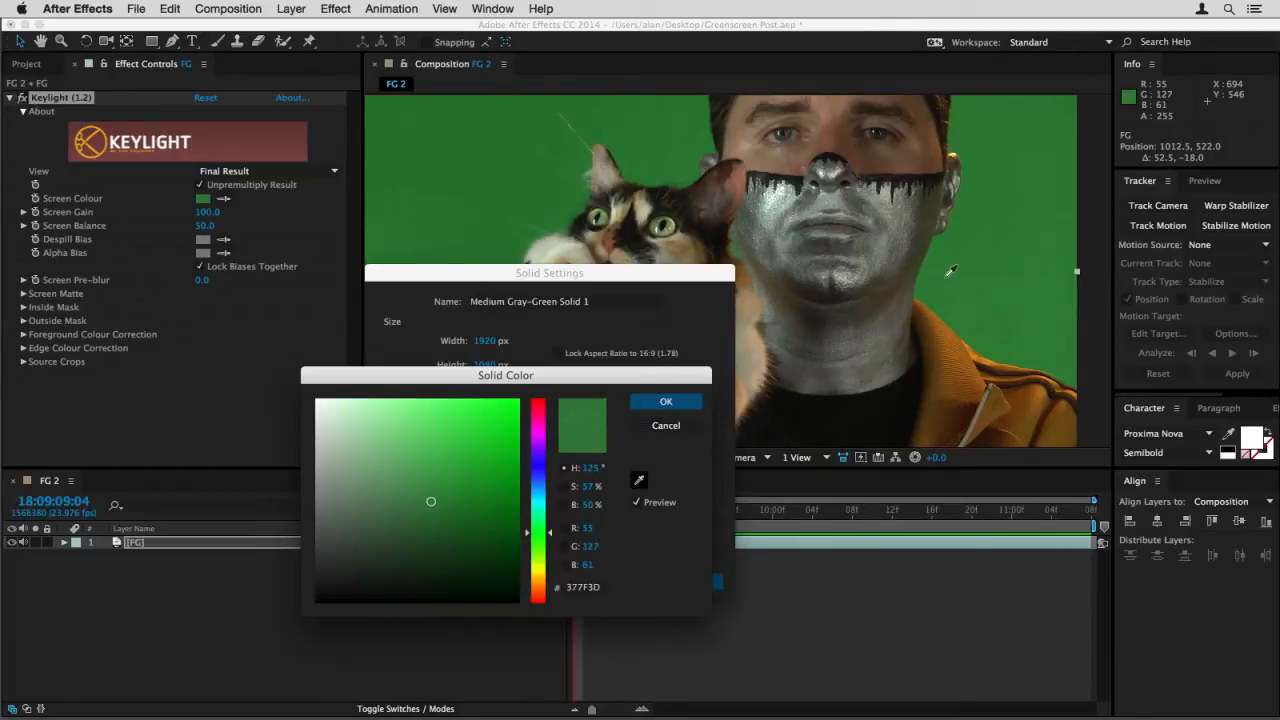
click(946, 273)
click(666, 401)
click(660, 568)
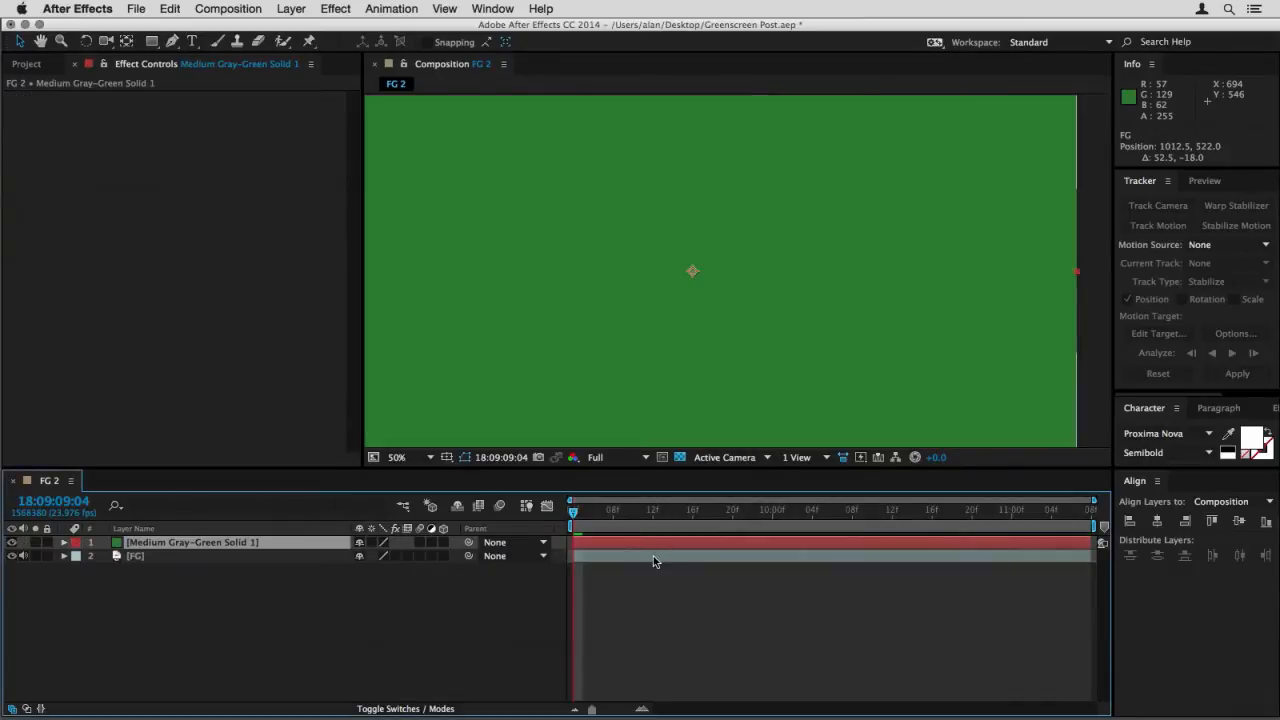
Apply the Invert channel effect to the green solid
click(345, 8)
mouse_move(368, 134)
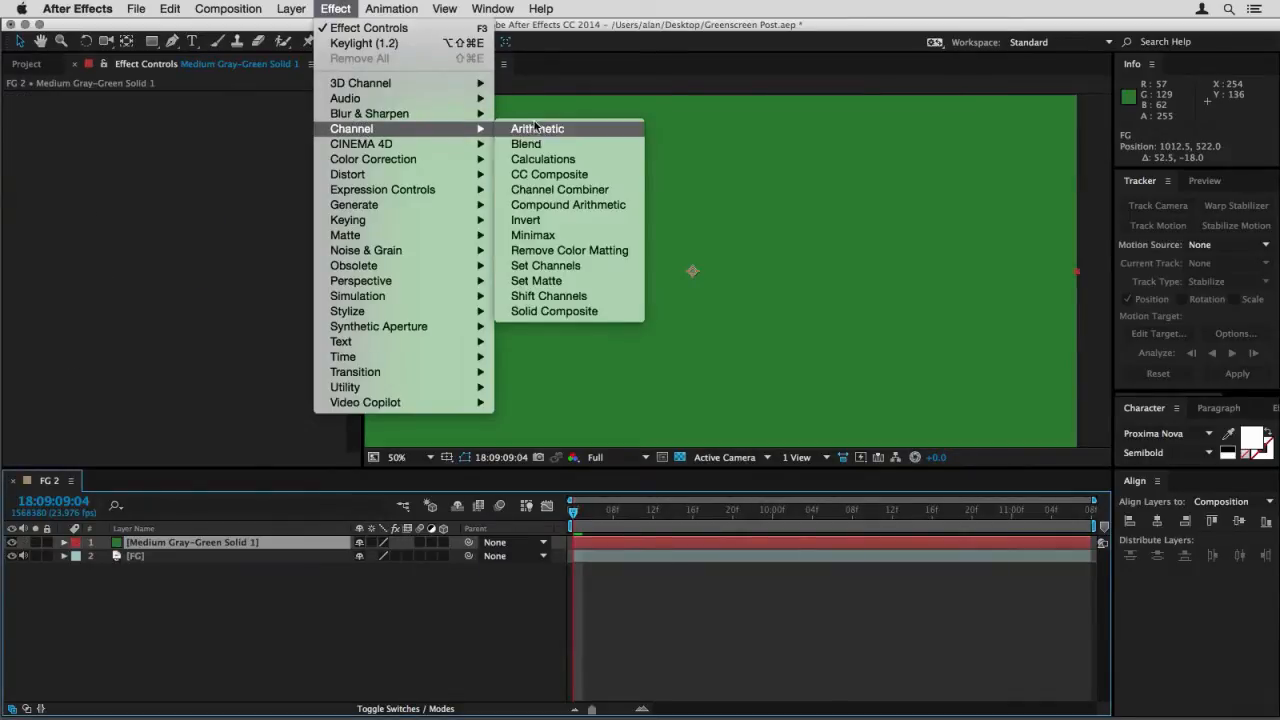
click(546, 220)
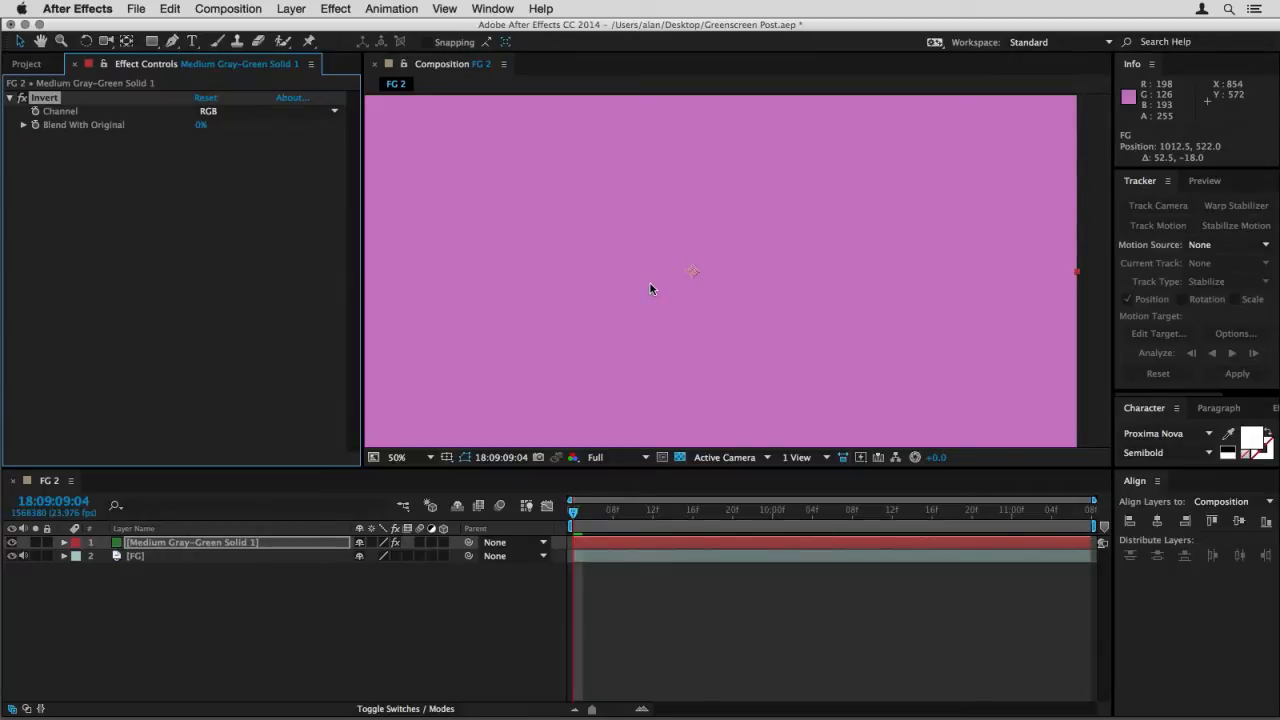
key(comma)
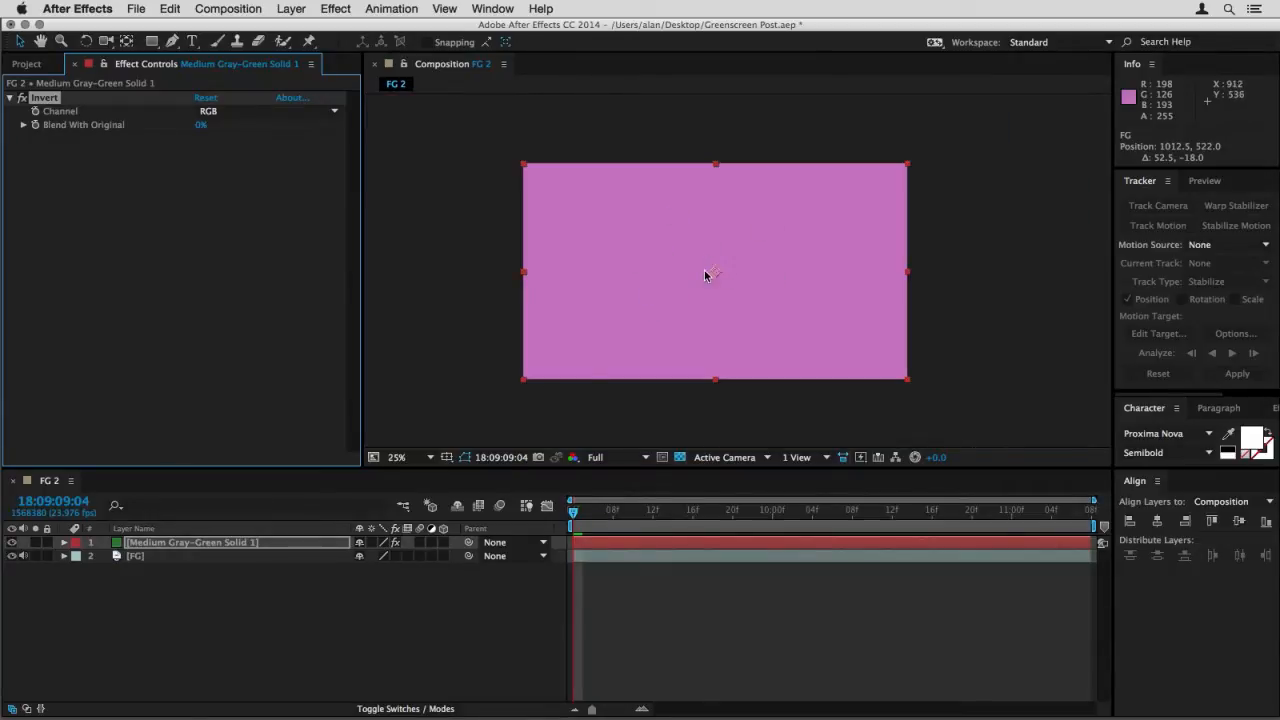
Apply the Tint color correction effect to the inverted solid
click(336, 8)
mouse_move(380, 159)
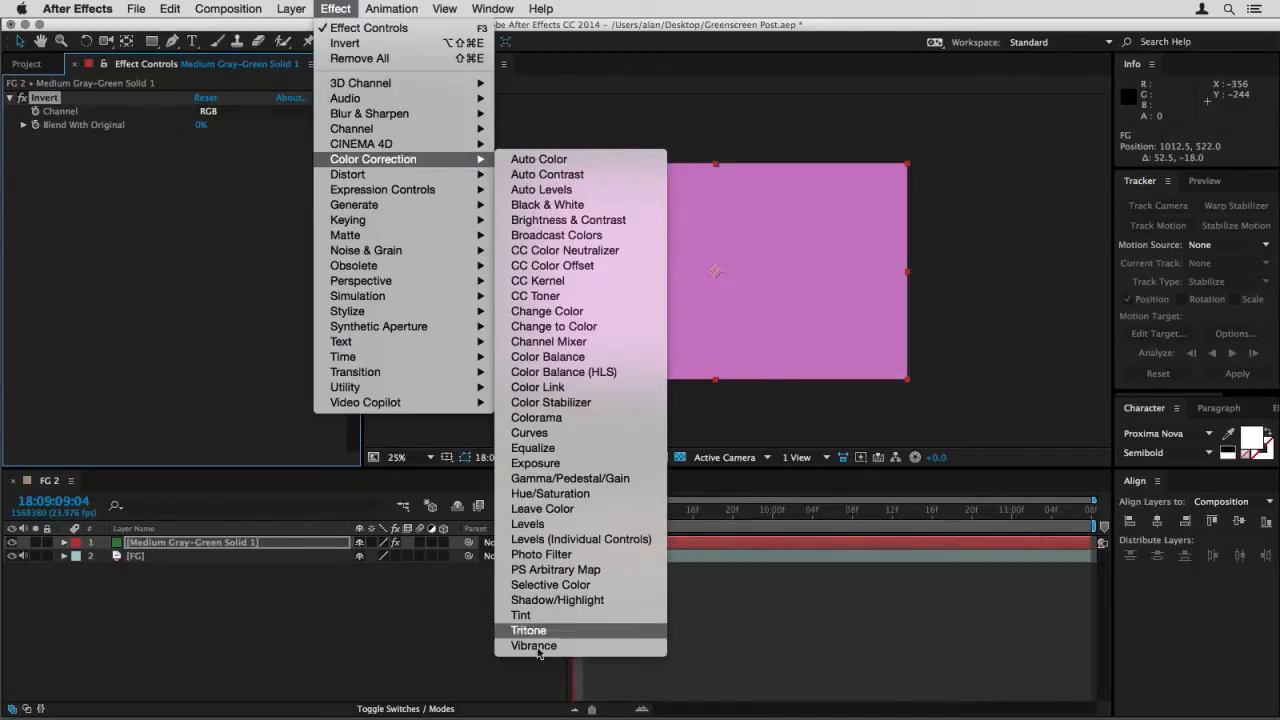
click(532, 615)
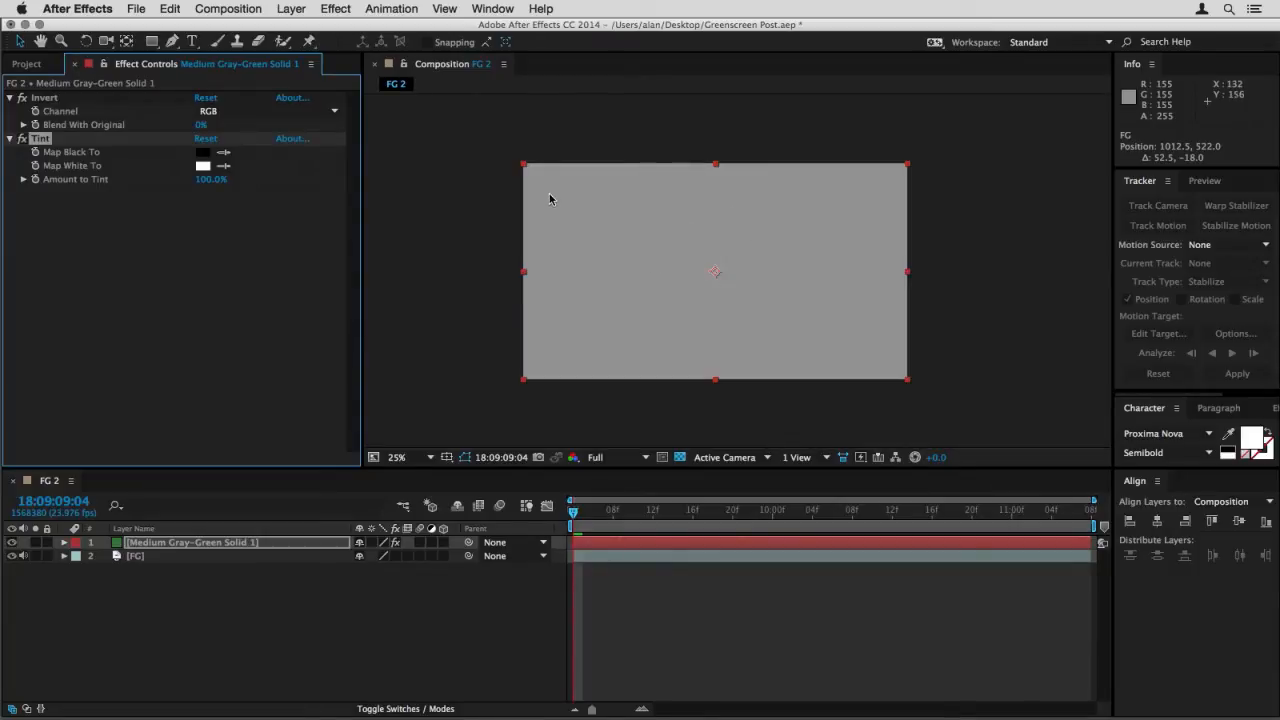
Apply the Levels color correction effect to the solid, and switch off both the Levels and Tint effects
click(337, 8)
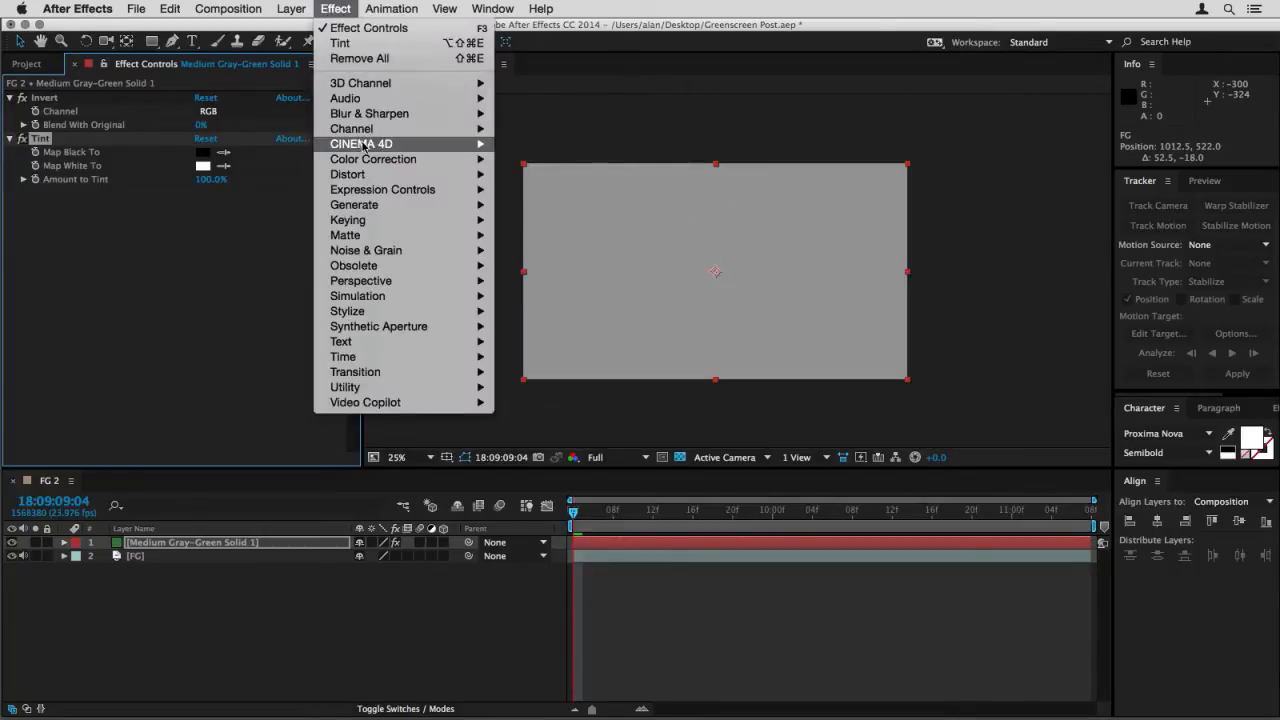
mouse_move(370, 159)
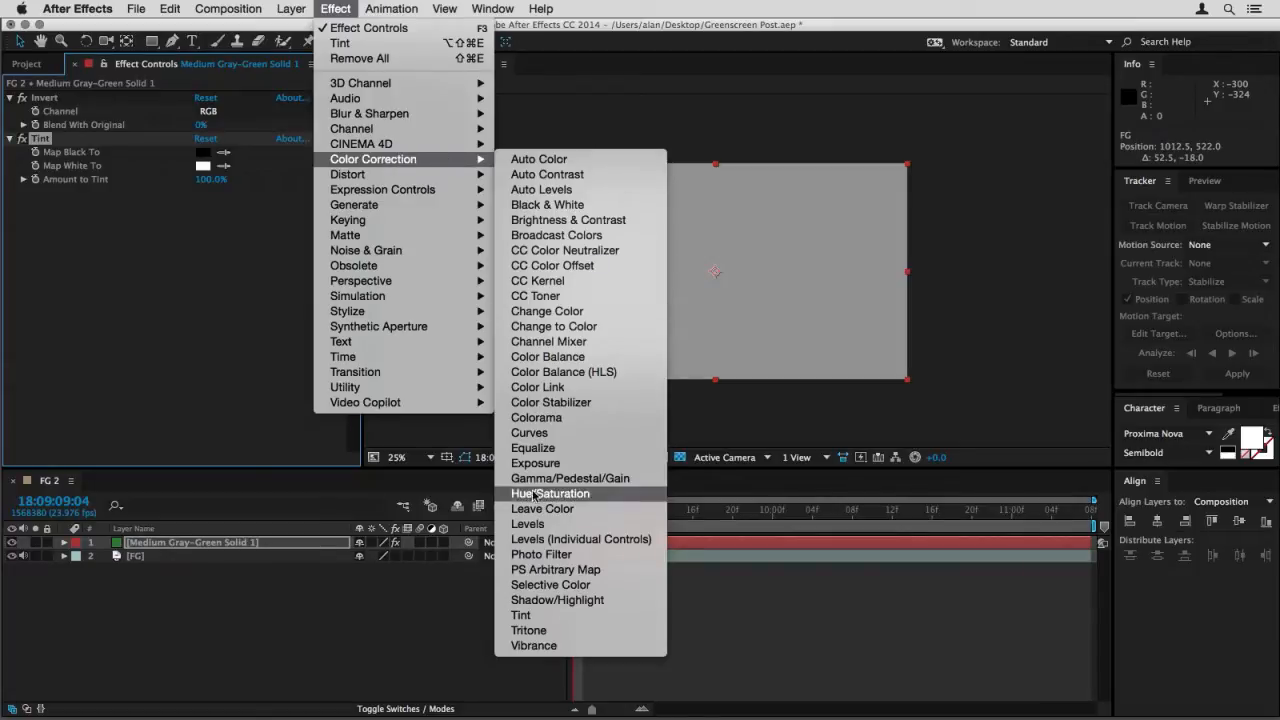
click(550, 524)
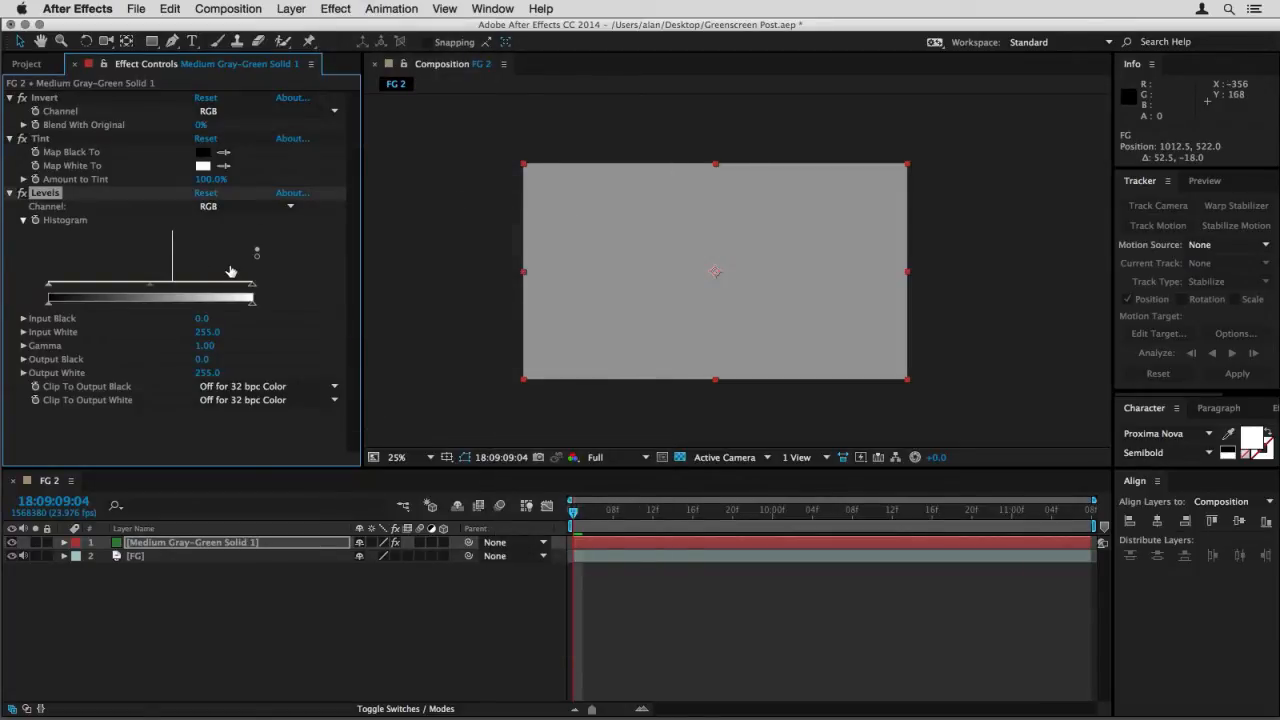
mouse_move(251, 306)
mouse_down()
mouse_move(143, 305)
mouse_move(251, 306)
mouse_up()
drag(50, 305, 17, 304)
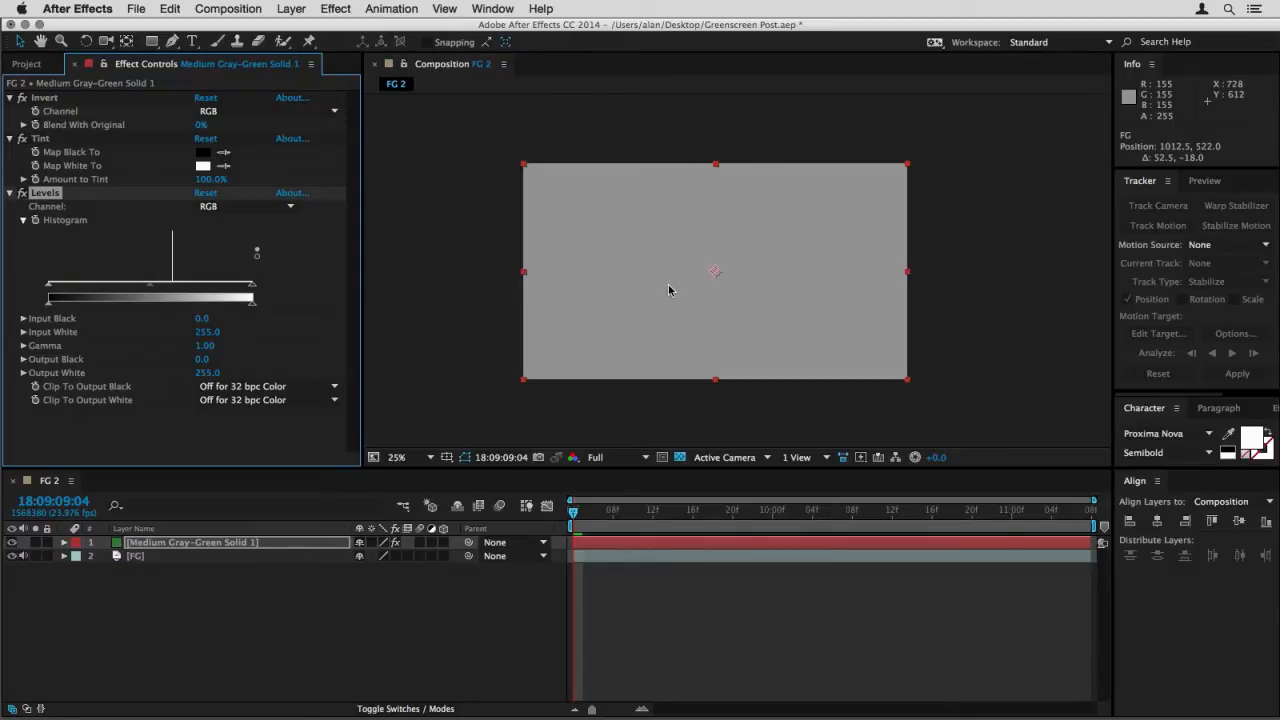
click(22, 193)
click(22, 138)
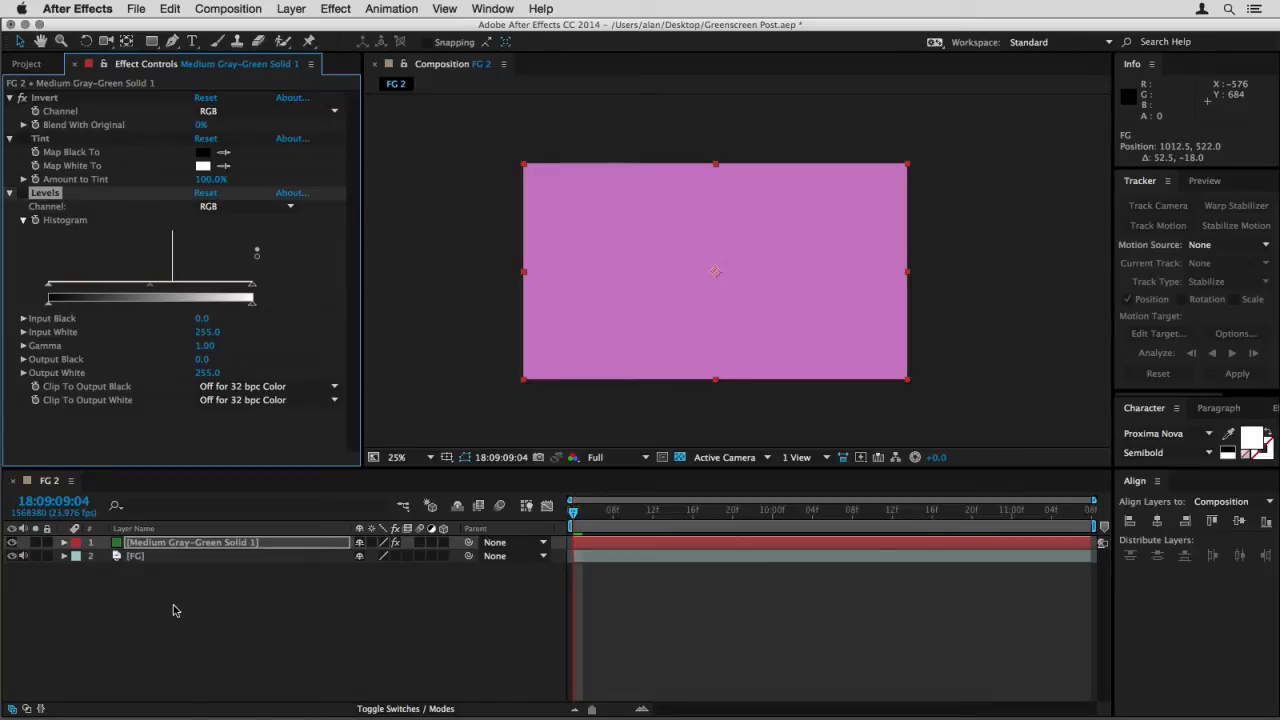
Move the inverted solid beneath the FG layer and turn the FG layer's Keylight effect back on
drag(174, 543, 158, 562)
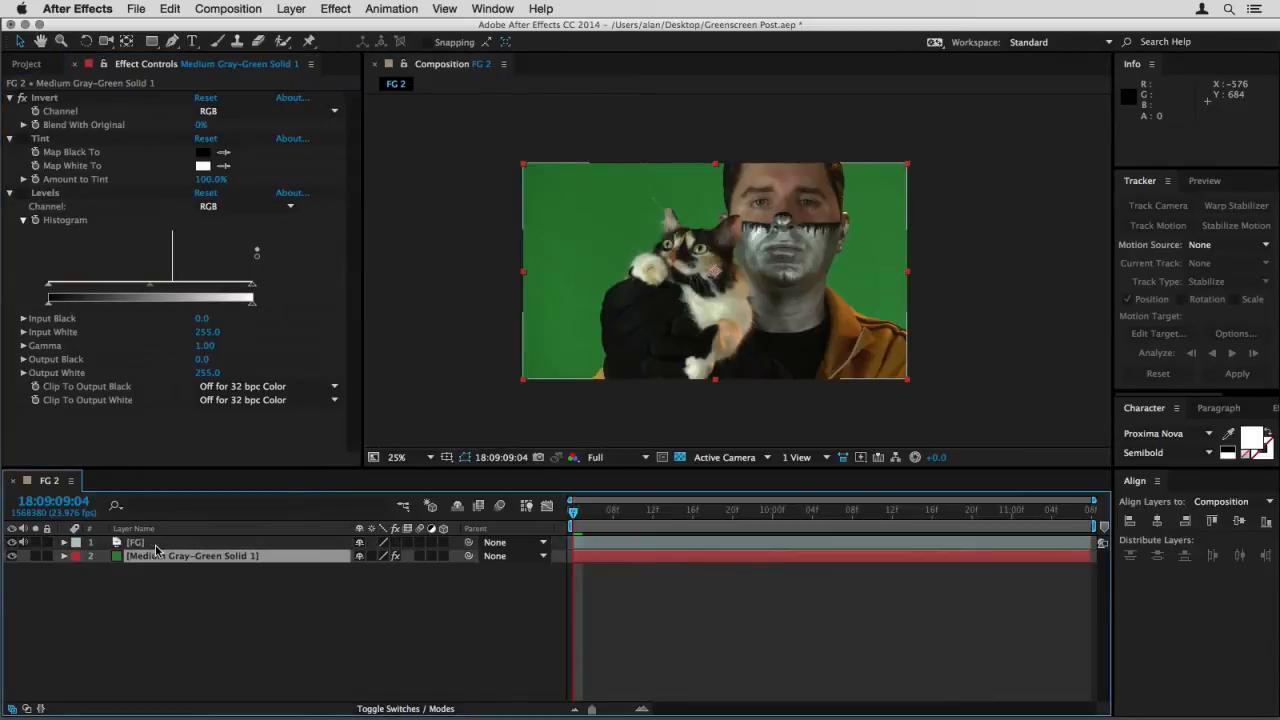
click(158, 543)
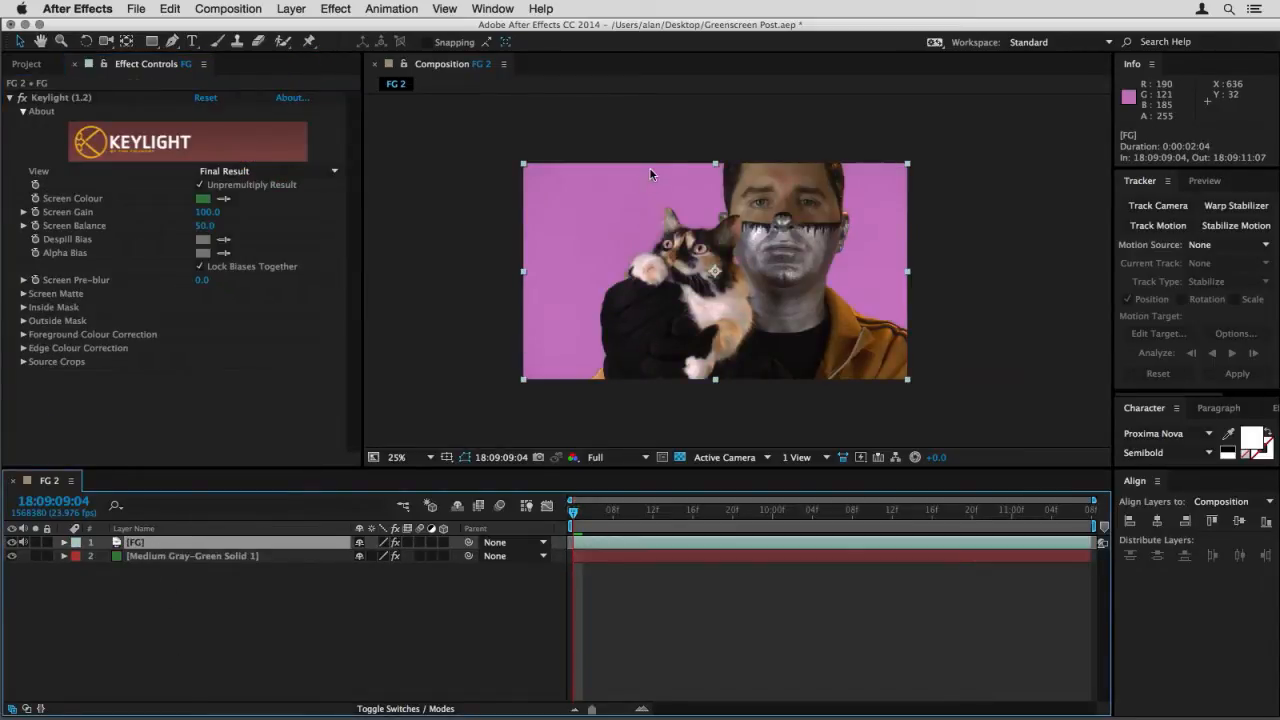
Check the key against the inverted backdrop and set Keylight's Screen Gain to 102 on the FG layer
key(period)
key(space)
drag(590, 194, 698, 259)
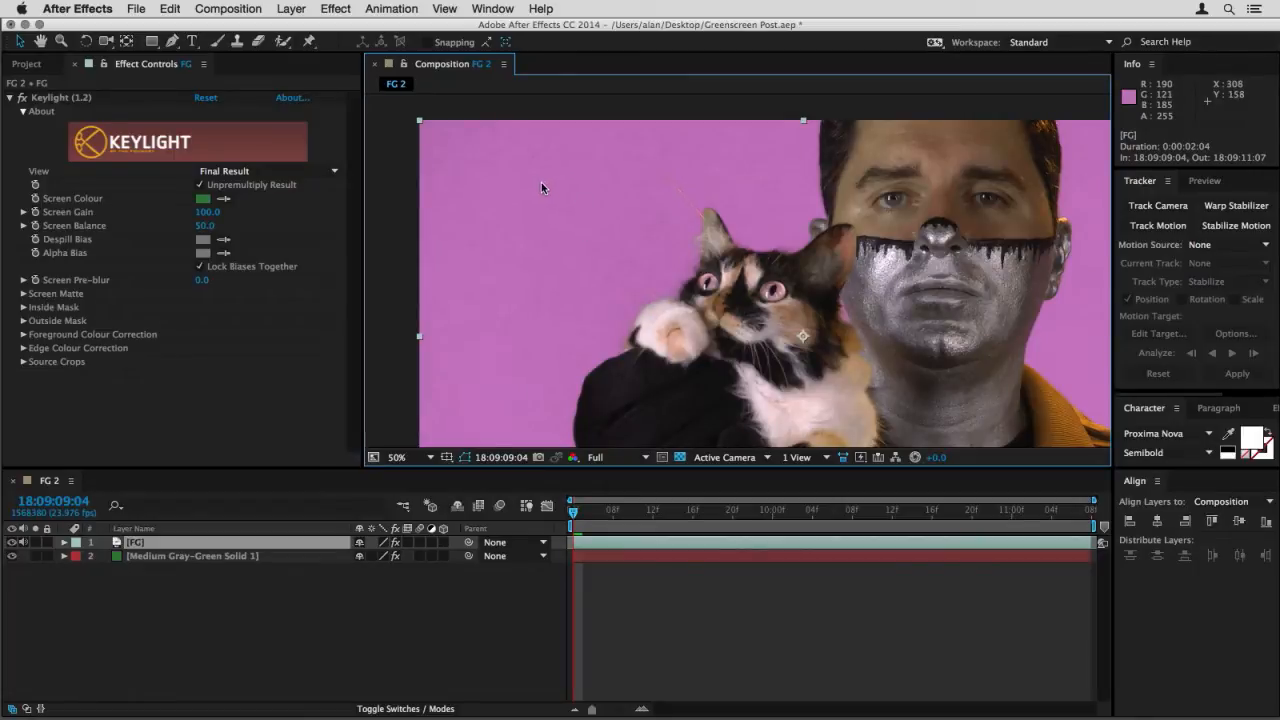
drag(603, 516, 560, 518)
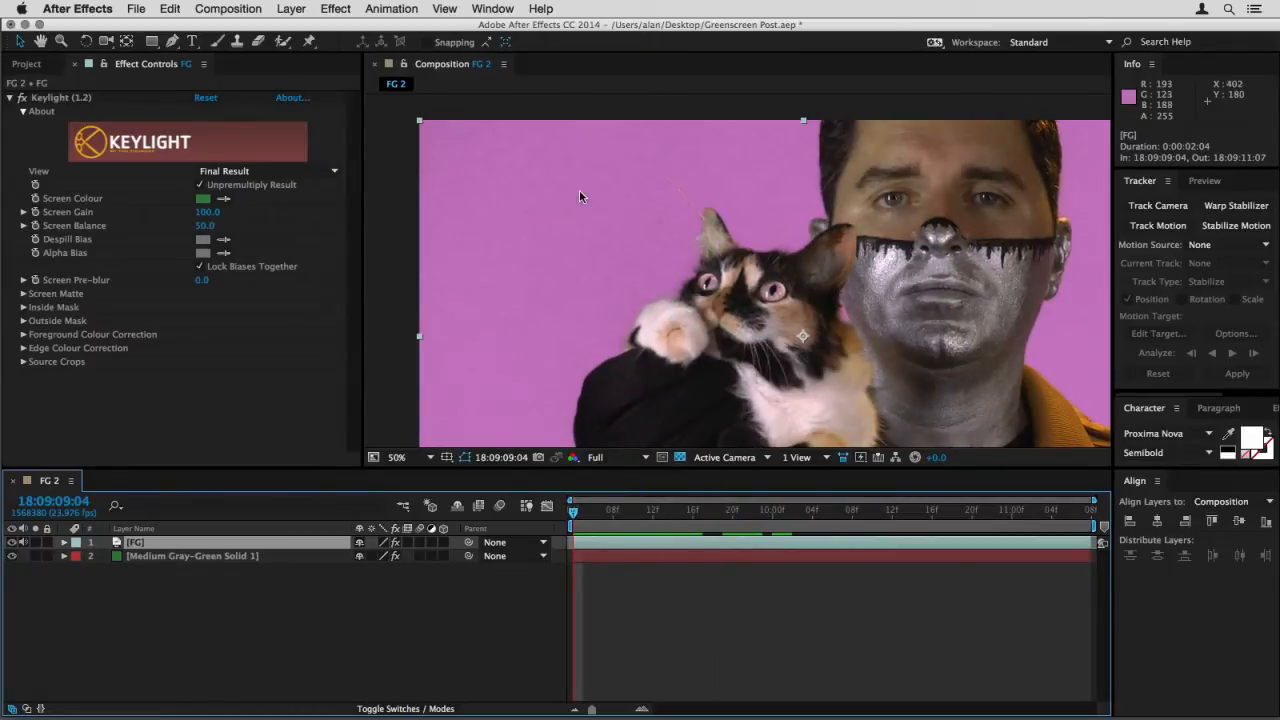
drag(646, 518, 570, 516)
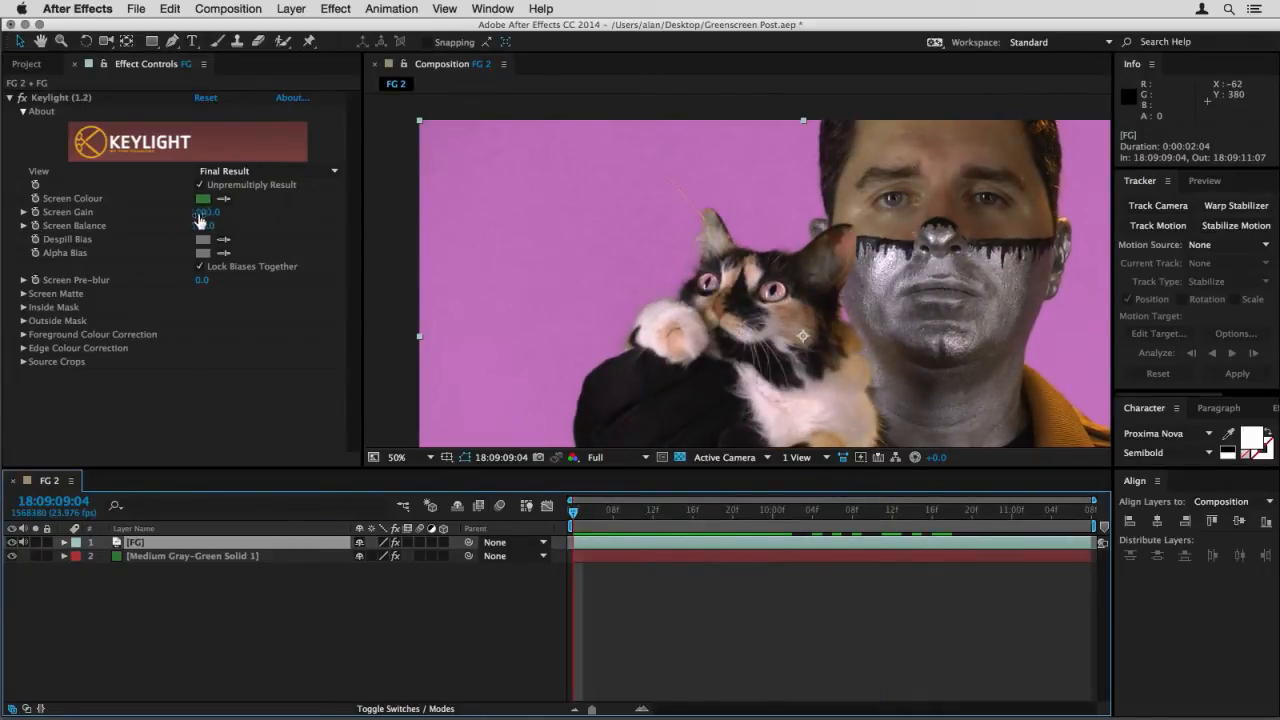
drag(207, 212, 214, 212)
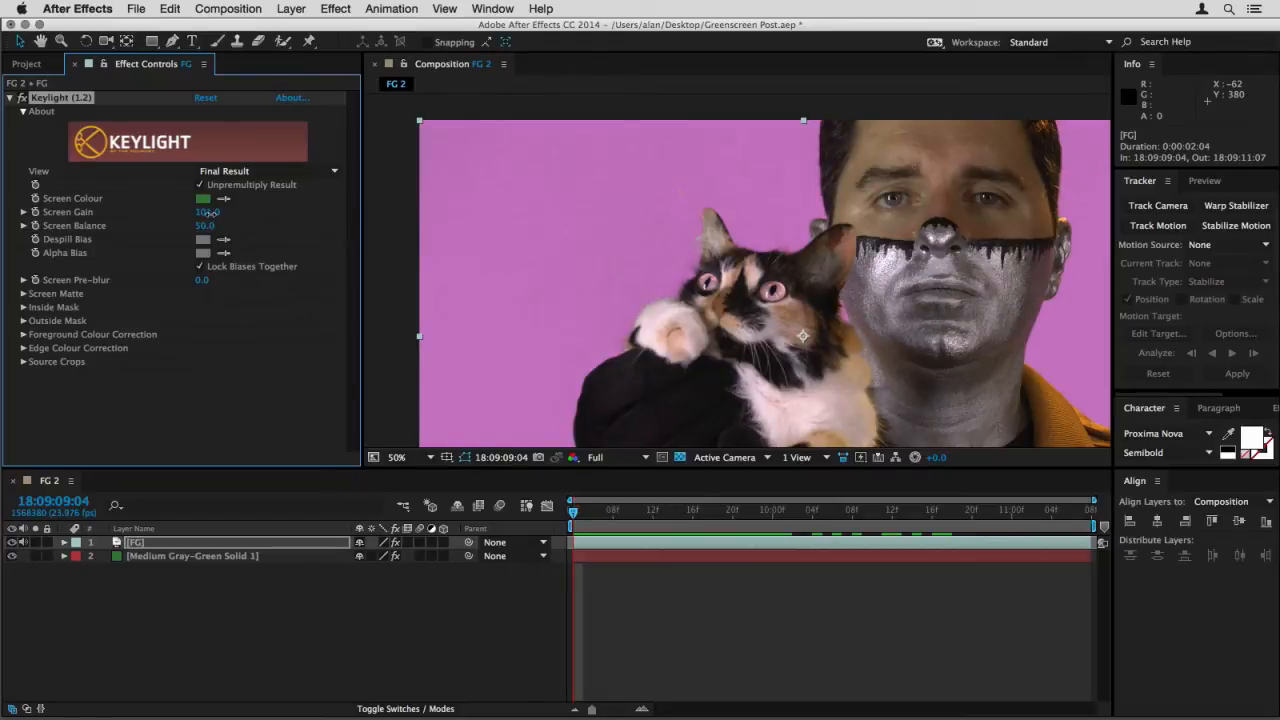
mouse_move(205, 213)
mouse_down()
mouse_move(190, 217)
mouse_move(210, 216)
mouse_up()
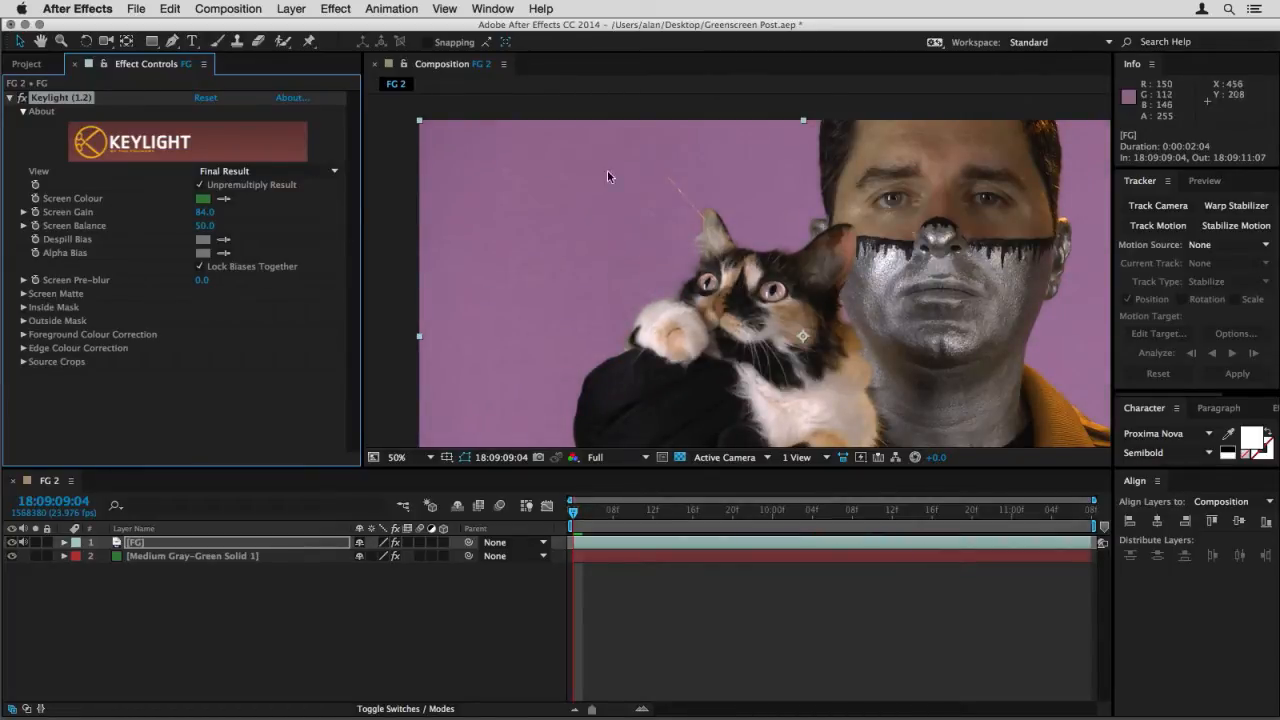
drag(200, 214, 210, 213)
click(207, 212)
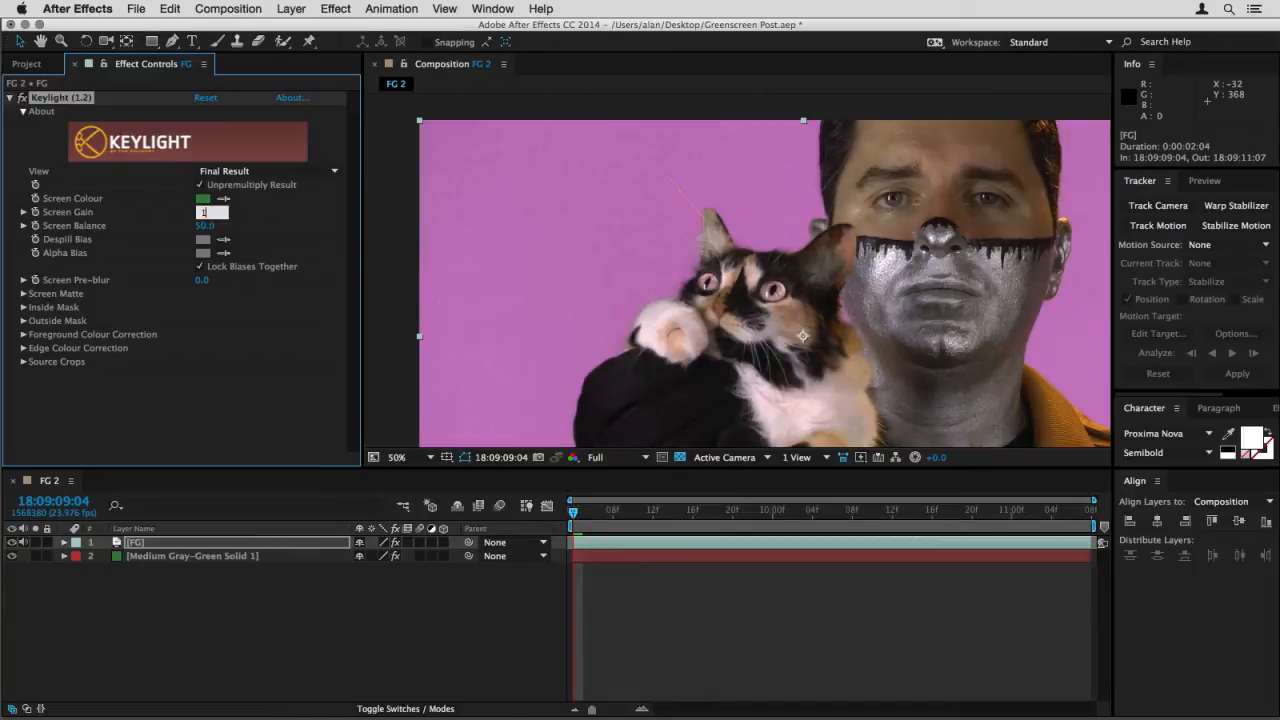
text(102)
key(Return)
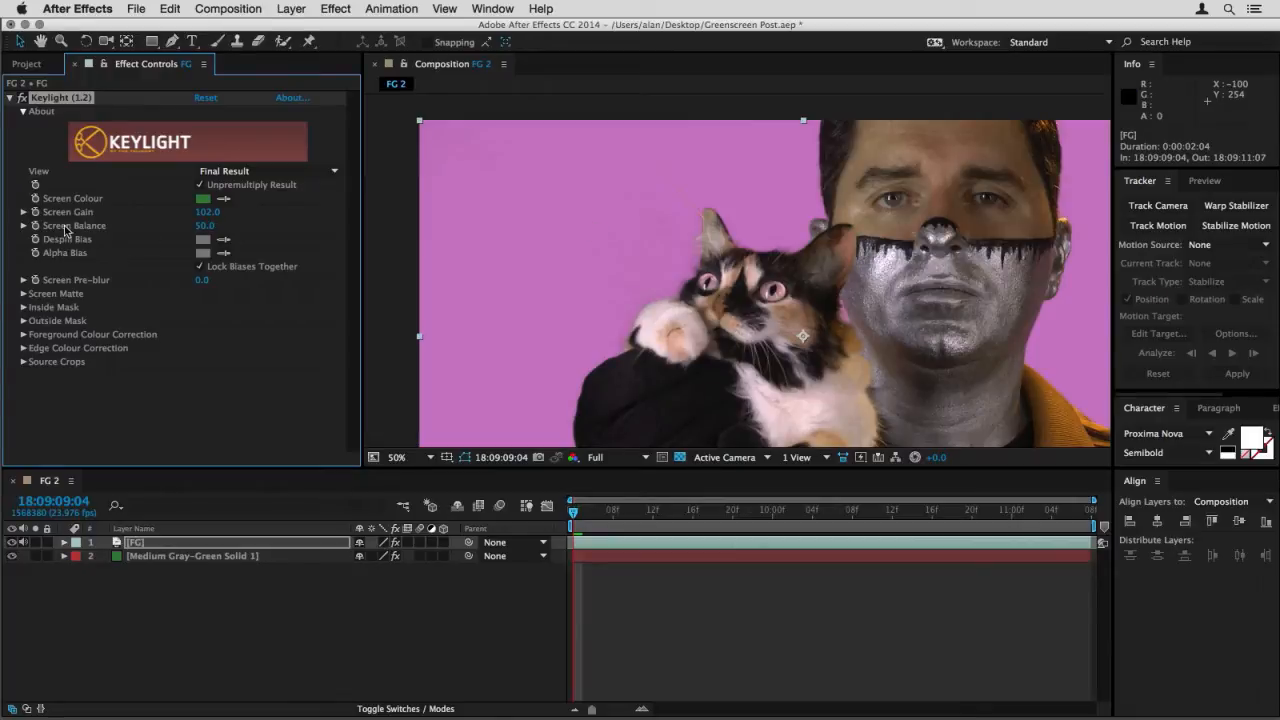
Try Keylight Screen Balance values of 27, 100 and 65 on the FG layer
key(h)
drag(640, 232, 586, 206)
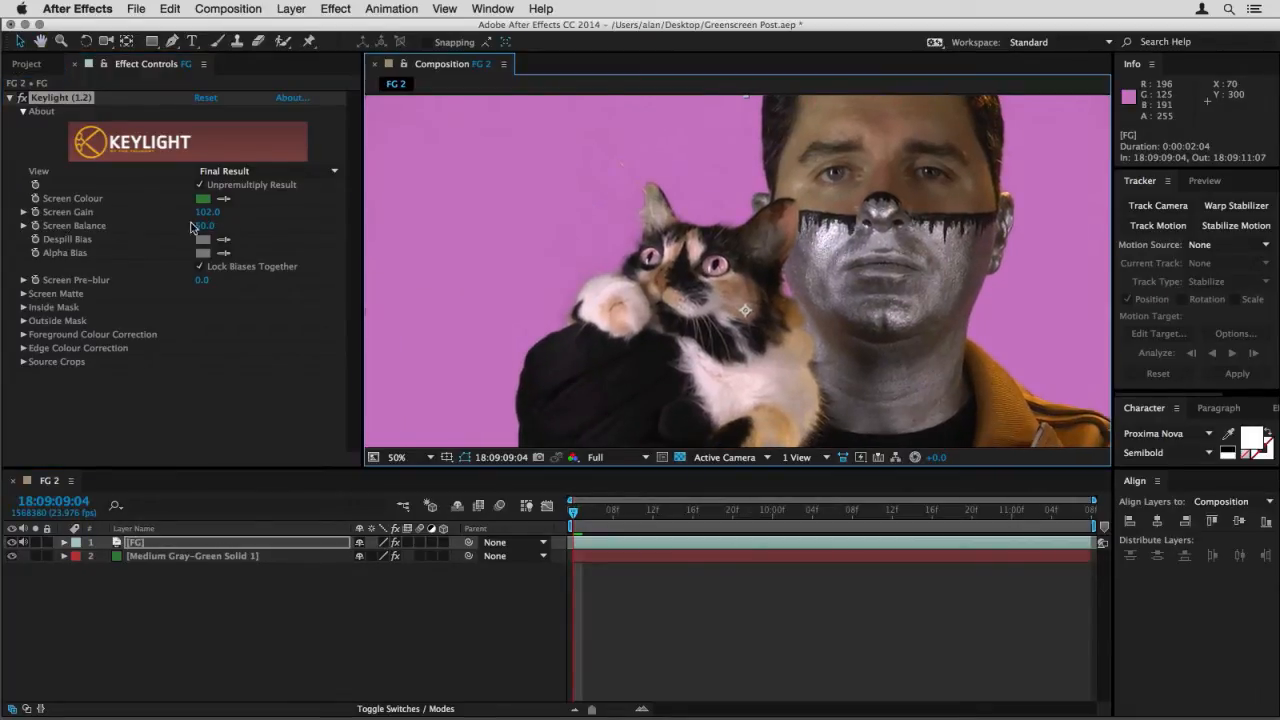
drag(204, 225, 113, 231)
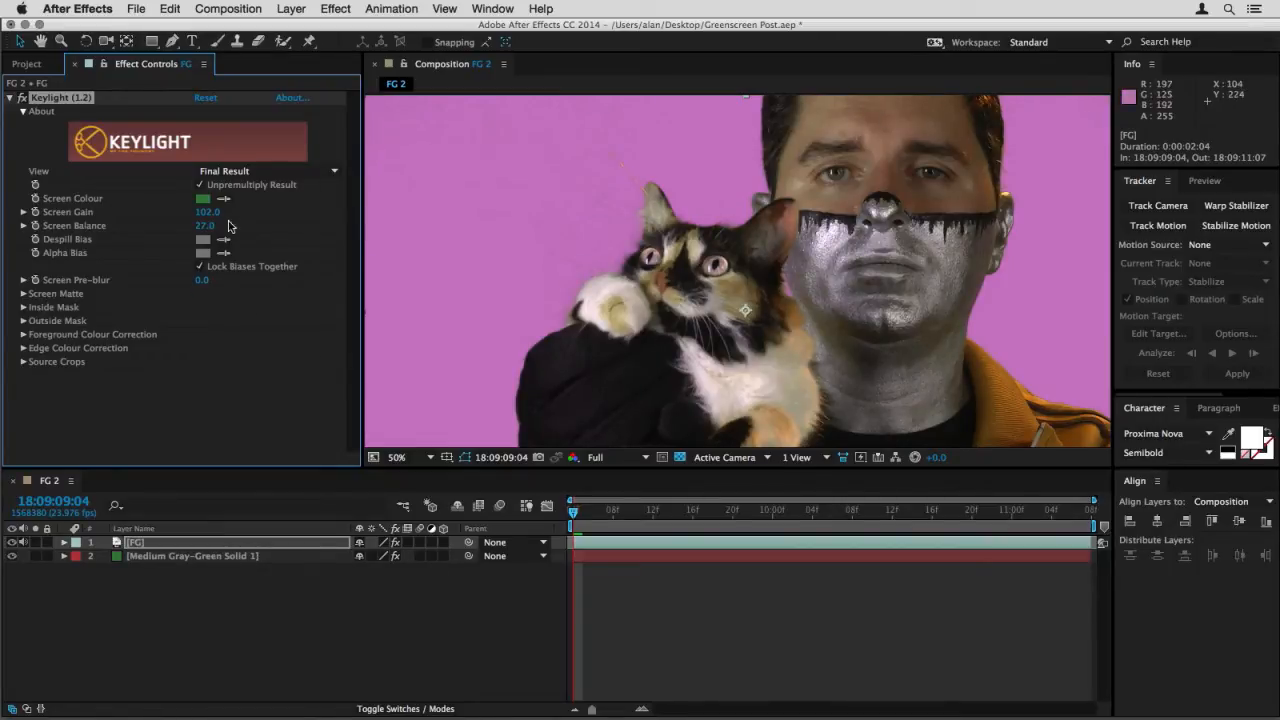
drag(203, 234, 222, 228)
drag(222, 233, 249, 231)
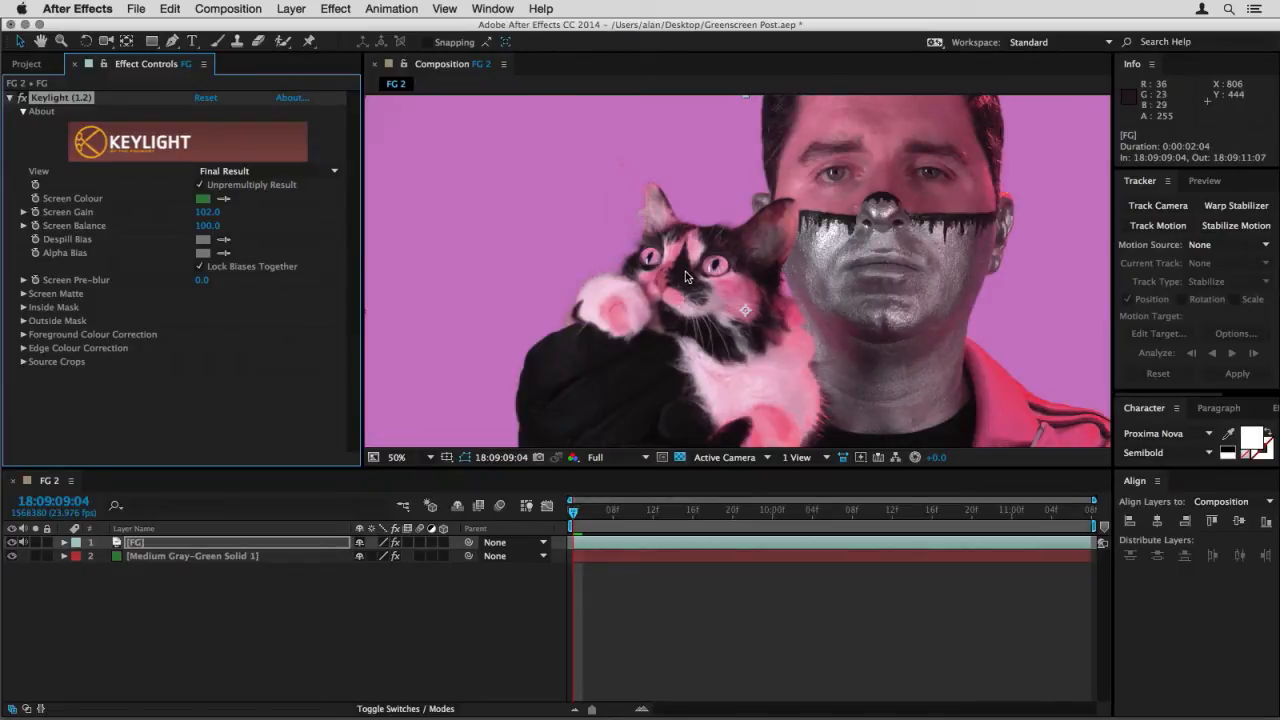
drag(206, 226, 178, 230)
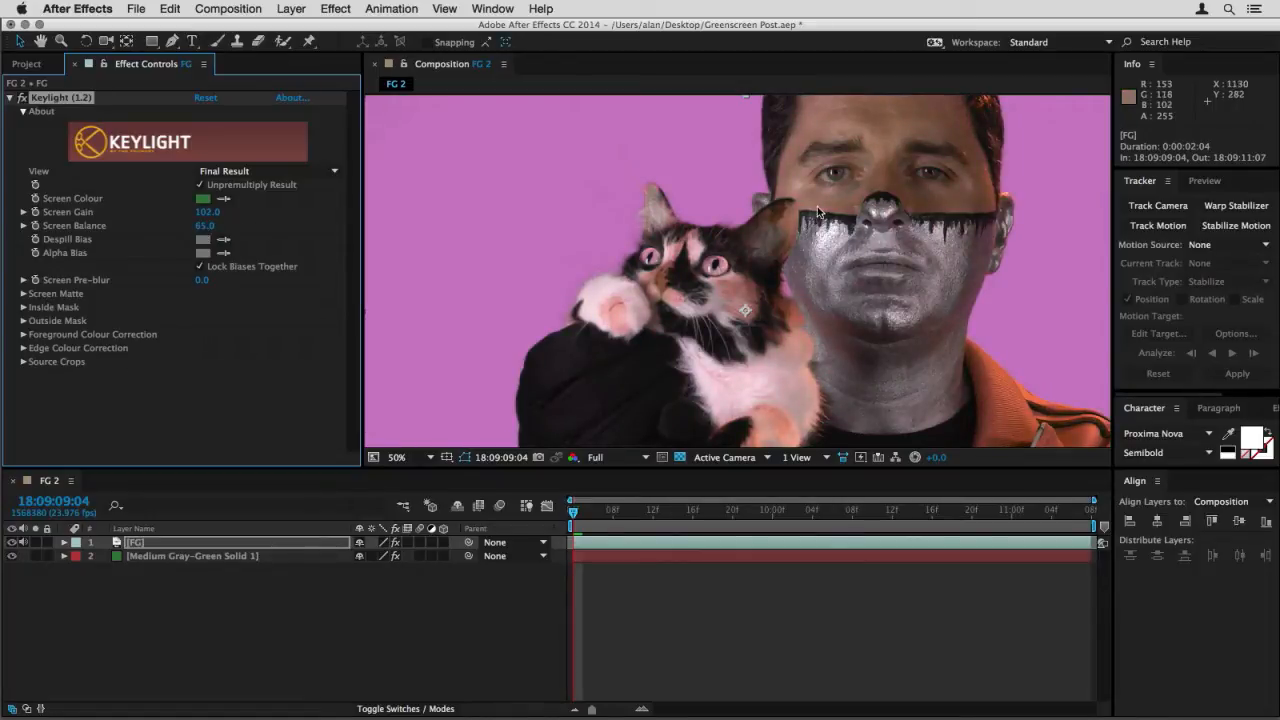
Try Screen Balance at 48 and 0 in Keylight's Combined Matte view, and return the view to Final Result
click(246, 165)
click(250, 170)
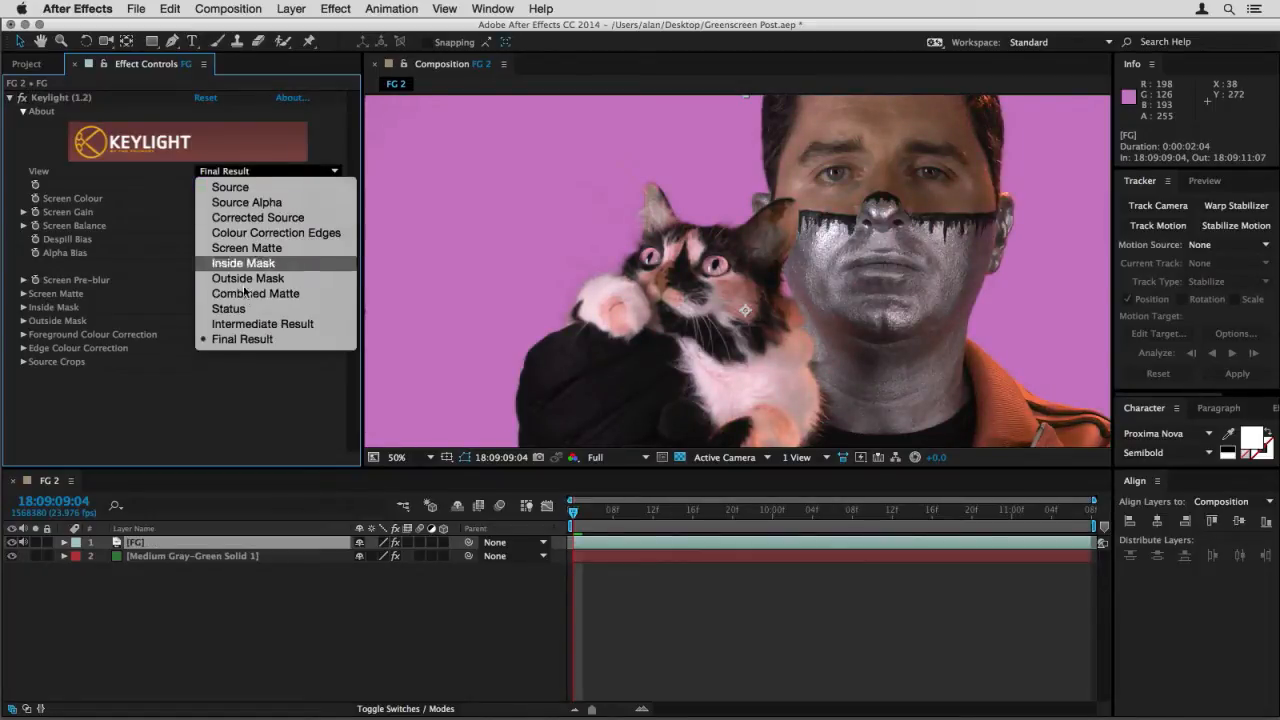
click(255, 293)
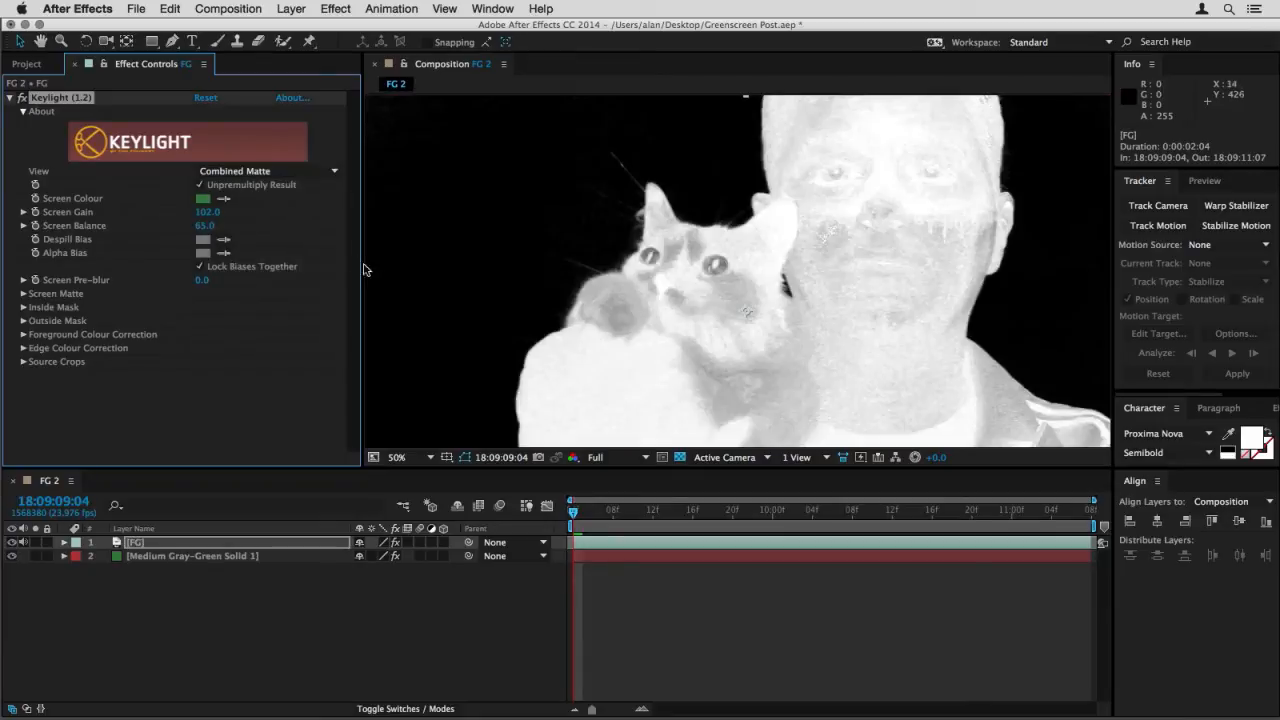
mouse_move(203, 230)
mouse_down()
mouse_move(184, 225)
mouse_move(220, 225)
mouse_move(193, 228)
mouse_up()
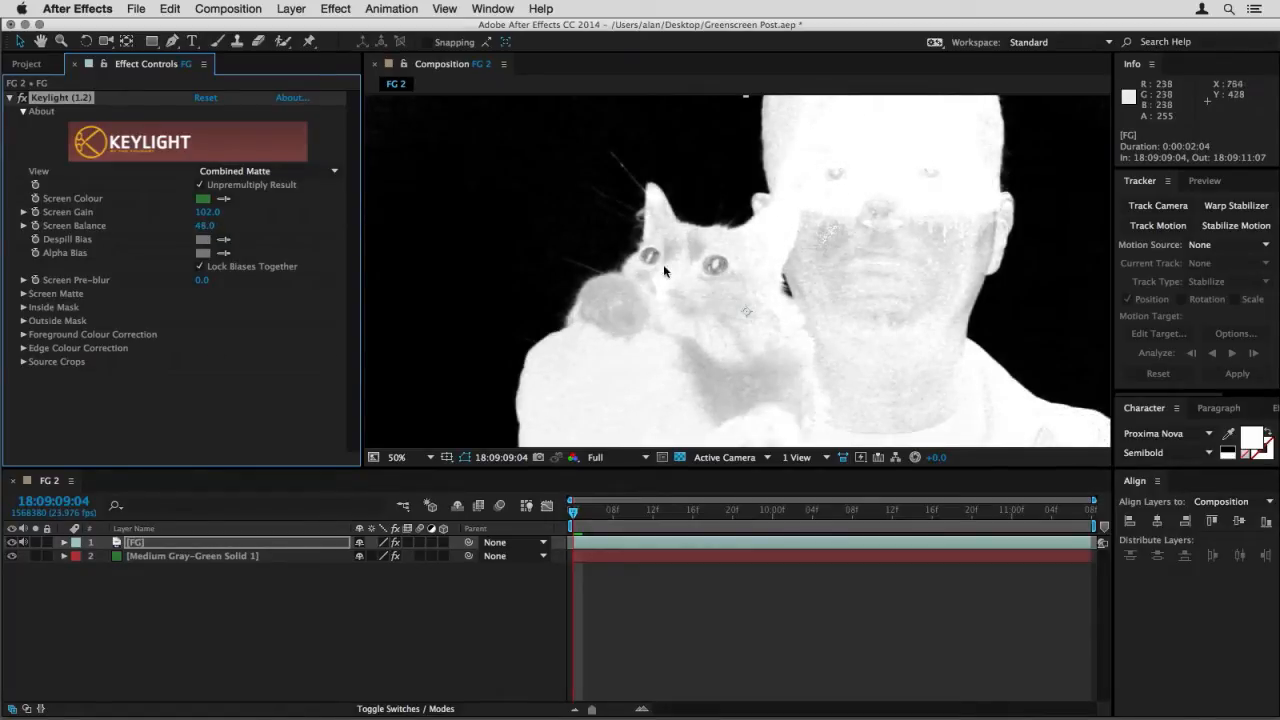
drag(195, 230, 100, 232)
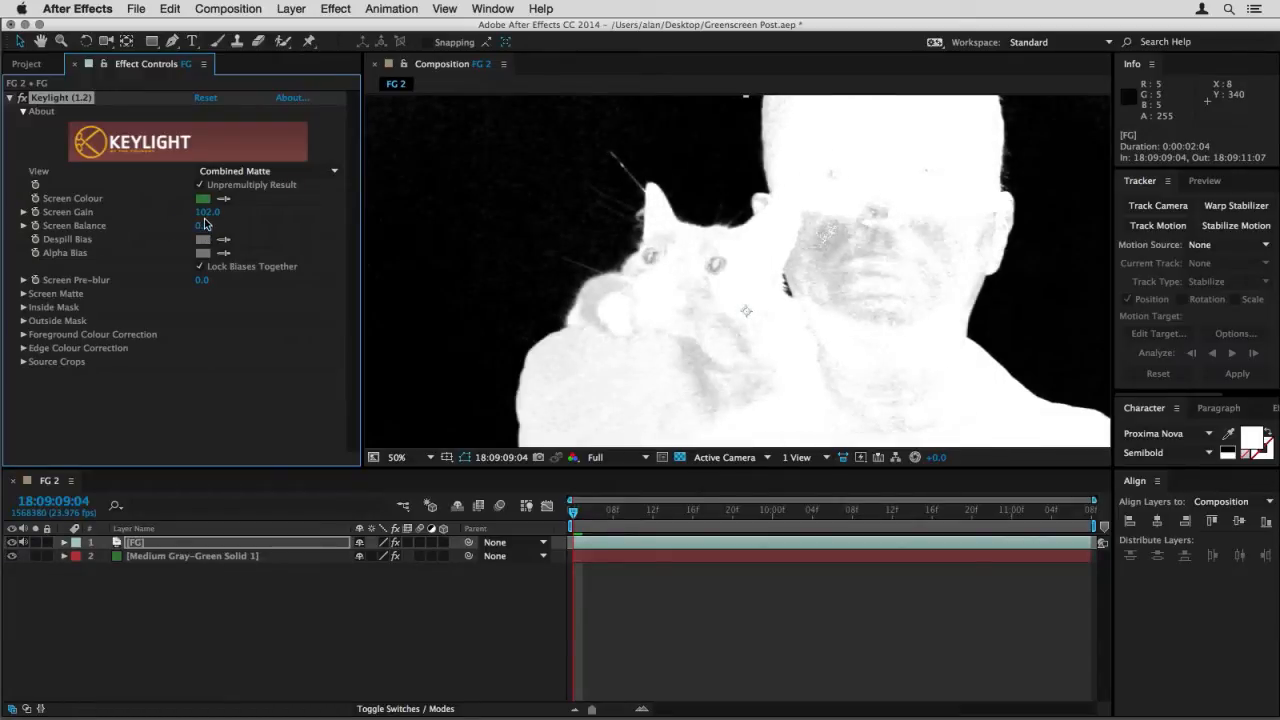
click(245, 173)
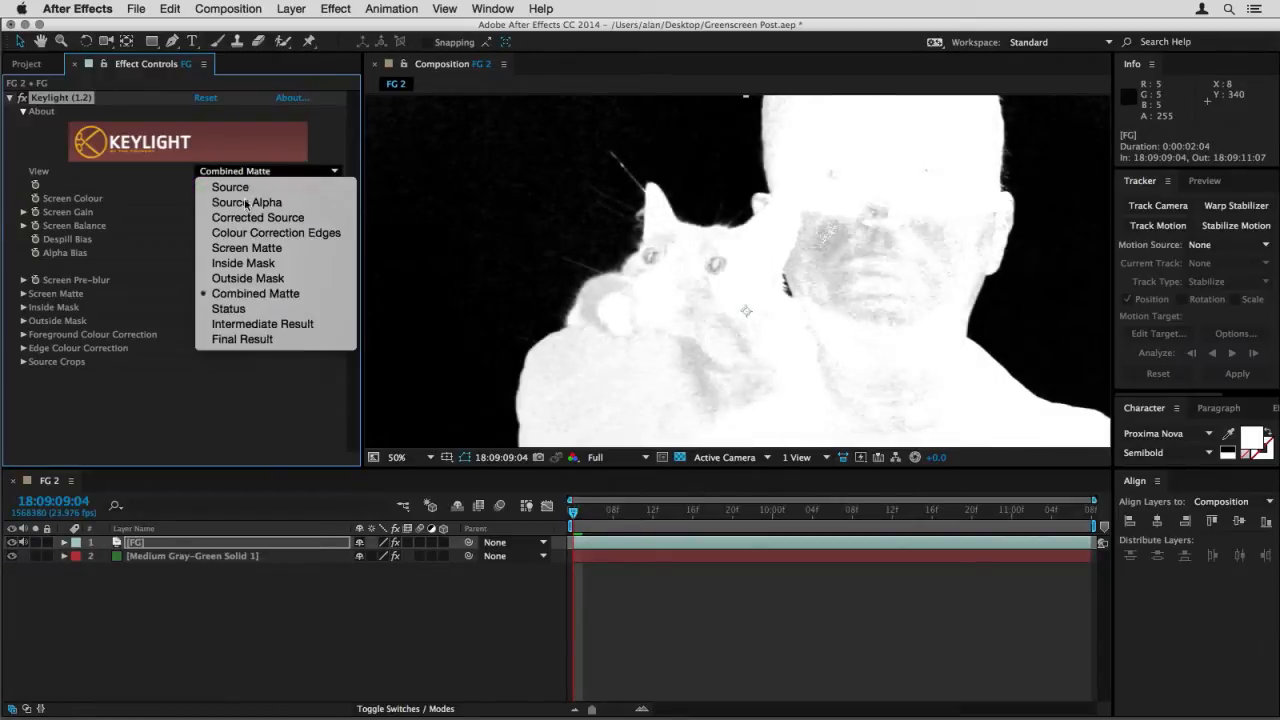
click(242, 339)
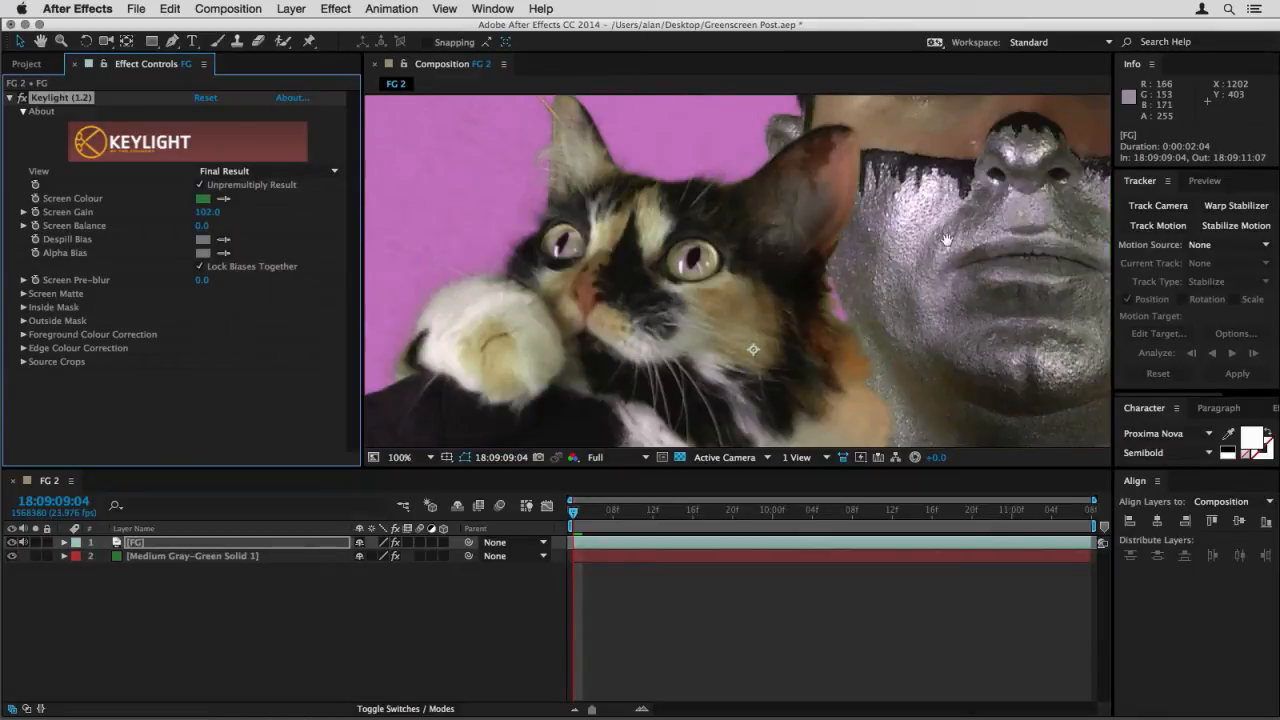
Inspect the man's face, hair and ear edges up close and set Keylight's Screen Balance to 40
scroll(443, 321, up, 2)
key(v)
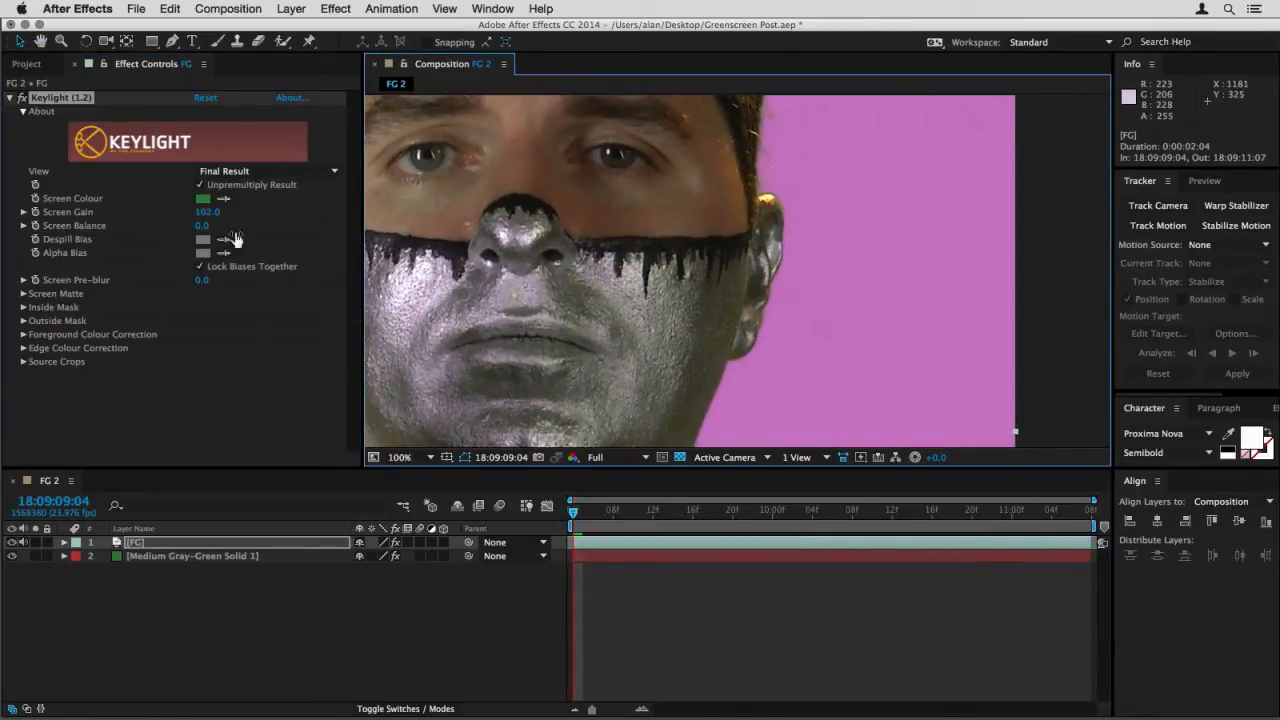
scroll(741, 232, up, 2)
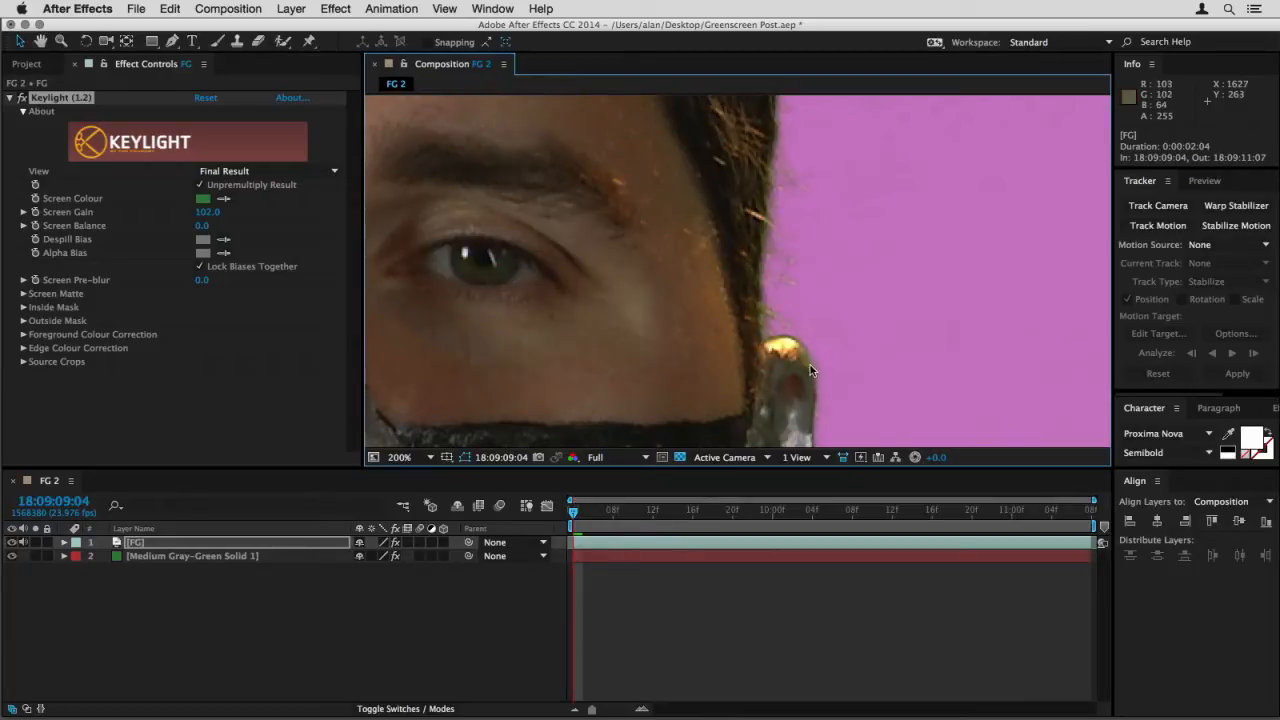
scroll(754, 252, down, 1)
scroll(754, 252, up, 1)
key(space)
drag(733, 256, 807, 219)
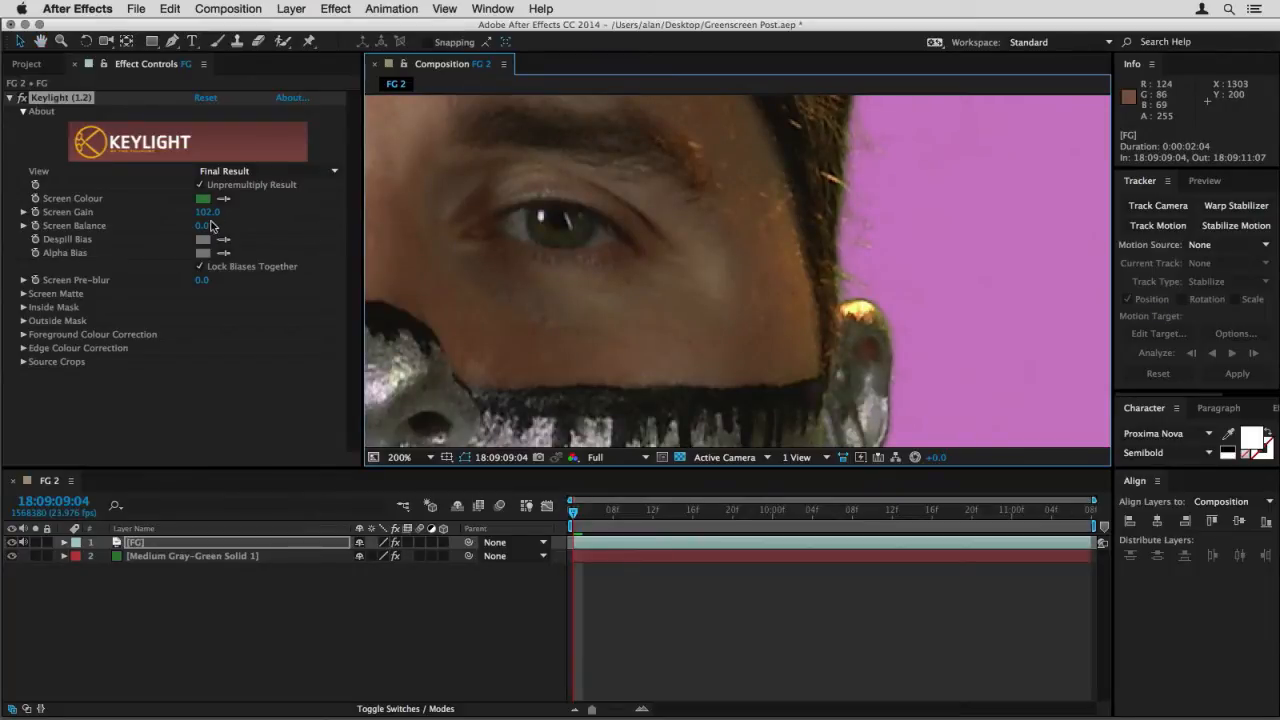
mouse_move(204, 229)
mouse_down()
mouse_move(216, 227)
mouse_move(203, 227)
mouse_up()
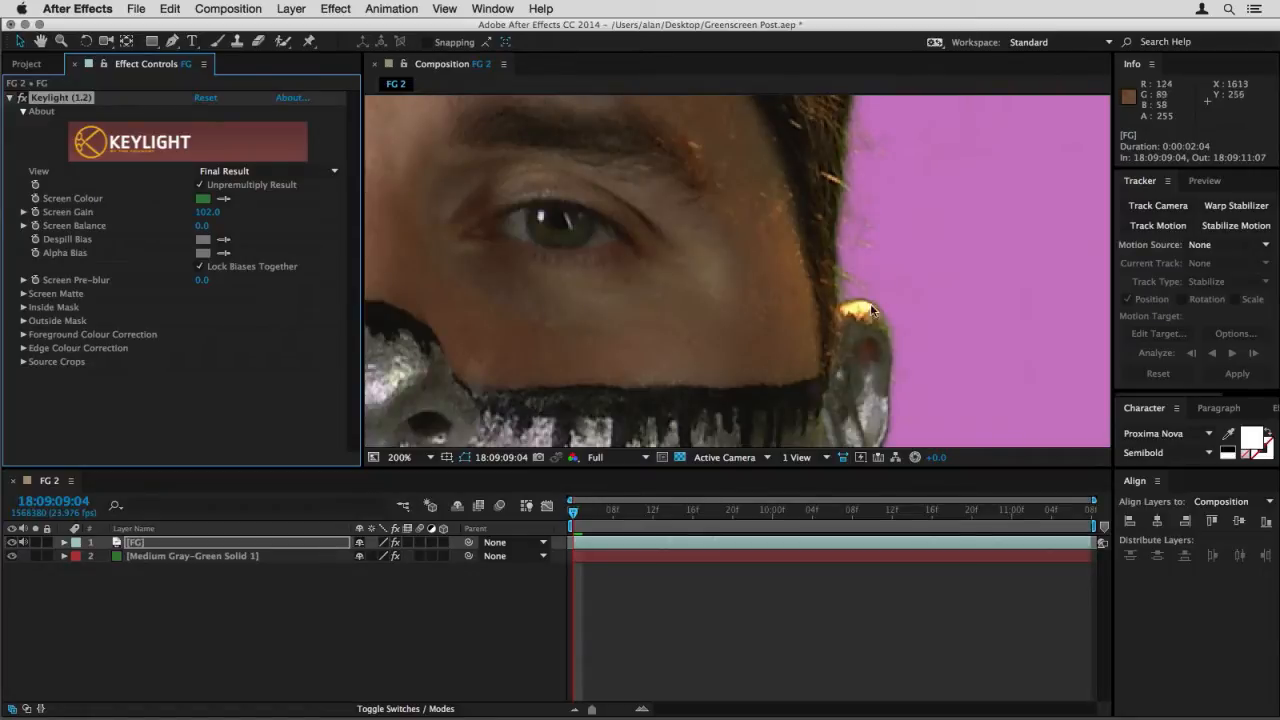
drag(202, 229, 229, 224)
Show Keylight's Combined Matte view and lower the Screen Matte's Clip White until the man and cat are nearly solid white
key(comma)
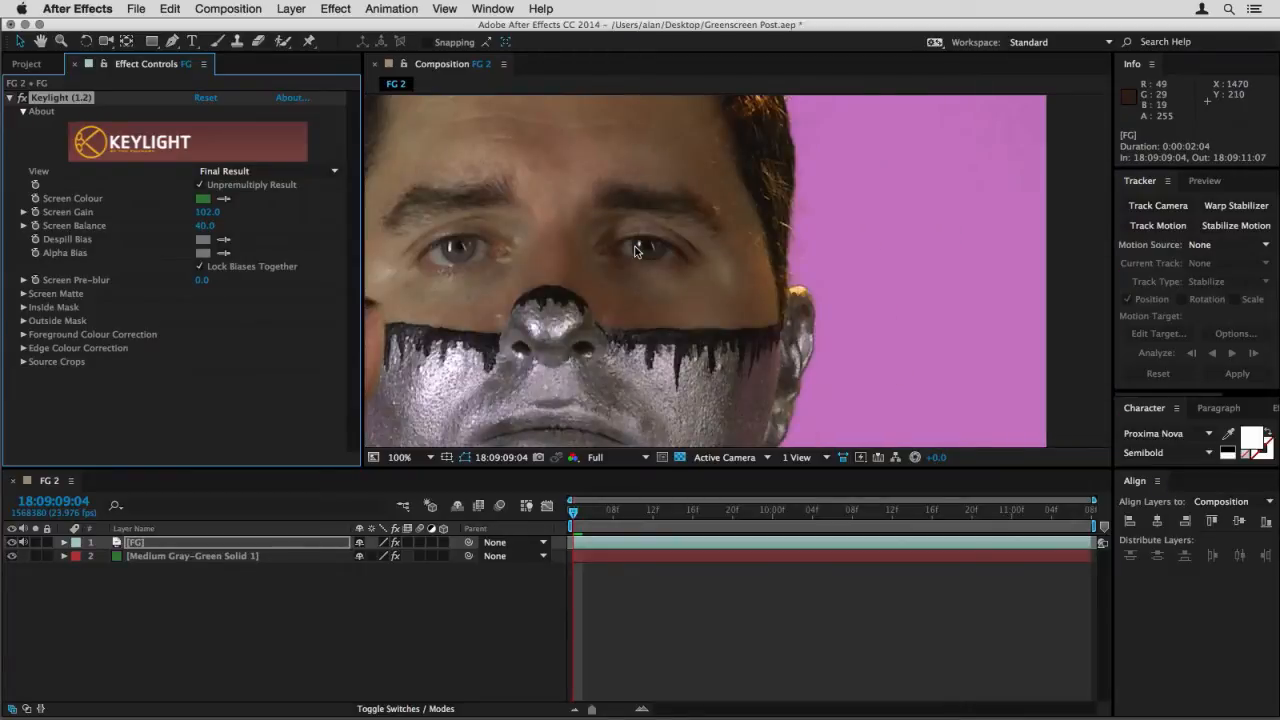
key(comma)
key(space)
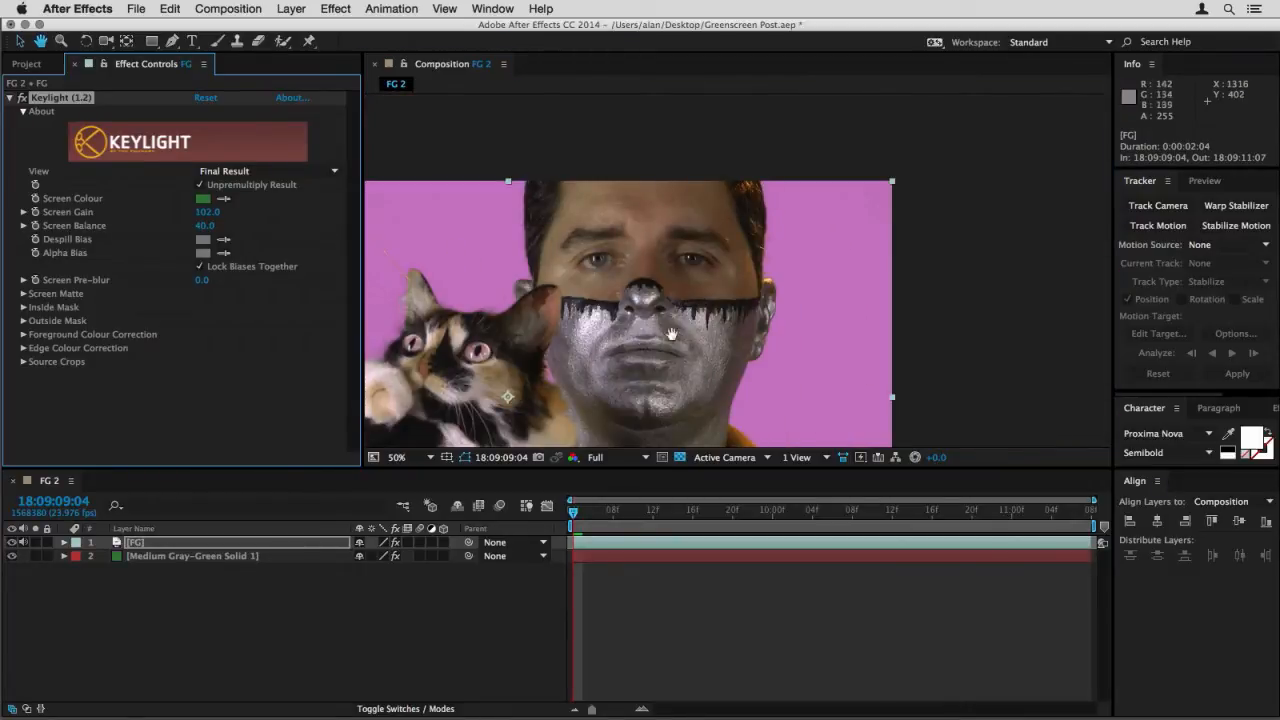
drag(672, 334, 851, 260)
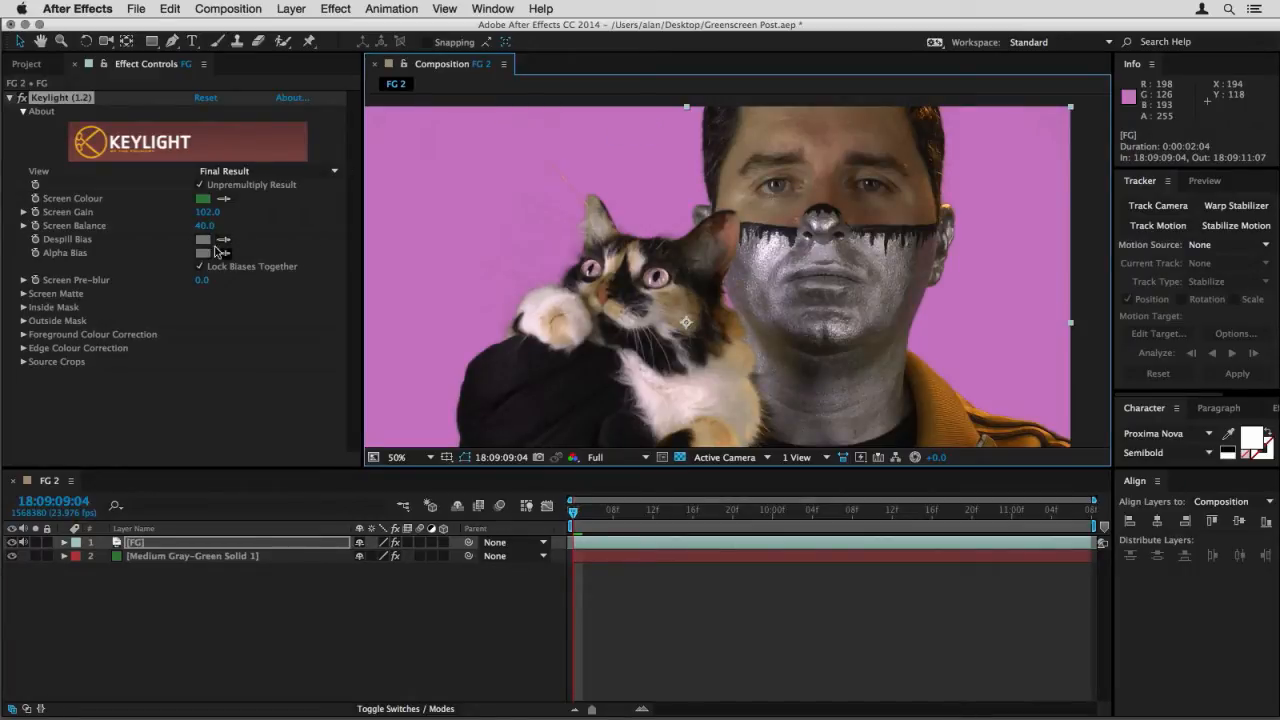
click(23, 294)
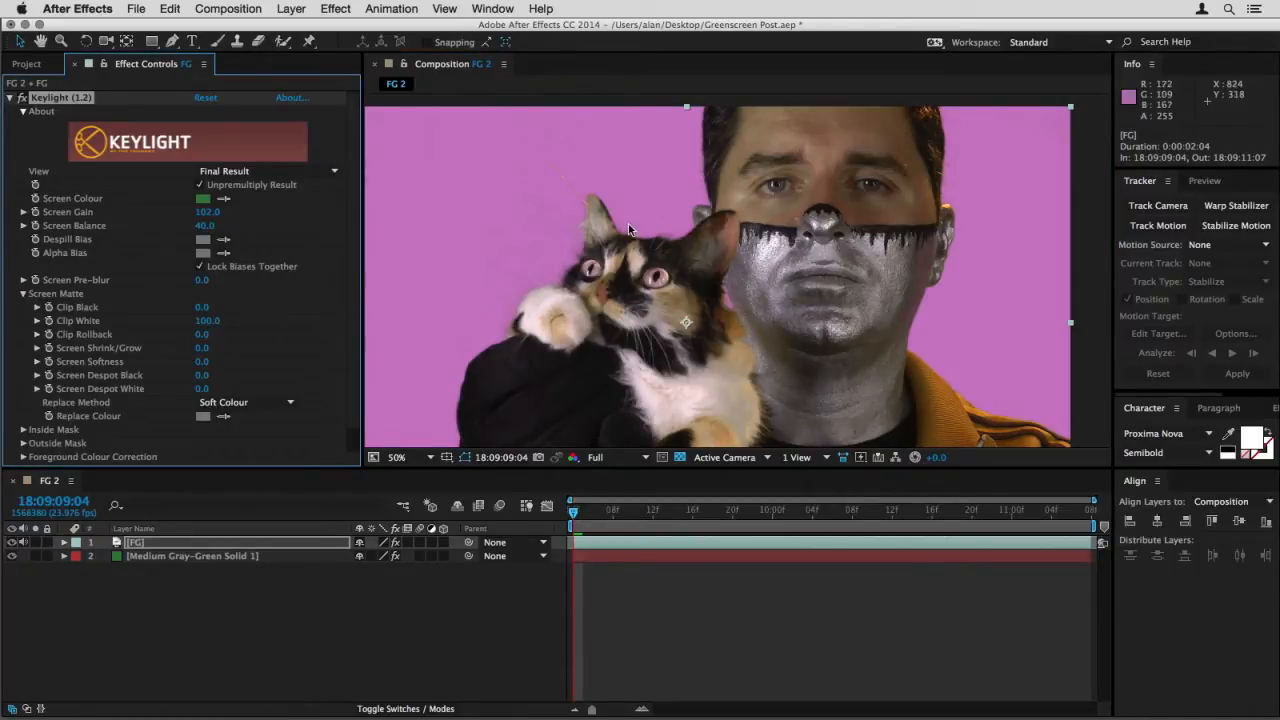
click(255, 170)
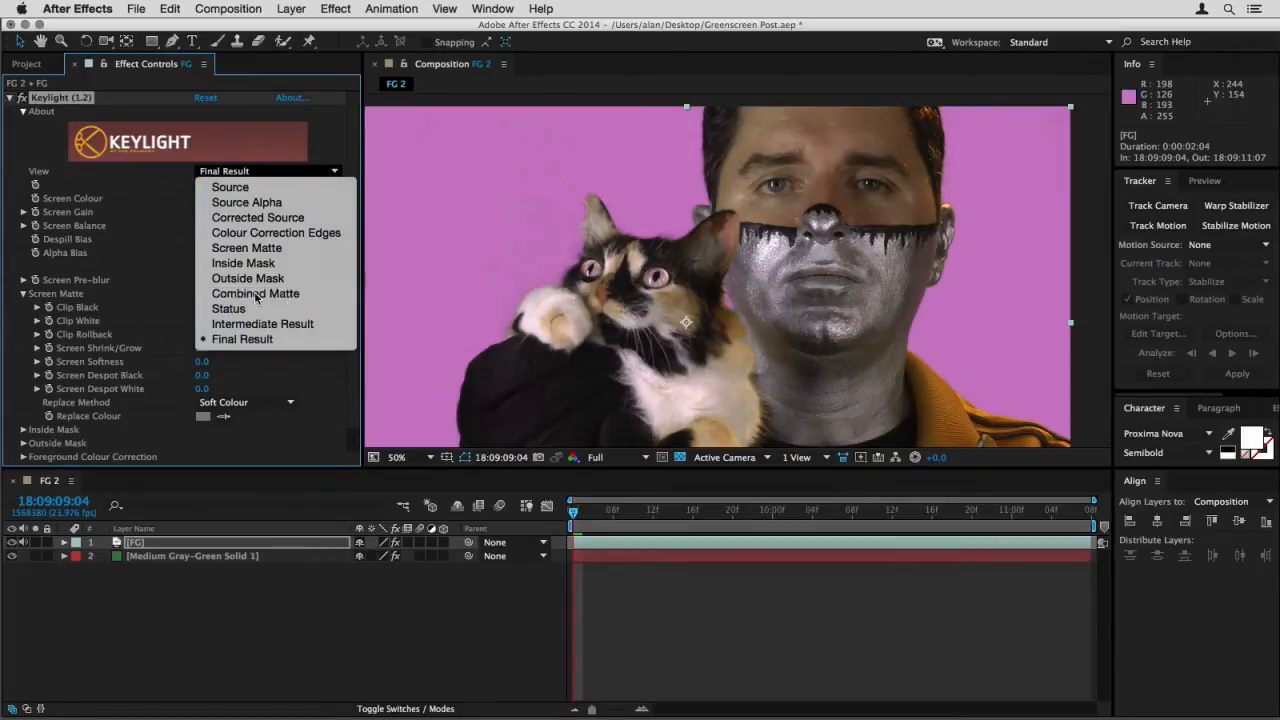
click(257, 294)
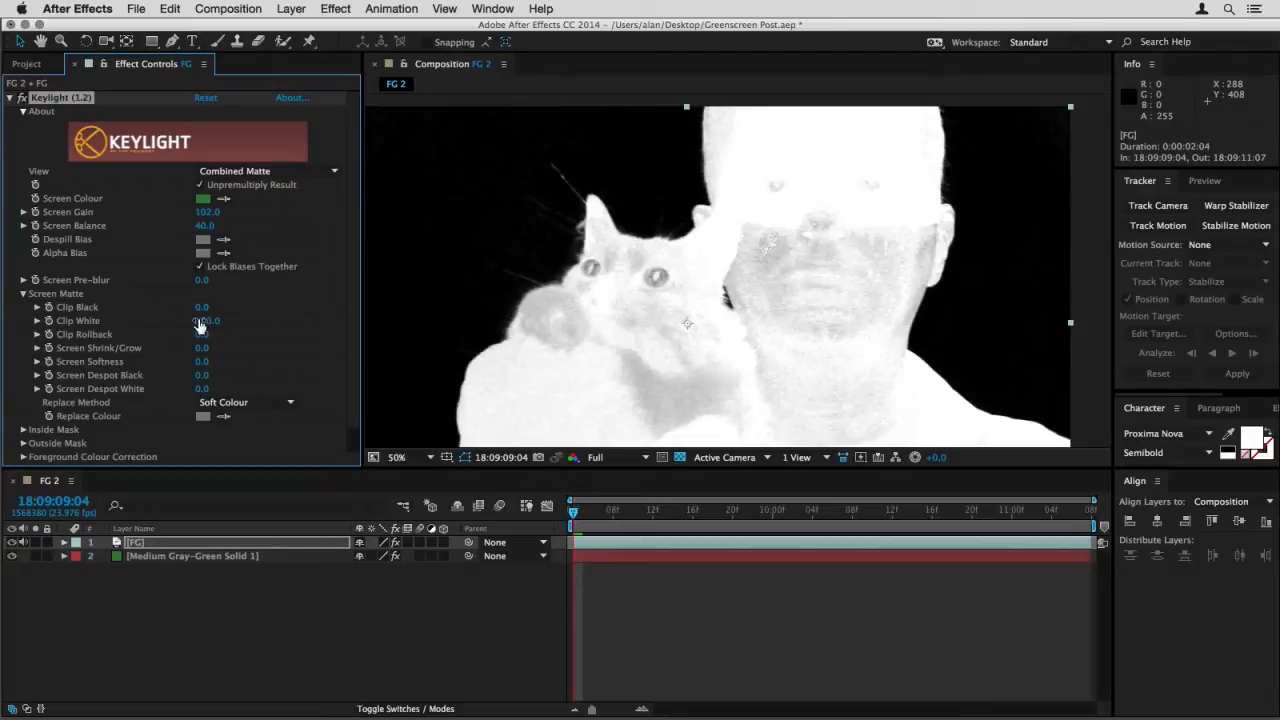
drag(206, 321, 192, 324)
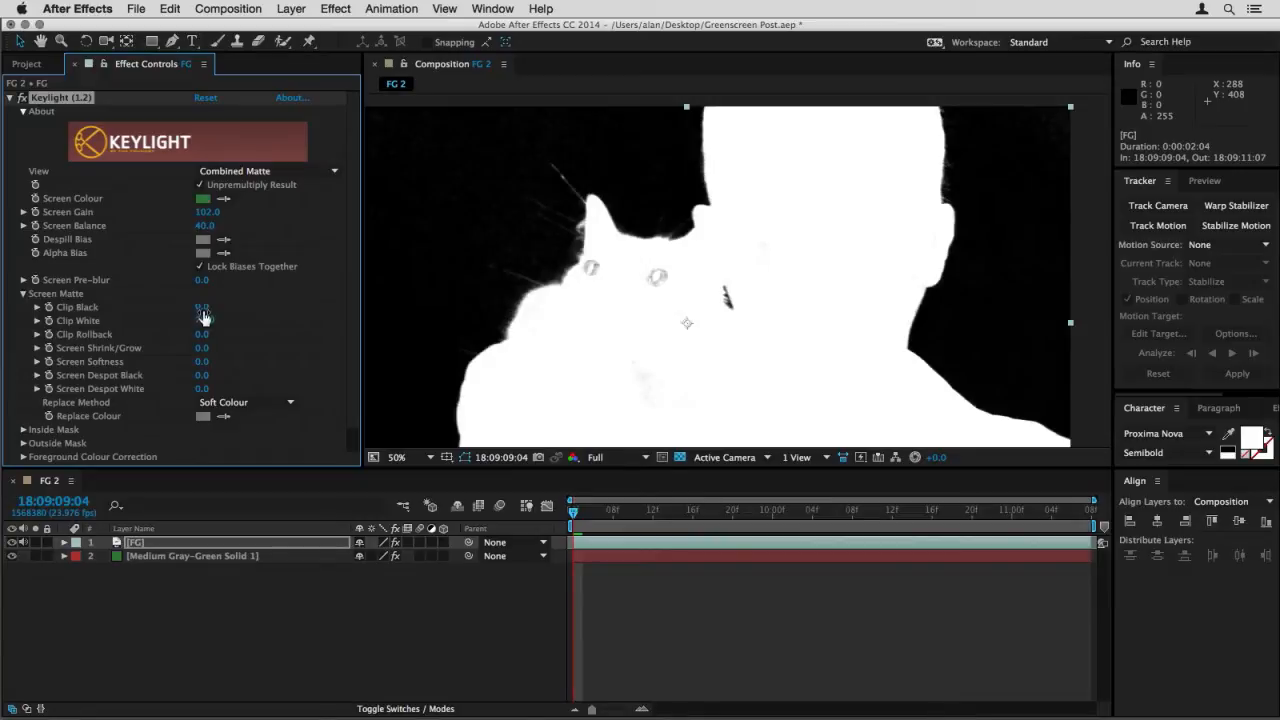
Return Keylight's View to Final Result and set the Screen Matte's Clip Black to 7
click(240, 171)
click(245, 171)
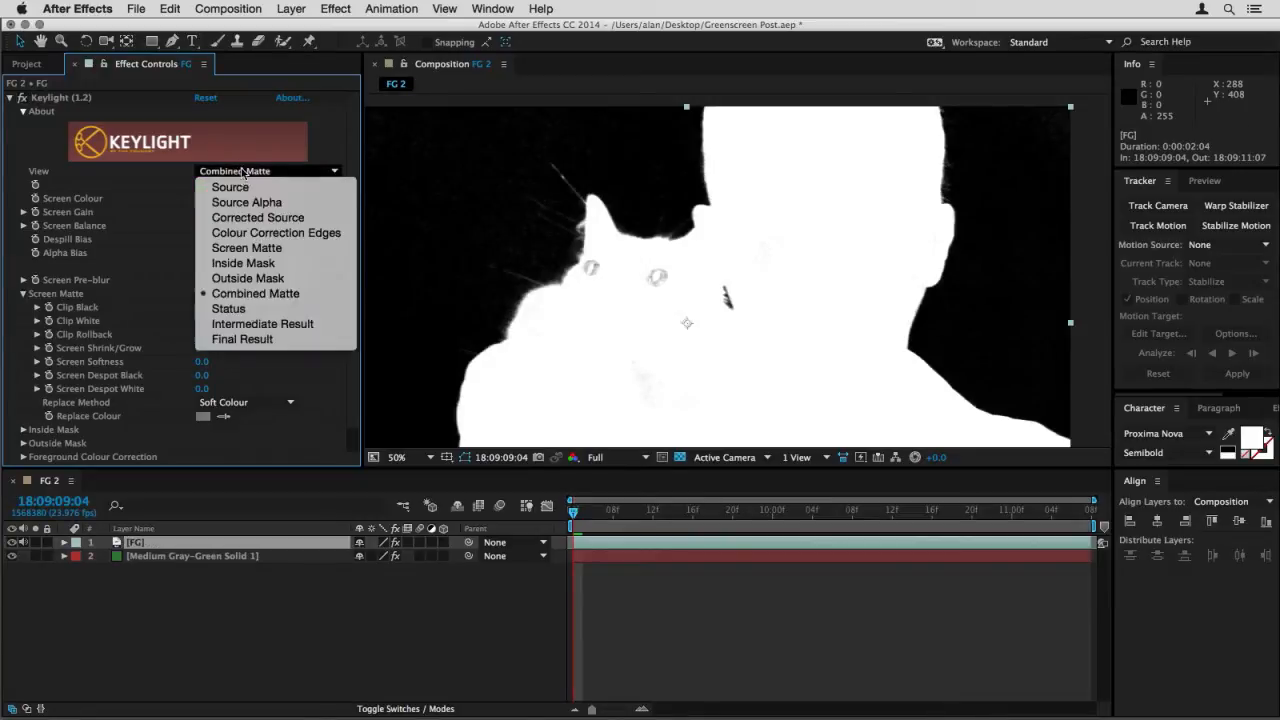
click(245, 340)
scroll(470, 244, up, 3)
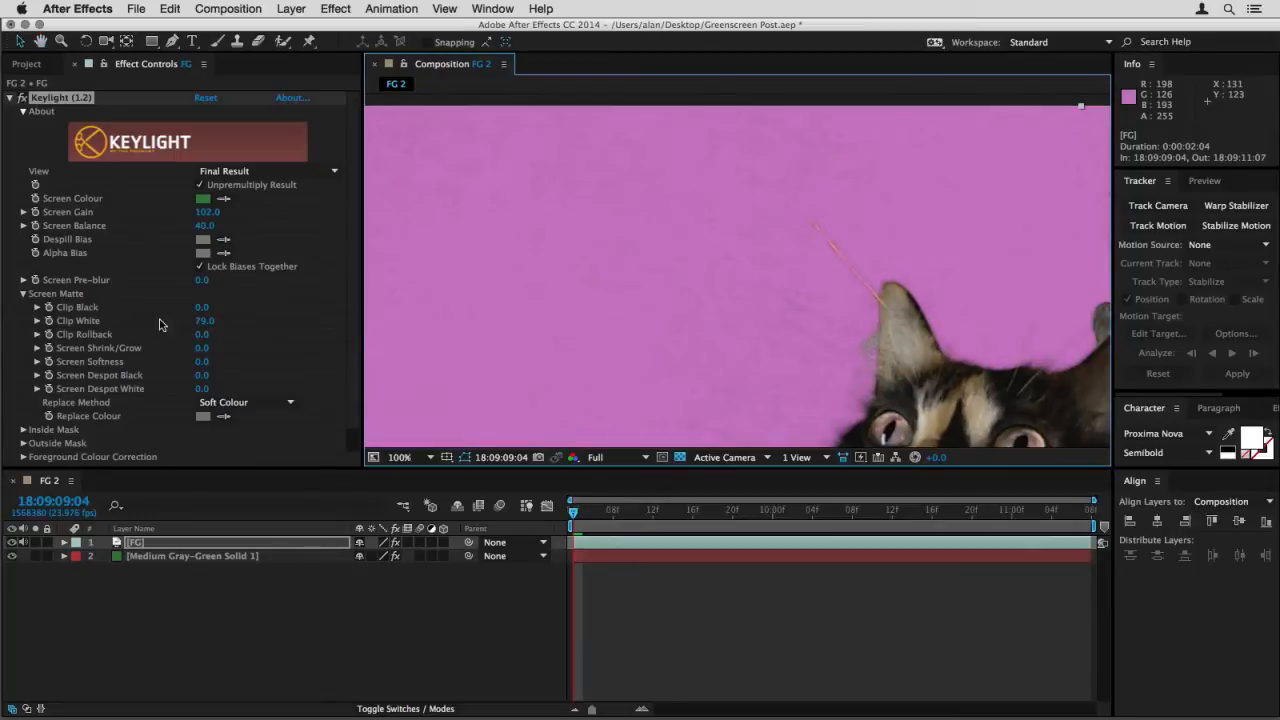
drag(202, 307, 202, 307)
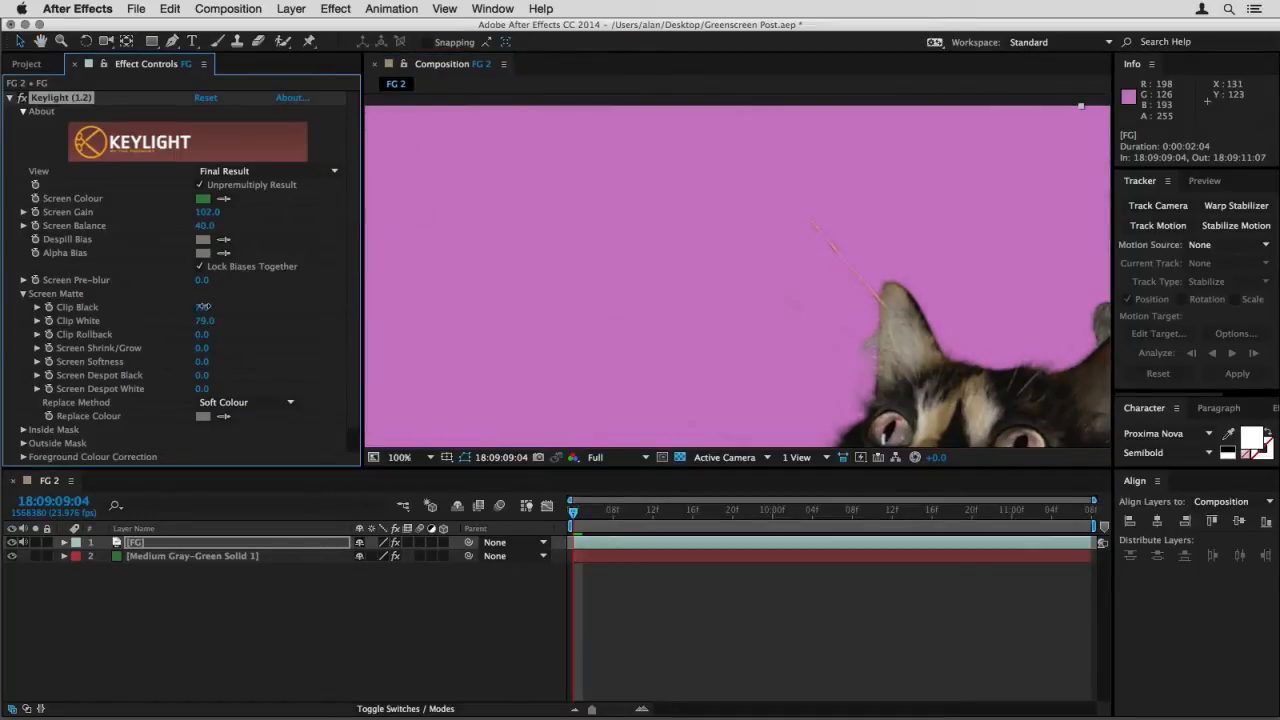
Show Keylight's Combined Matte view and lower the Screen Matte's Clip White to 46 until the cat's eyes are solid white
scroll(638, 221, down, 2)
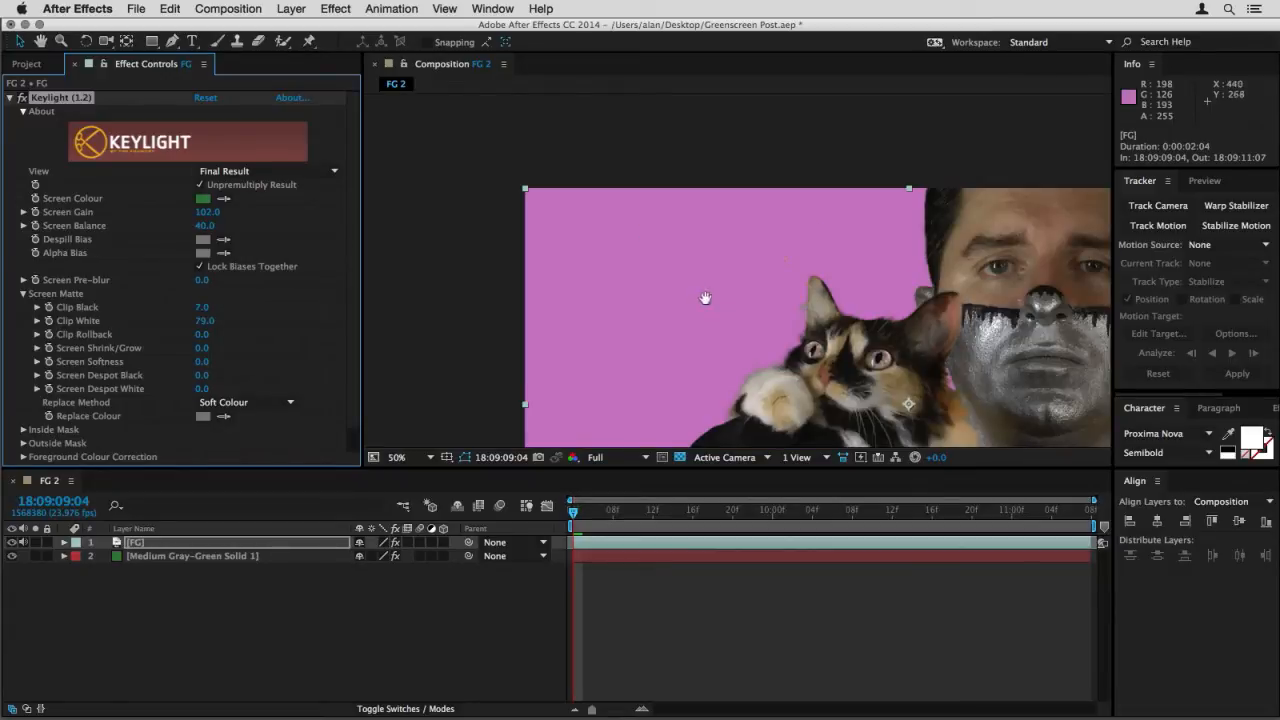
key(h)
drag(703, 297, 494, 201)
key(v)
click(265, 171)
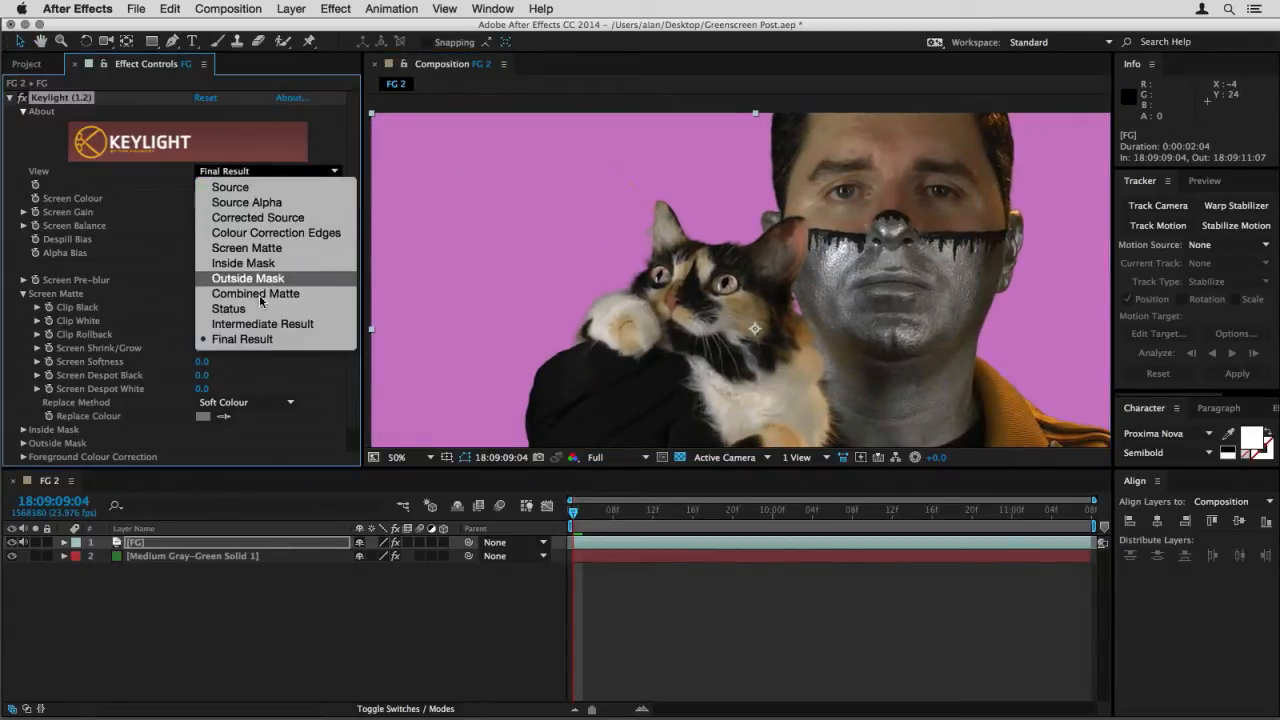
key(period)
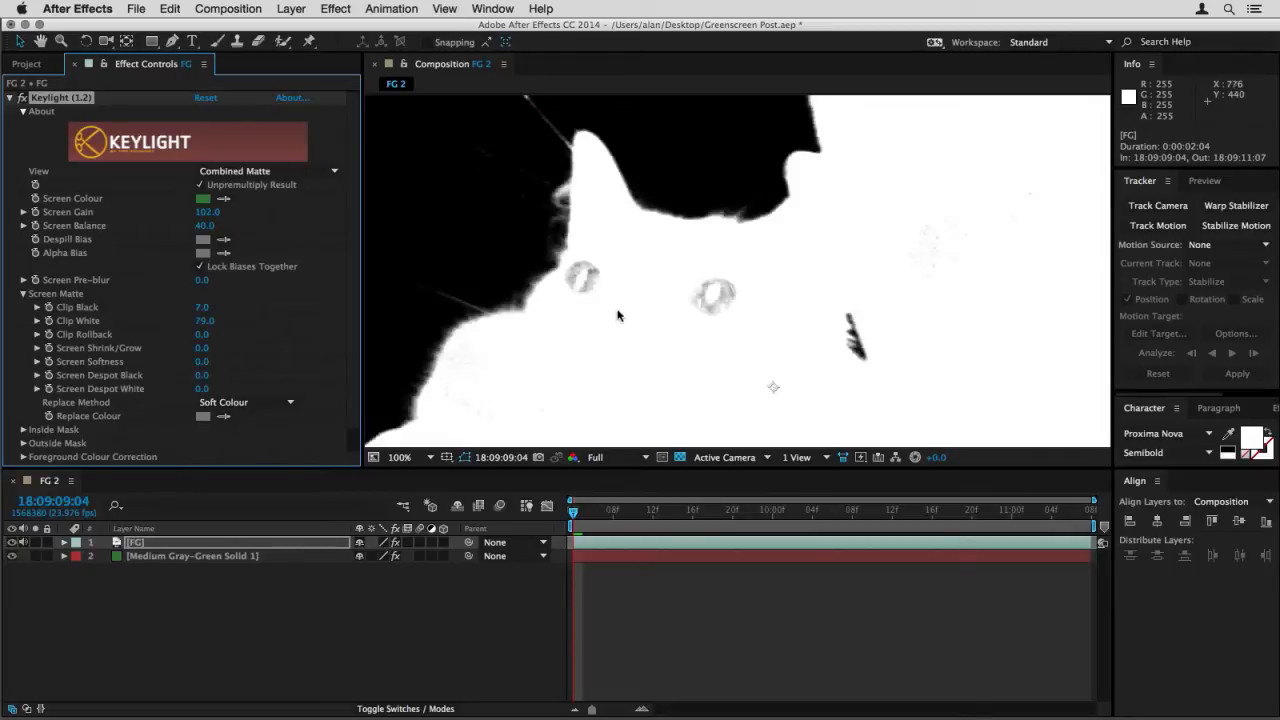
drag(201, 326, 191, 321)
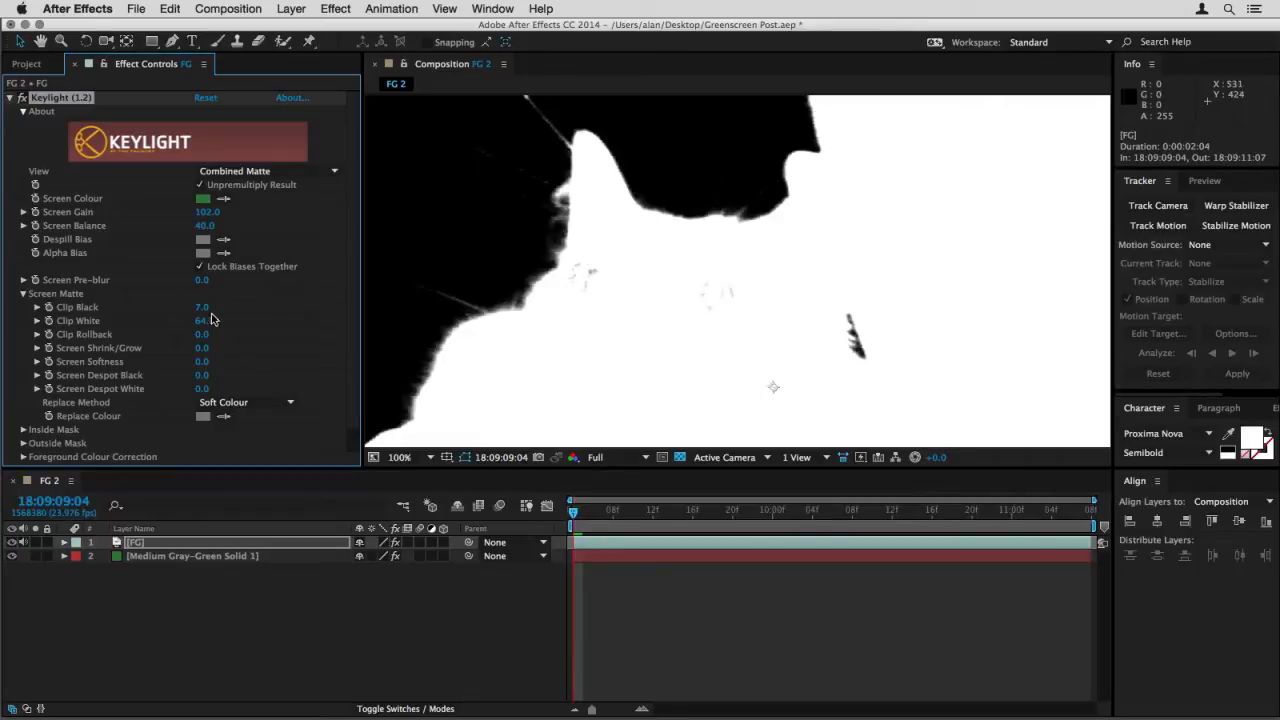
drag(201, 321, 188, 320)
scroll(751, 329, down, 3)
scroll(749, 297, up, 1)
drag(662, 322, 594, 260)
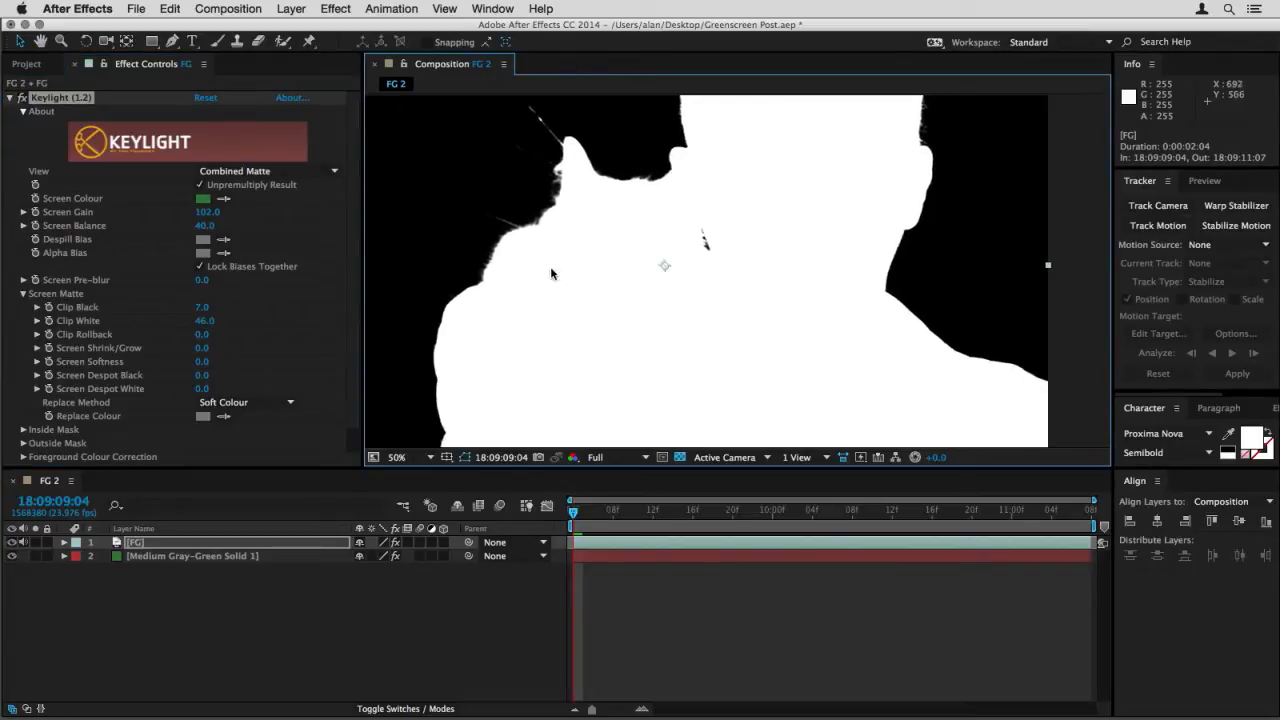
Switch Keylight's View back to Final Result and inspect the cat's ear, whiskers and paw edges up close
click(238, 171)
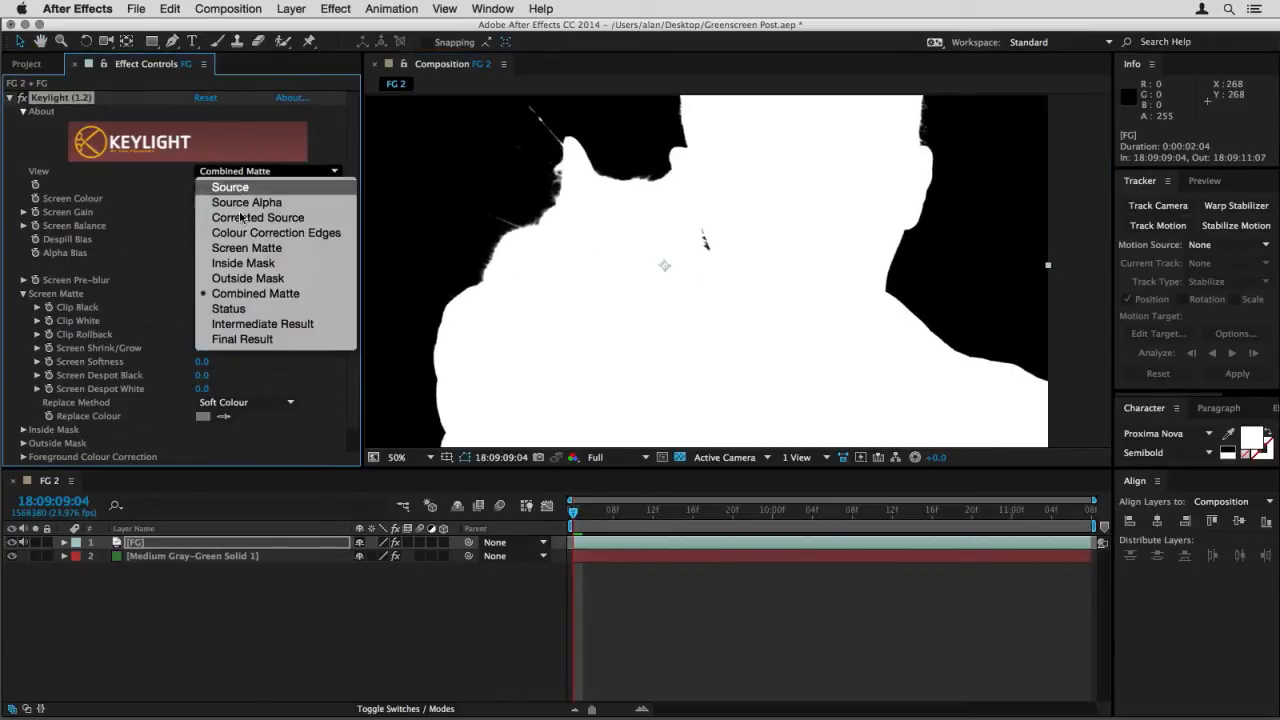
click(244, 340)
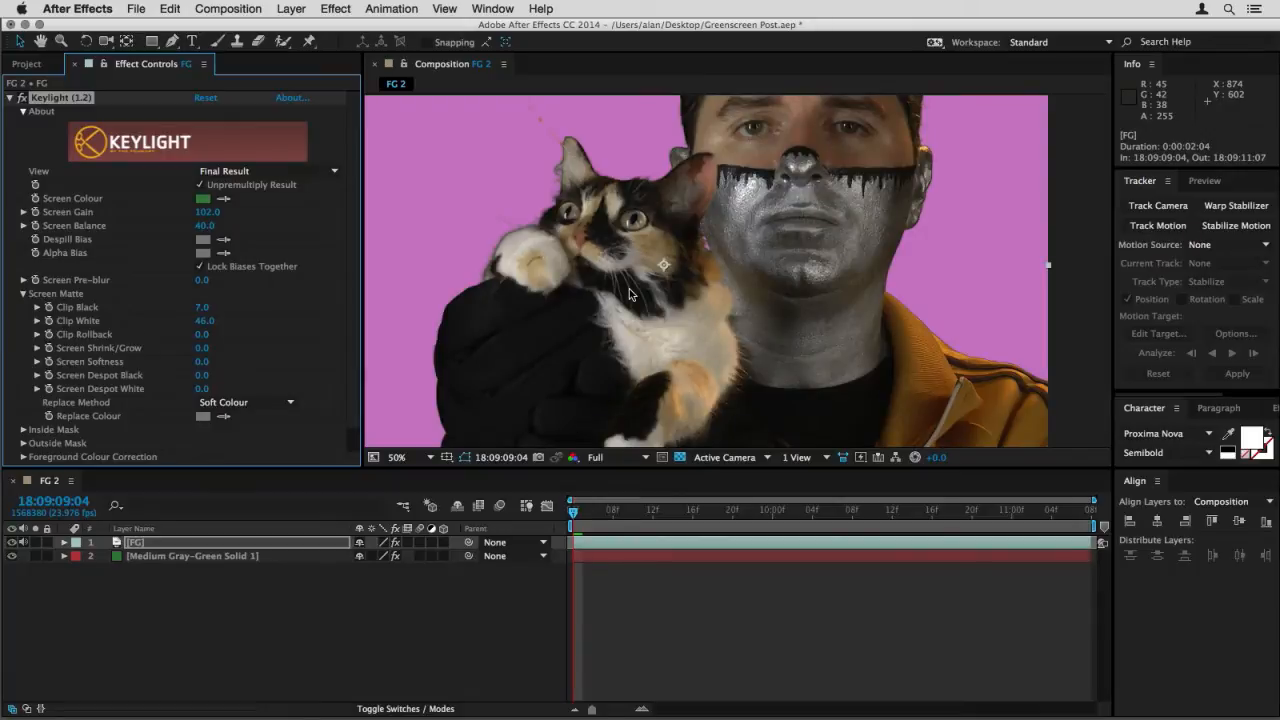
key(period)
drag(515, 246, 916, 394)
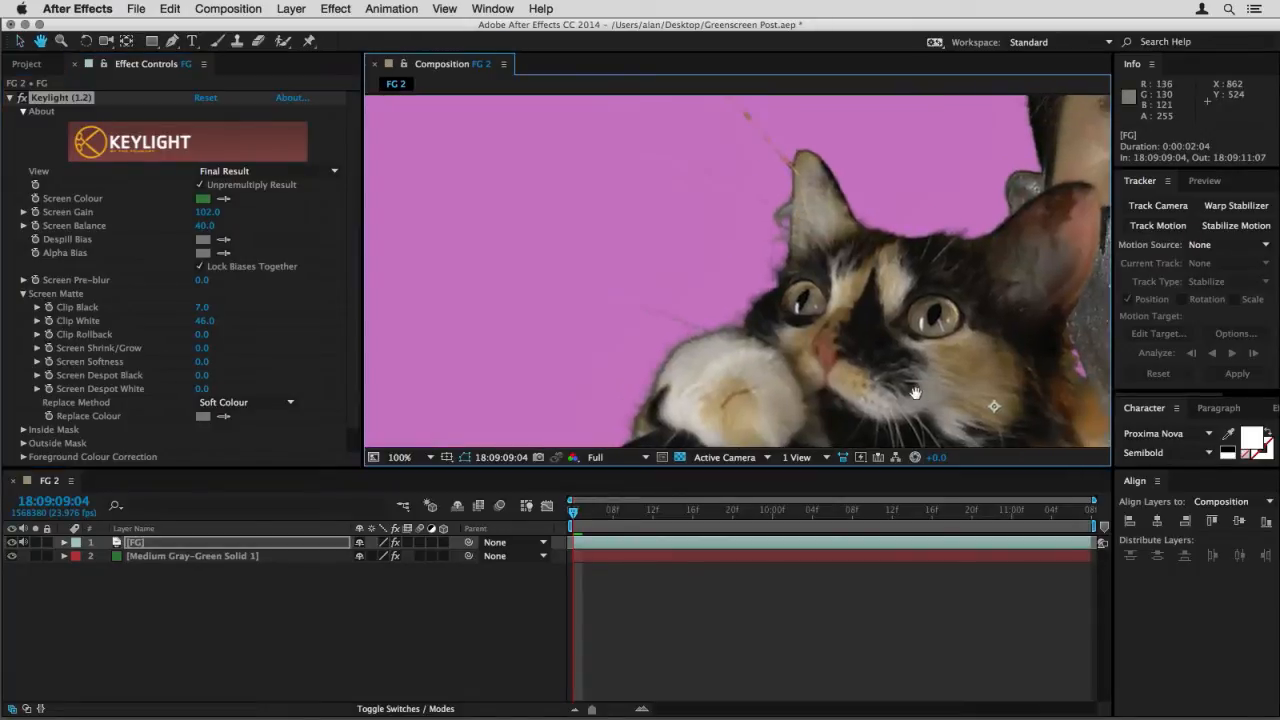
drag(845, 292, 820, 385)
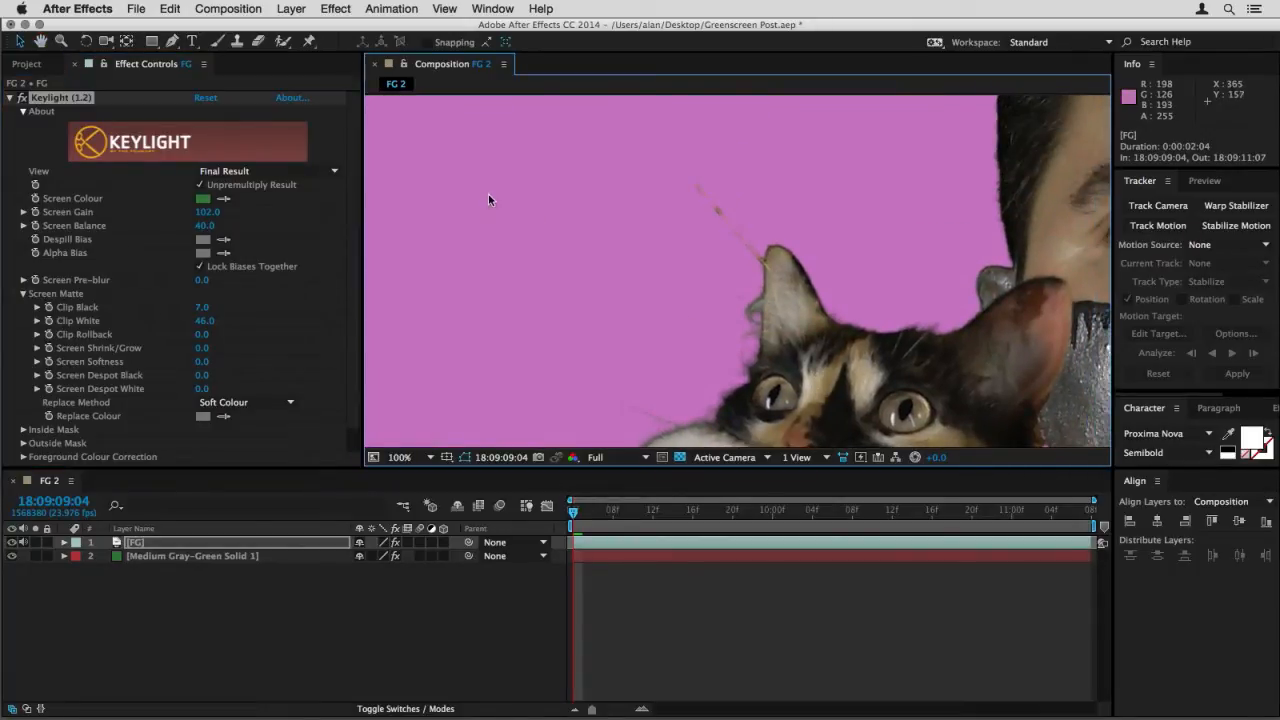
drag(720, 332, 622, 214)
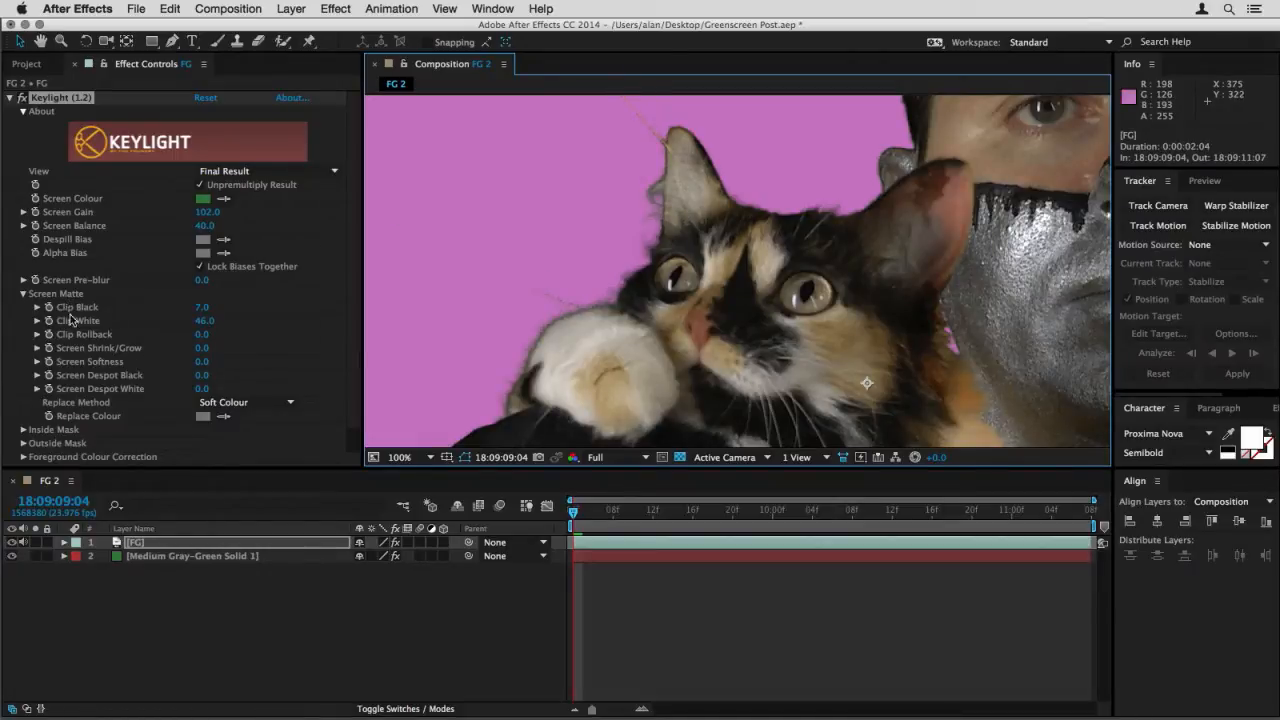
Set the Screen Matte's Clip White to 53 and Clip Black to 11 while checking the fur around the cat's ear
drag(199, 310, 200, 330)
key(.)
drag(726, 289, 545, 313)
drag(536, 237, 672, 269)
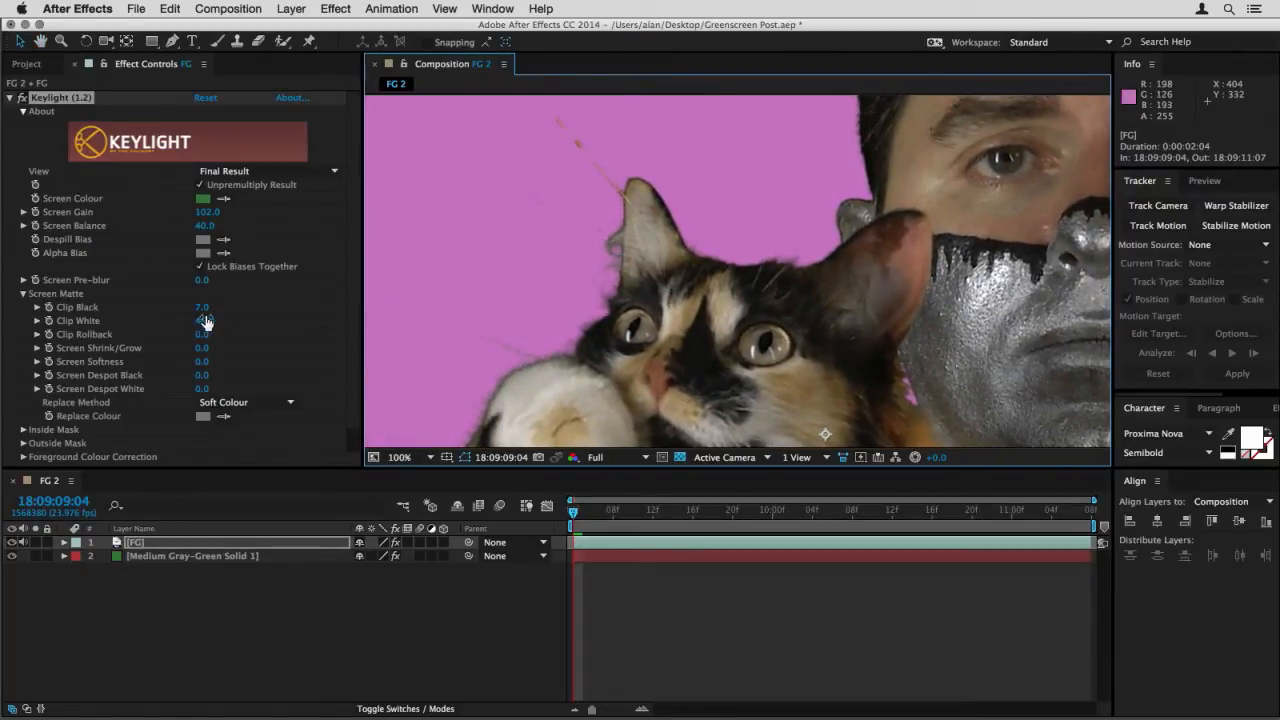
scroll(507, 283, up, 2)
drag(195, 307, 202, 308)
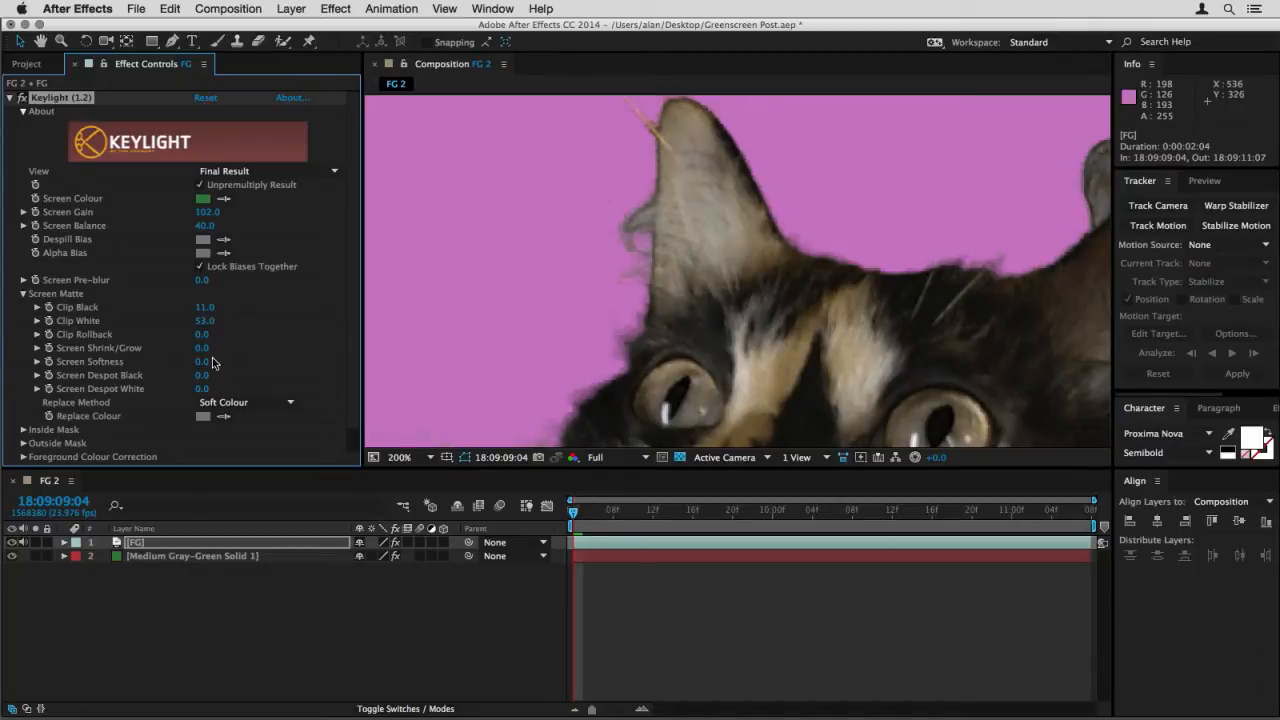
Set Screen Shrink/Grow to -0.6 and Screen Softness to 0.6, checking the edges around the cat's ear
drag(201, 348, 199, 348)
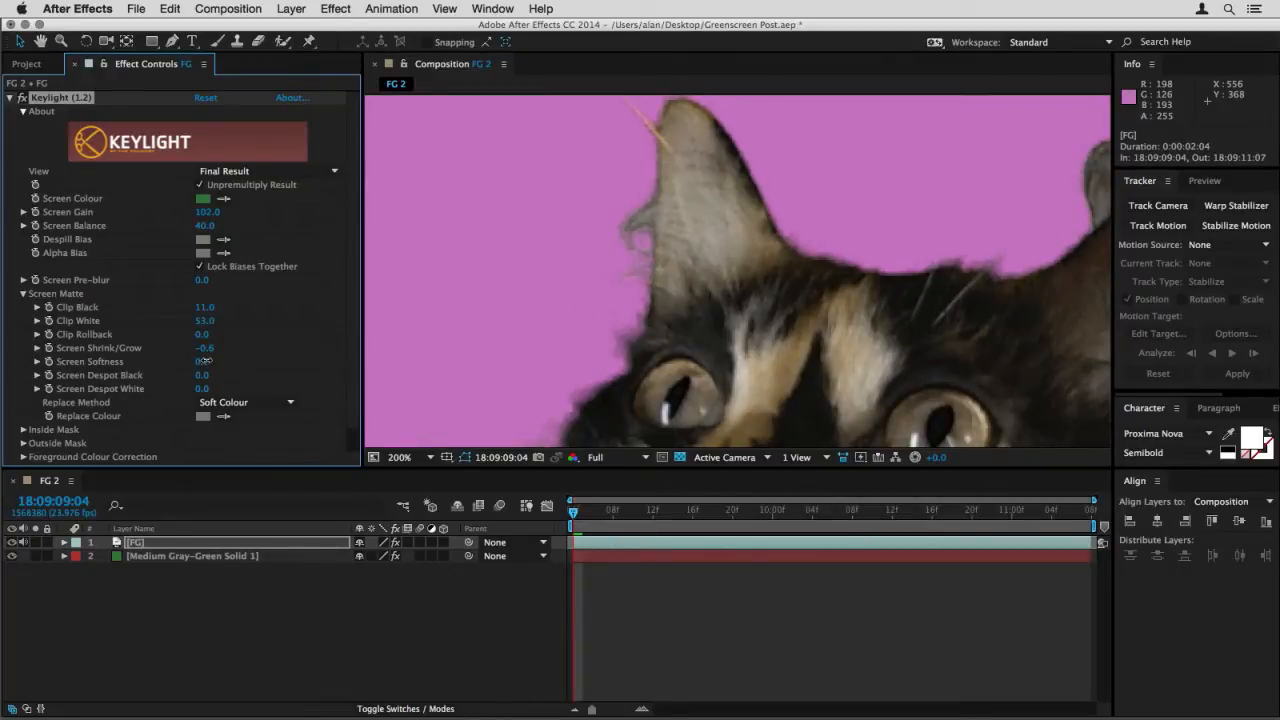
drag(754, 331, 305, 277)
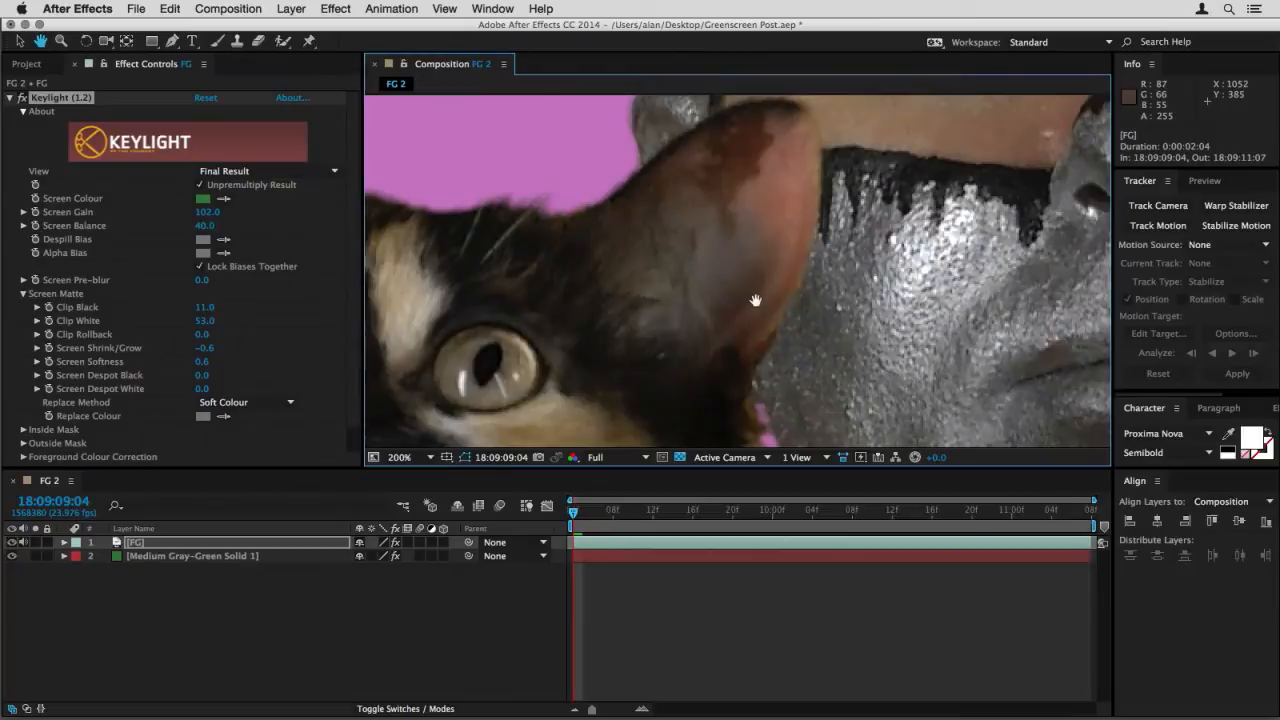
drag(806, 311, 500, 243)
Set Screen Shrink/Grow to -1.7 while checking the edge of the man's jacket collar up close
key(.)
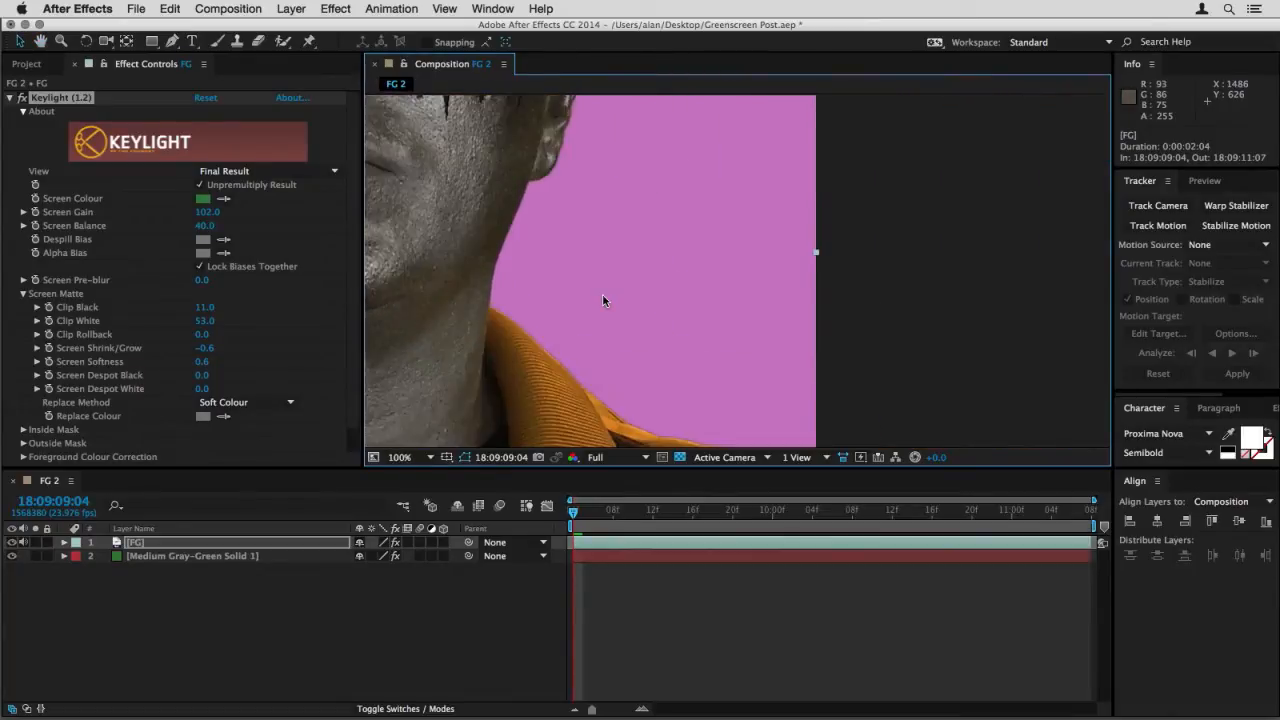
key(.)
drag(563, 351, 666, 277)
key(.)
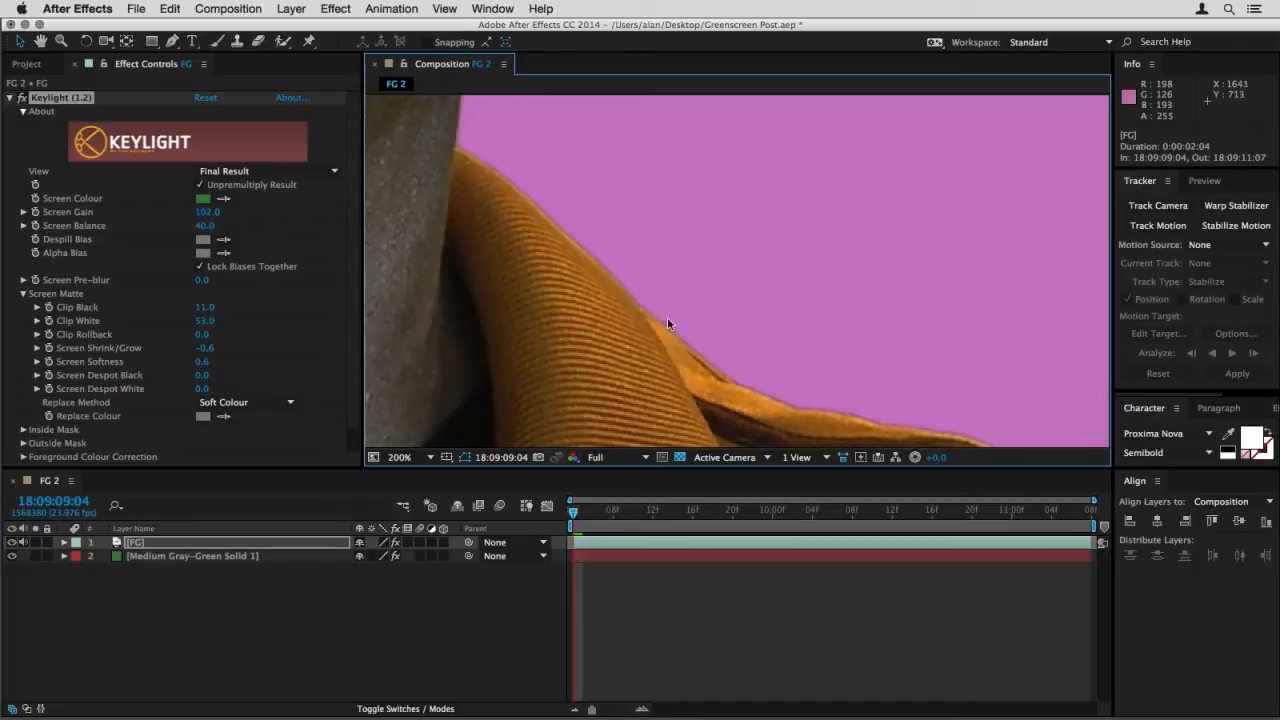
click(202, 349)
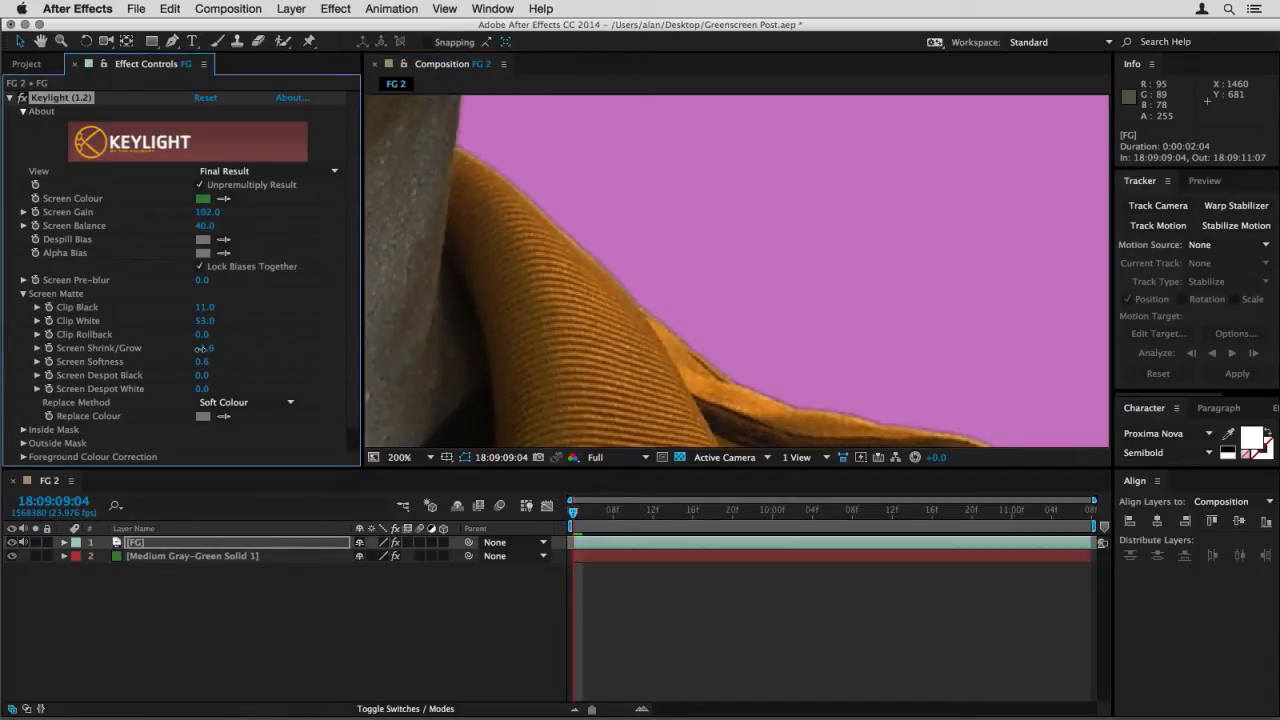
Examine the keyed edges of the cat's ear and whiskers and the man's head, both up close and in full
drag(474, 274, 800, 390)
drag(600, 280, 902, 400)
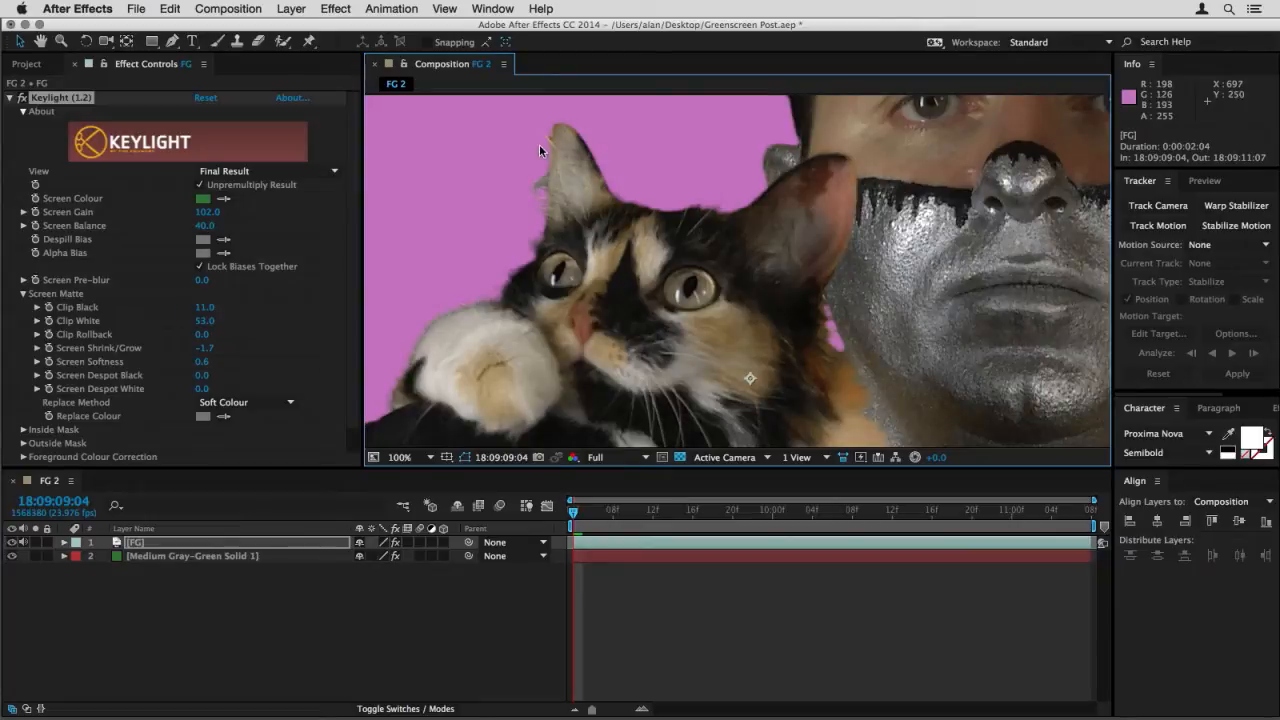
key(comma)
key(period)
key(space)
drag(652, 234, 454, 341)
key(comma)
key(space)
drag(590, 306, 706, 223)
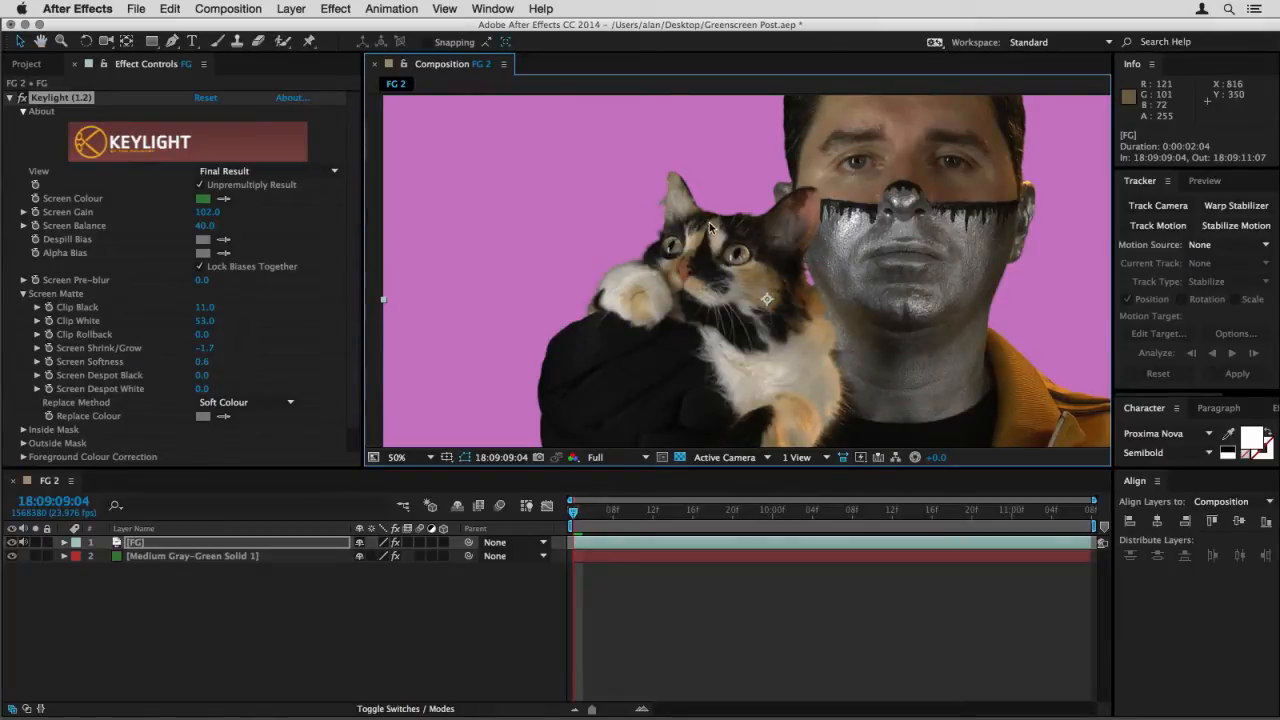
key(period)
key(space)
drag(640, 194, 592, 372)
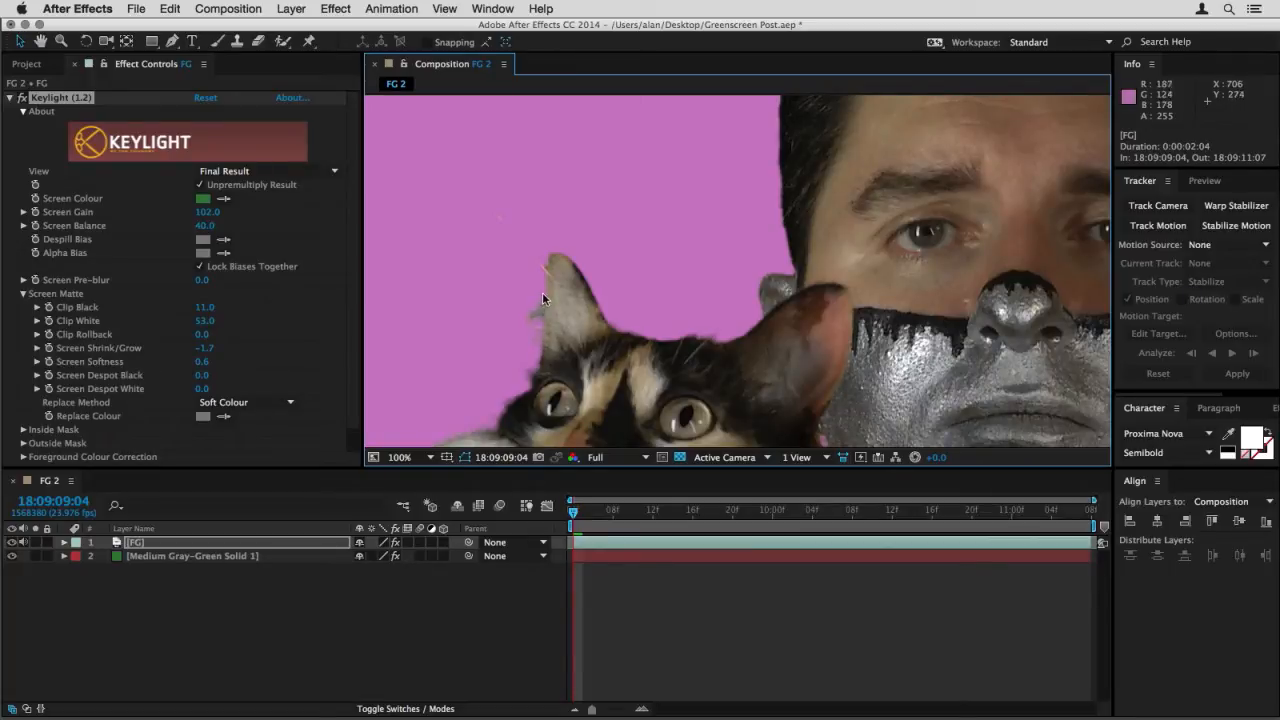
key(comma)
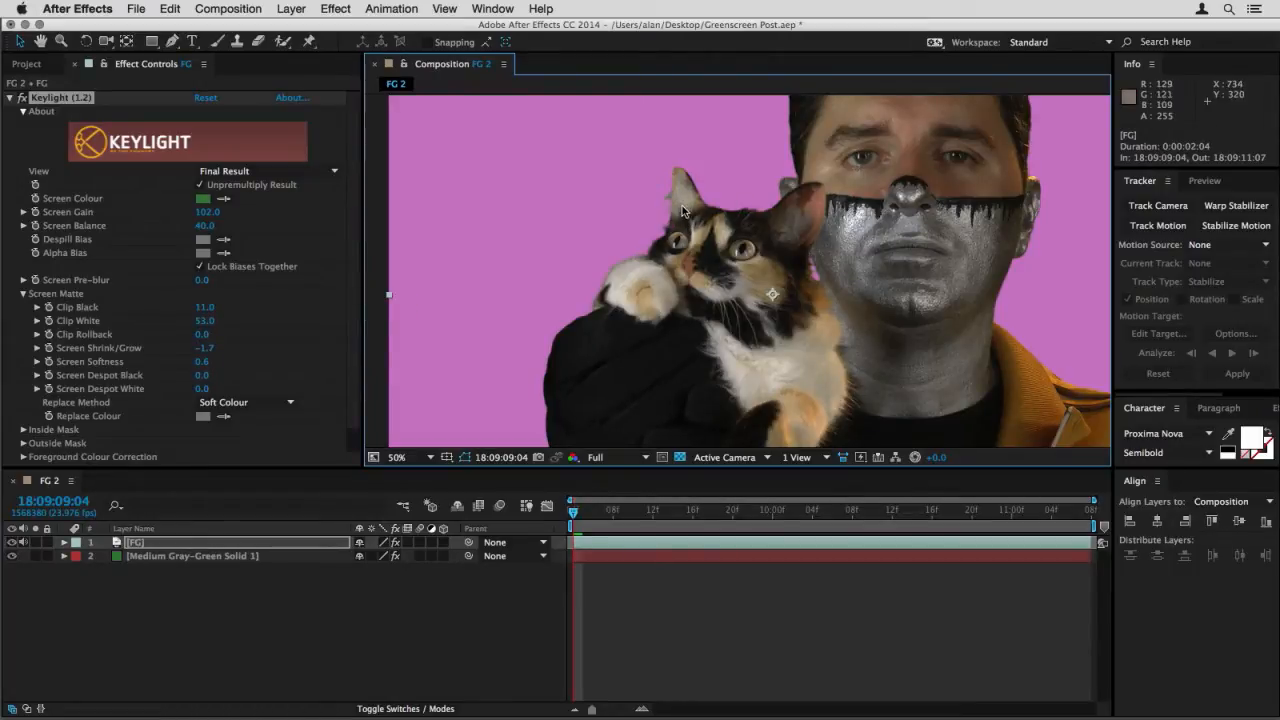
key(slash)
drag(638, 198, 662, 312)
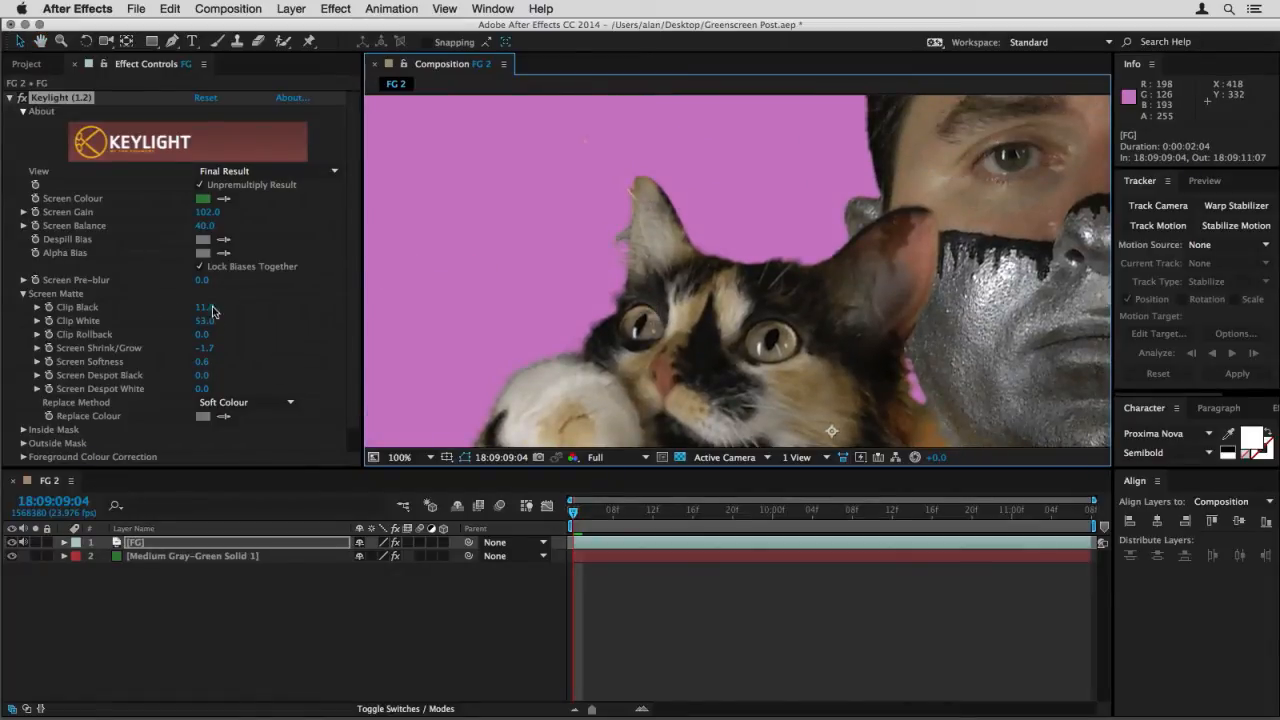
key(comma)
drag(638, 303, 583, 249)
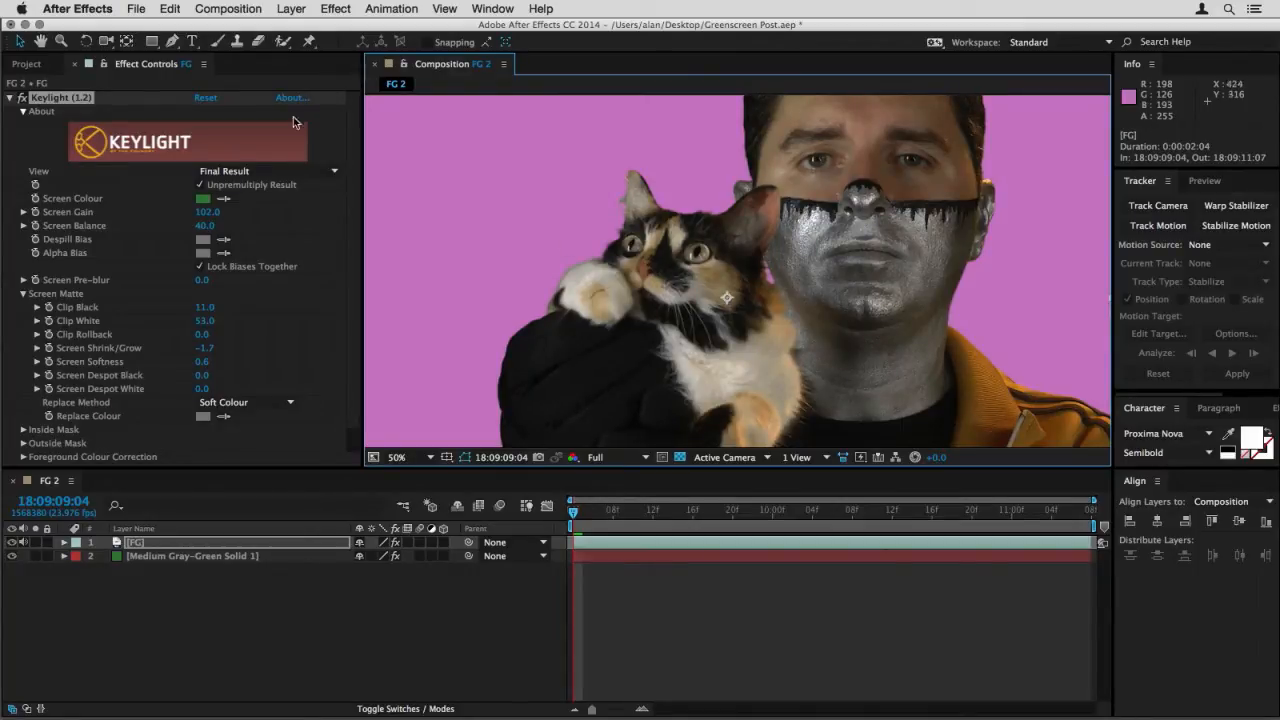
Reset the Keylight effect and resample the Screen Colour from the green backdrop beside the man's neck
click(204, 98)
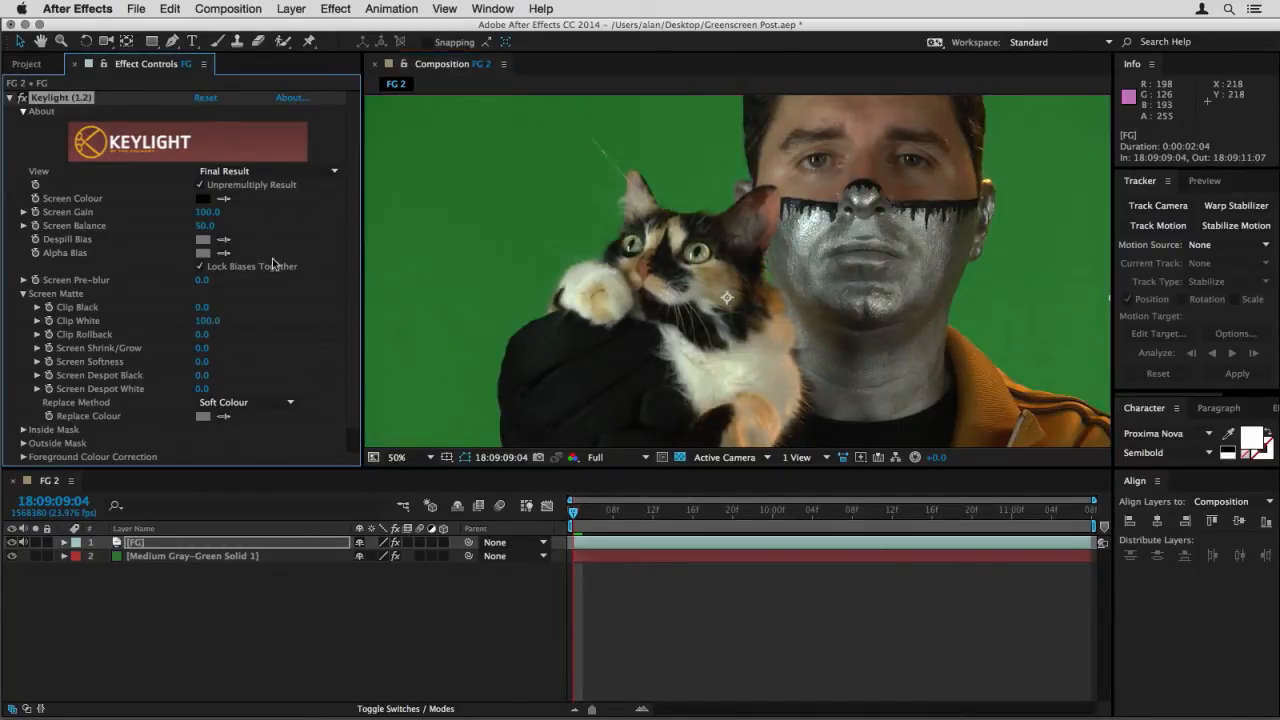
click(224, 198)
click(987, 285)
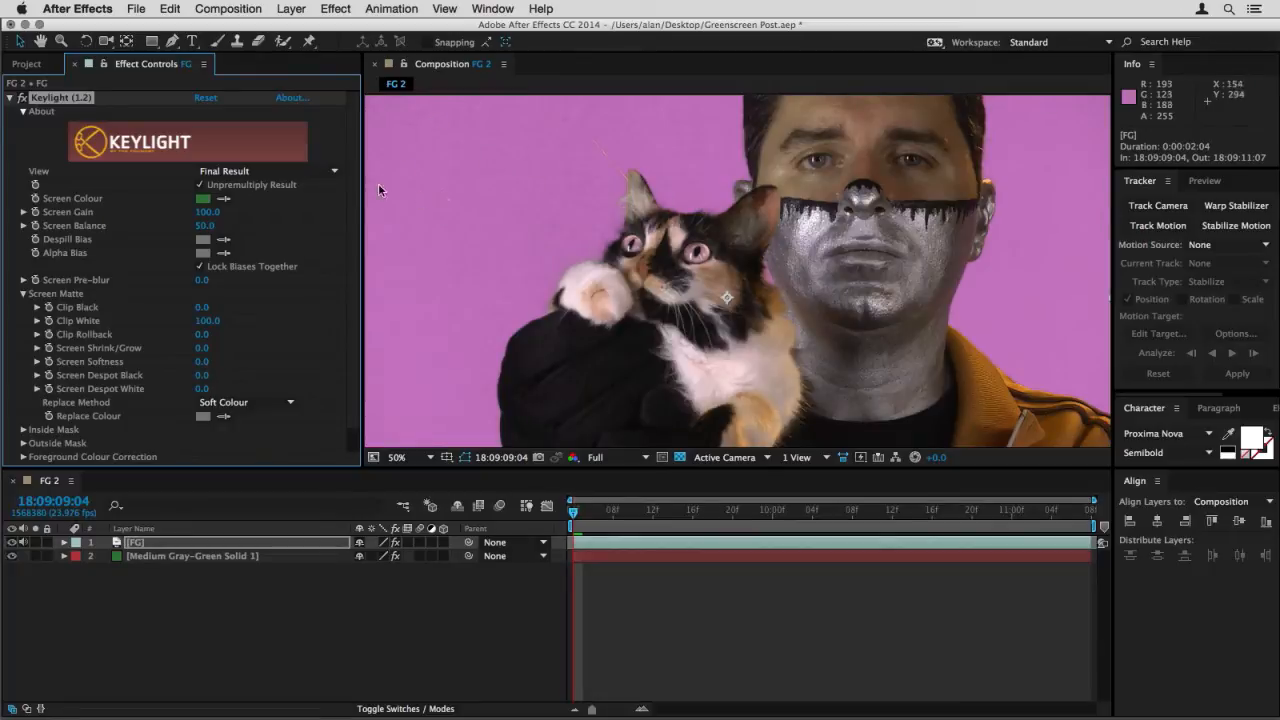
Check the fresh key in Keylight's Combined Matte view and return the View to Final Result
click(255, 171)
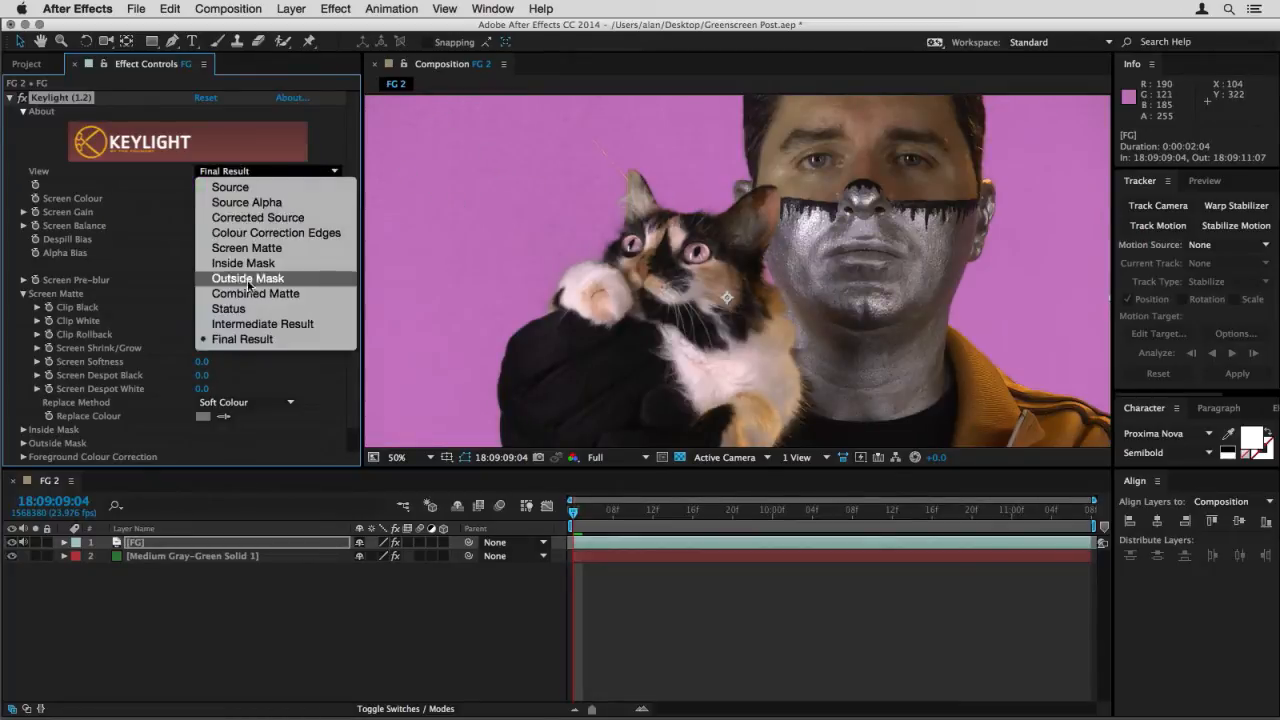
click(250, 293)
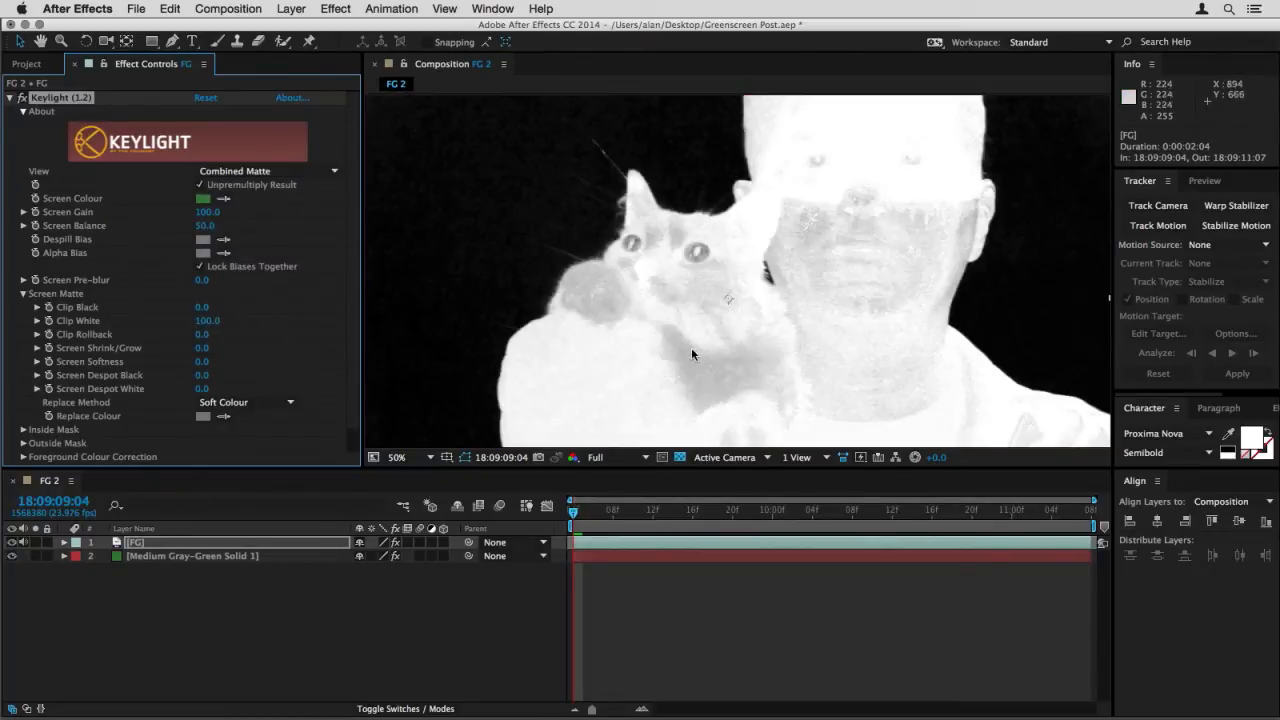
click(261, 176)
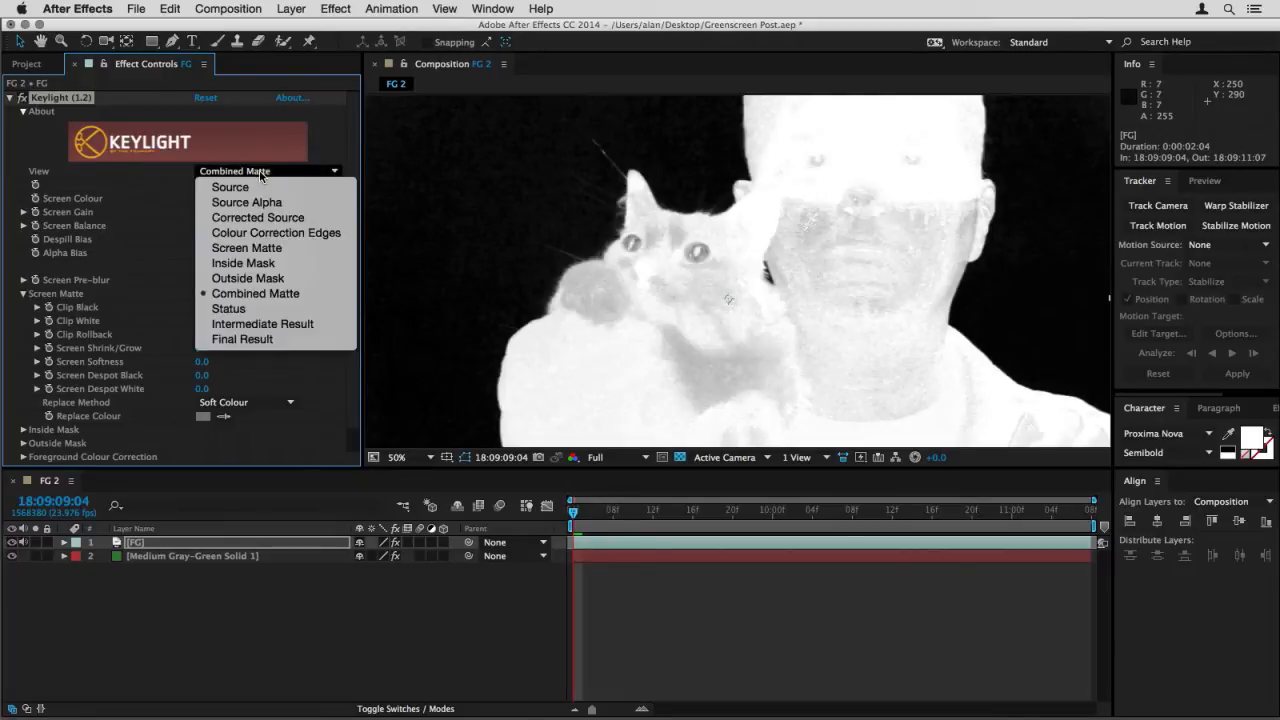
click(255, 340)
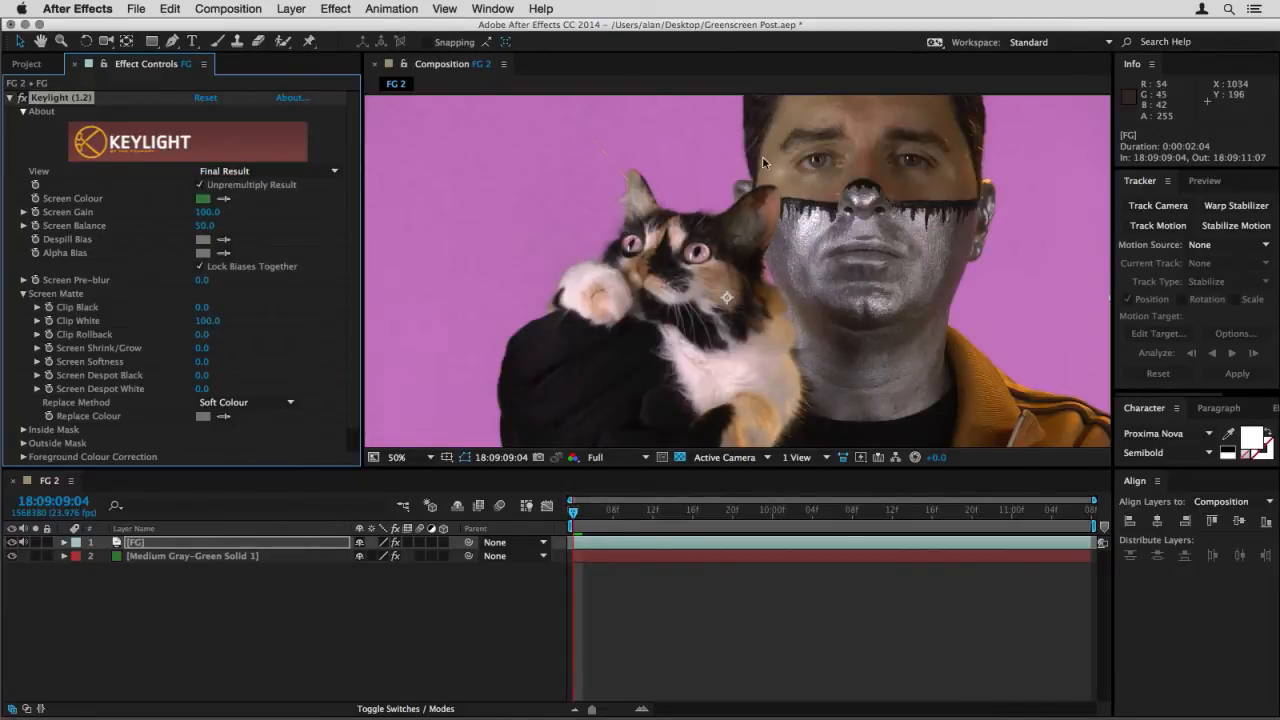
Examine the man's hair edge and the cat's ear, eyes and paw in the fresh key's Final Result
key(period)
key(space)
drag(700, 214, 693, 368)
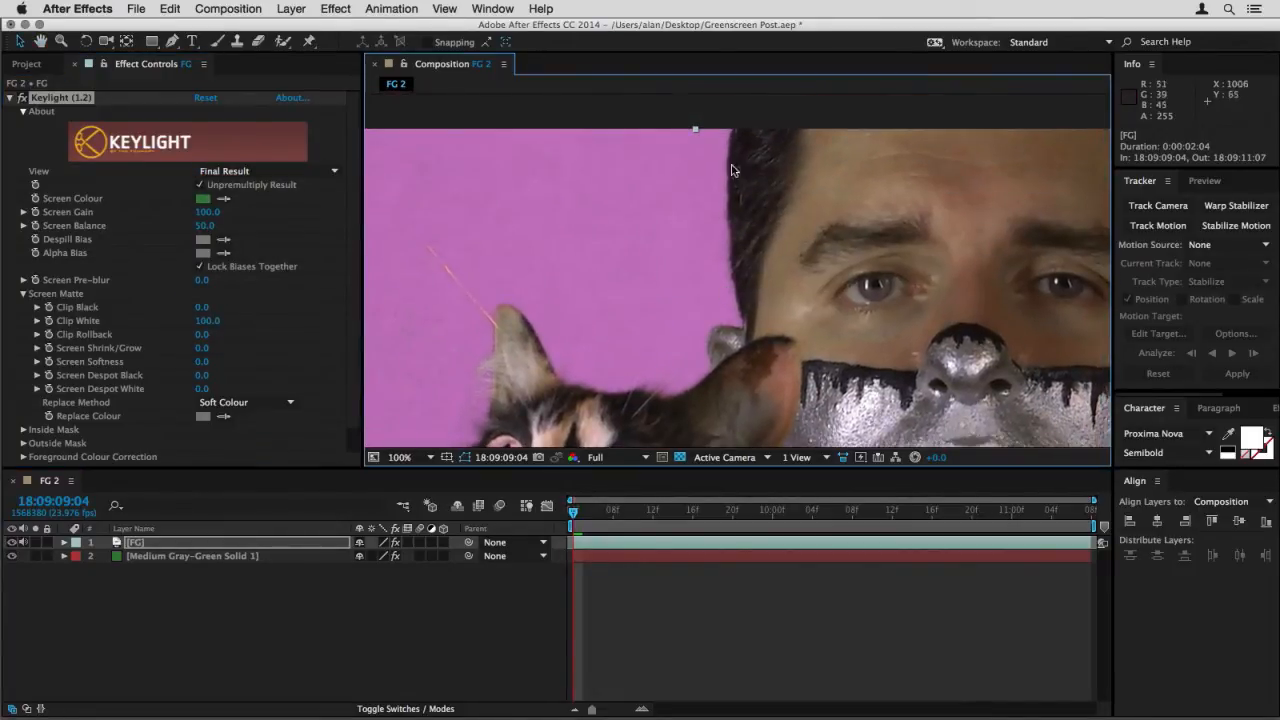
key(space)
drag(746, 310, 807, 147)
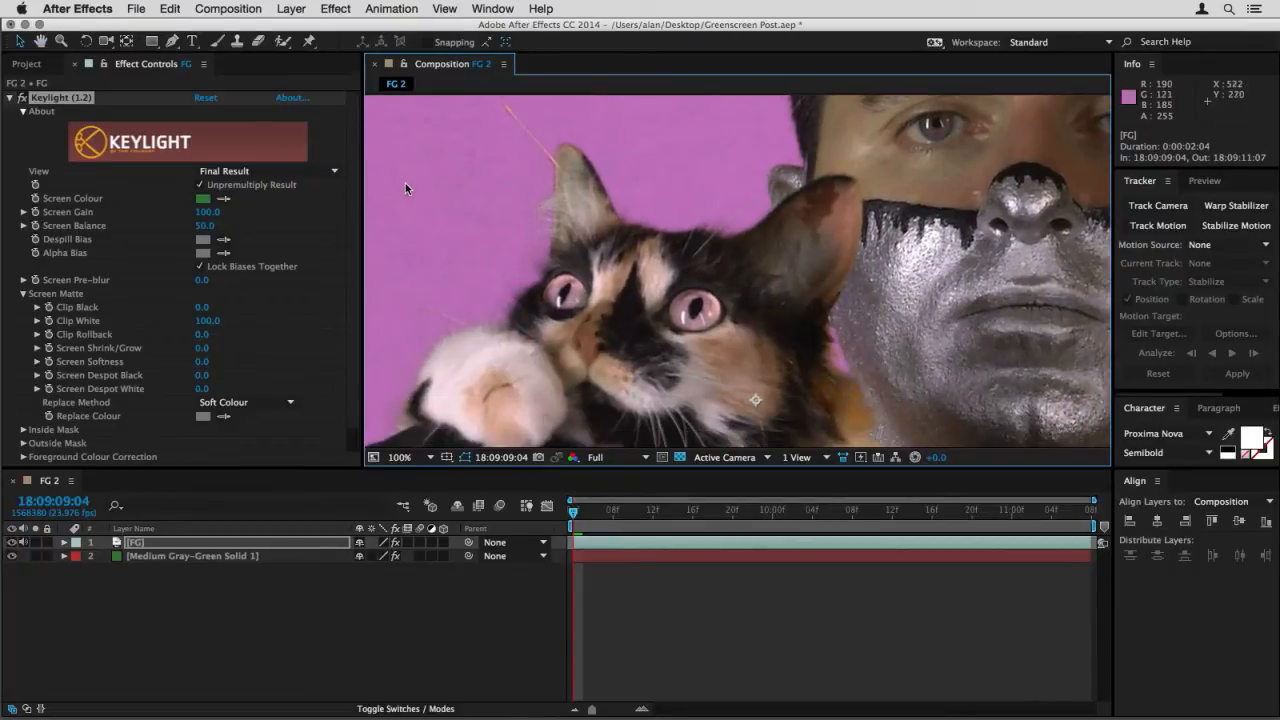
key(comma)
key(space)
drag(567, 302, 517, 258)
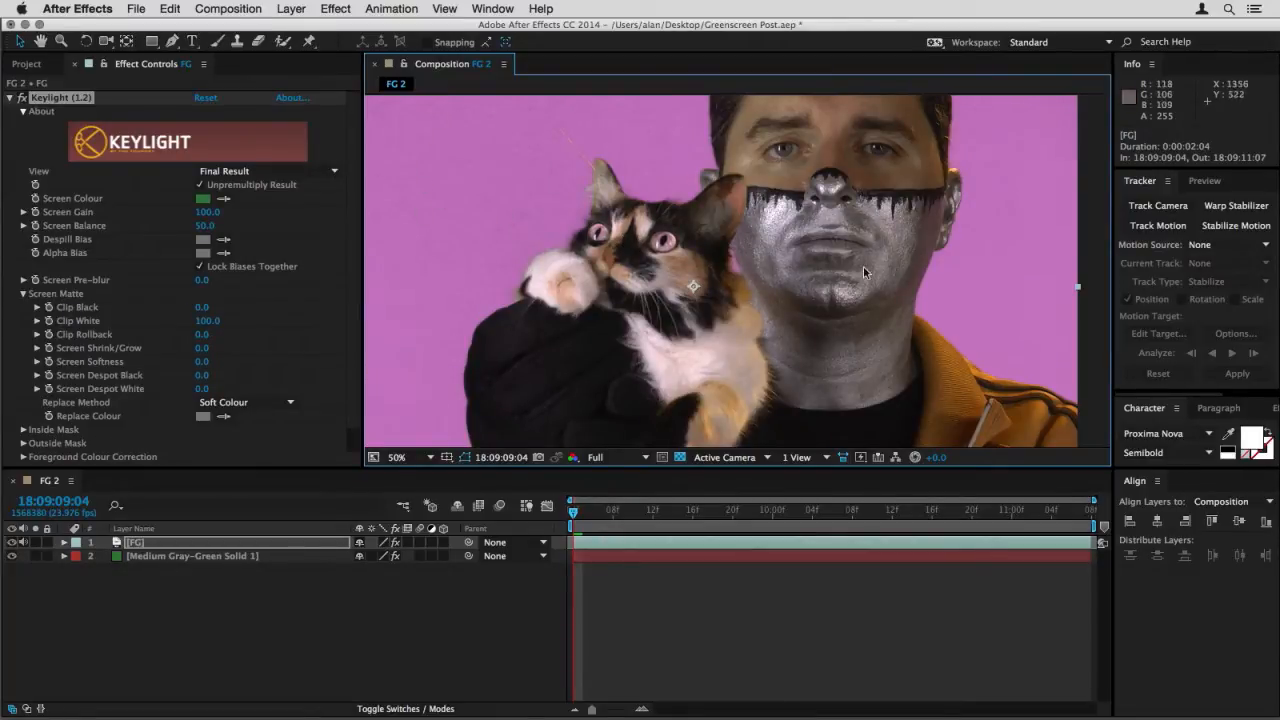
Raise the Screen Matte's Clip Black to 13 in Keylight to clean up the backdrop
key(space)
drag(745, 249, 822, 246)
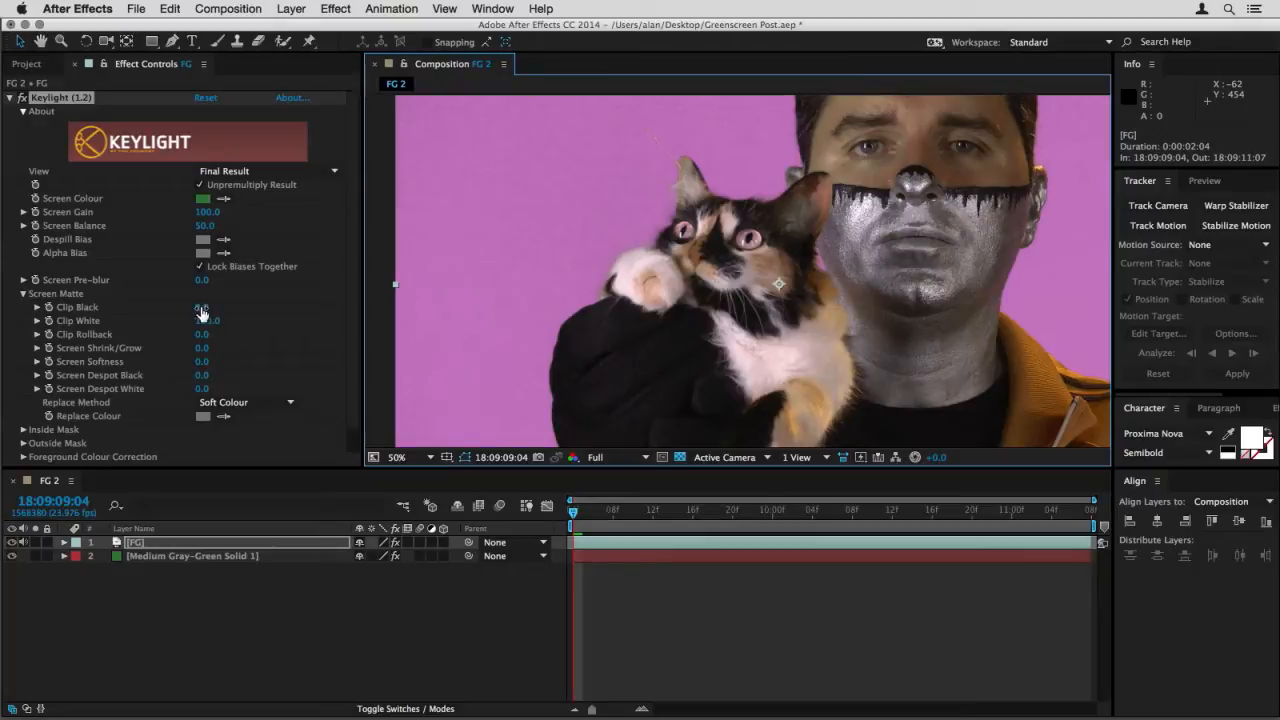
drag(198, 308, 203, 307)
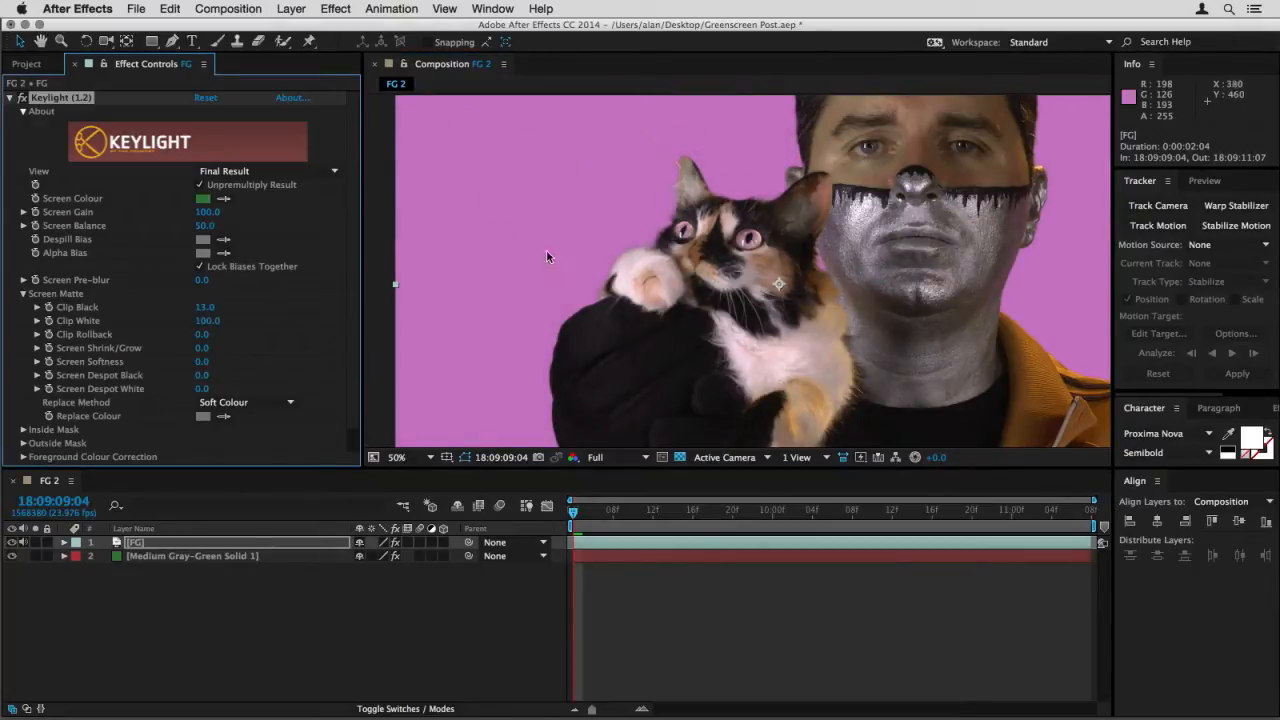
click(205, 307)
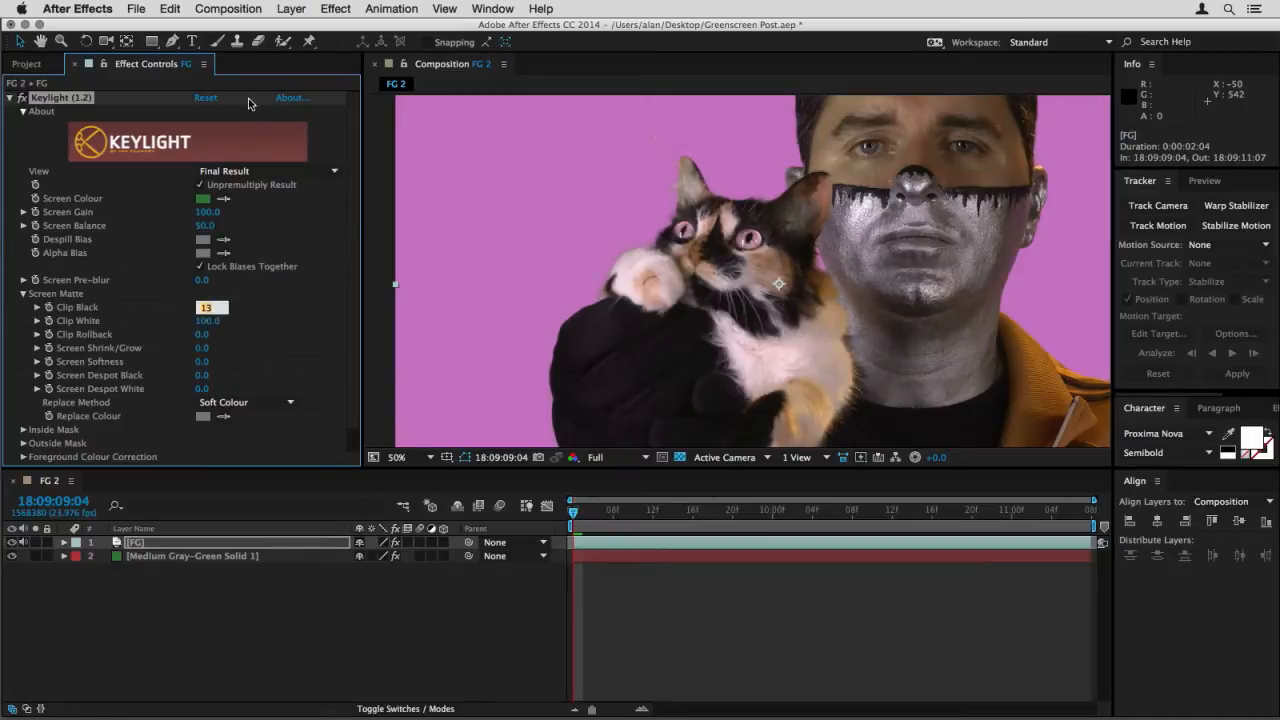
In Keylight's Combined Matte view, set Clip White to 44 and Screen Shrink/Grow to -18.2 for a solid, choked core matte
click(247, 172)
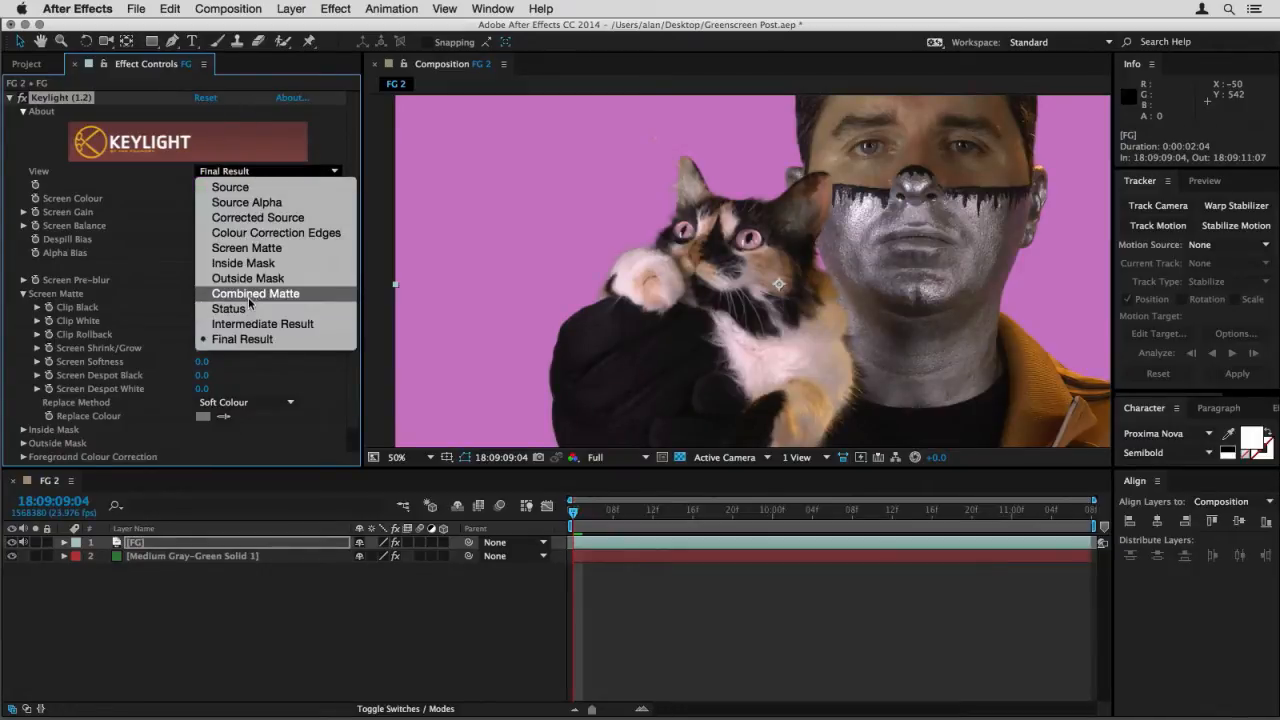
click(255, 294)
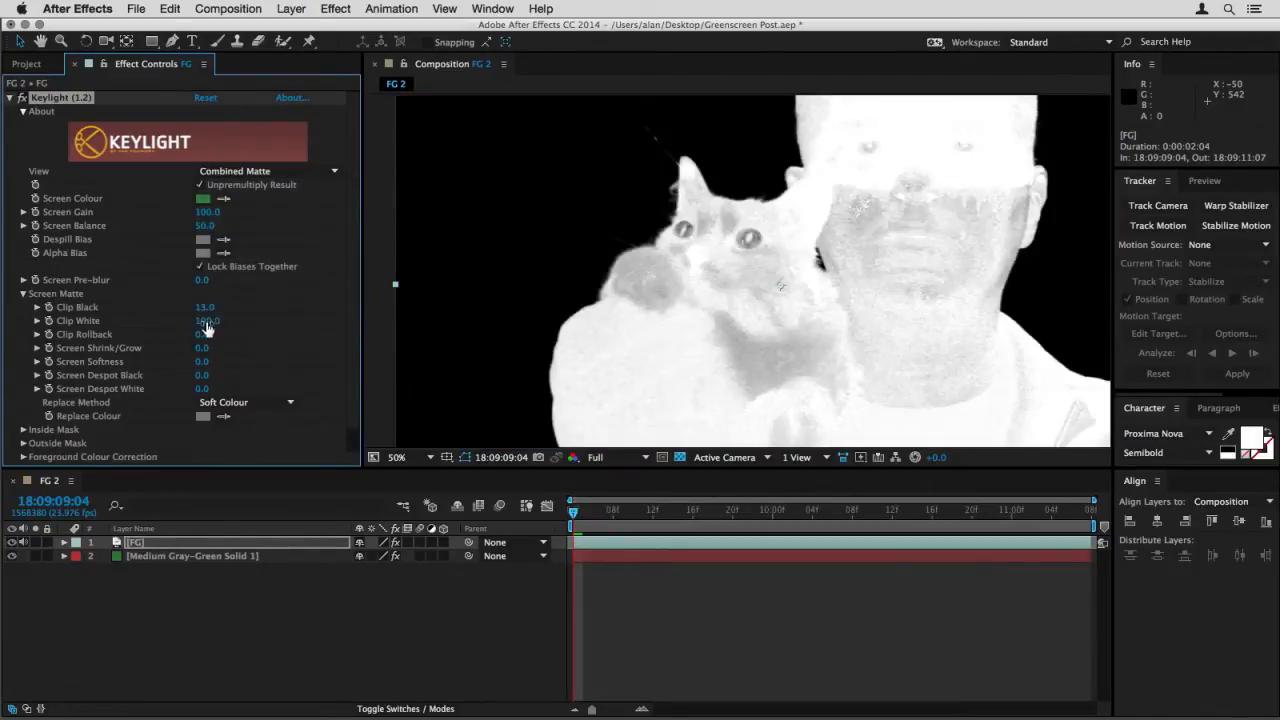
drag(205, 328, 163, 319)
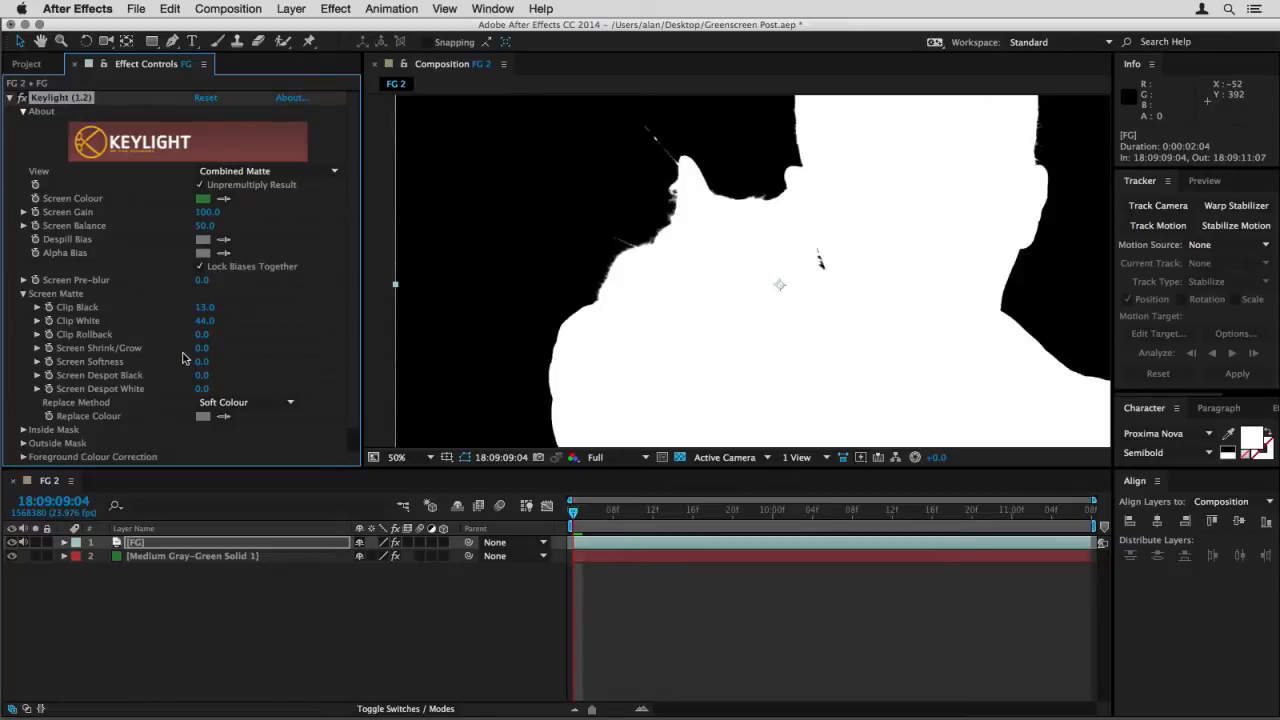
drag(200, 347, 50, 347)
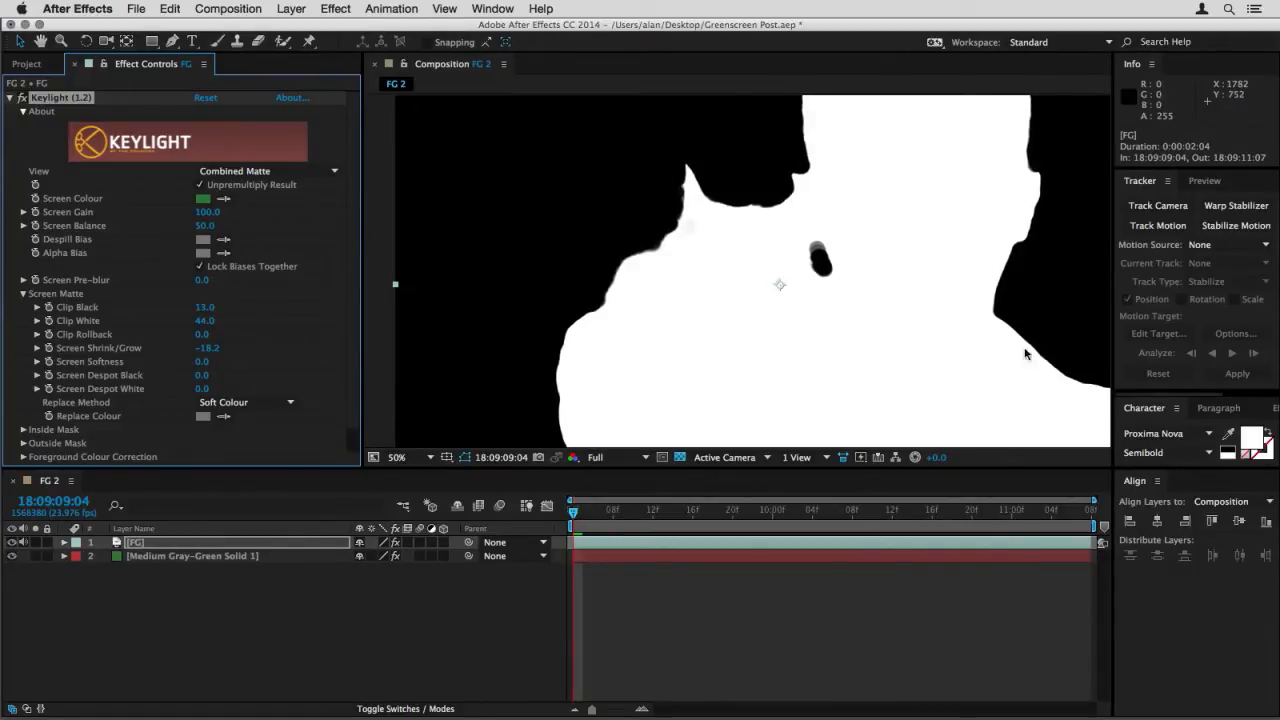
Disable the first Keylight, add a second Keylight to the FG layer and sample its Screen Colour from the green beside the man's jaw
click(10, 98)
click(21, 98)
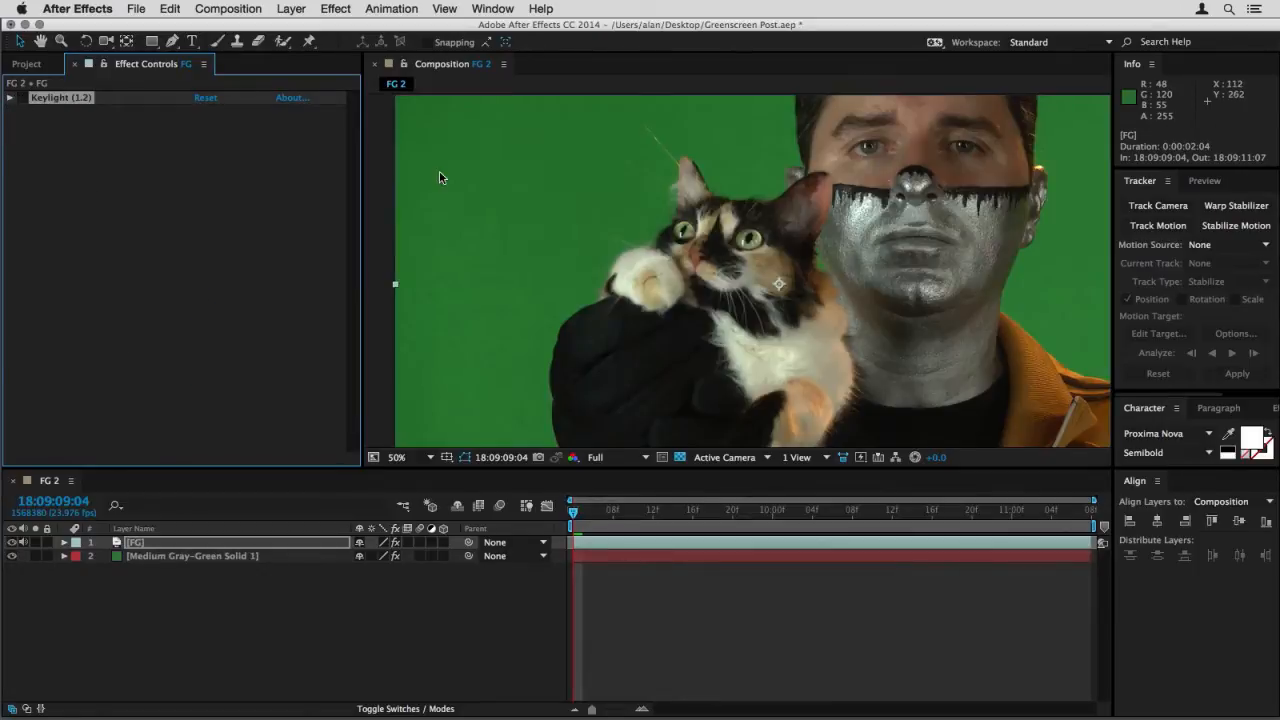
click(349, 8)
mouse_move(358, 227)
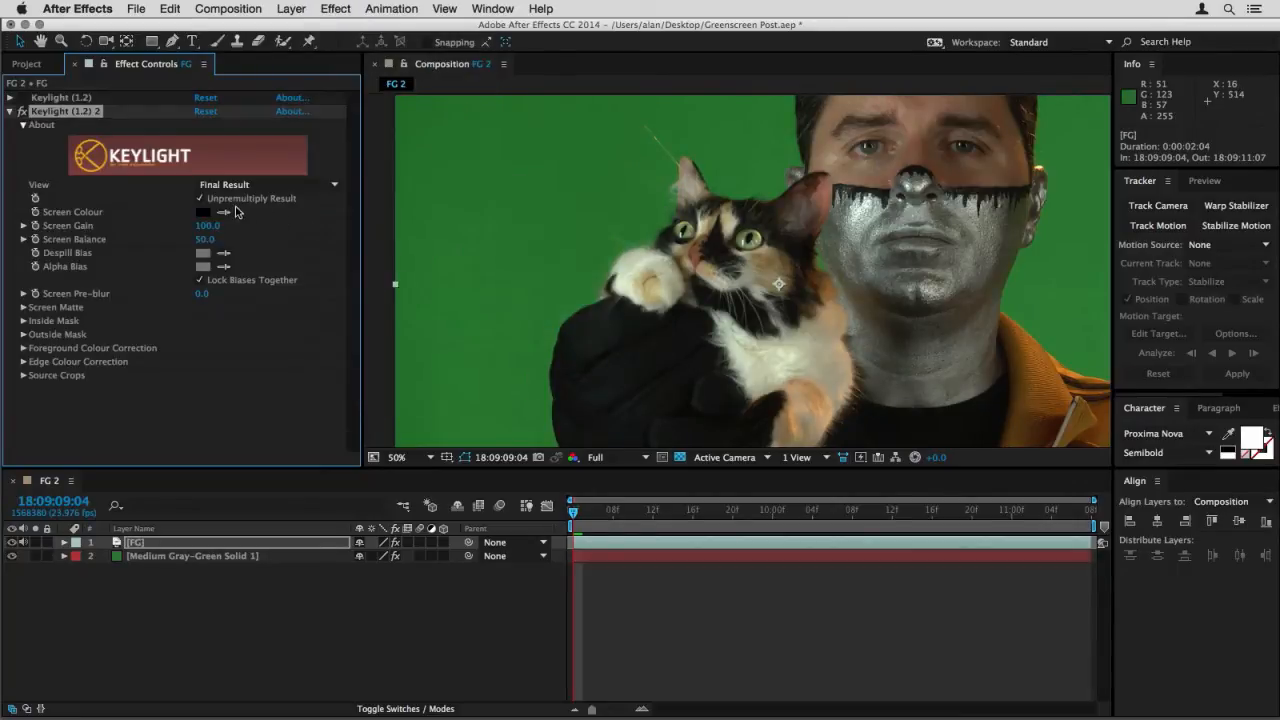
click(226, 211)
click(1034, 279)
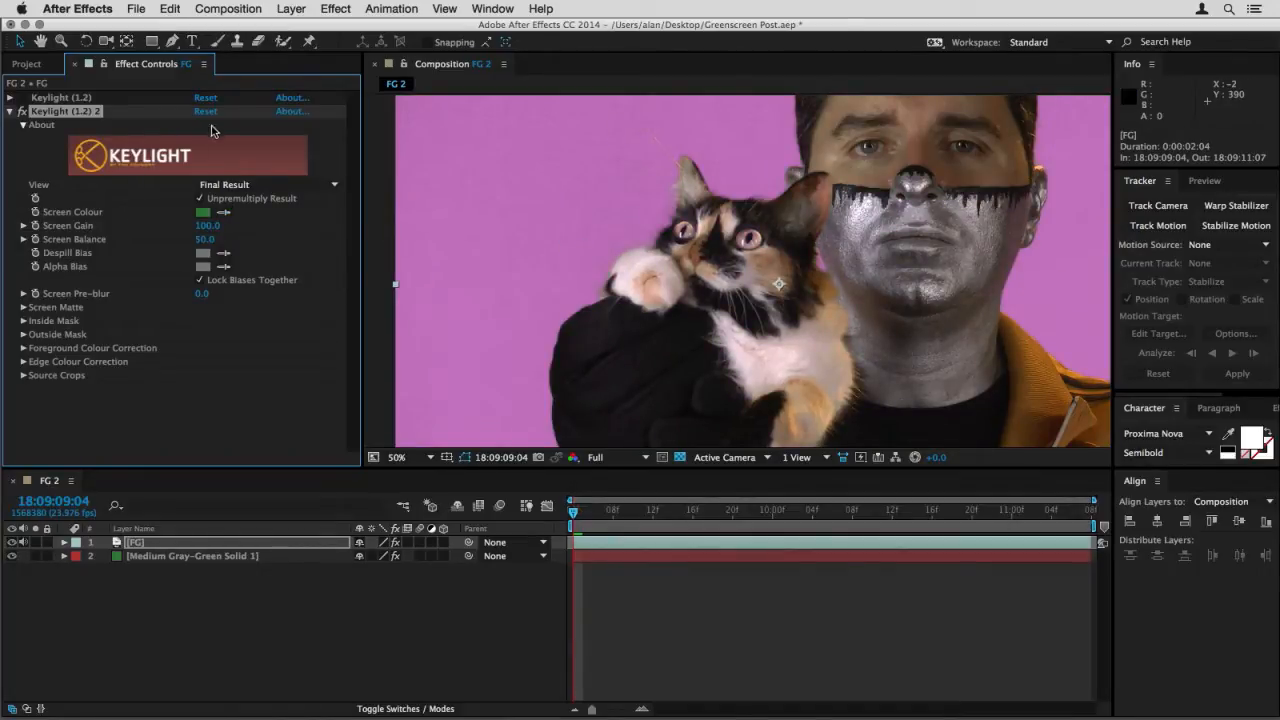
Set the second Keylight's View to Combined Matte and inspect the soft matte around the cat and man
click(240, 185)
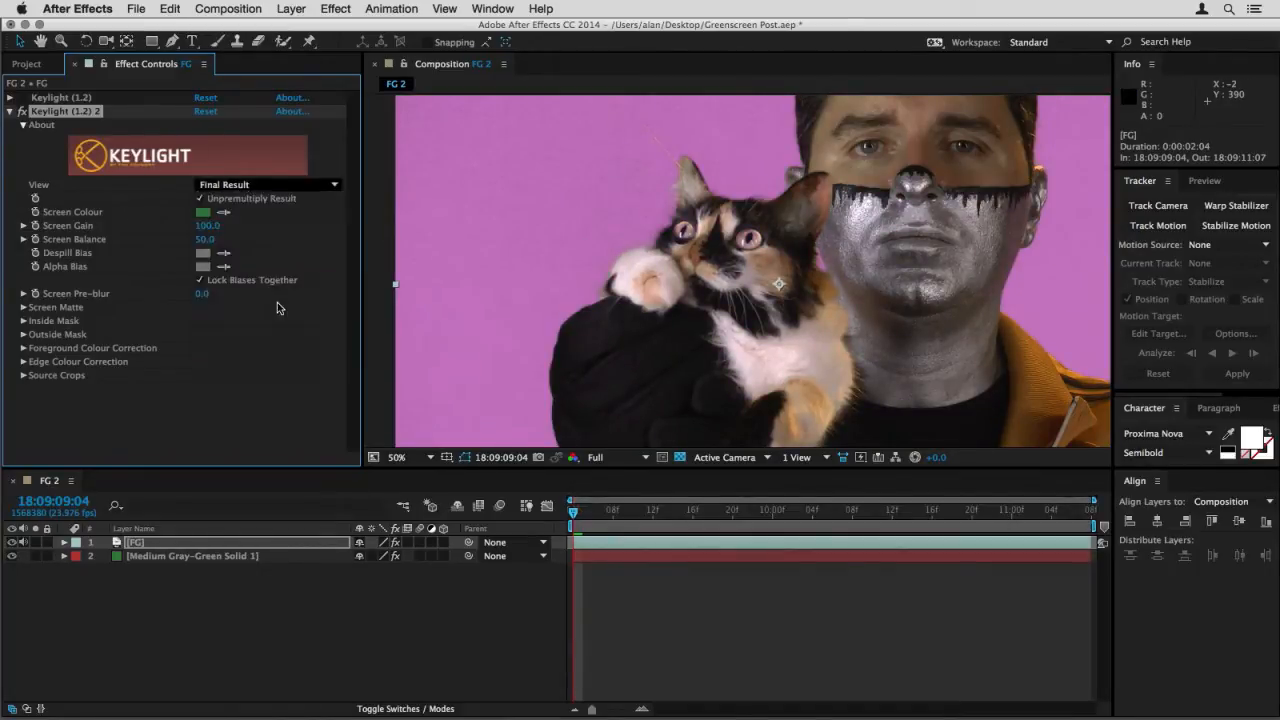
click(272, 306)
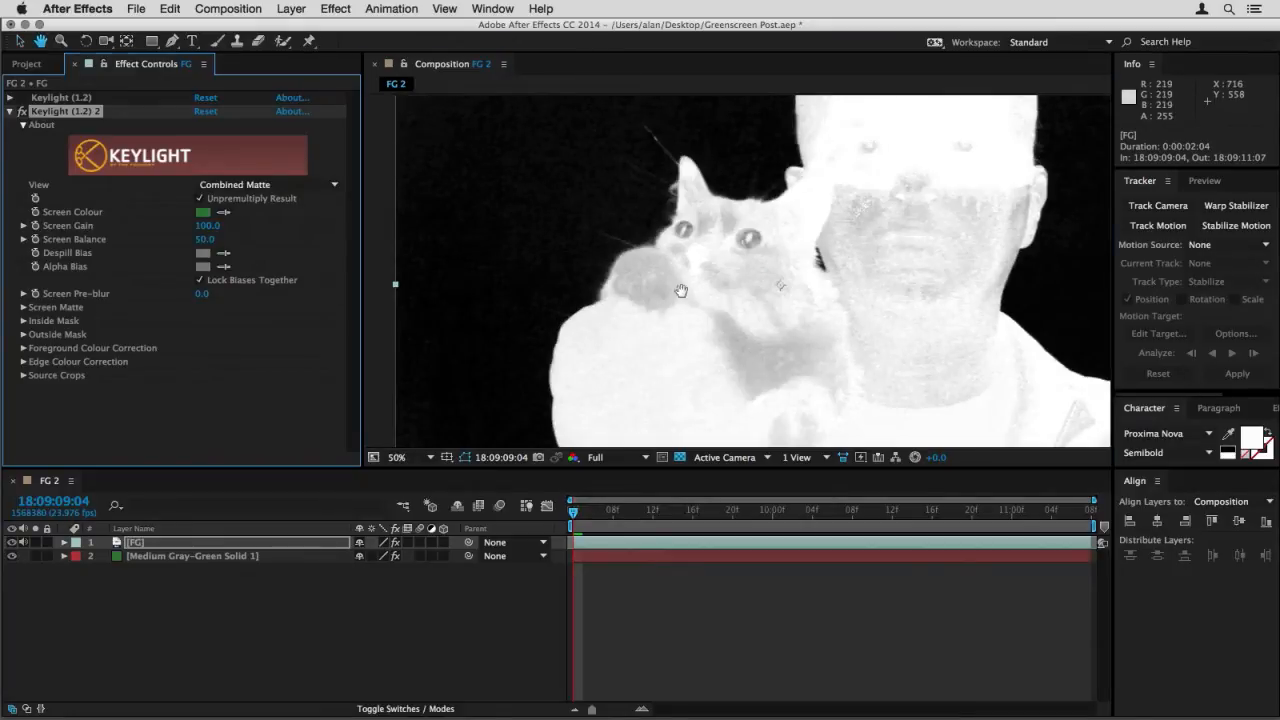
drag(680, 285, 579, 325)
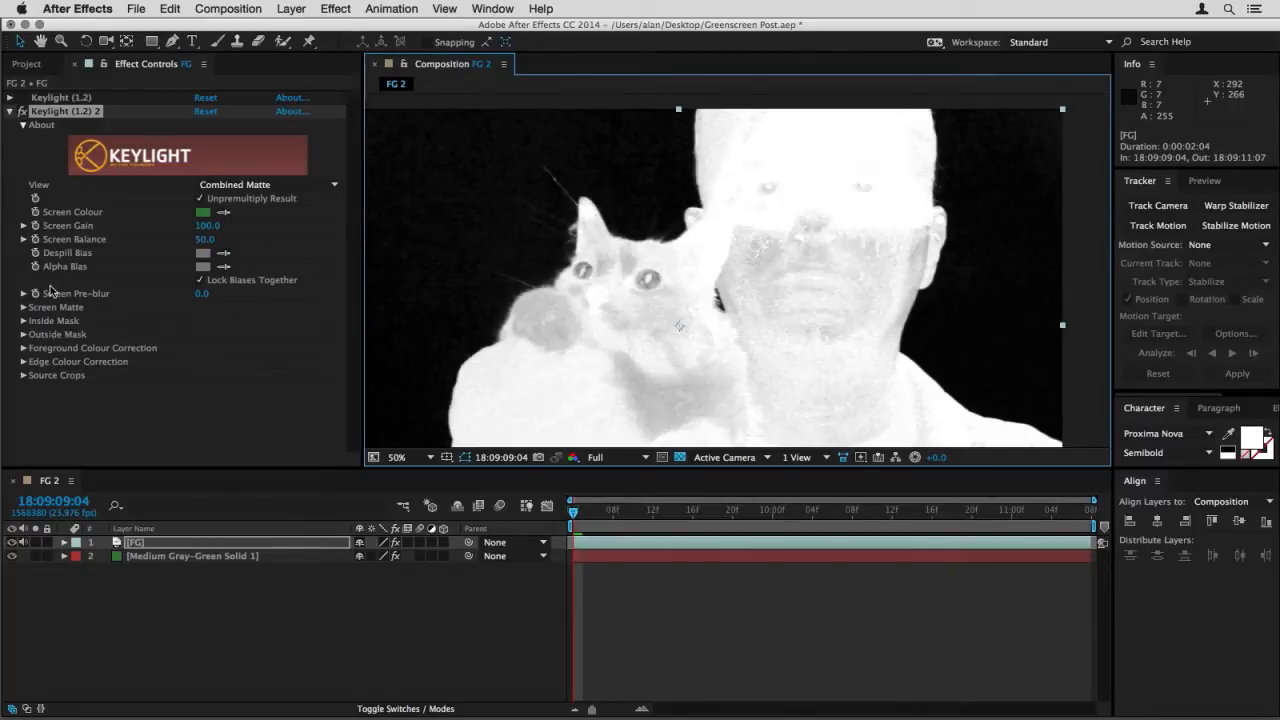
click(24, 335)
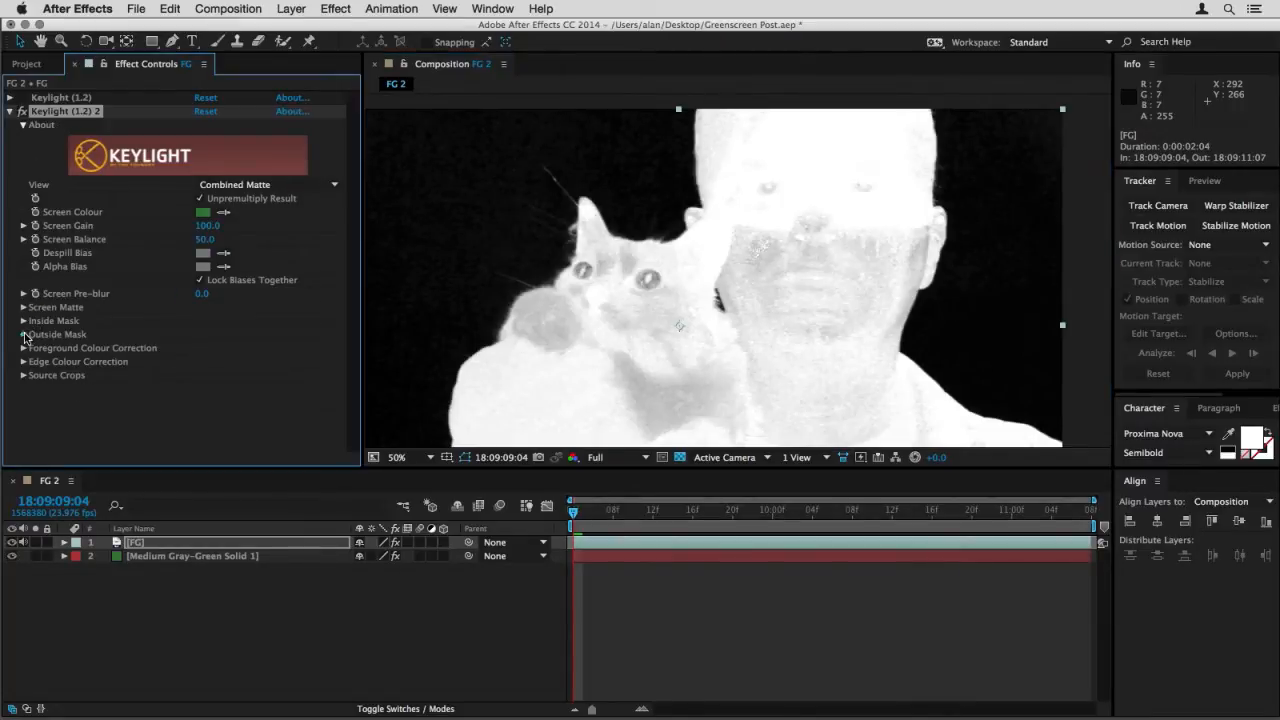
click(24, 334)
Draw a closed nine-point garbage mask with the Pen tool loosely around the man and cat on the FG layer
key(comma)
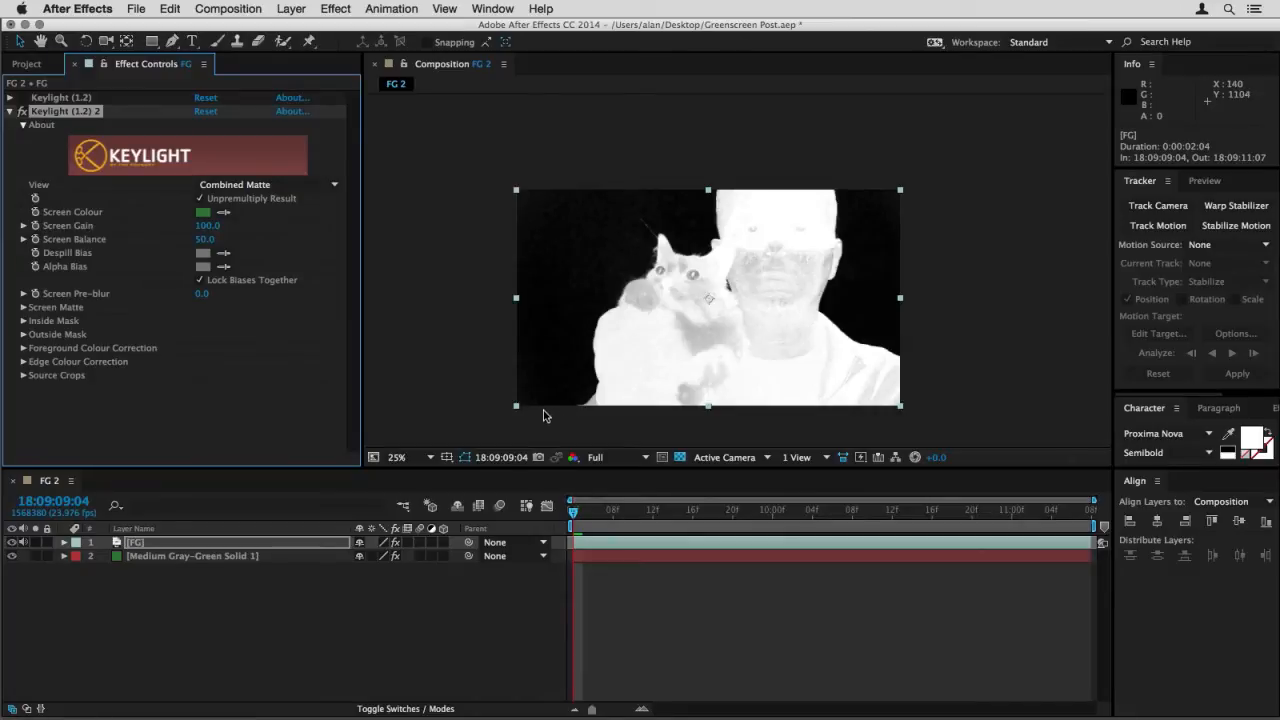
click(171, 42)
click(535, 377)
click(548, 302)
click(597, 241)
click(673, 169)
click(846, 169)
click(895, 218)
click(930, 341)
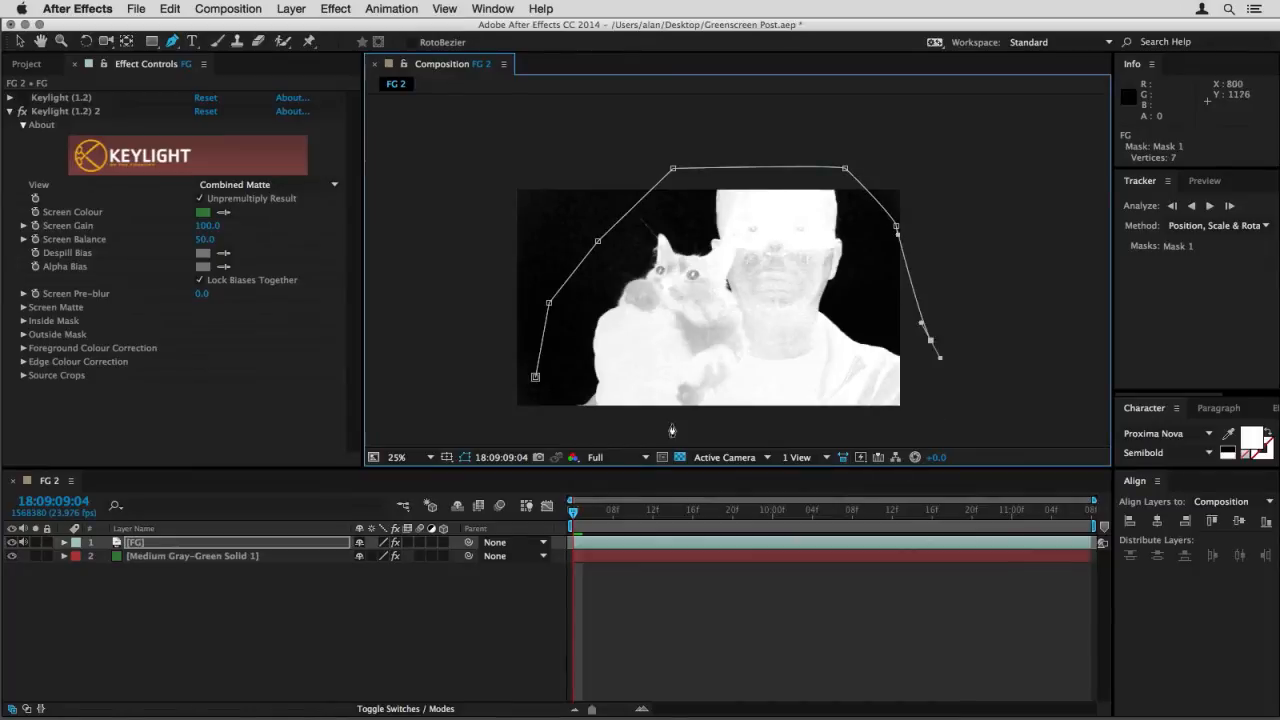
click(868, 429)
click(640, 414)
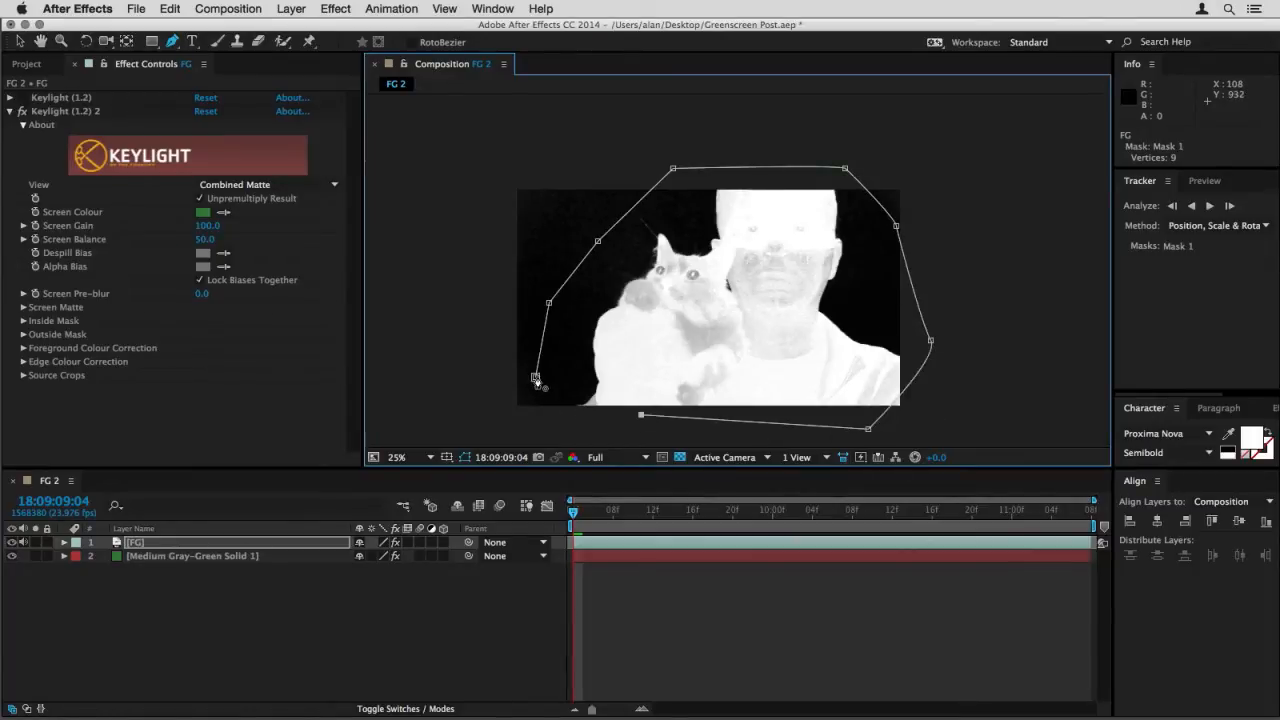
click(535, 377)
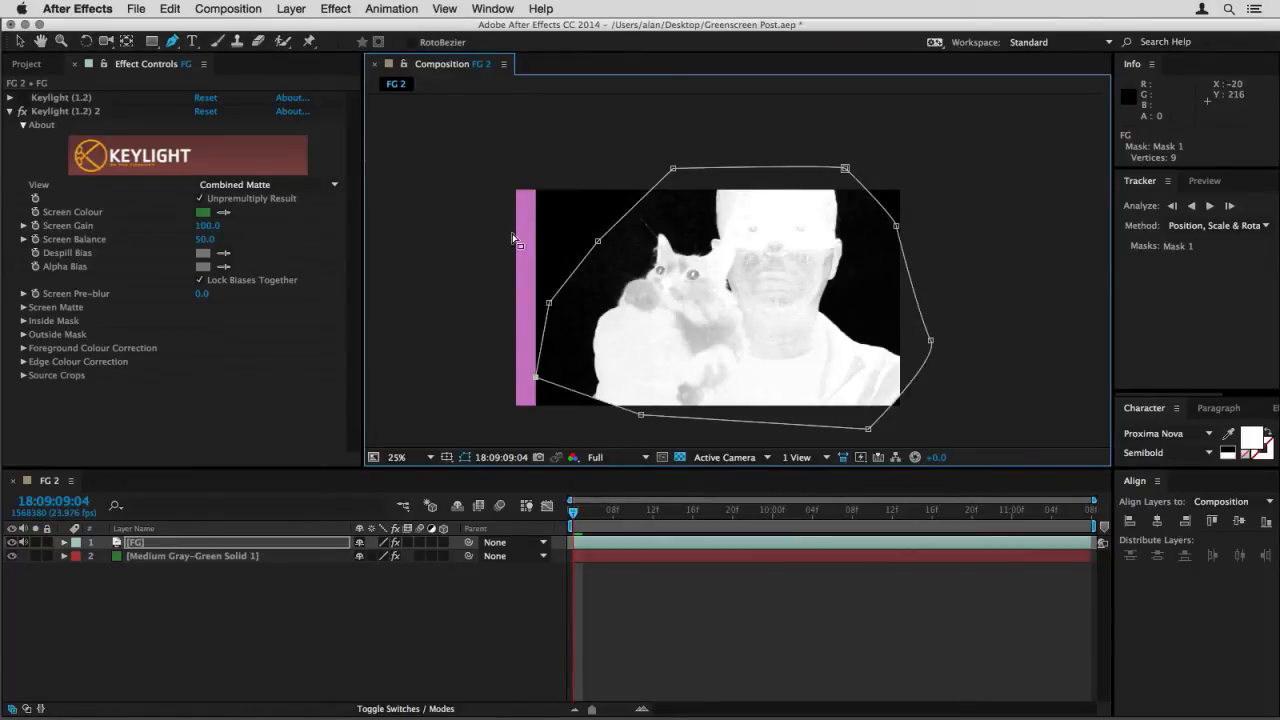
Undo the whole garbage mask drawn on the FG layer
key(super+z)
key(super+z)
key(super+z)
key(super+z)
key(super+z)
key(super+z)
key(super+z)
key(super+z)
key(super+z)
key(super+z)
key(period)
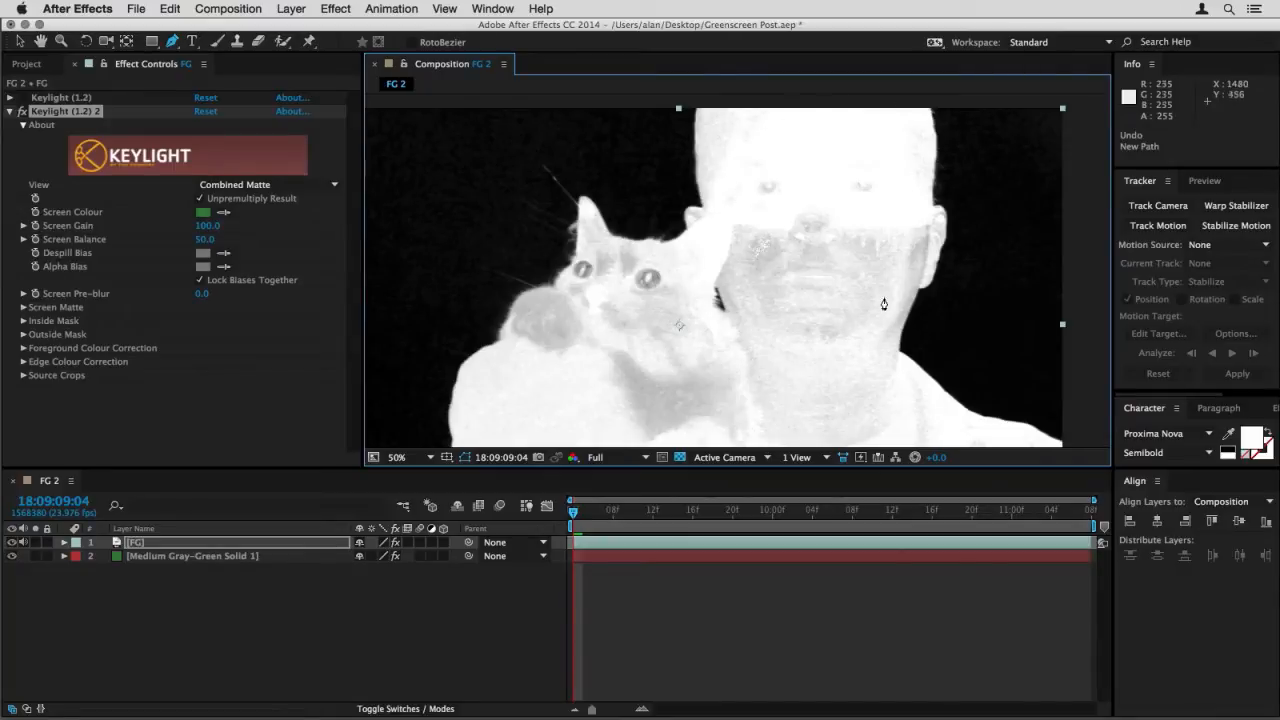
key(comma)
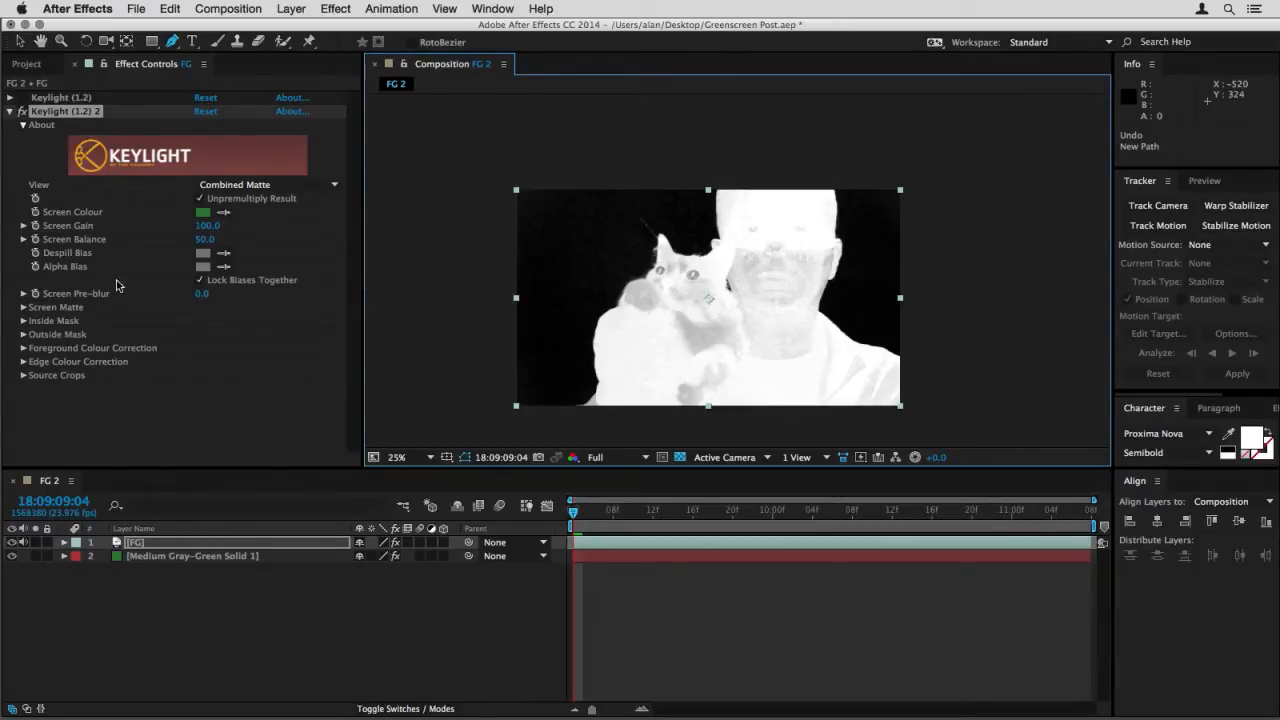
click(24, 321)
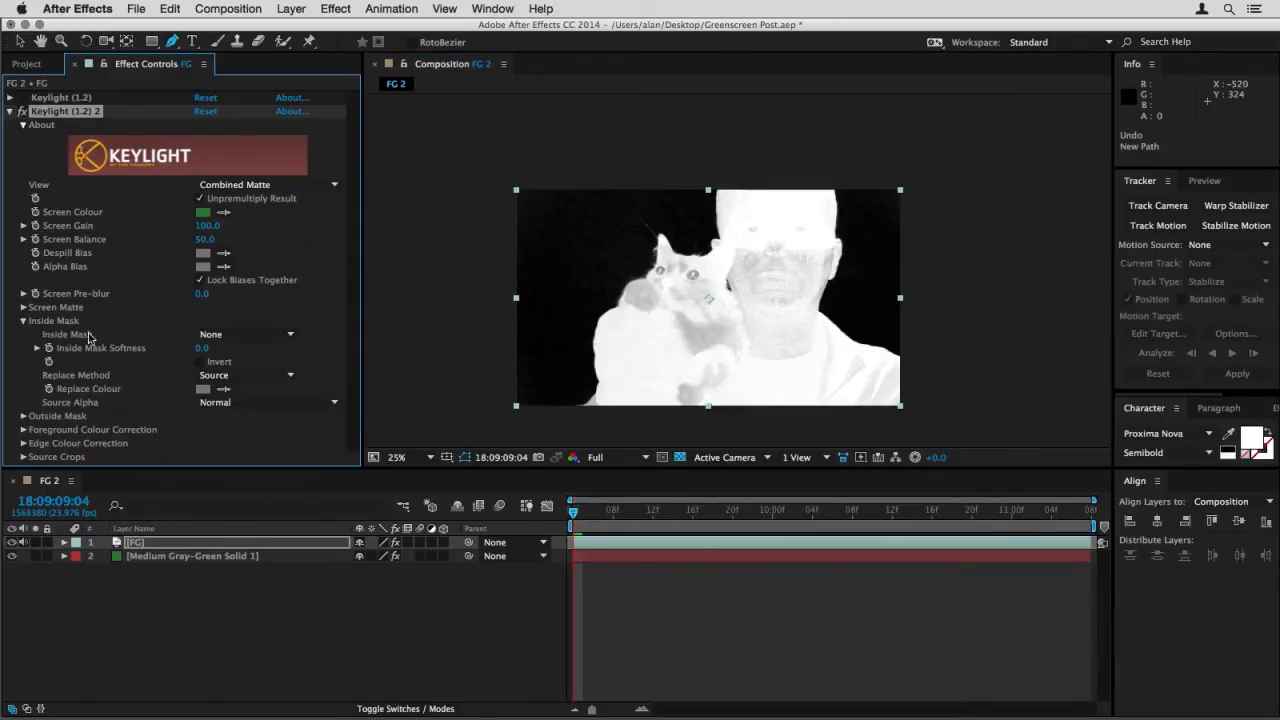
click(24, 321)
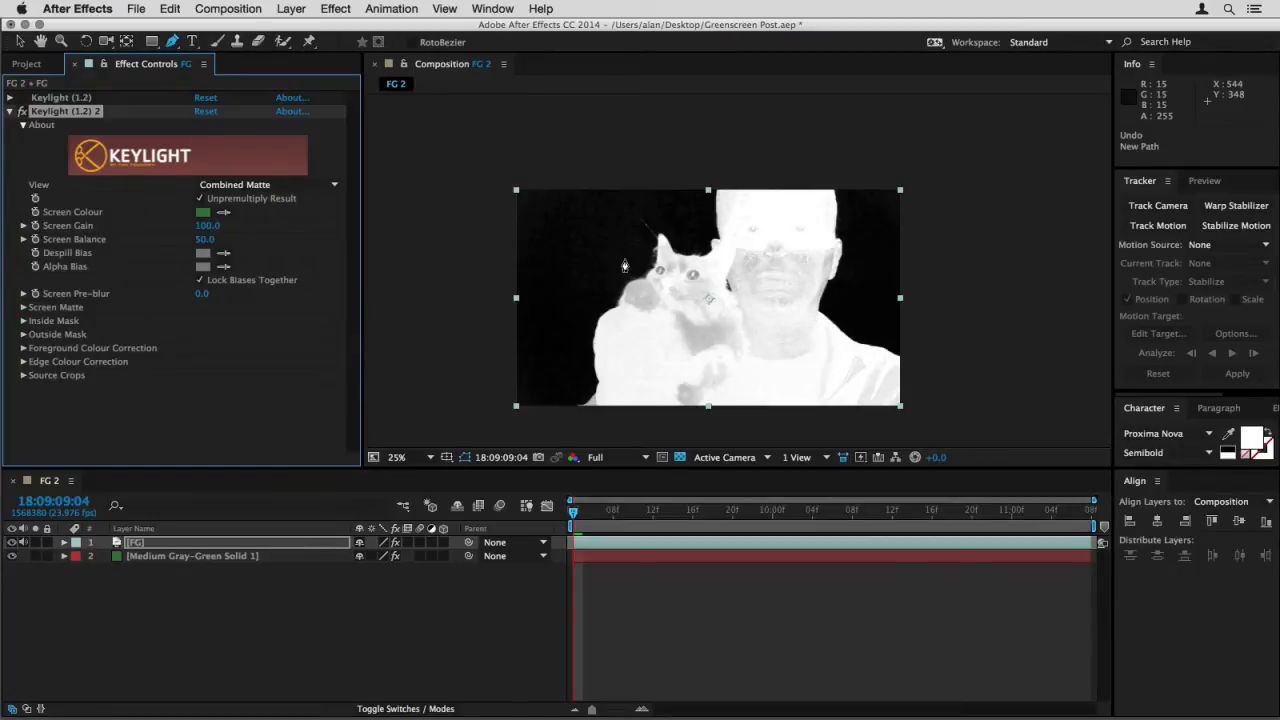
key(period)
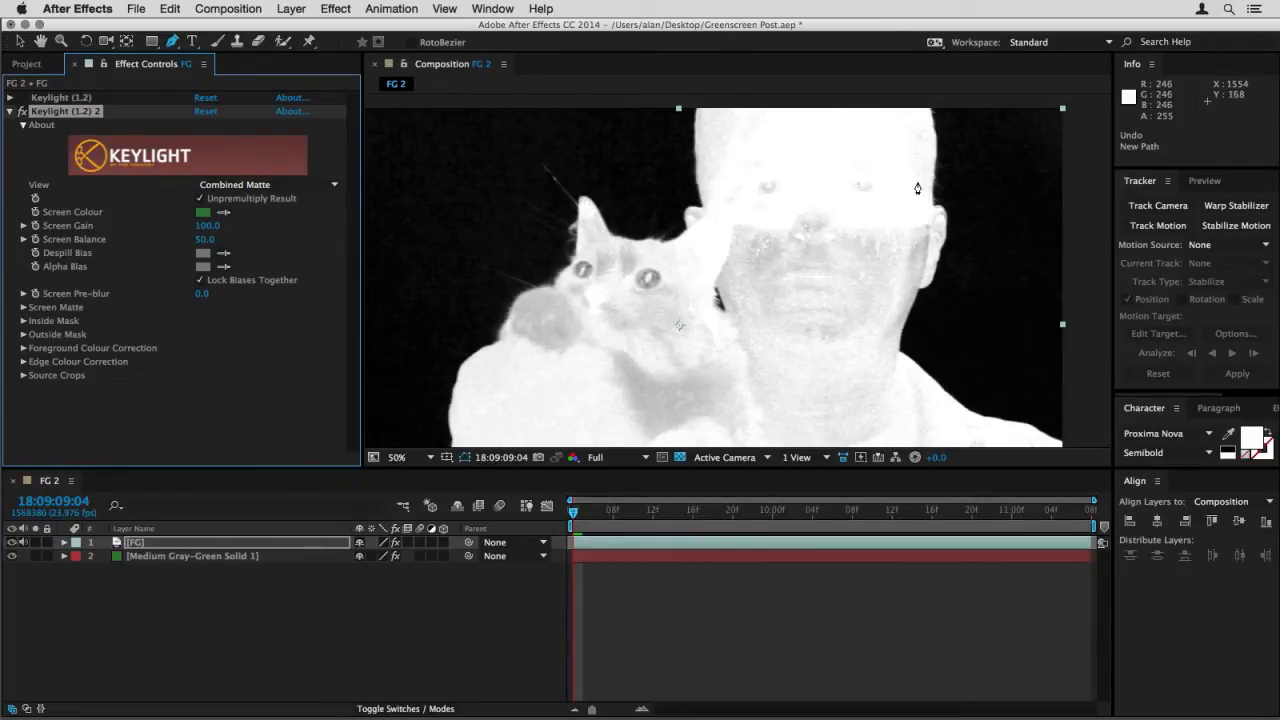
key(comma)
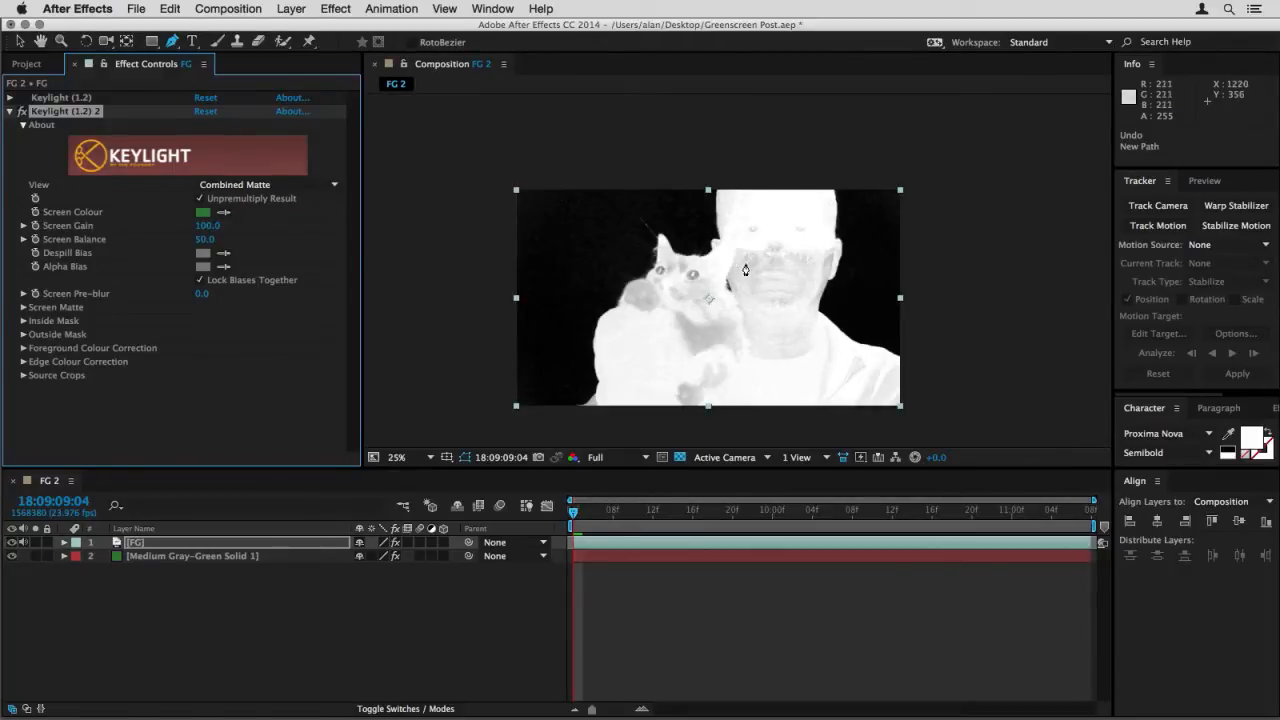
key(v)
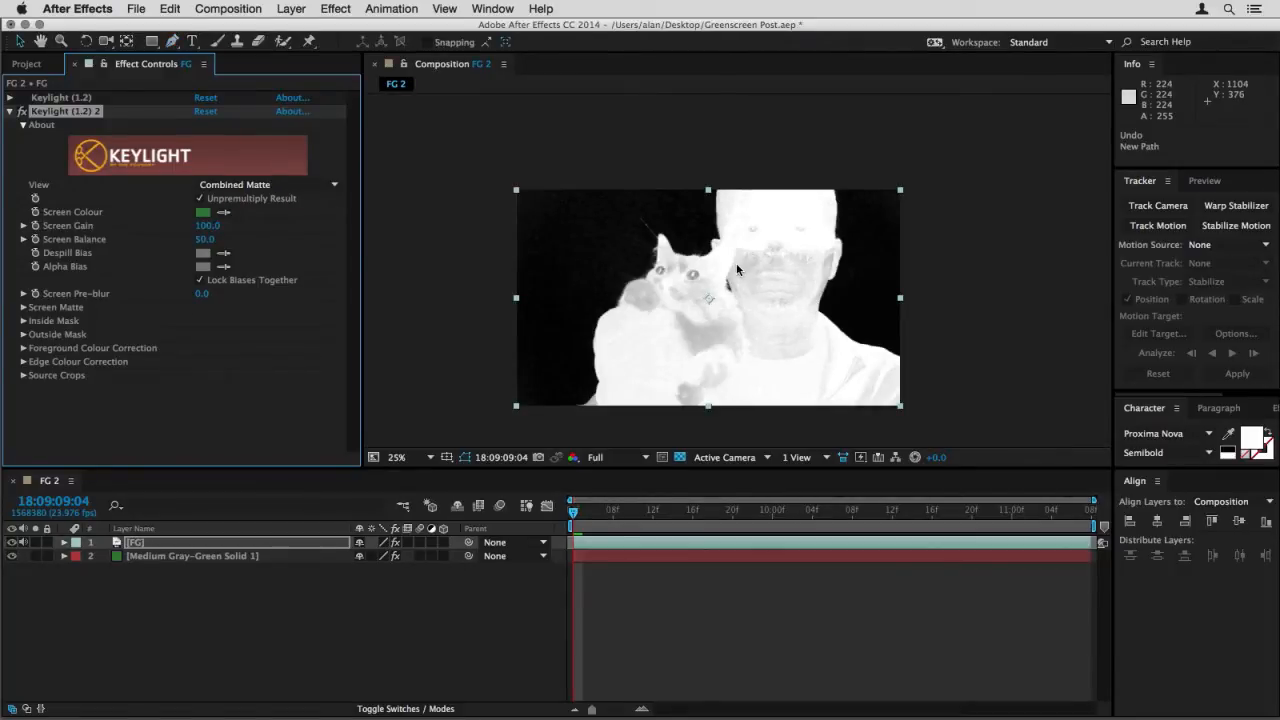
Compare the two Keylight effects by toggling each one, leaving only the second enabled
click(22, 111)
click(22, 97)
click(22, 97)
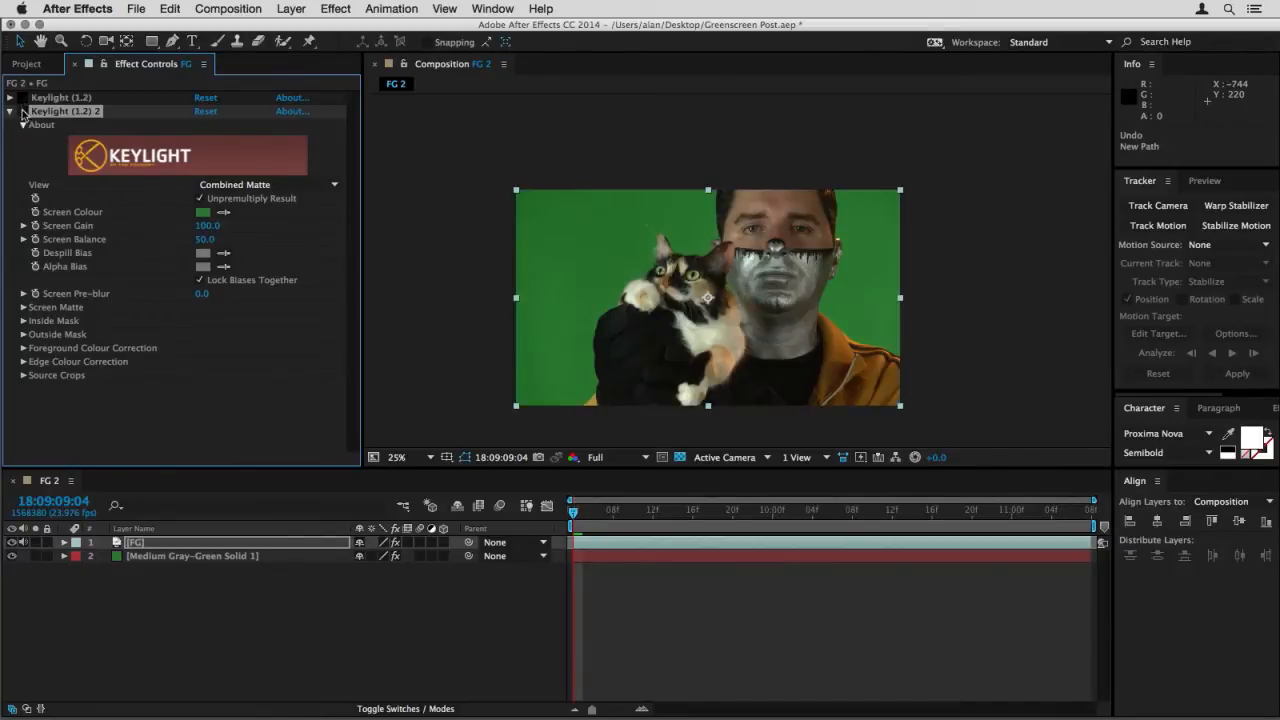
click(22, 111)
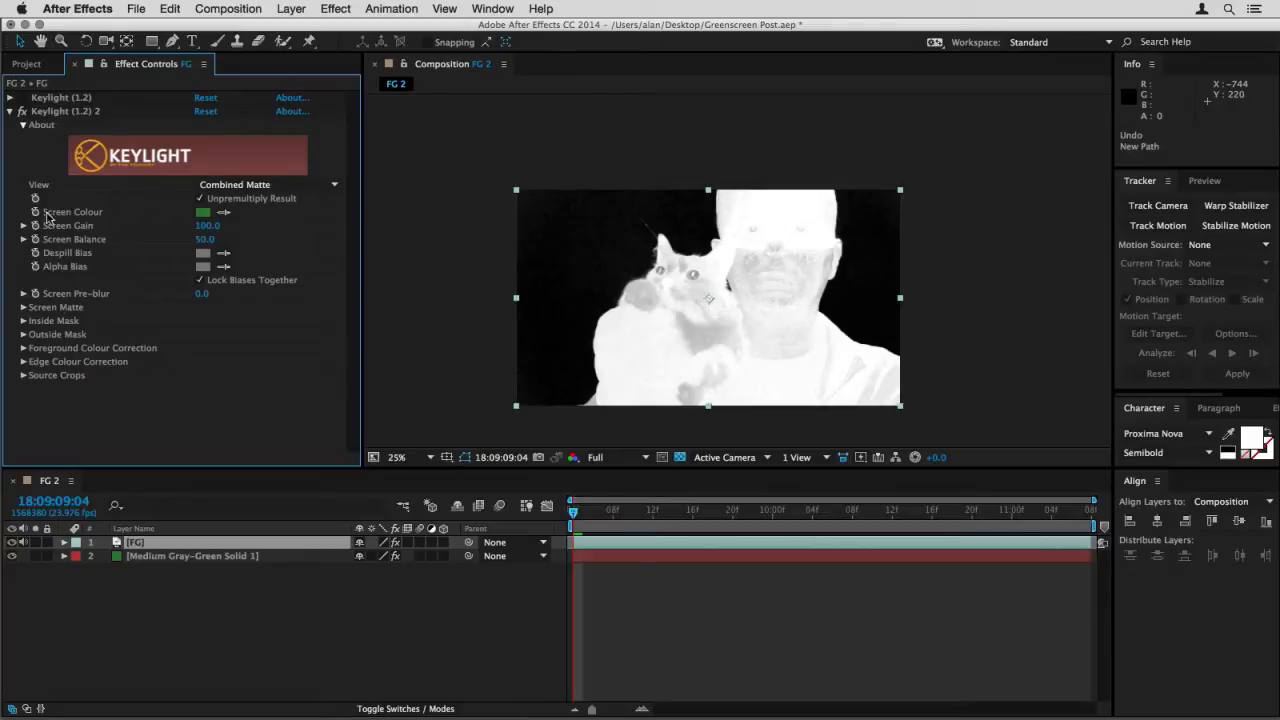
Set the Source Alpha in the second Keylight's Inside Mask settings to Add To Inside Mask
click(22, 321)
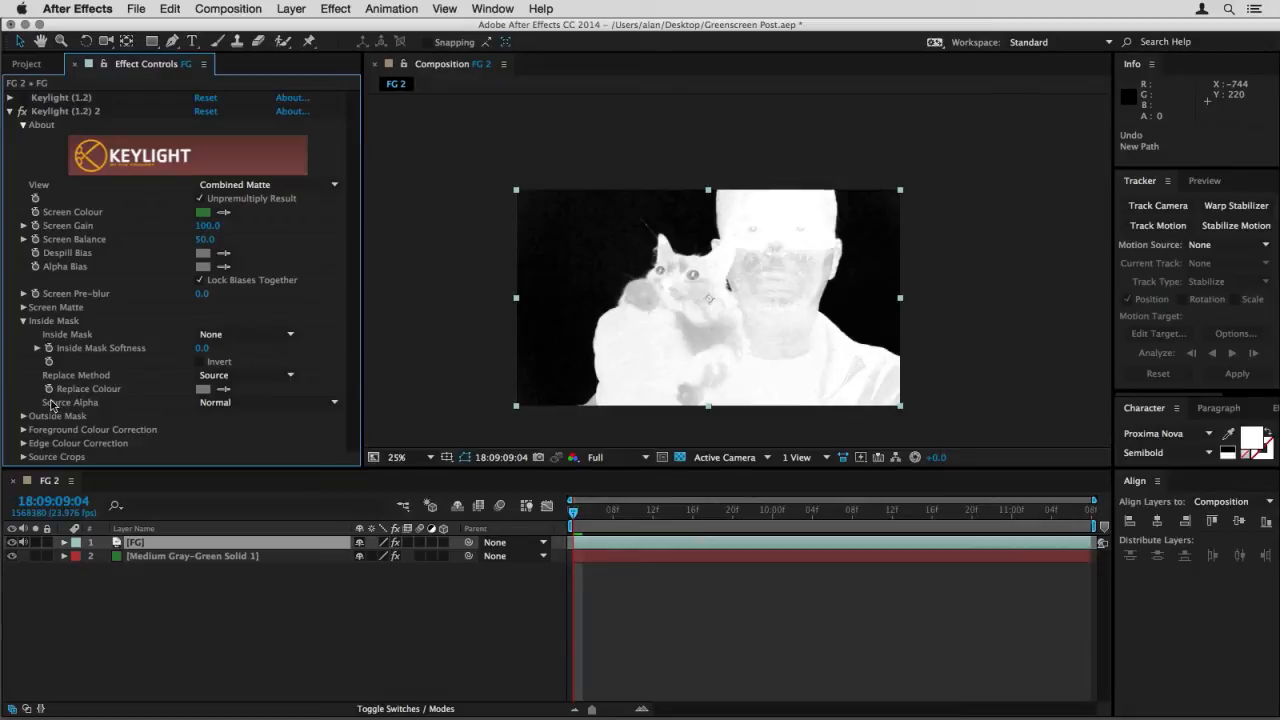
click(243, 403)
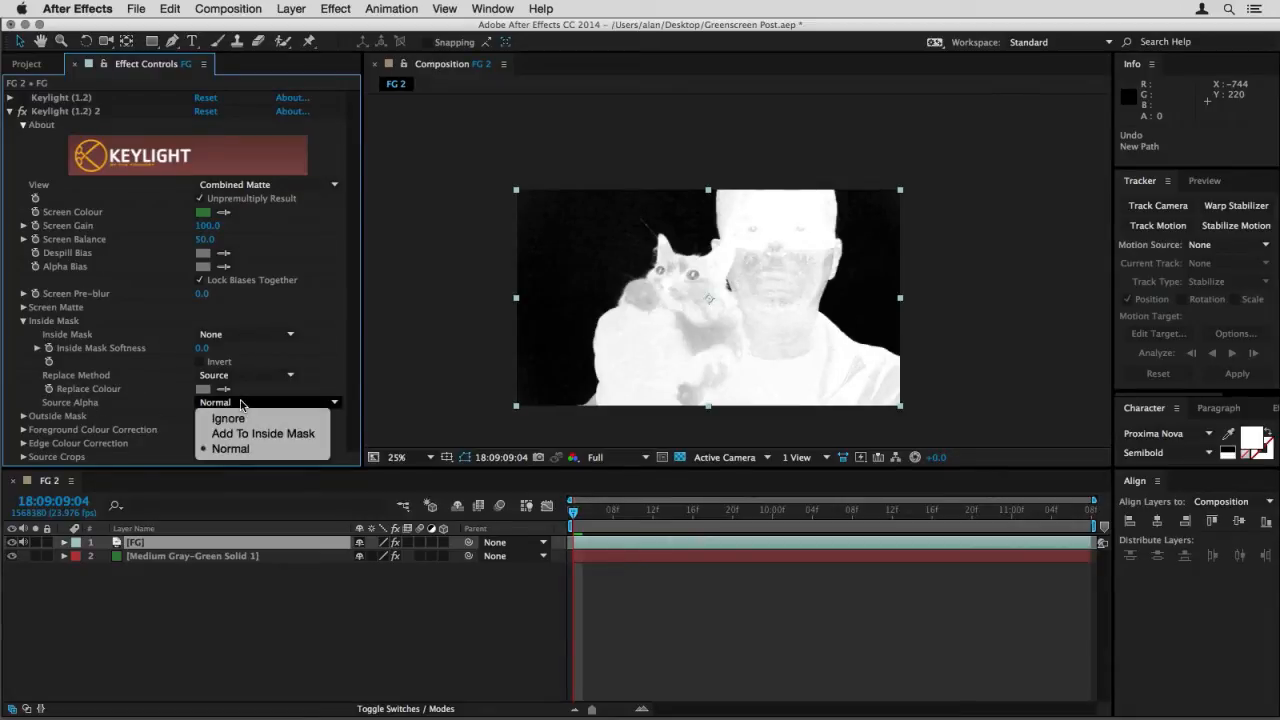
click(250, 434)
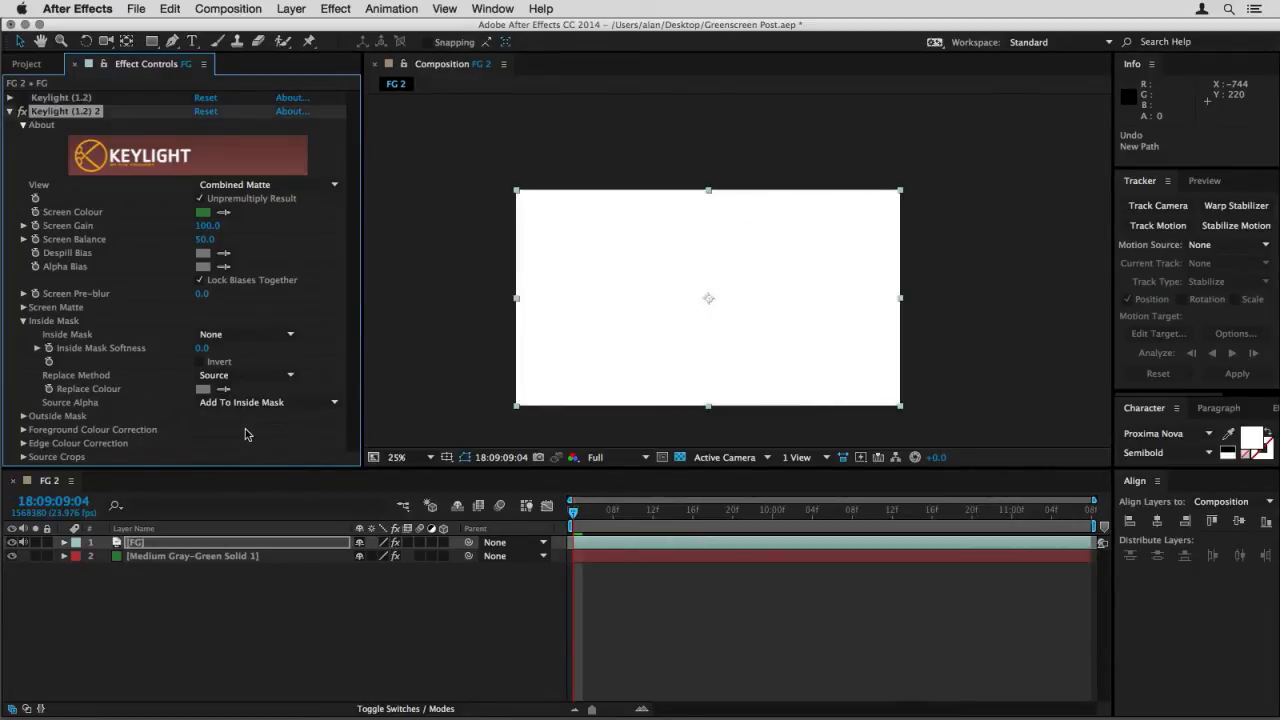
Re-enable the first Keylight, set its View to Intermediate Result and collapse its settings
click(10, 98)
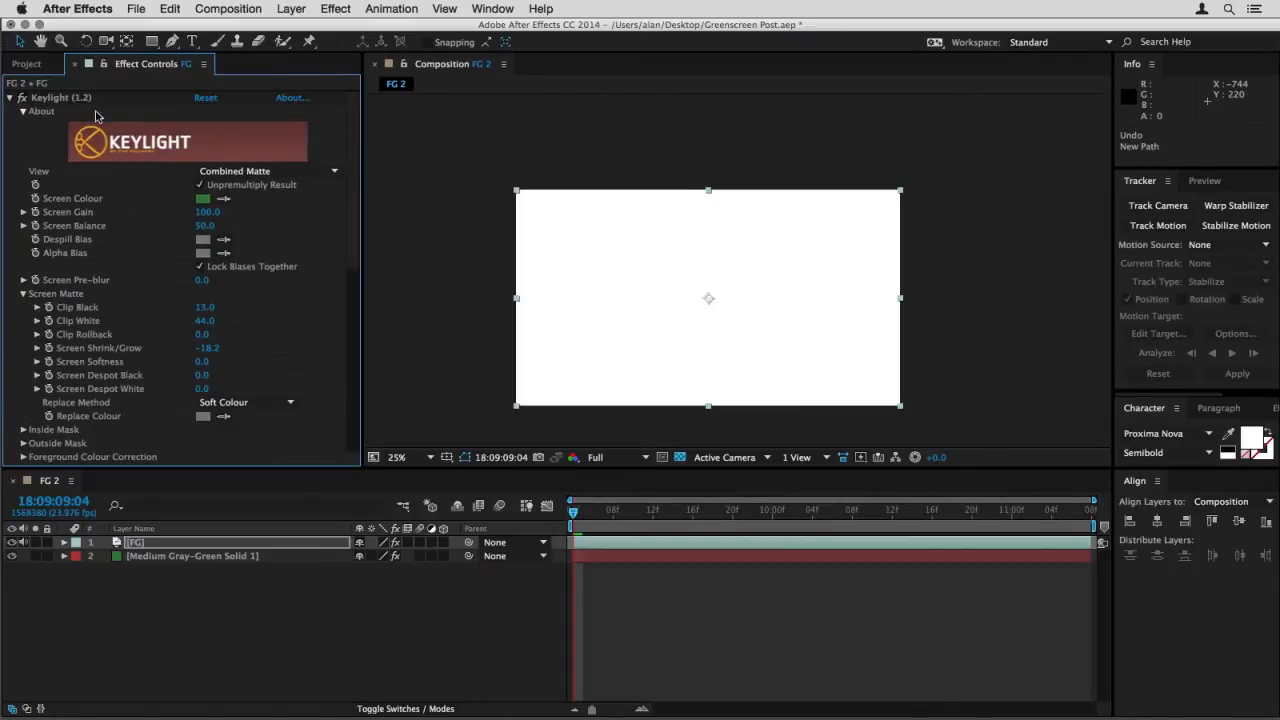
click(238, 171)
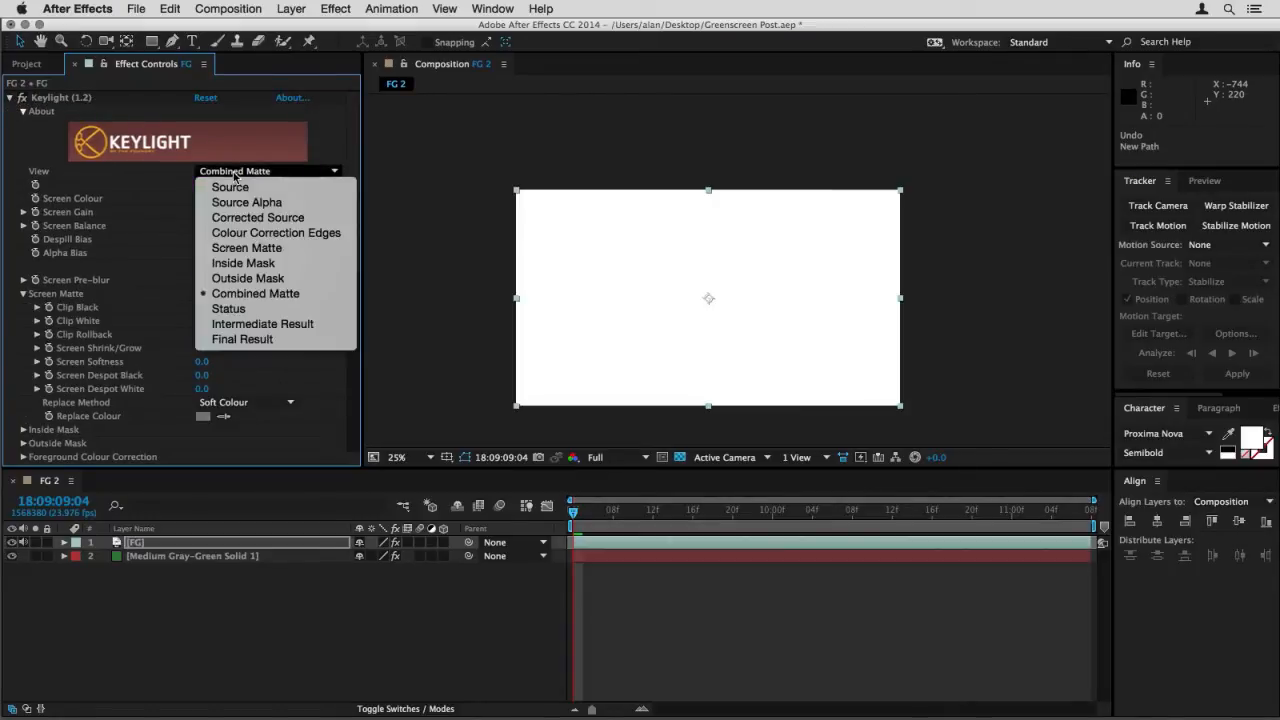
click(258, 328)
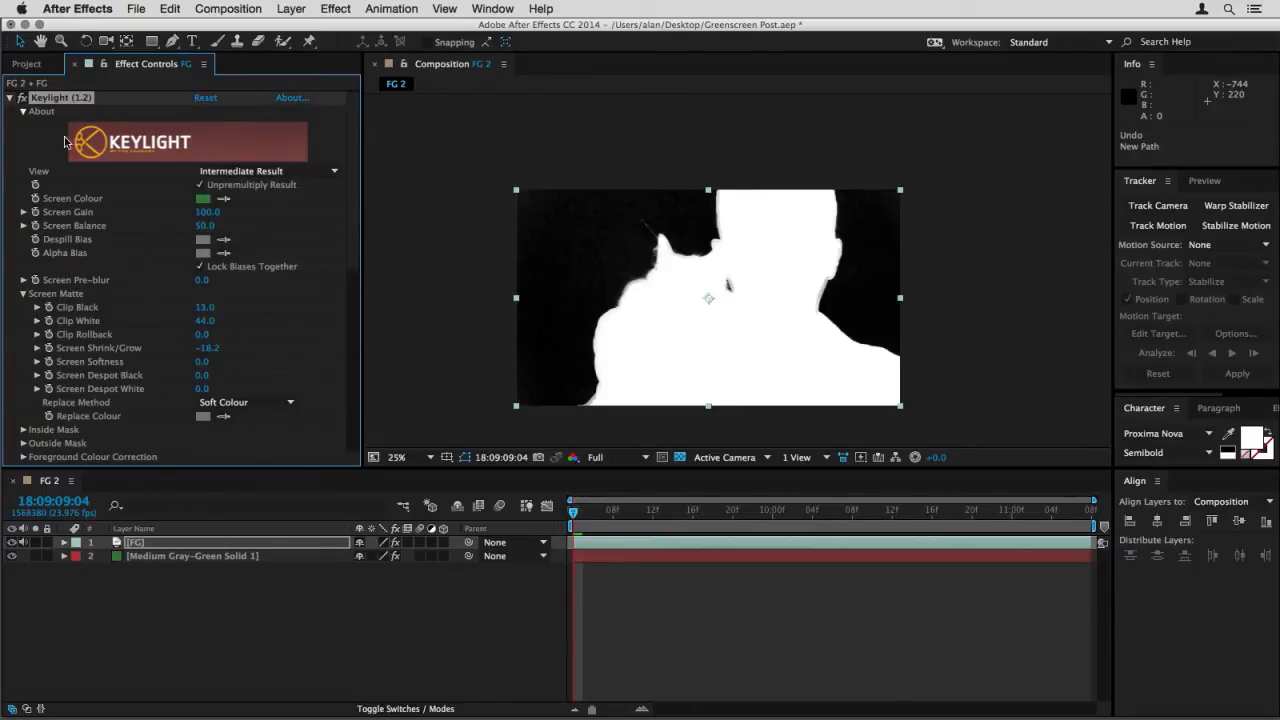
click(22, 112)
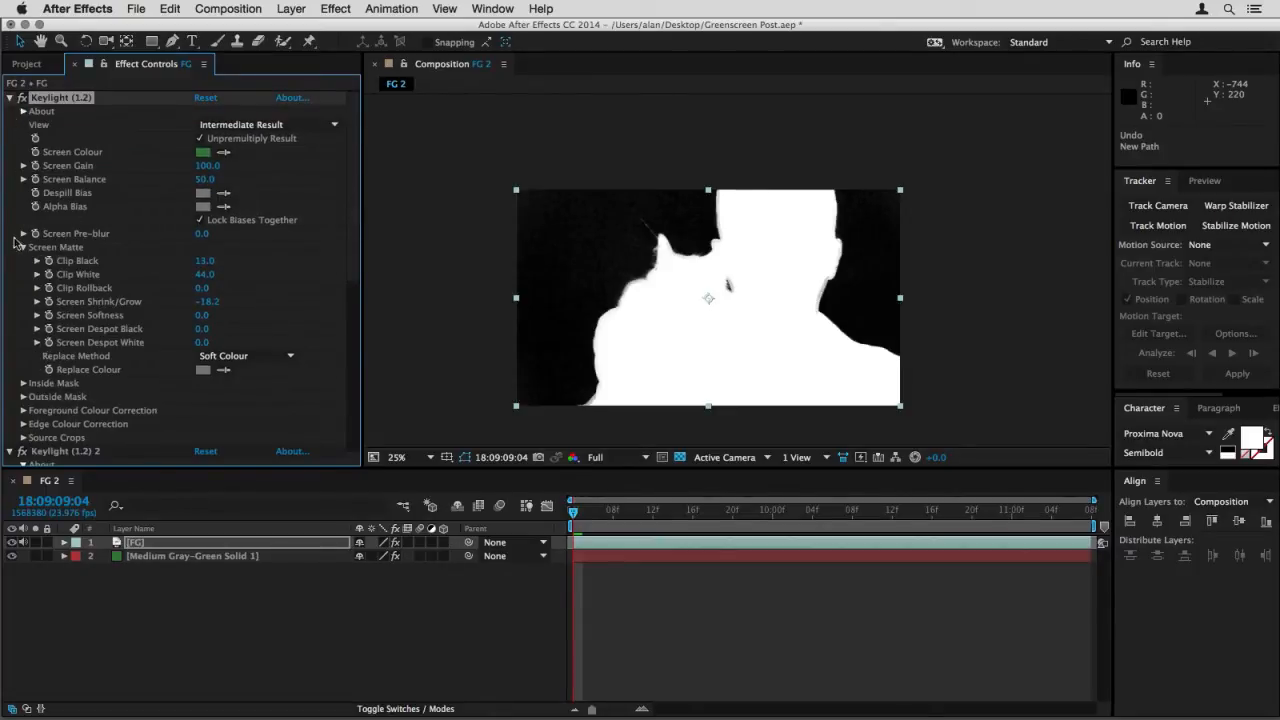
click(10, 97)
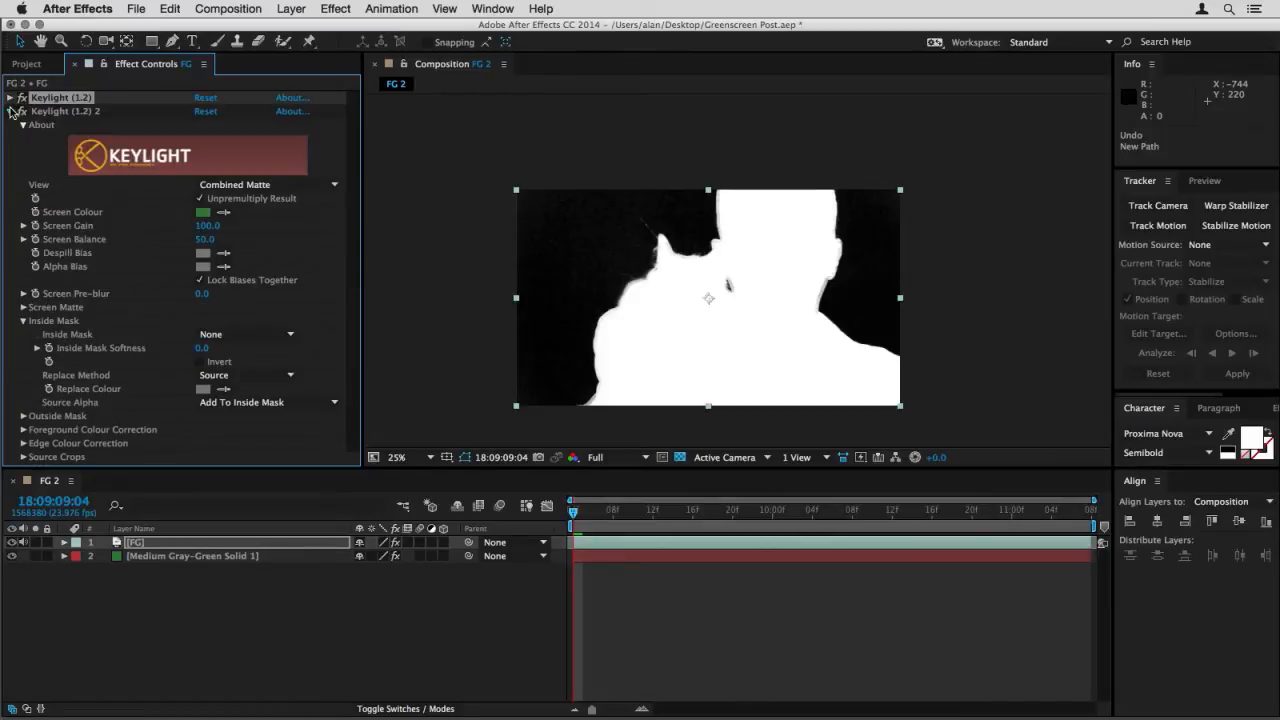
Collapse the second Keylight and compare the footage with each Keylight switched off, leaving both effects enabled
click(10, 111)
click(21, 112)
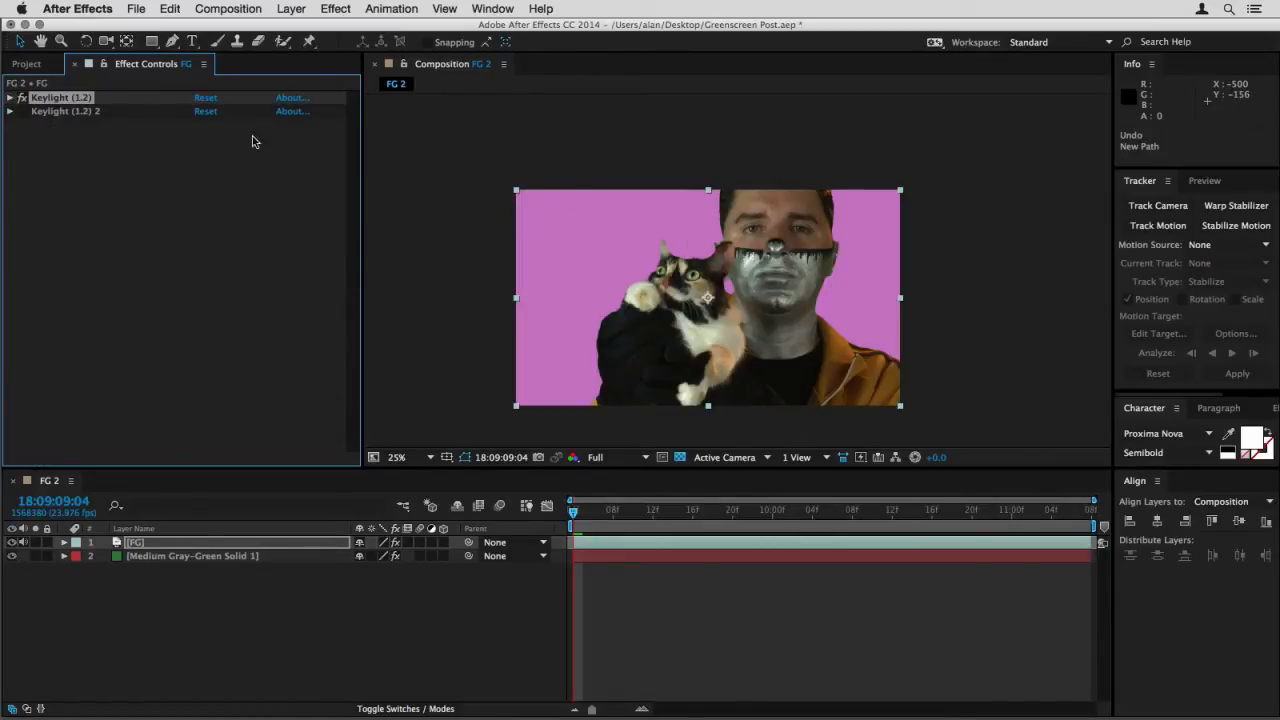
click(21, 98)
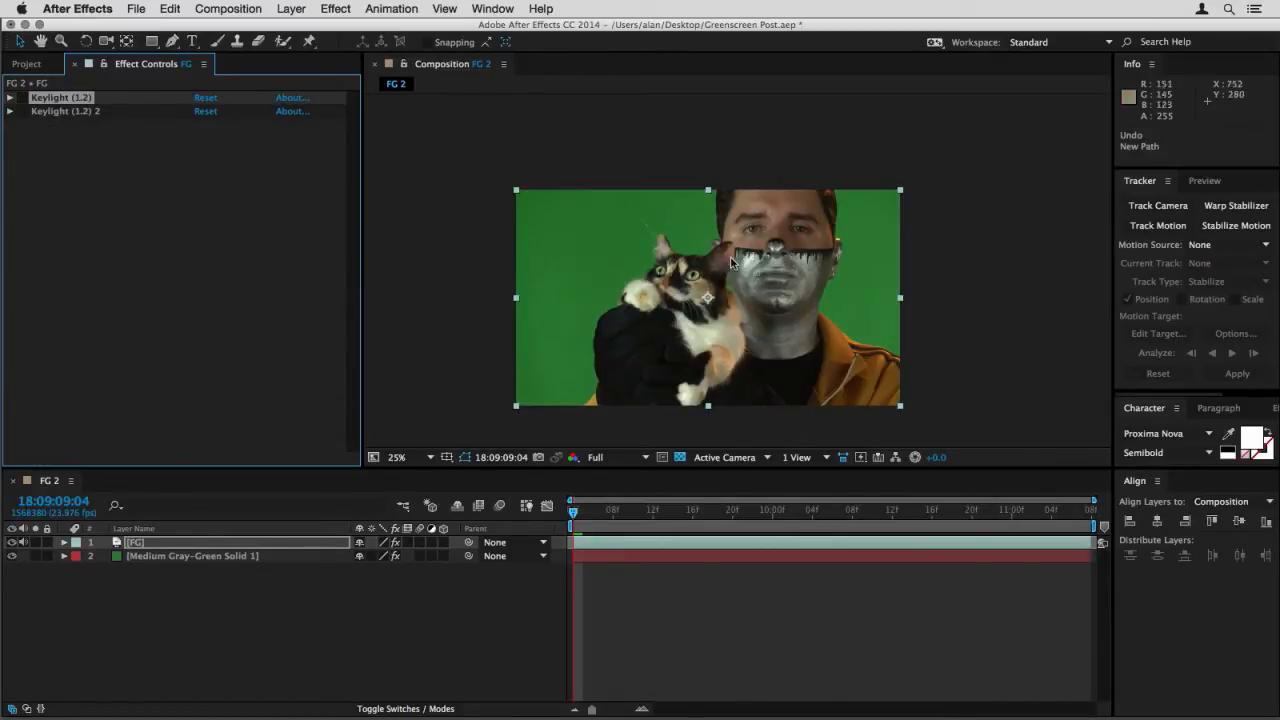
click(21, 98)
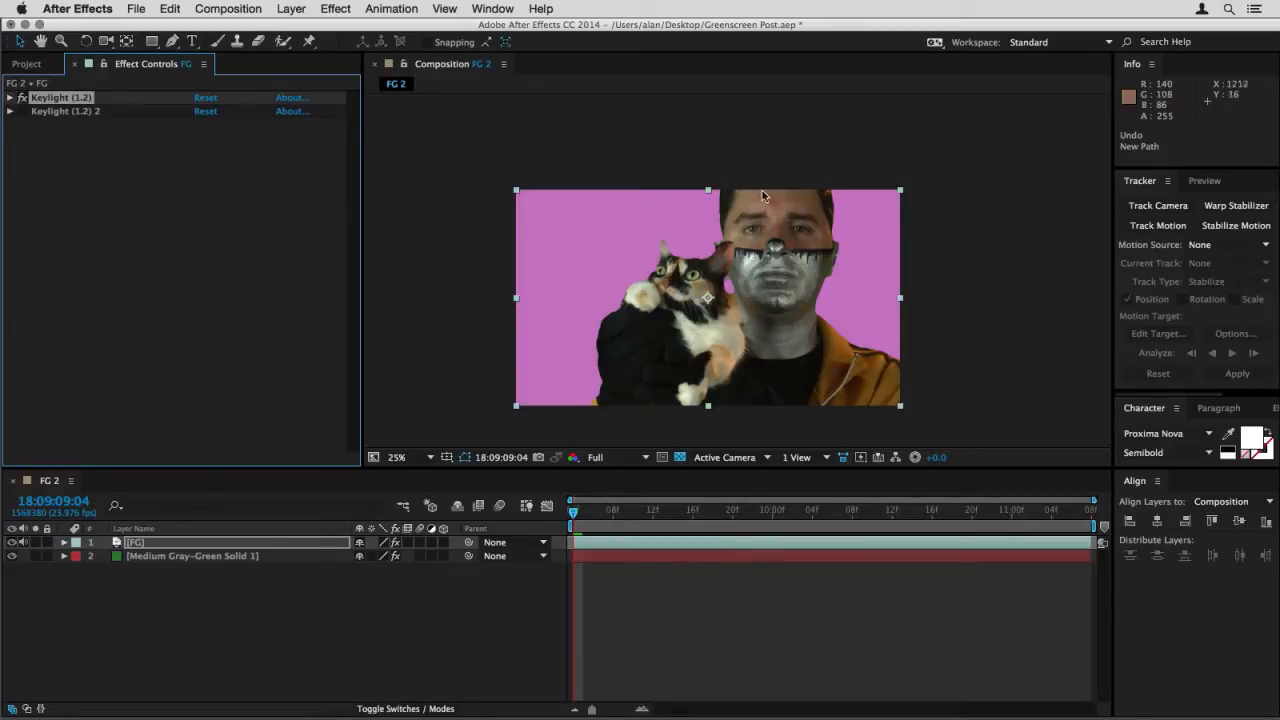
click(22, 111)
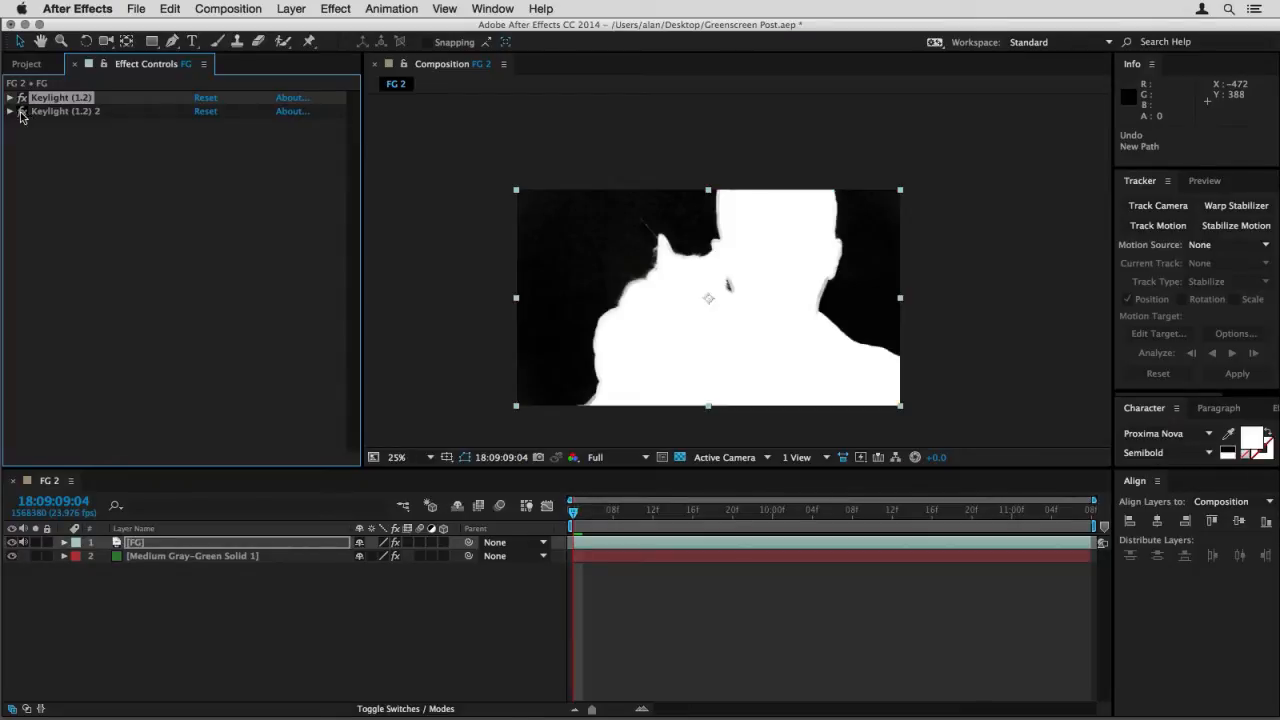
Expand the second Keylight, set its View to Final Result and inspect the composite
click(10, 111)
click(265, 185)
click(257, 354)
key(period)
key(comma)
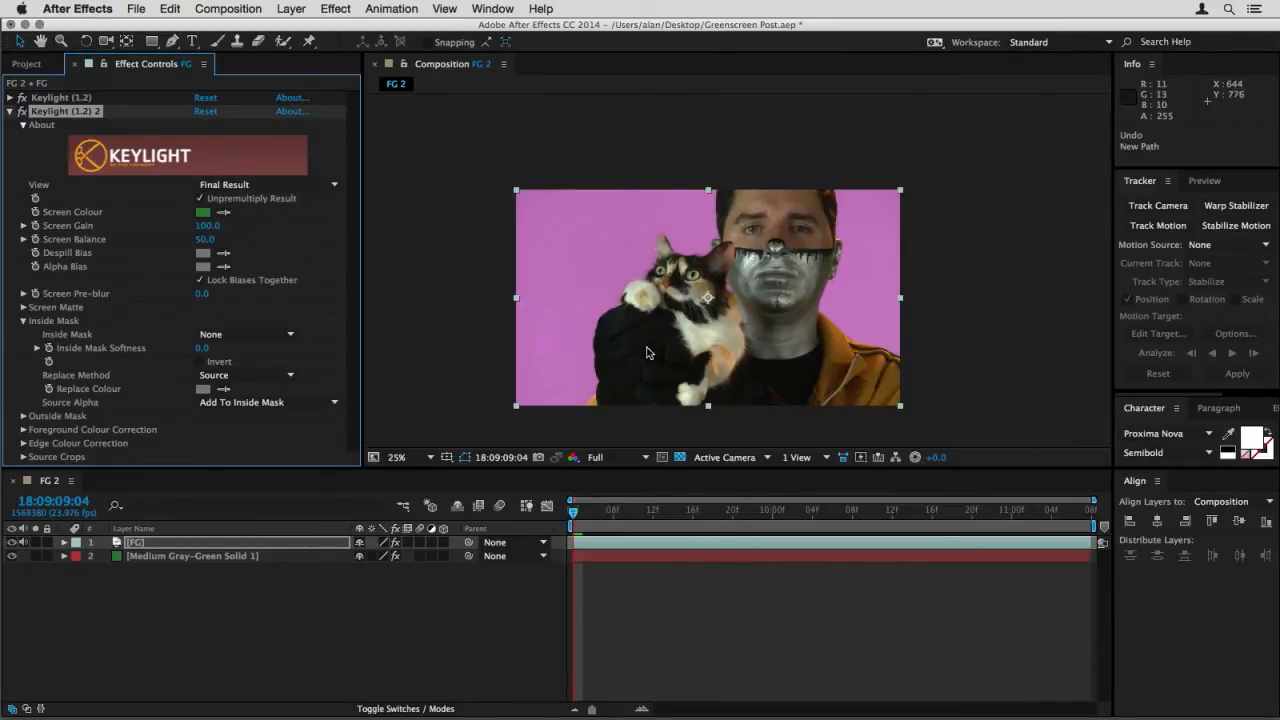
Set the second Keylight's View to Combined Matte and examine the edges around the cat and man
click(245, 185)
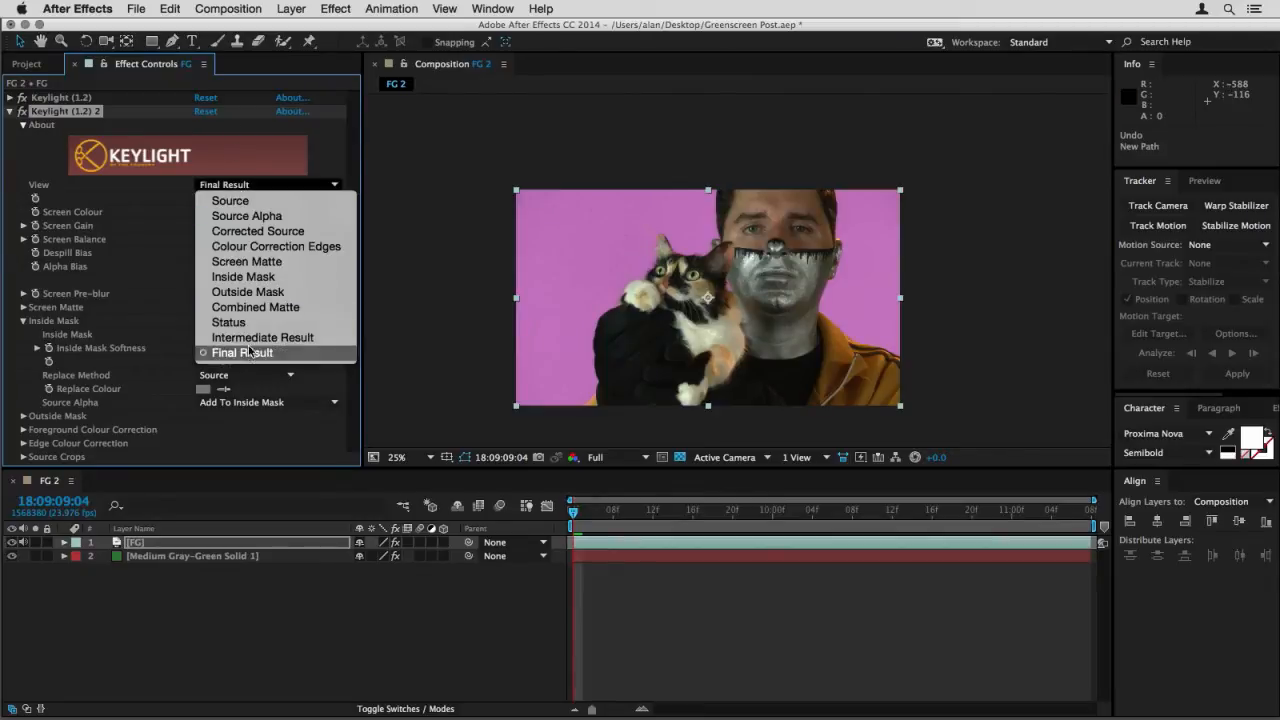
click(255, 307)
scroll(700, 269, up, 2)
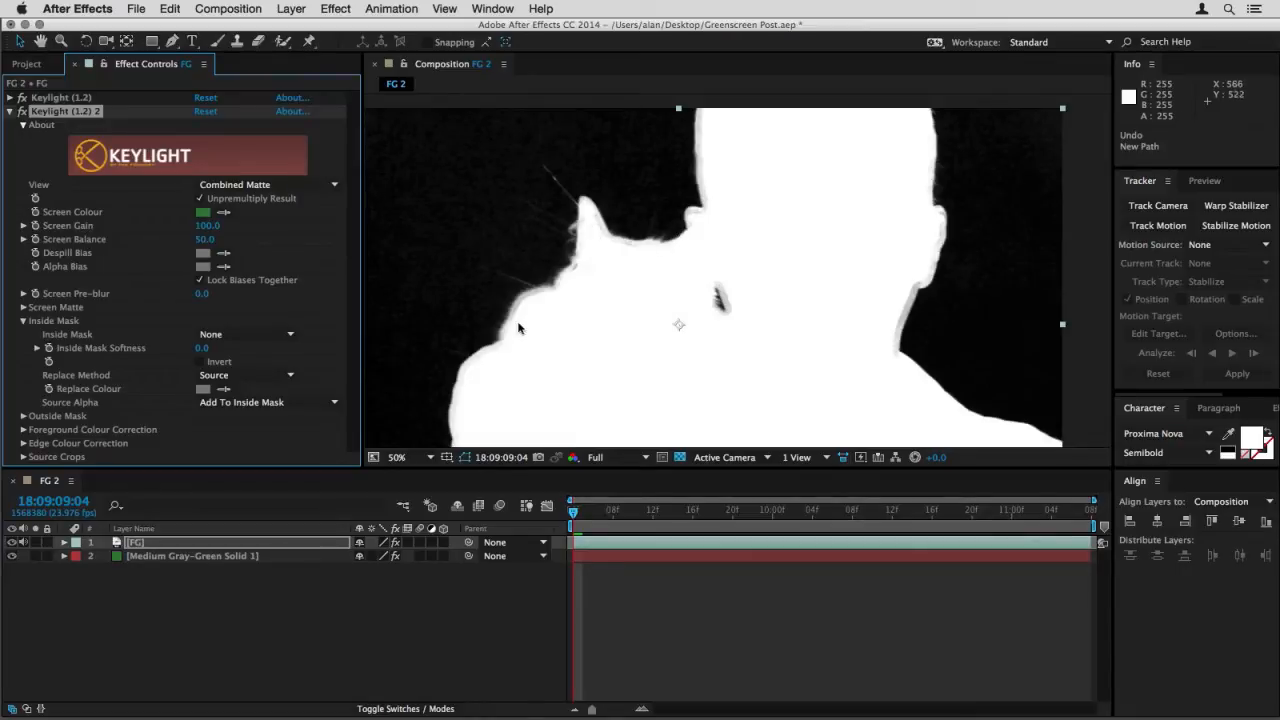
scroll(651, 337, down, 3)
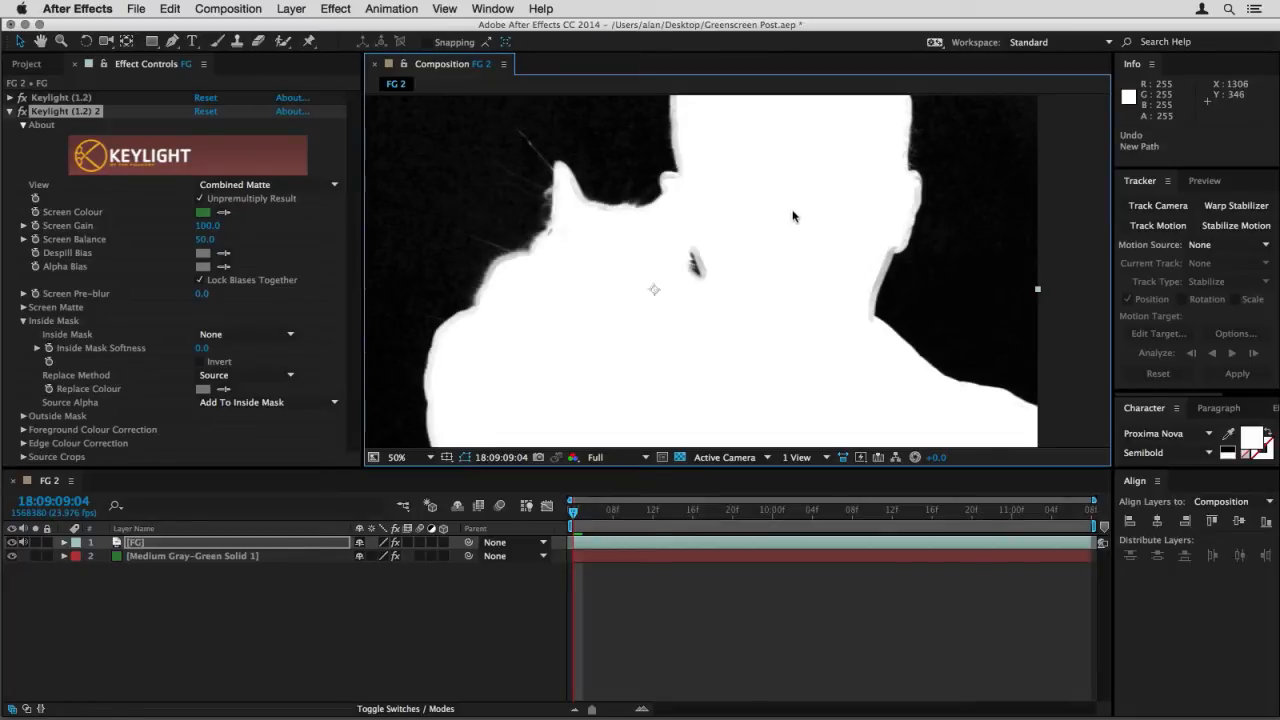
Set the first Keylight's Screen Shrink/Grow to -12.8 and Screen Softness to 17.7
click(10, 112)
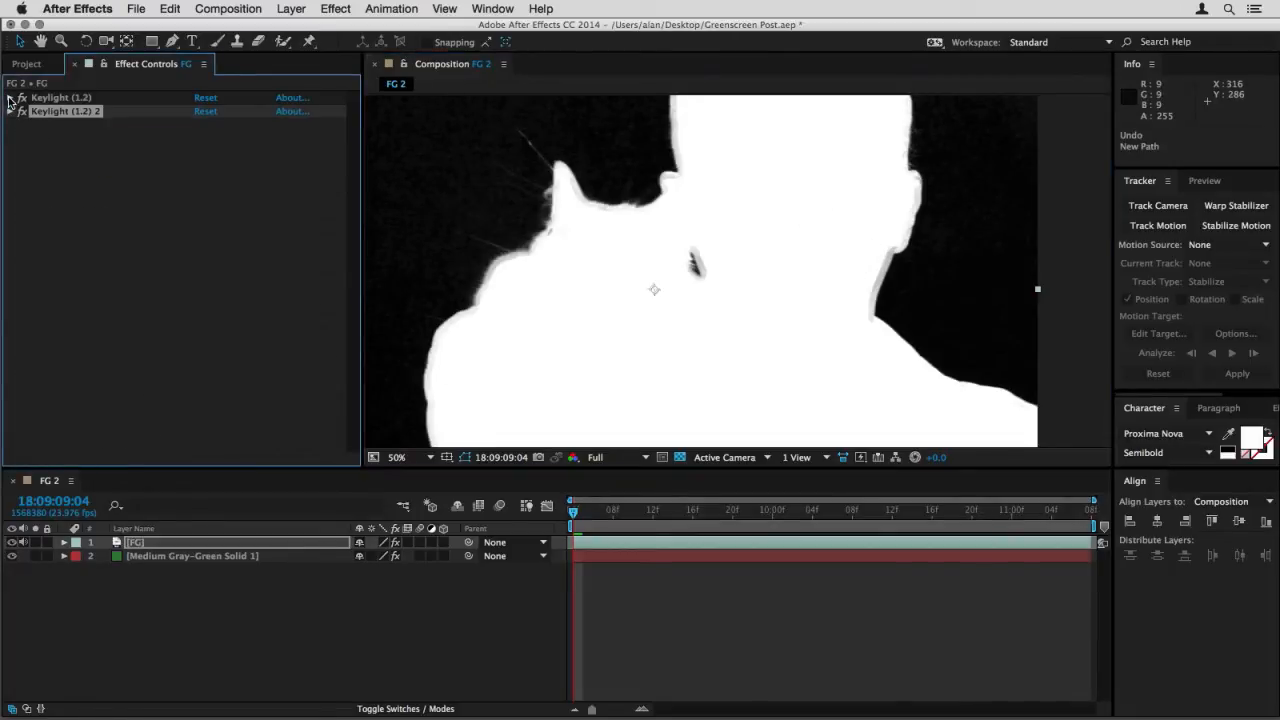
click(10, 97)
click(36, 99)
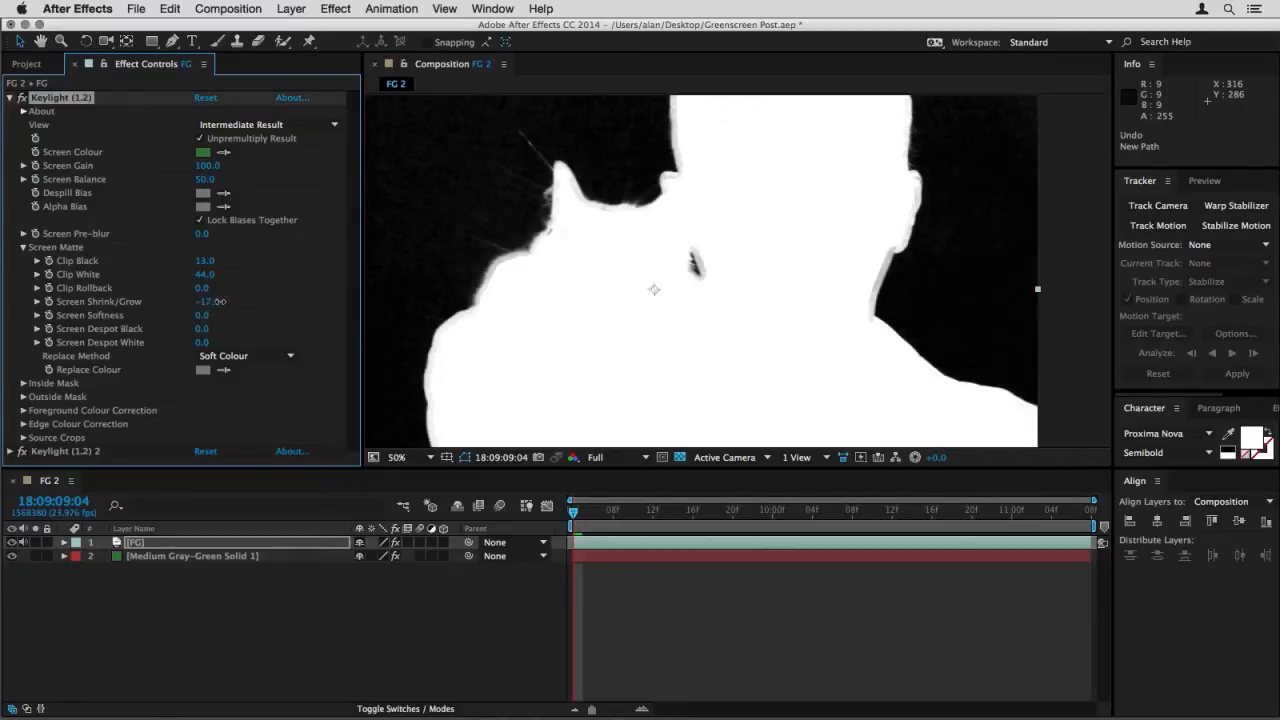
mouse_move(264, 301)
mouse_down()
mouse_move(277, 302)
mouse_move(258, 300)
mouse_up()
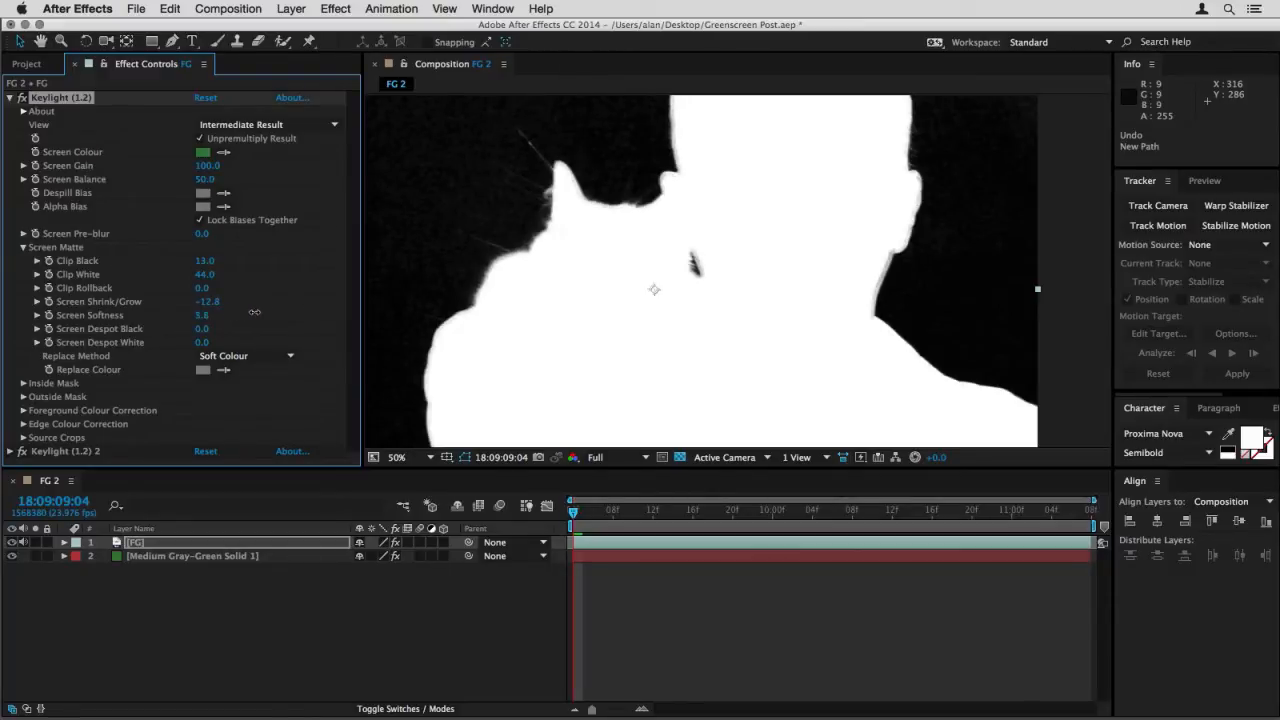
drag(323, 311, 339, 310)
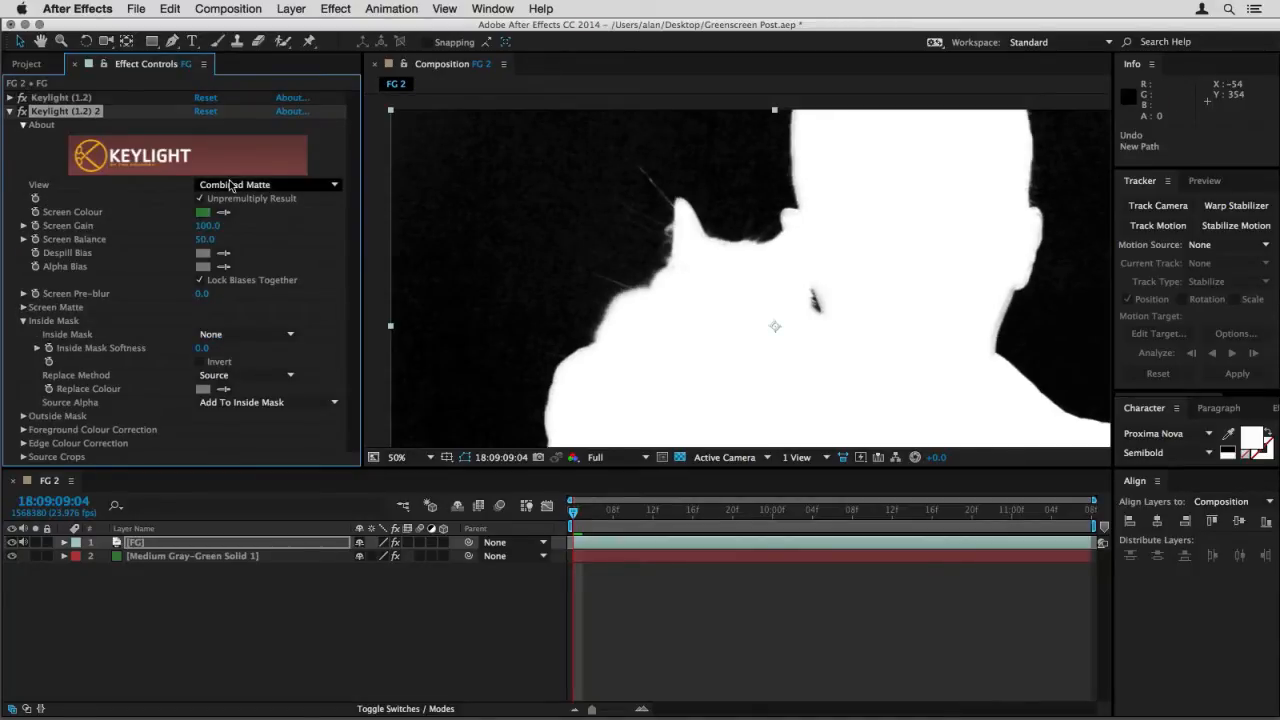
Set the second Keylight's Clip Black to 6, checking the key in the Final Result and Combined Matte views
click(238, 185)
click(242, 353)
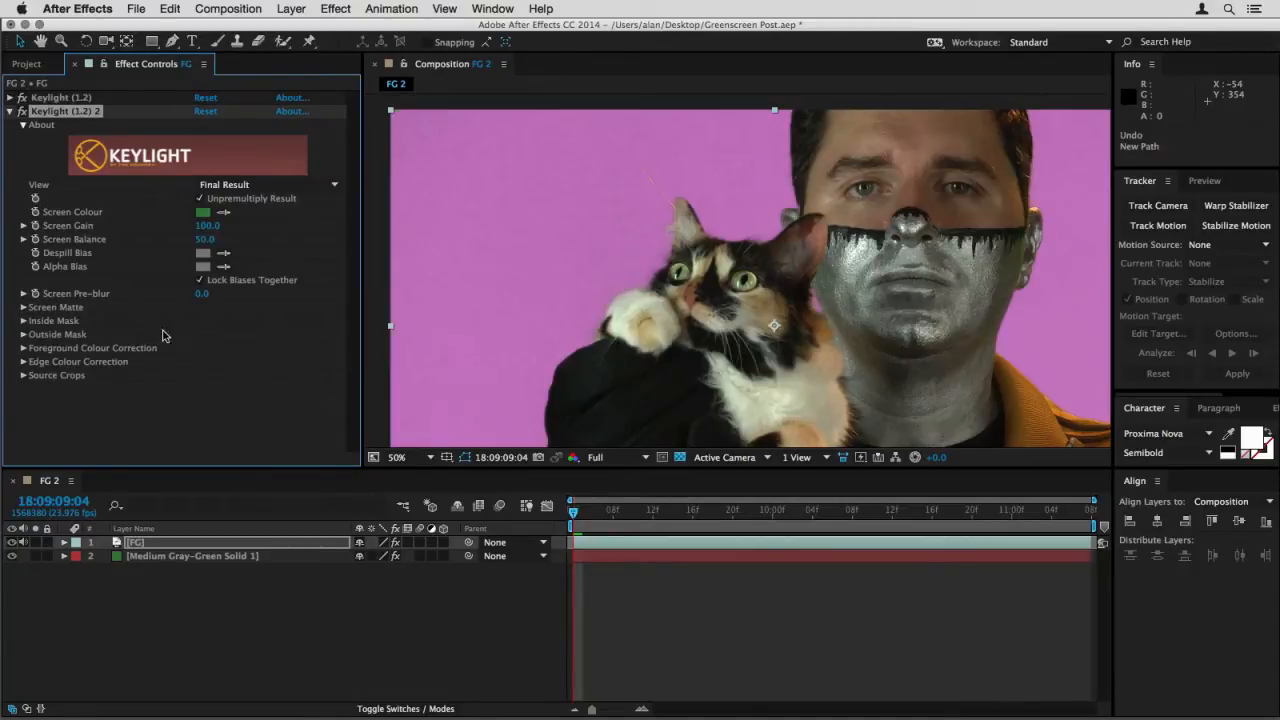
click(23, 307)
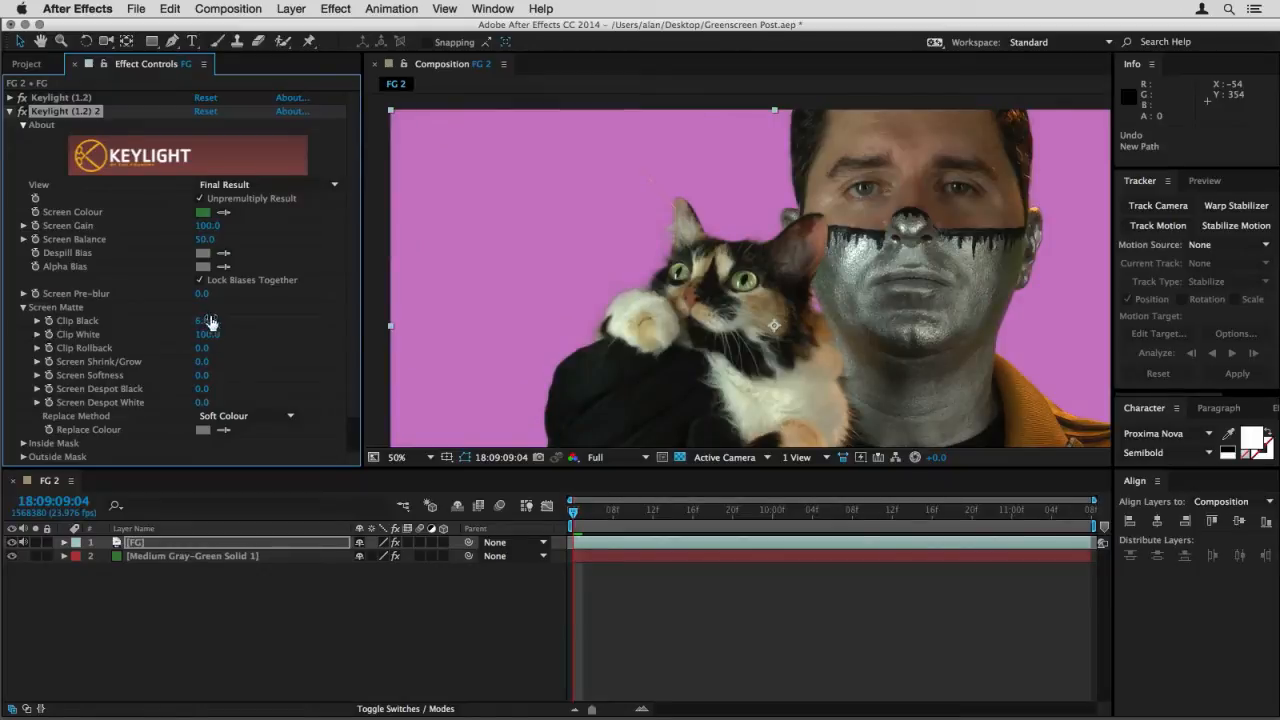
click(250, 188)
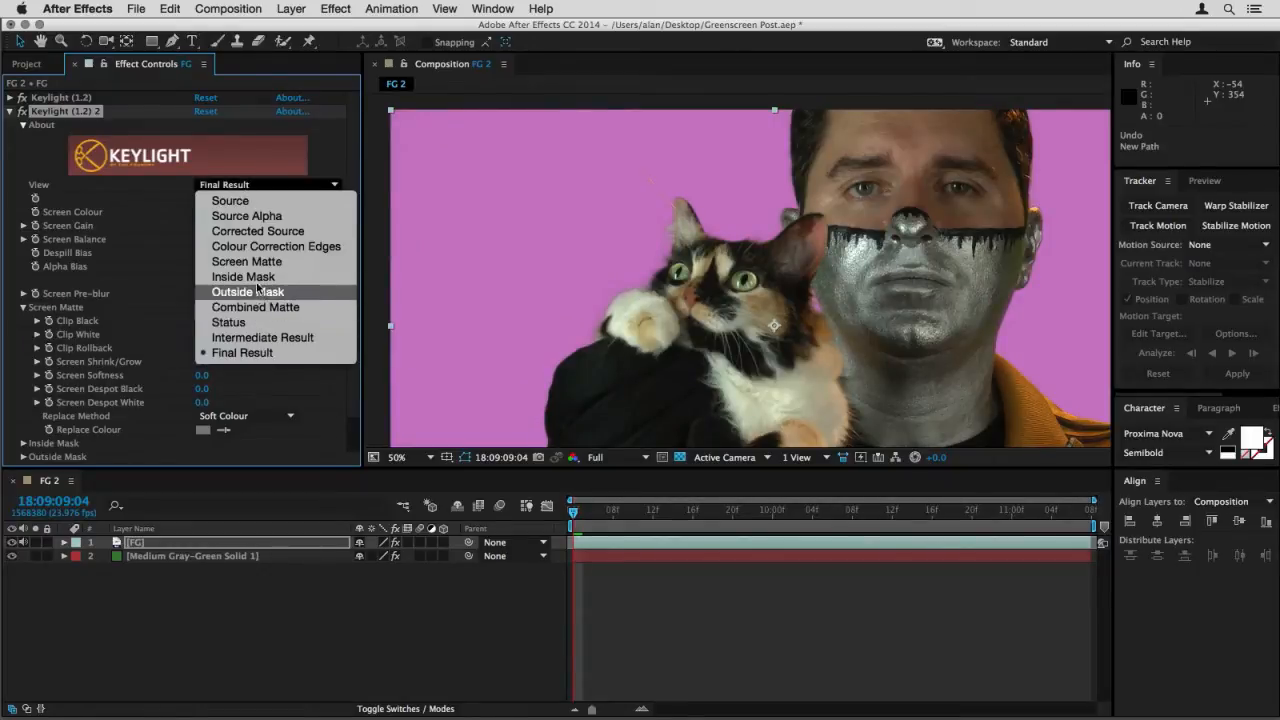
click(250, 309)
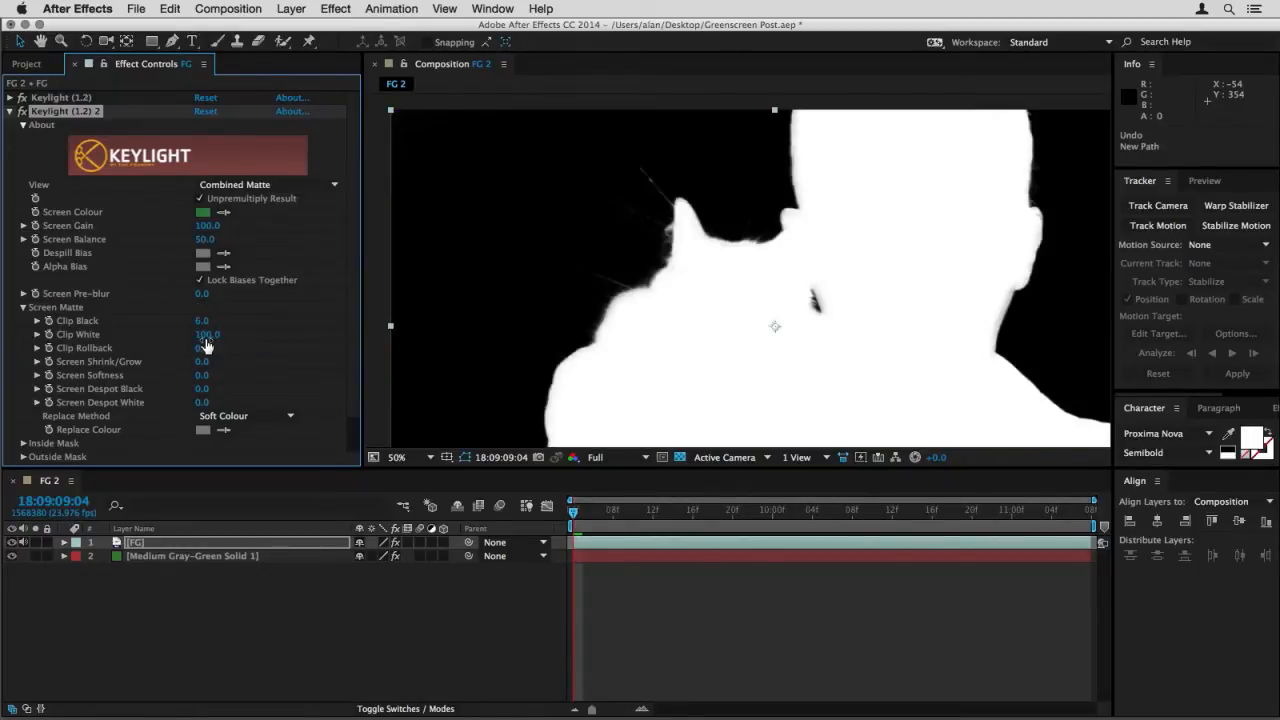
Set the second Keylight's Clip White to 88 while checking the matte around the man's neck
drag(207, 334, 249, 334)
scroll(766, 316, up, 1)
drag(870, 329, 429, 257)
drag(206, 334, 200, 333)
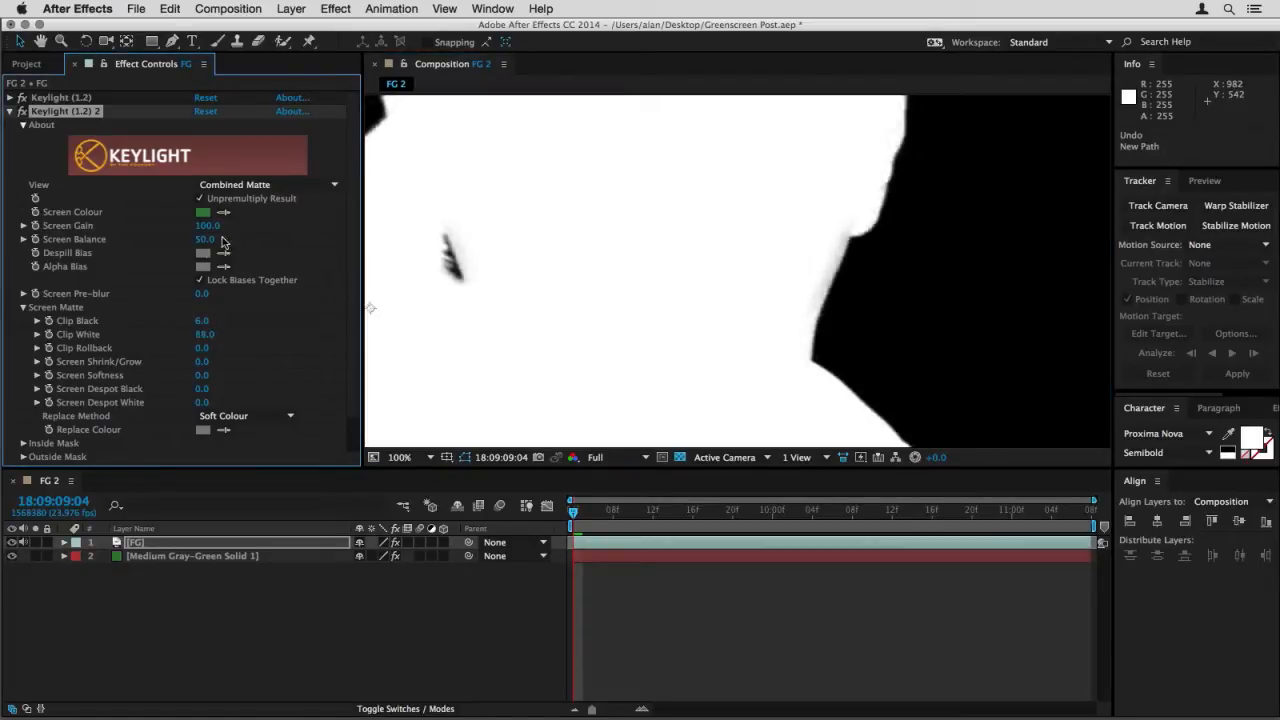
Set the second Keylight's View to Final Result and inspect the cat's fur and whiskers up close
click(245, 186)
click(256, 352)
key(space)
drag(510, 283, 866, 329)
drag(617, 303, 750, 358)
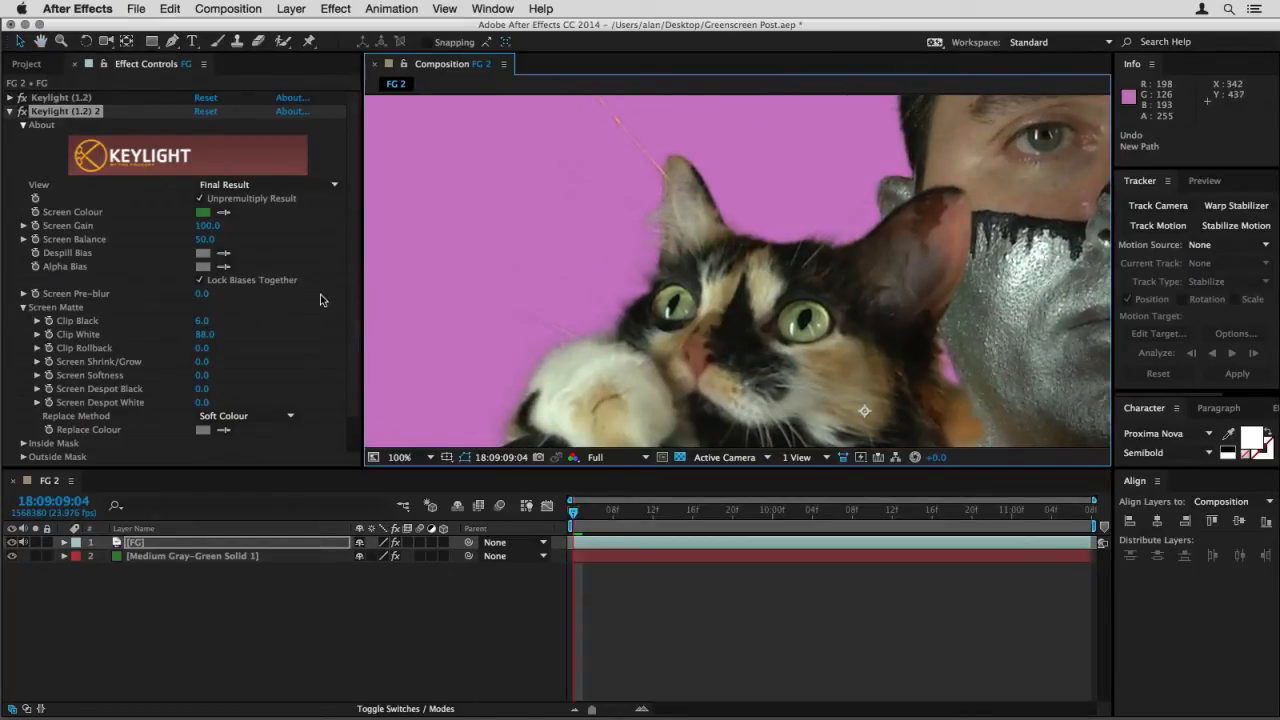
Set the second Keylight's Screen Pre-blur to 0.5, Clip Black to 9, Clip White to 86 and Screen Shrink/Grow to -0.1
drag(201, 293, 207, 294)
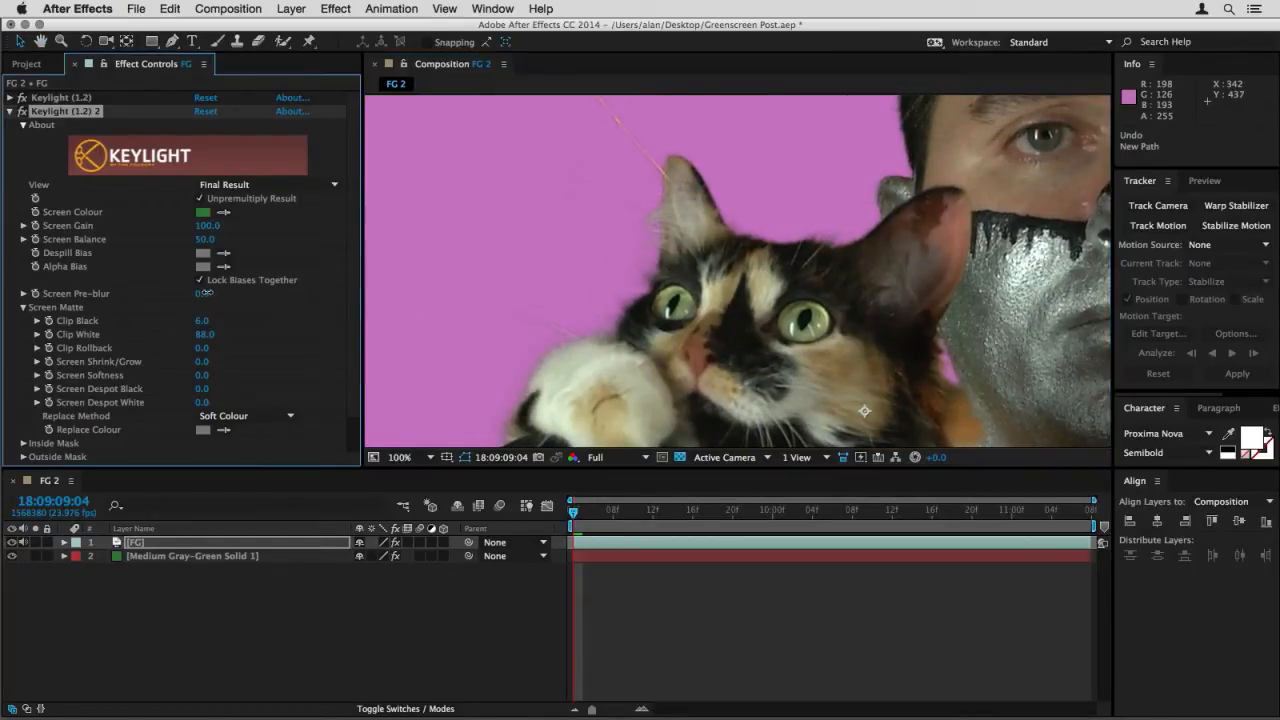
scroll(570, 257, down, 1)
scroll(570, 257, up, 1)
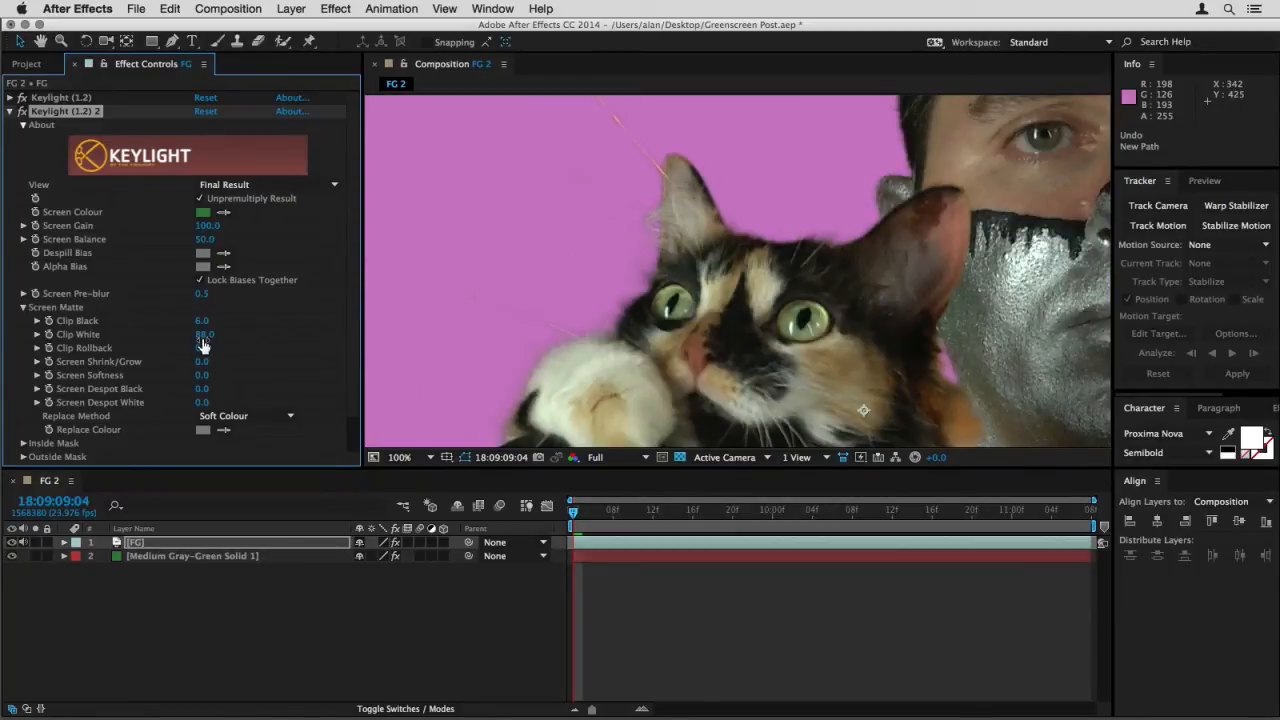
drag(205, 320, 207, 320)
scroll(605, 294, down, 2)
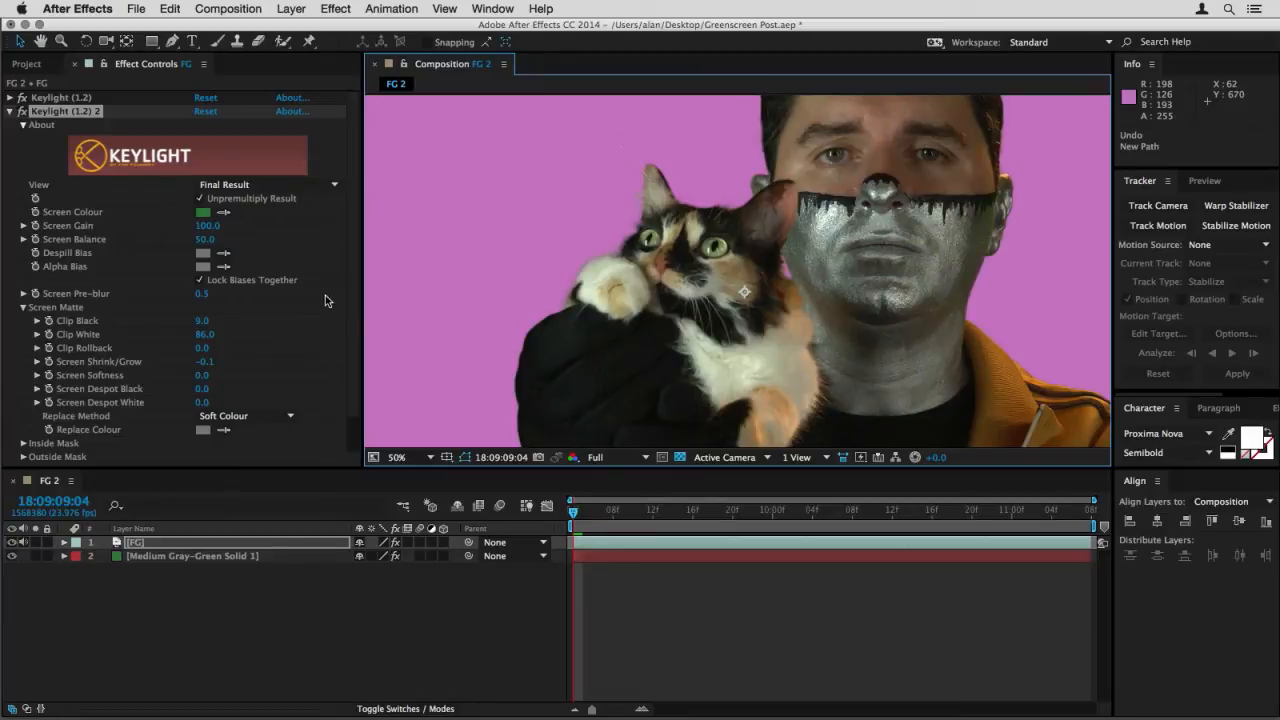
Check the effects on the Medium Gray-Green Solid 1 layer, return to FG and collapse its second Keylight
click(148, 557)
drag(252, 304, 342, 307)
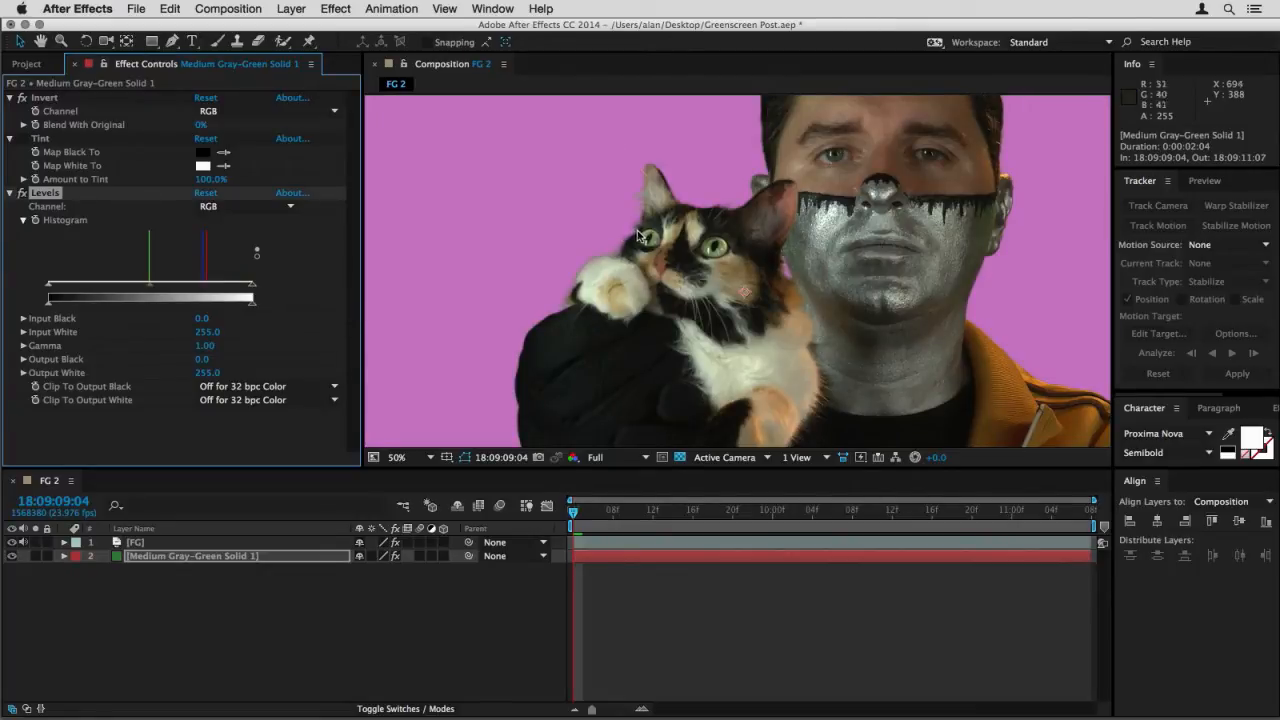
click(148, 543)
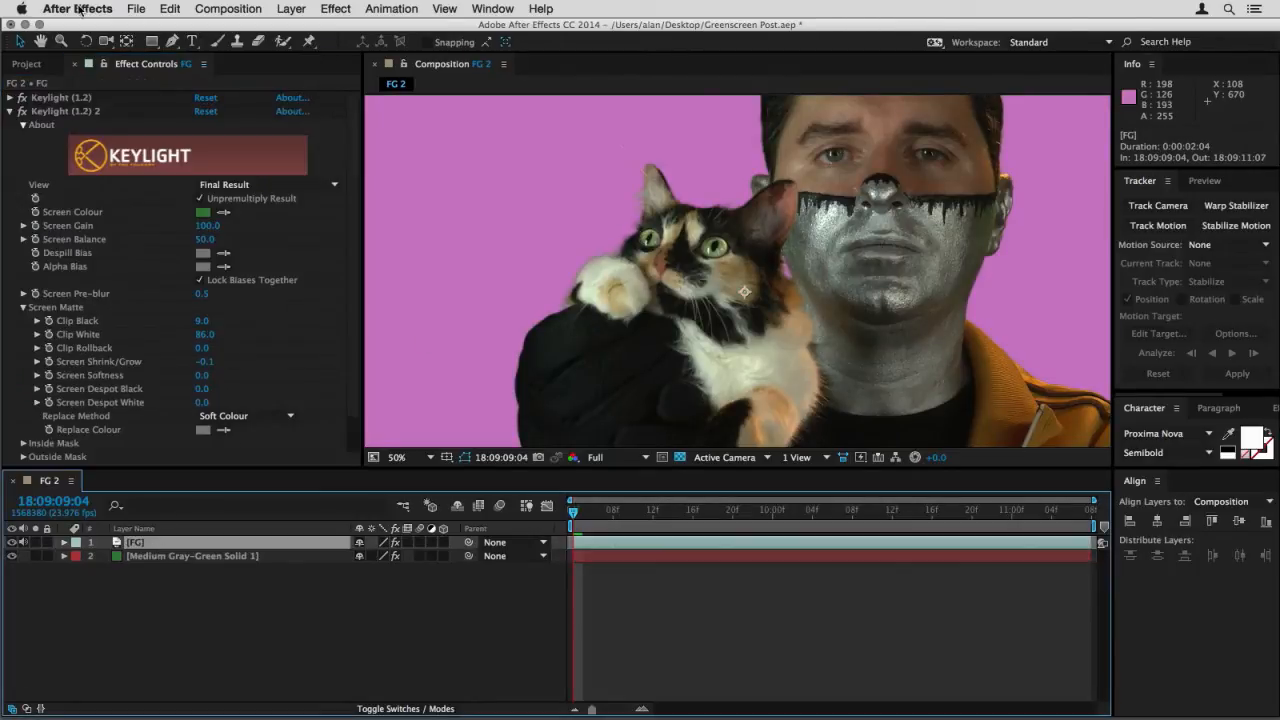
click(11, 111)
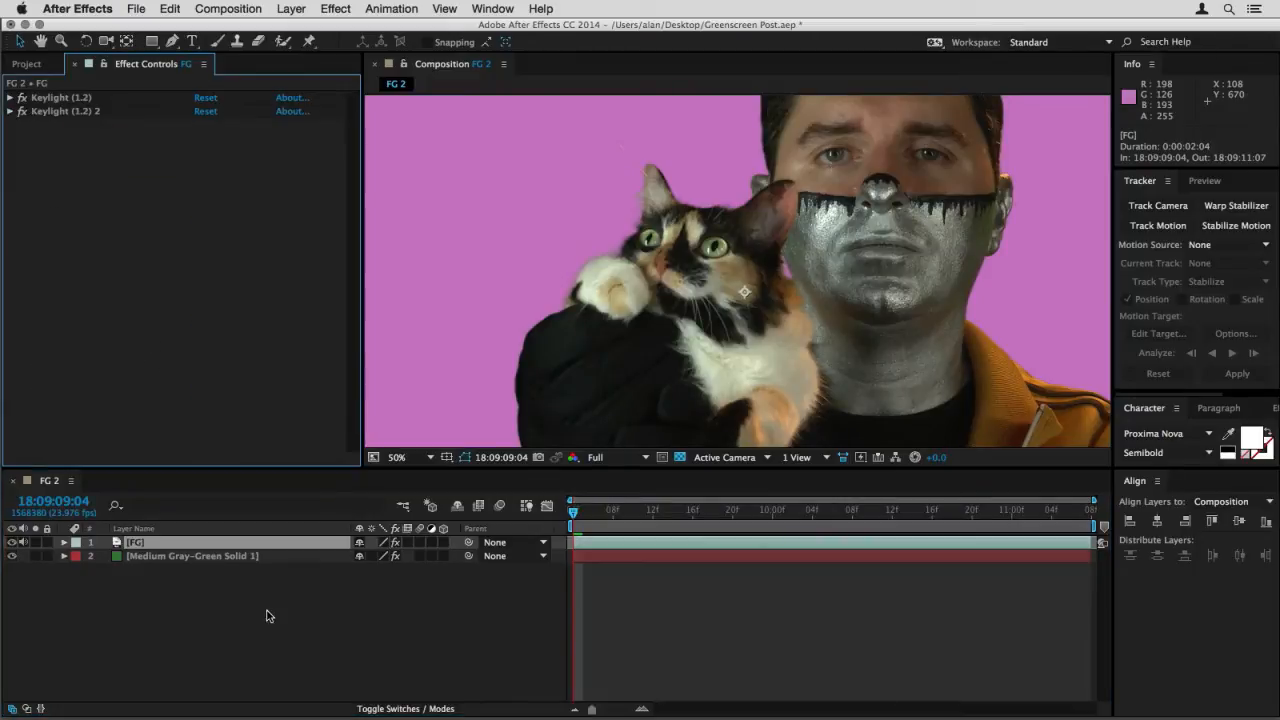
scroll(662, 308, down, 1)
scroll(662, 308, up, 1)
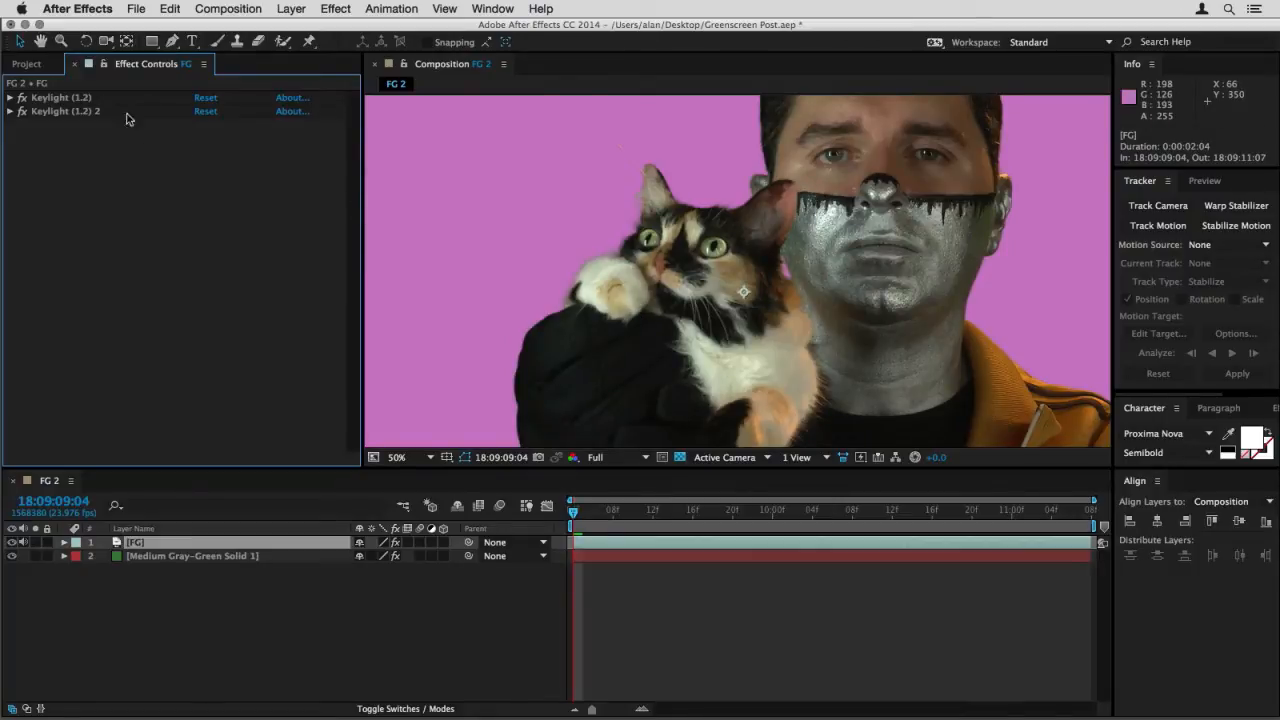
Try a different Screen Balance in the first Keylight, undo the change and collapse the effect
click(45, 98)
click(10, 98)
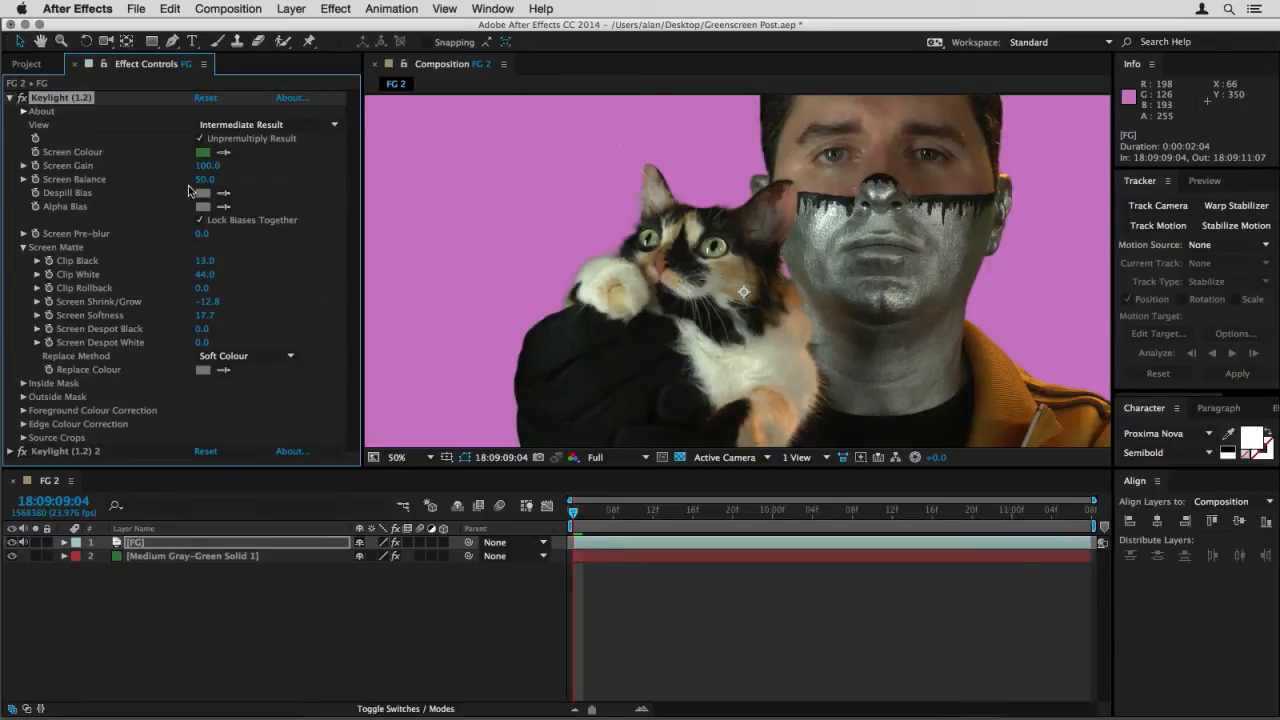
drag(203, 181, 256, 184)
key(super+z)
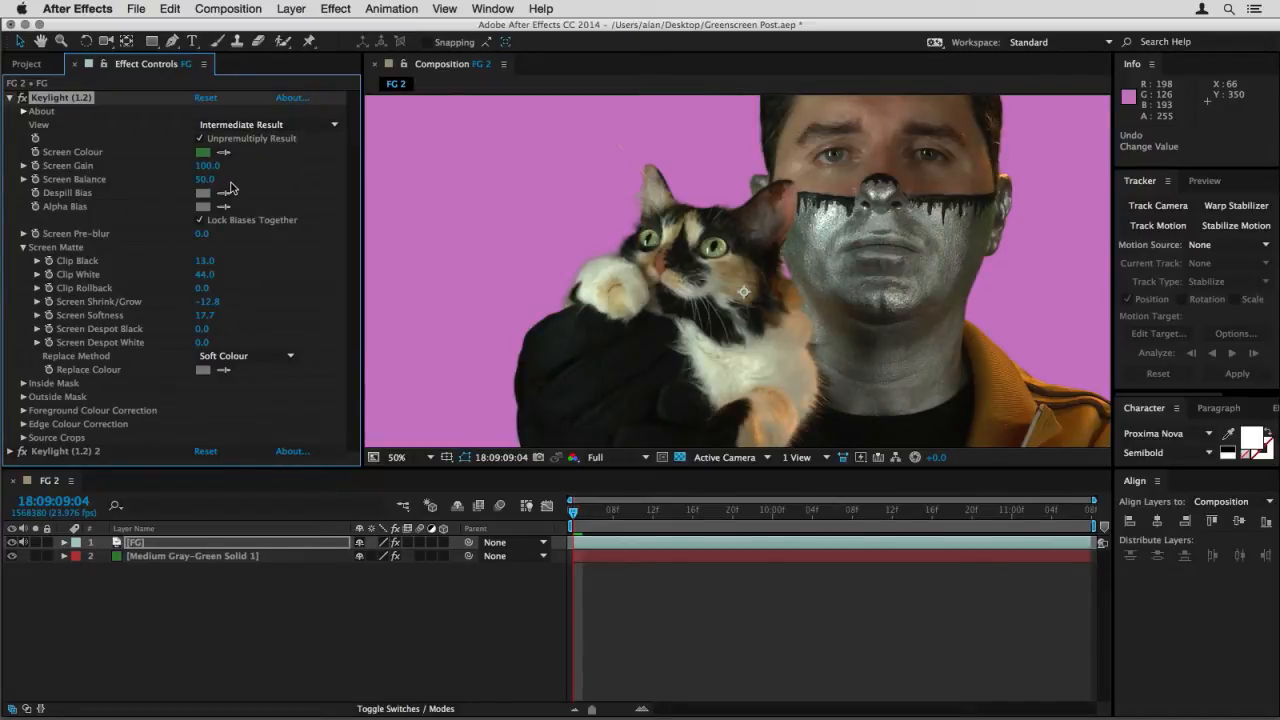
key(period)
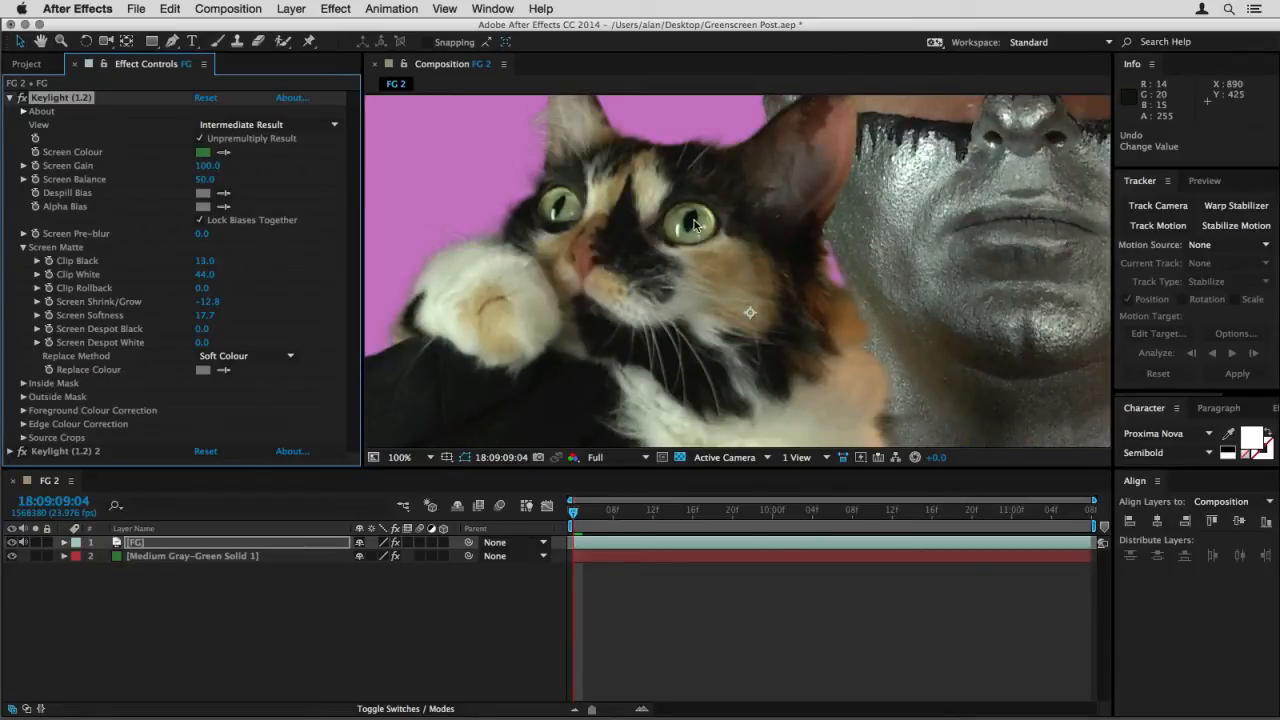
key(comma)
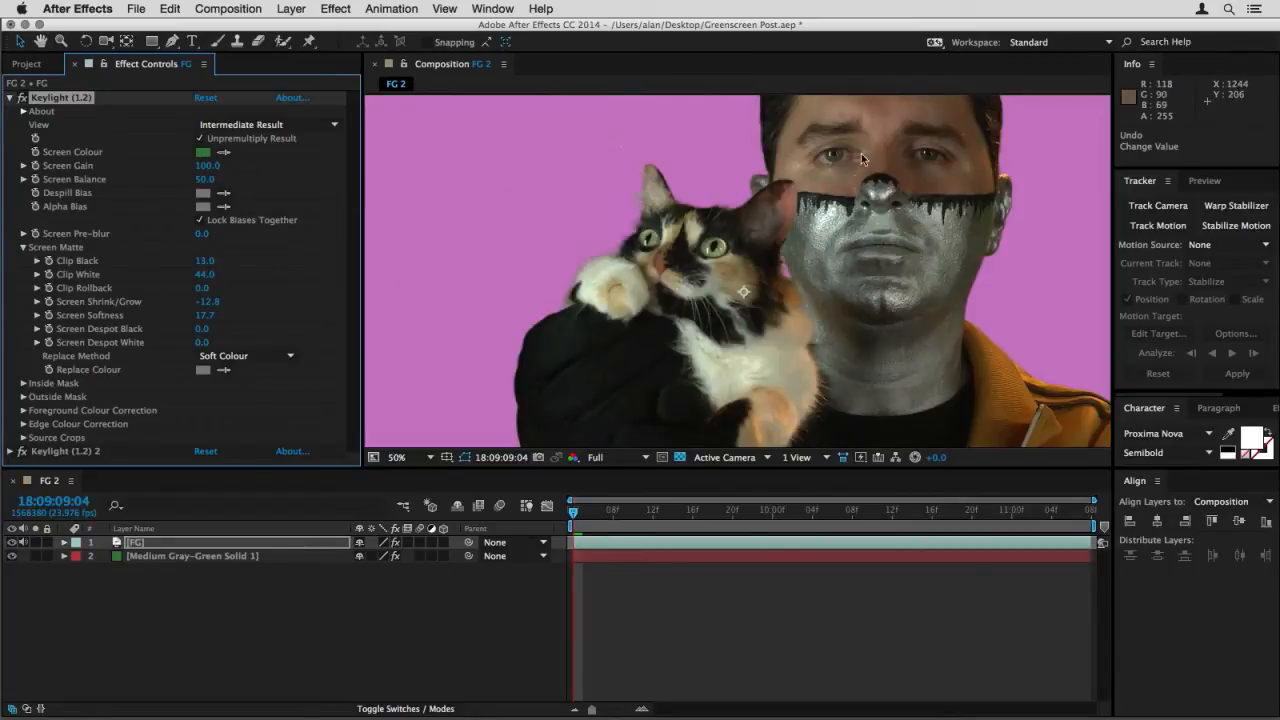
click(10, 98)
Enable the Tint effect on the Medium Gray-Green Solid 1 layer and inspect the keyed FG against the gray background
click(166, 556)
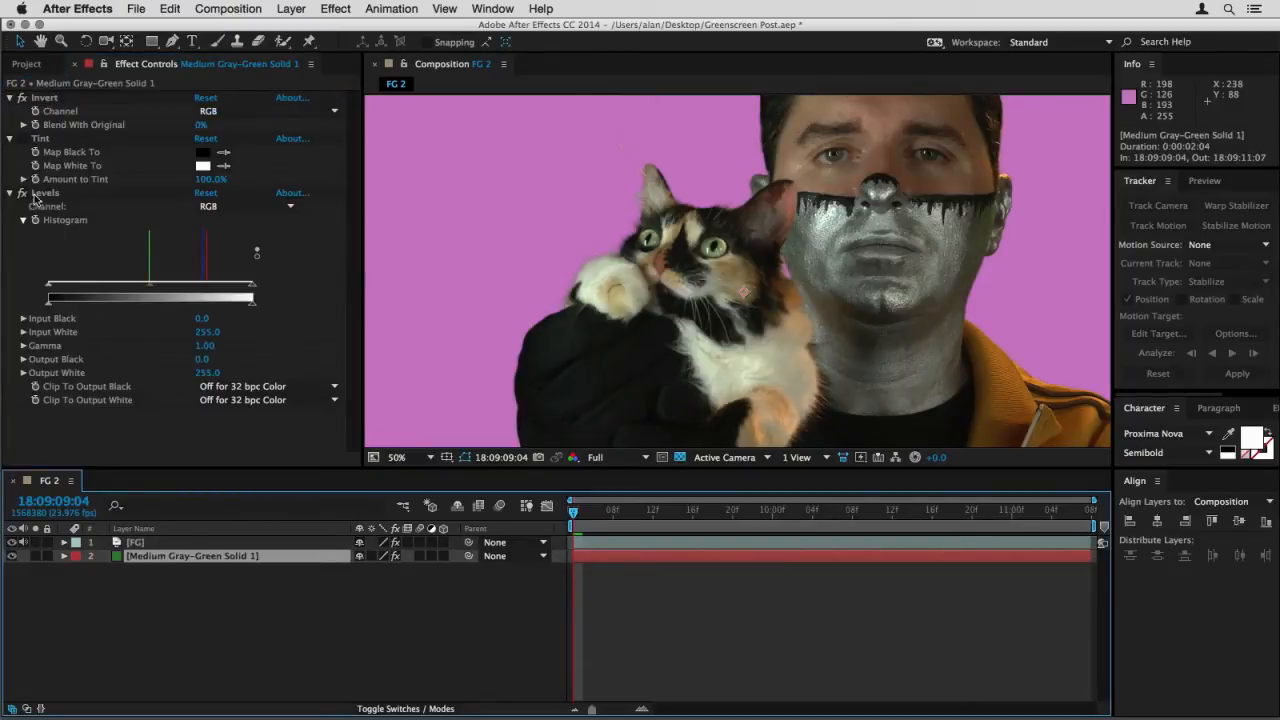
click(22, 139)
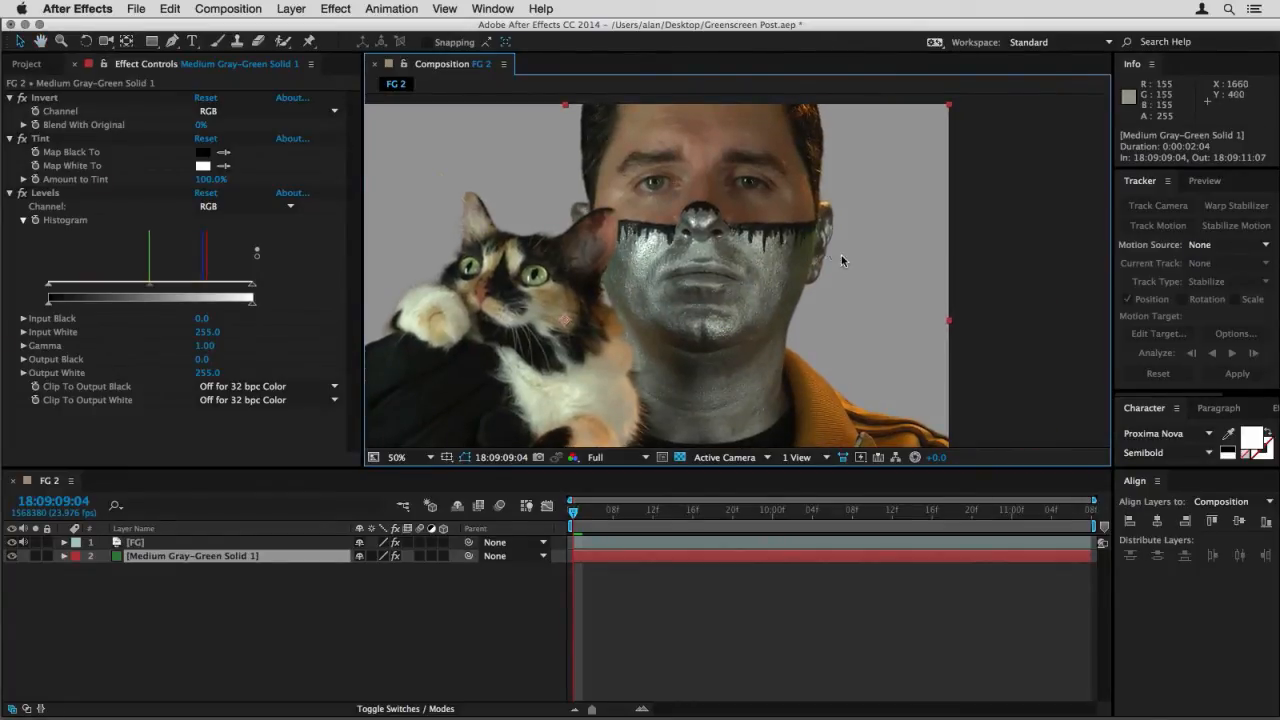
scroll(785, 283, up, 2)
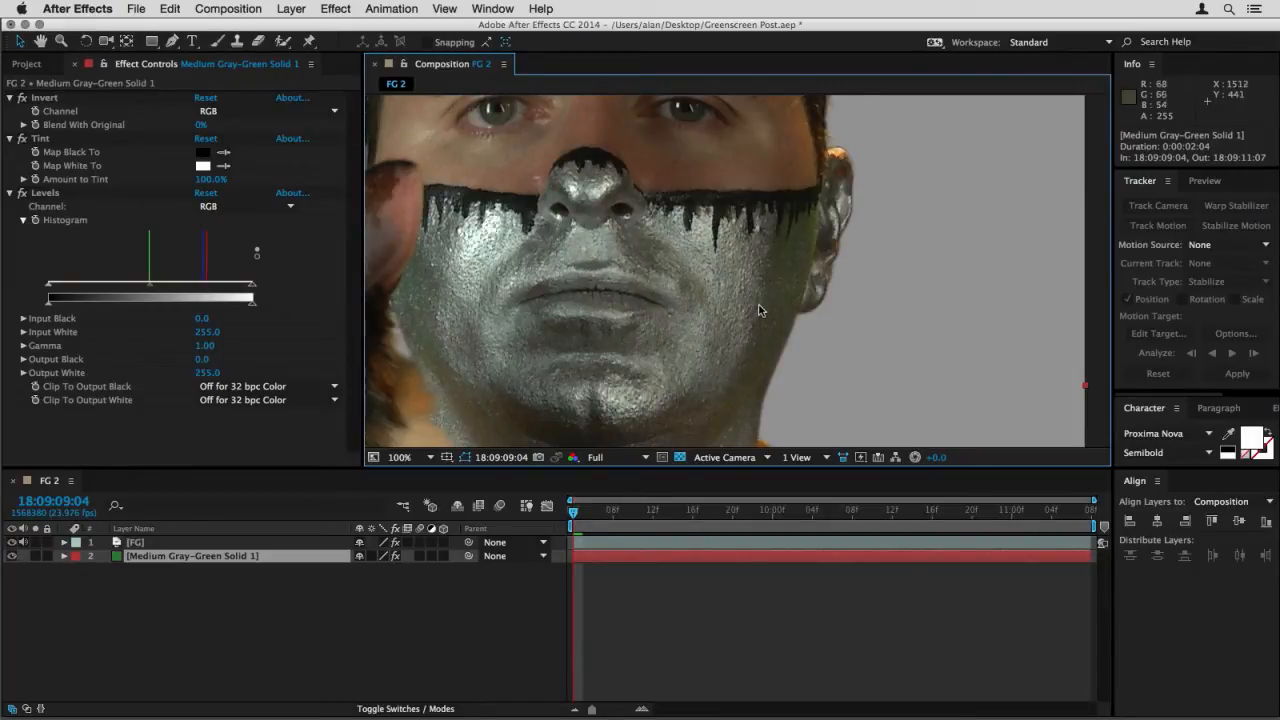
key(comma)
drag(717, 306, 884, 281)
key(v)
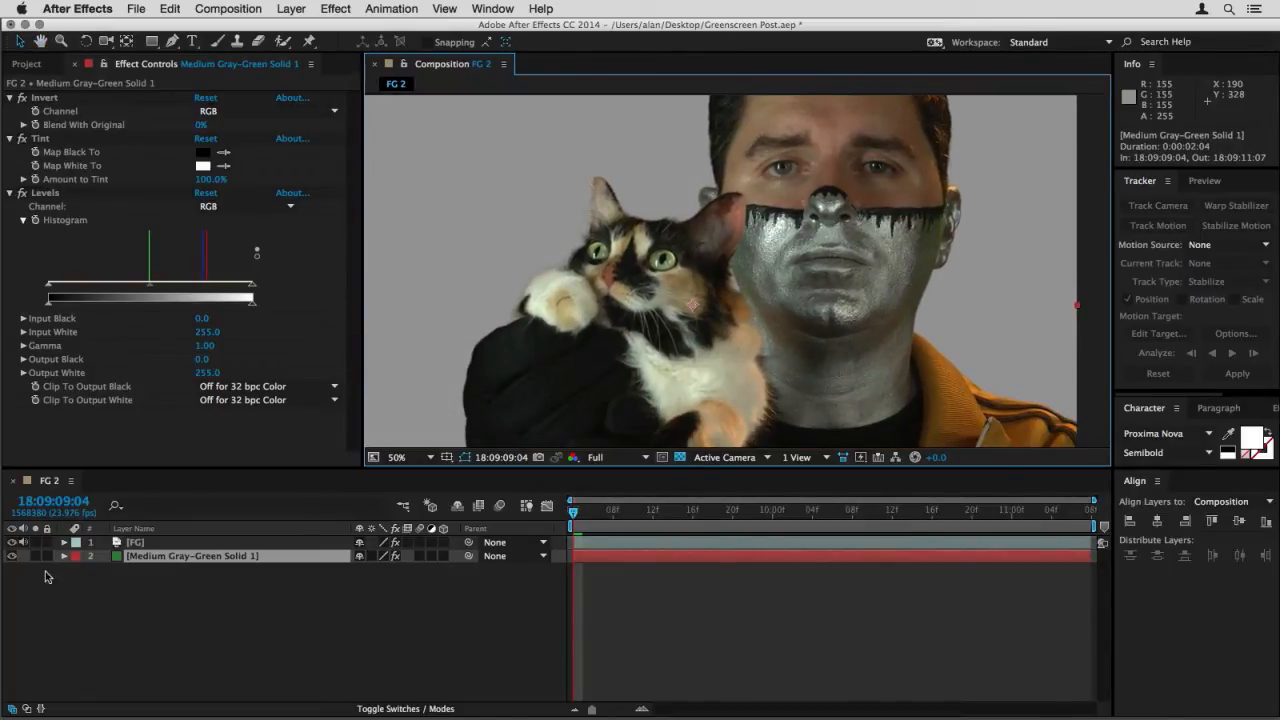
click(136, 543)
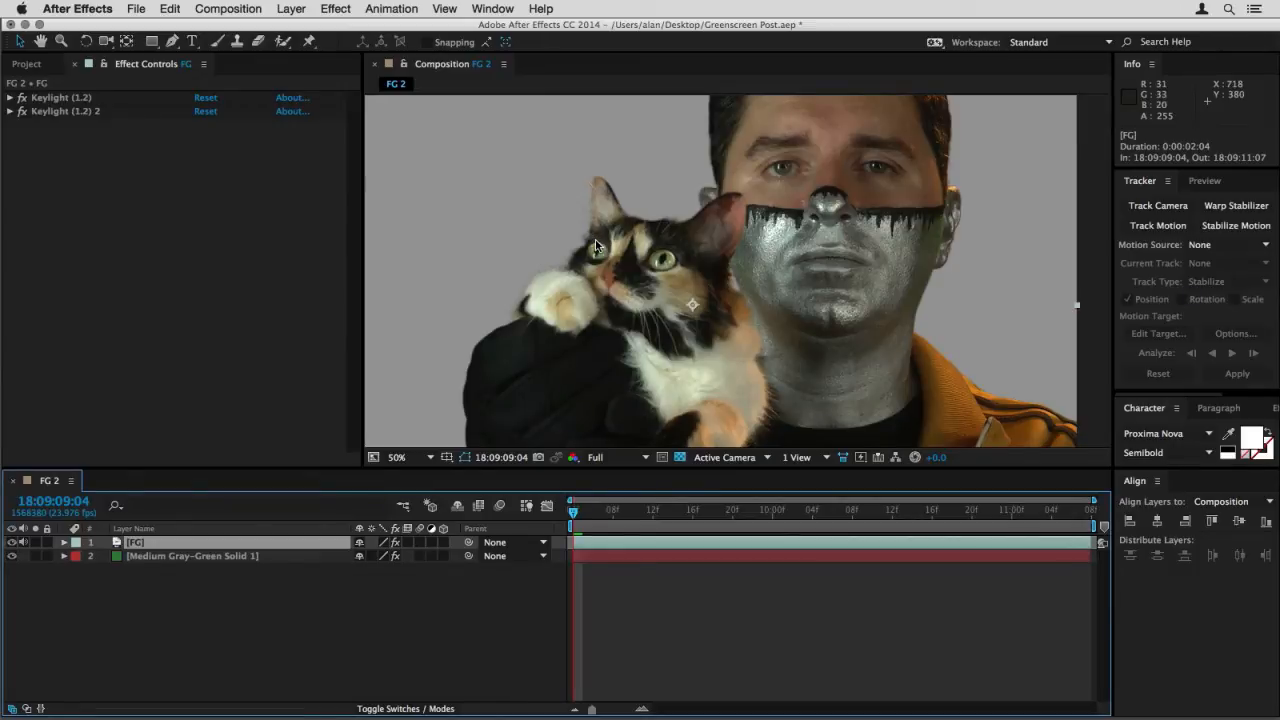
key(comma)
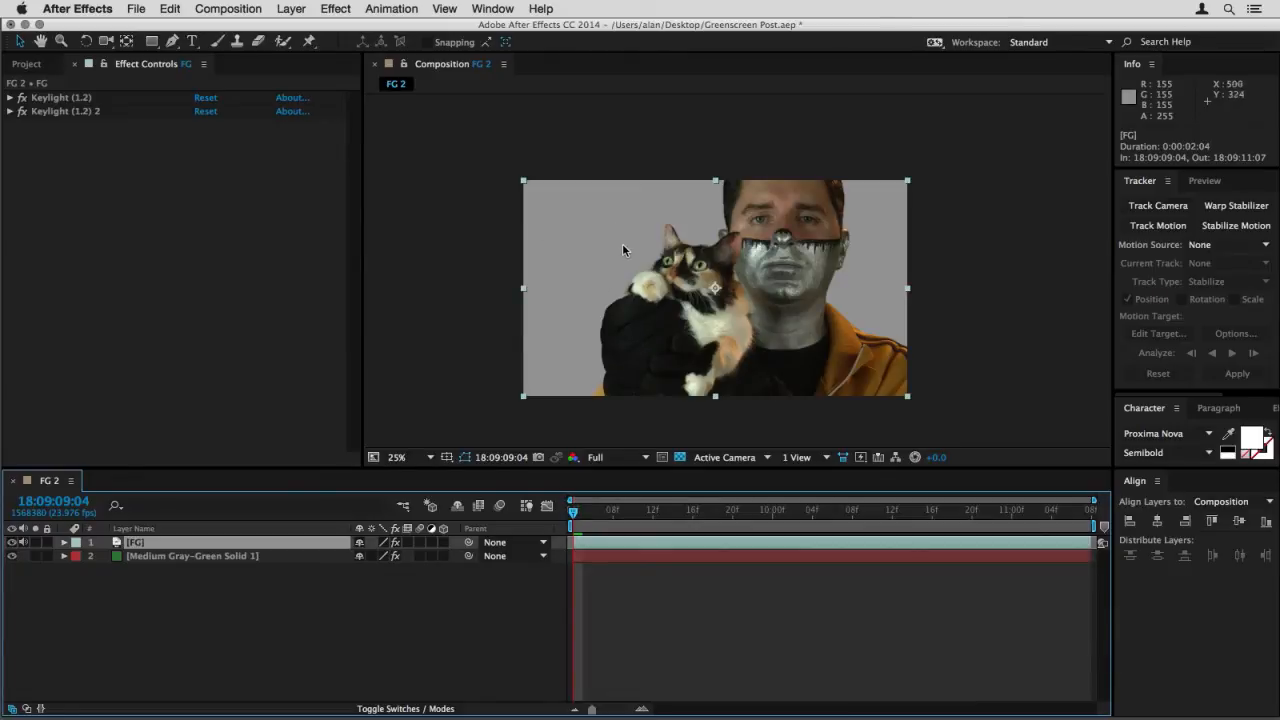
Shift the FG layer 350 px to the right to Position 1310, 540 and inspect its cut-off edge against the gray background
key(period)
drag(613, 250, 872, 352)
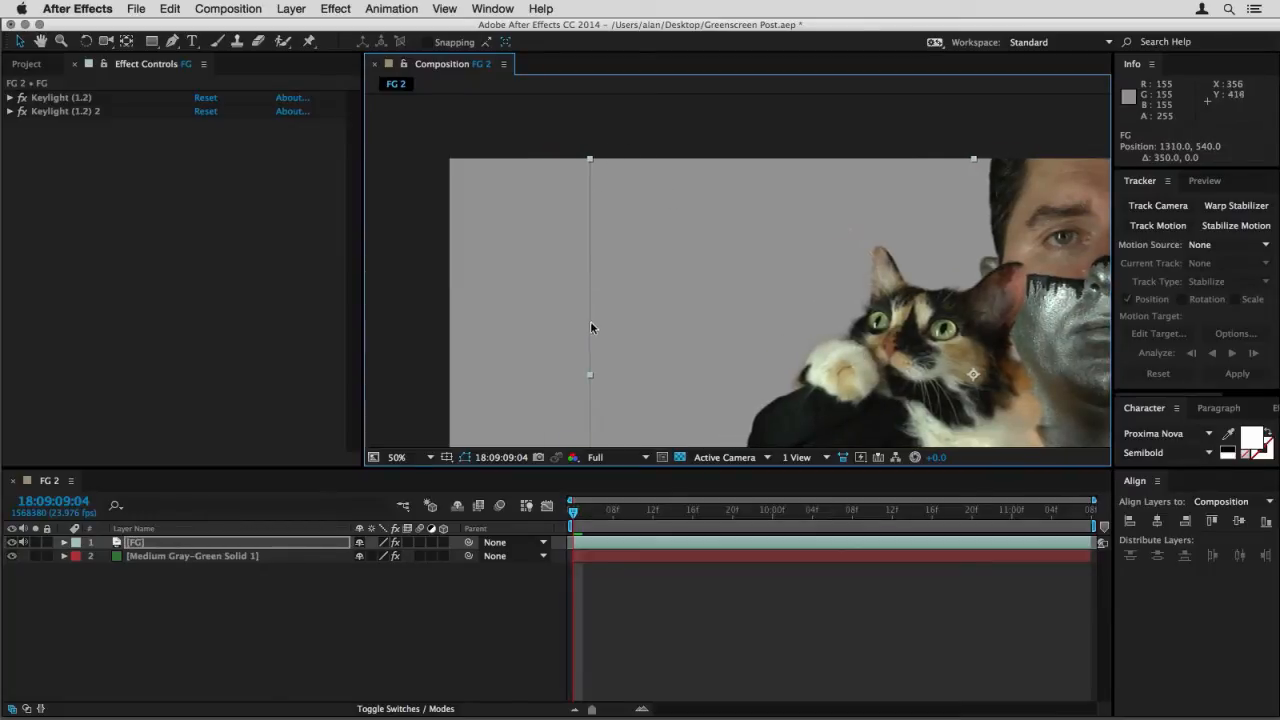
scroll(585, 195, up, 1)
scroll(585, 195, down, 1)
scroll(583, 316, up, 2)
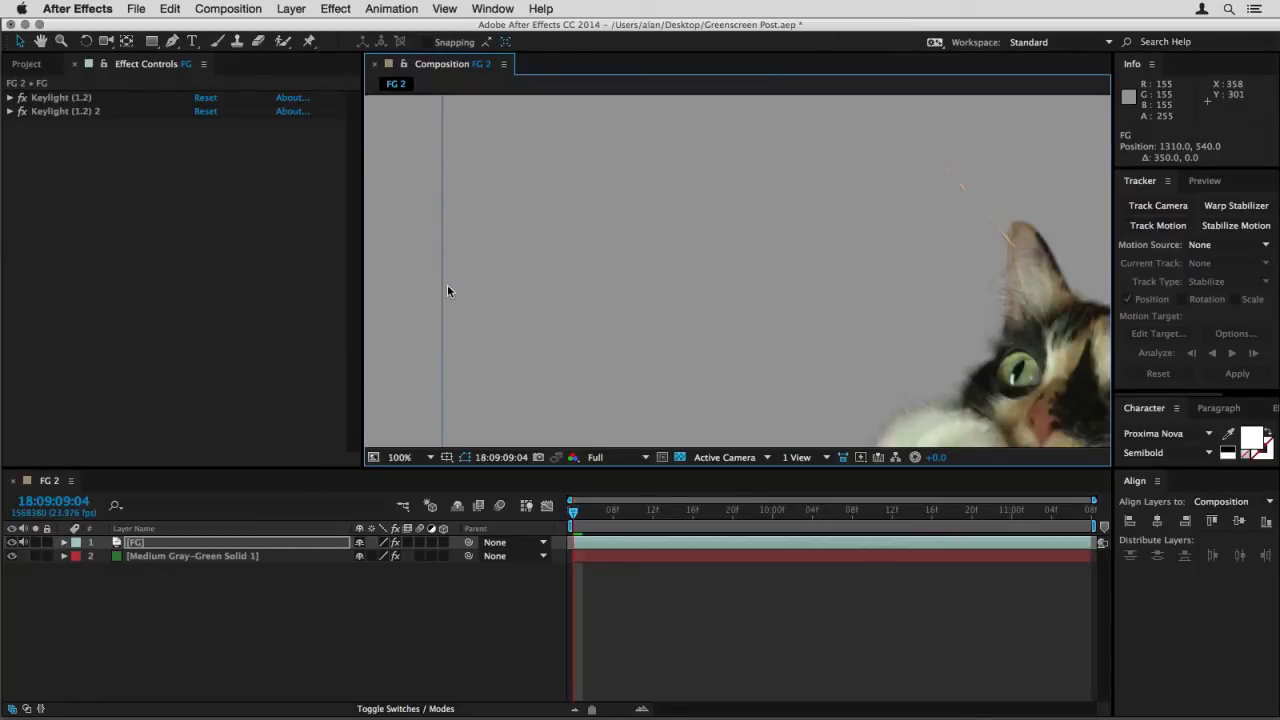
scroll(447, 284, down, 2)
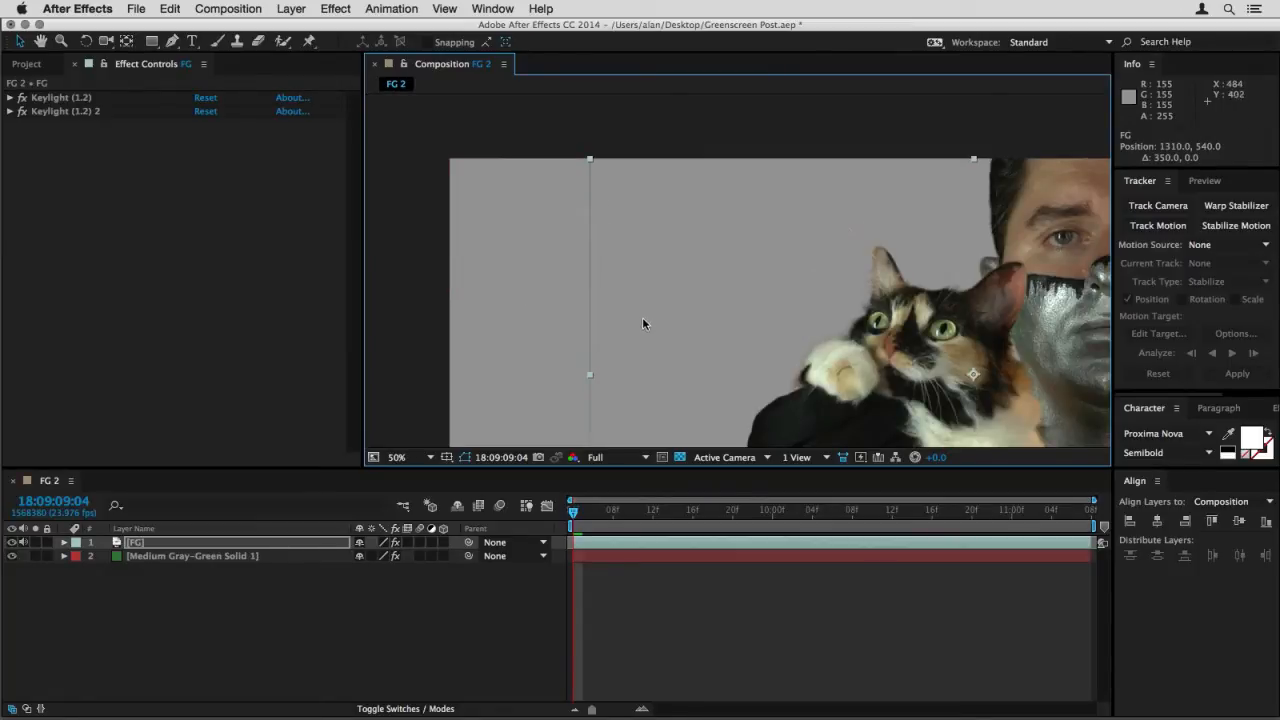
scroll(743, 323, down, 2)
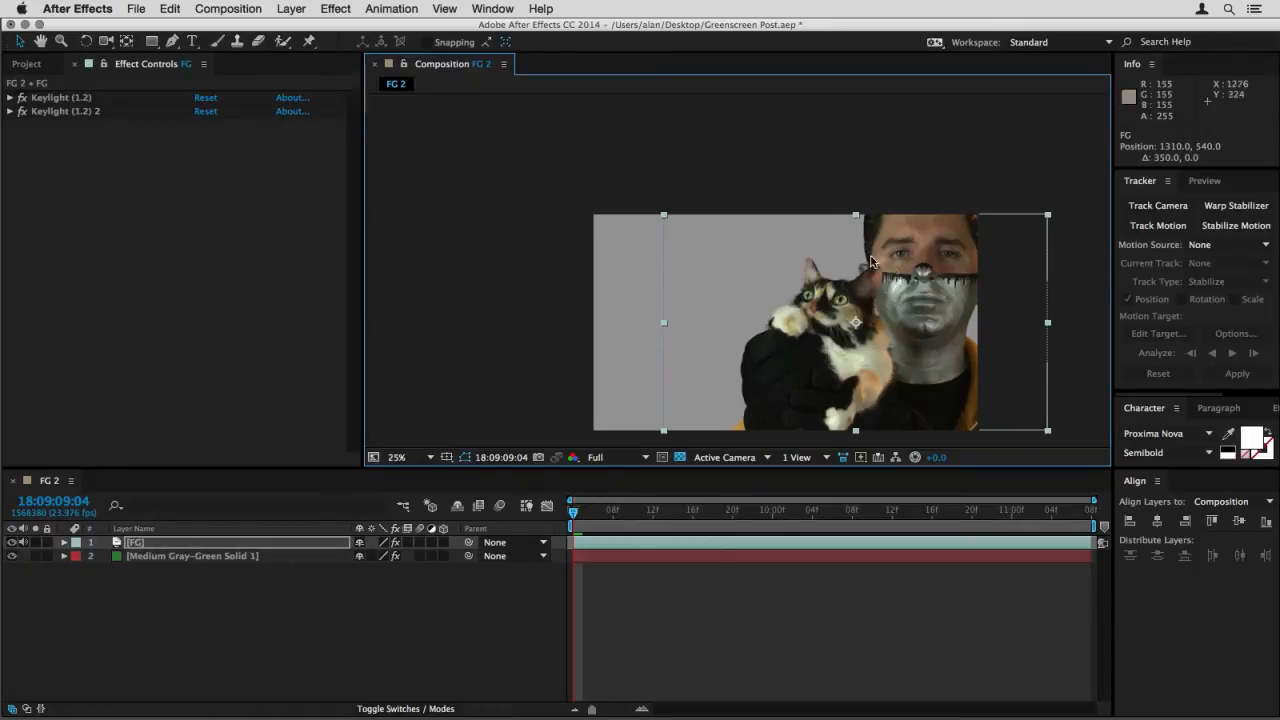
click(182, 628)
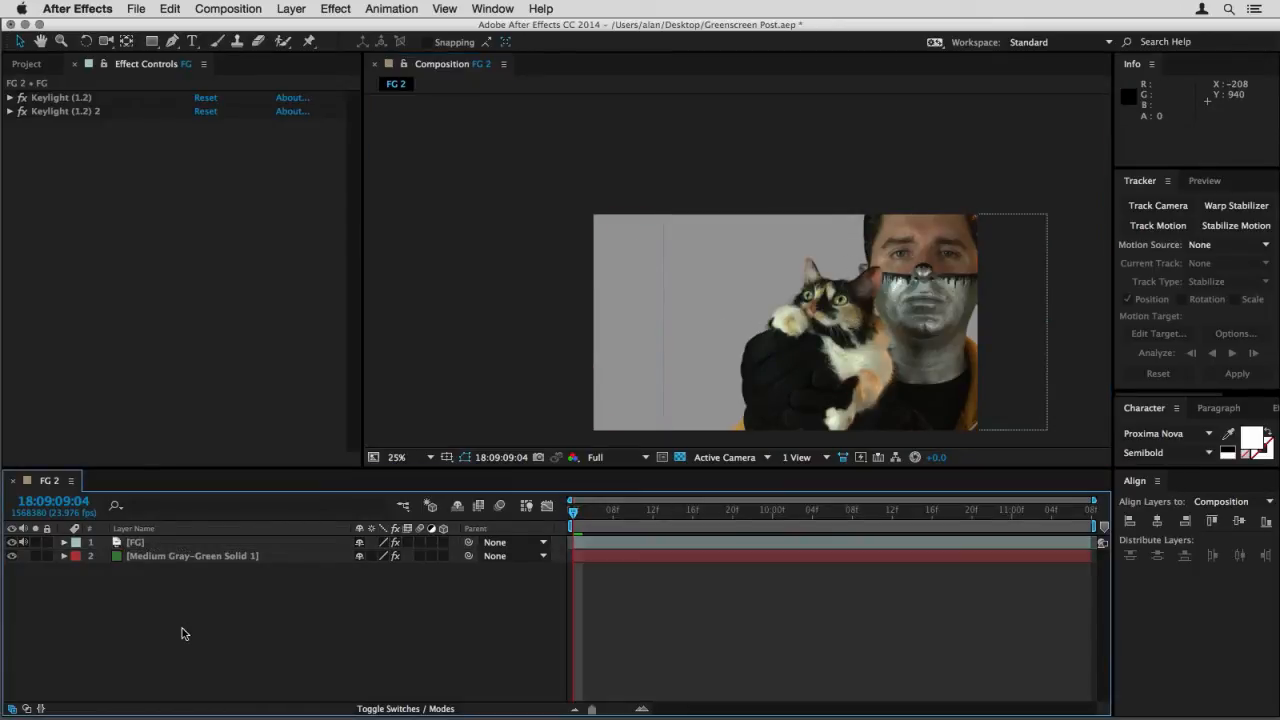
Draw an elliptical mask around the cat on the FG layer
click(172, 543)
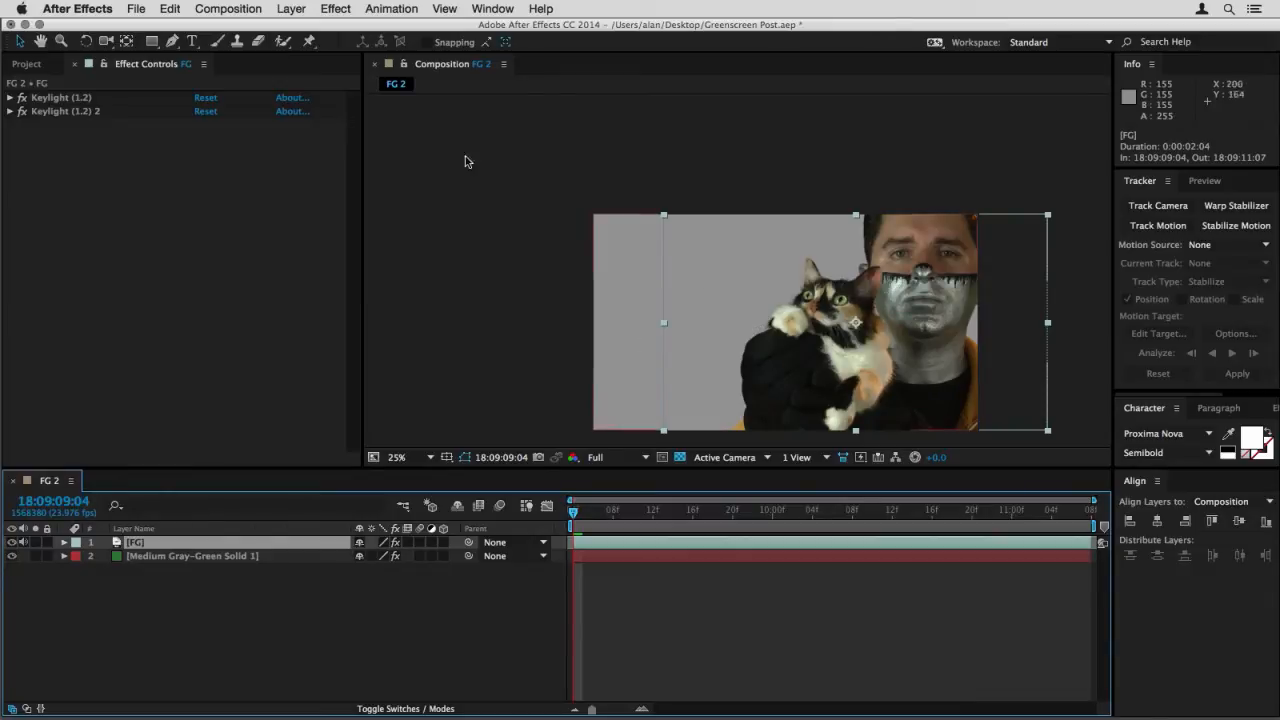
click(154, 43)
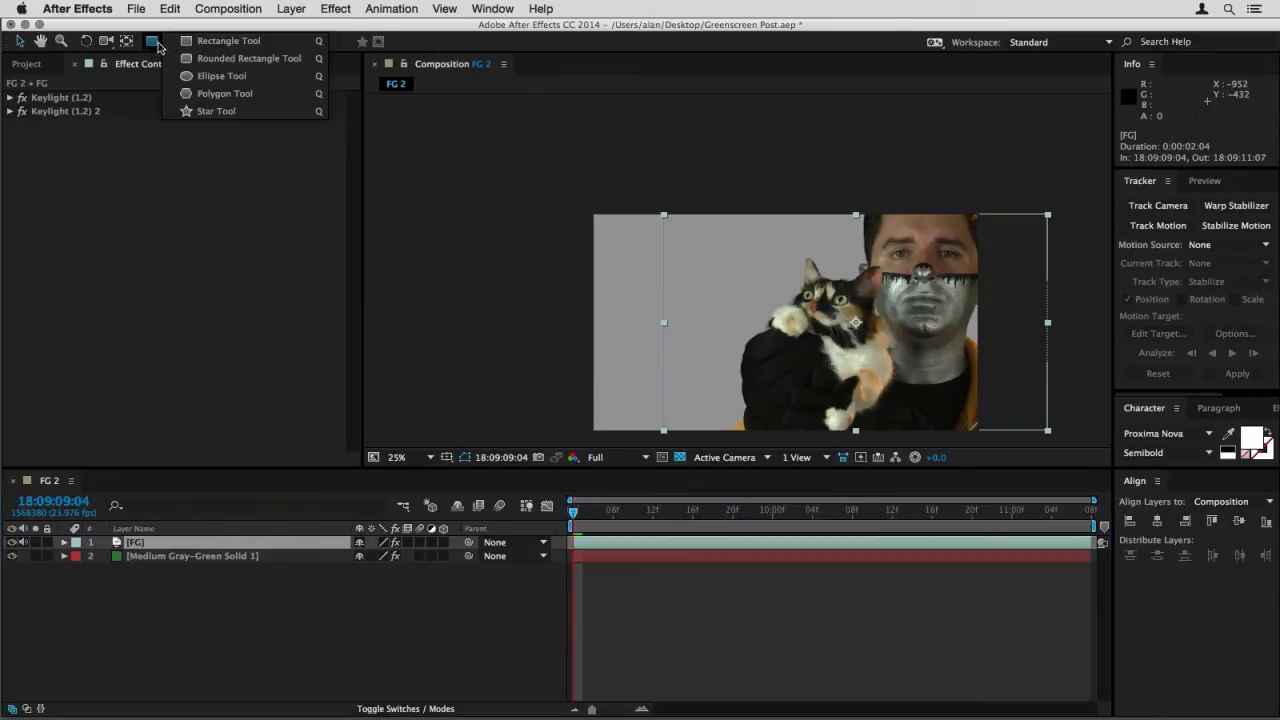
click(205, 76)
drag(772, 250, 911, 378)
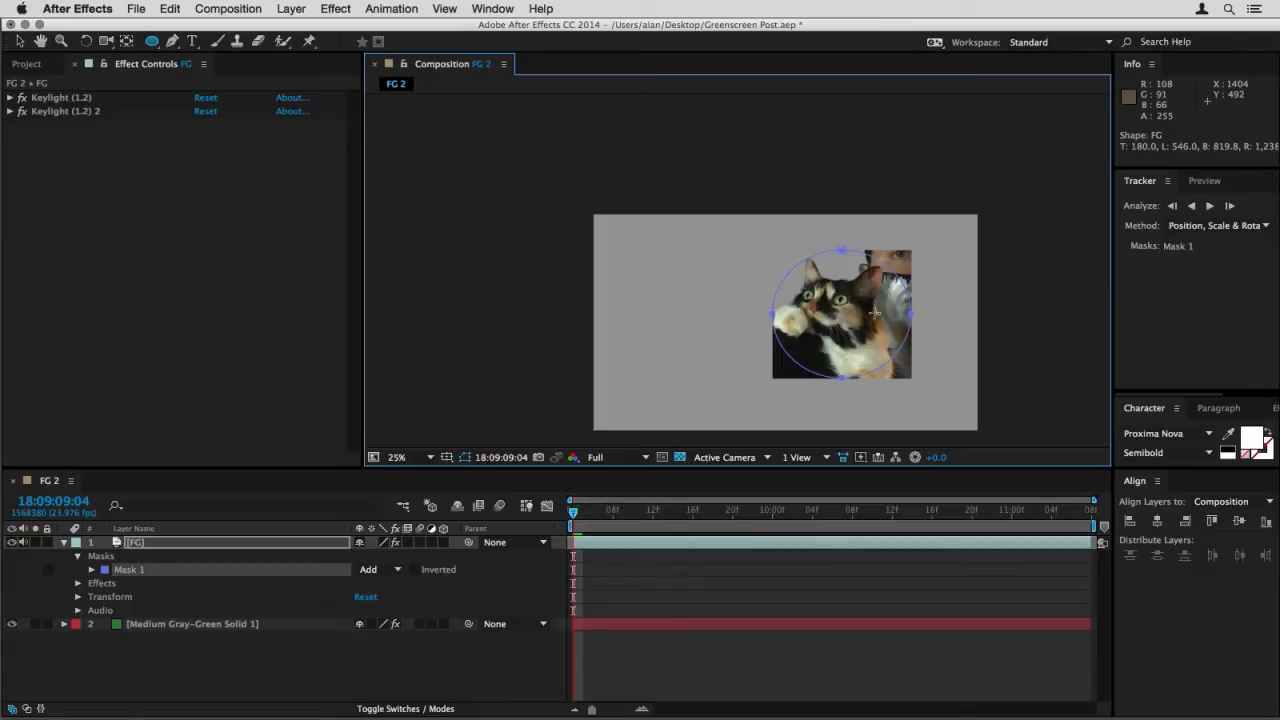
Enlarge the elliptical mask on all sides, extending beyond the frame's upper and lower edges and reaching across the man's nose
key(v)
double_click(840, 378)
drag(840, 378, 841, 477)
drag(770, 346, 694, 348)
drag(803, 231, 802, 158)
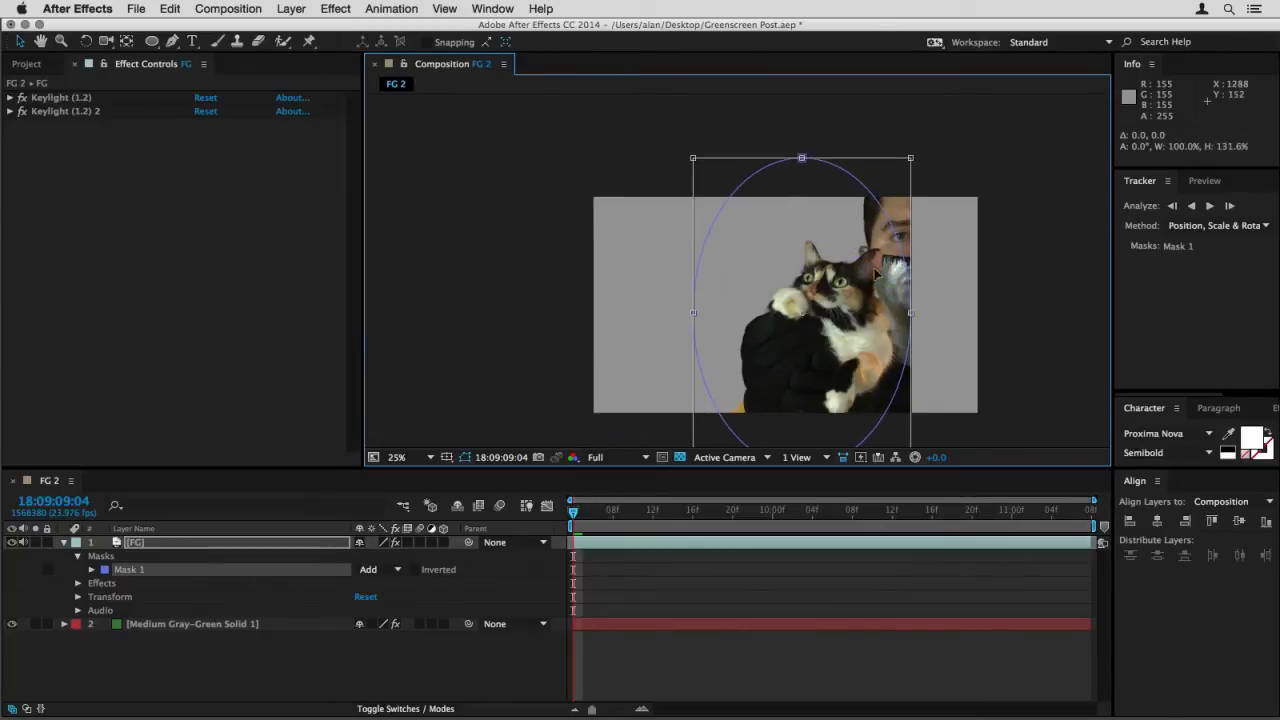
mouse_move(910, 312)
mouse_down()
mouse_move(1058, 316)
mouse_move(934, 318)
mouse_up()
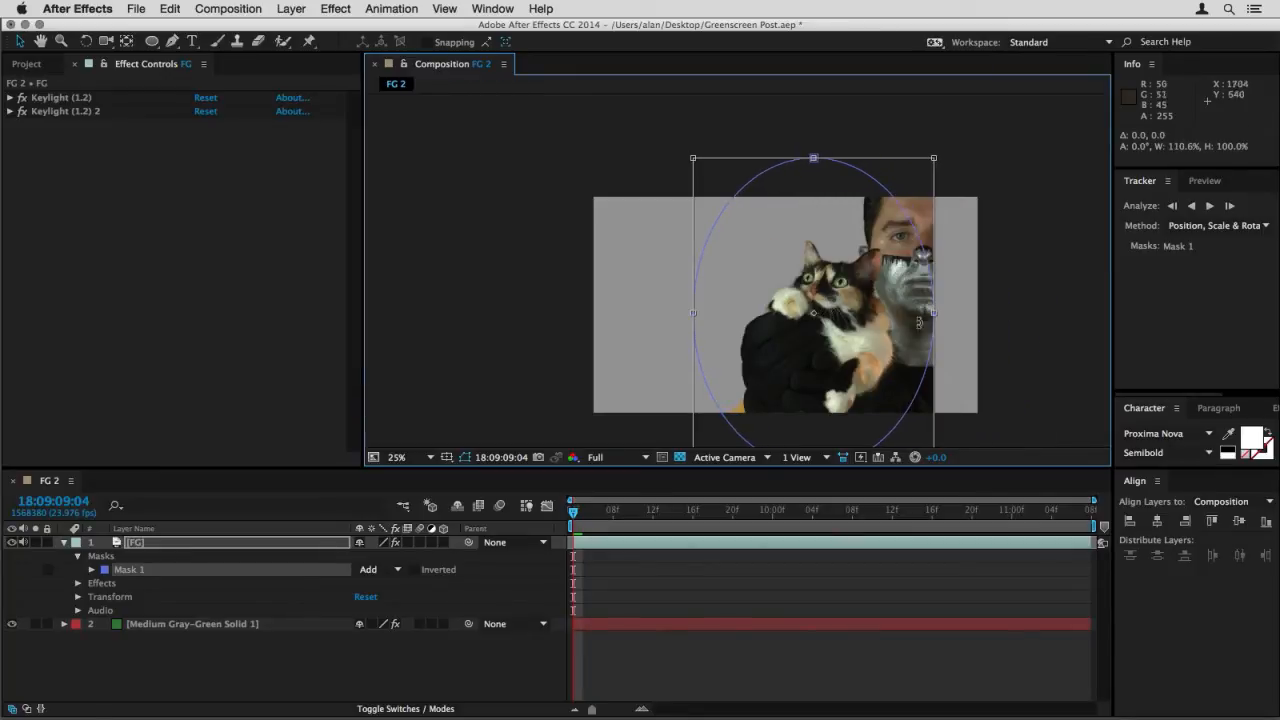
Pre-compose the FG layer as FG Comp 1, leaving all attributes in FG 2
key(period)
key(space)
drag(755, 232, 650, 247)
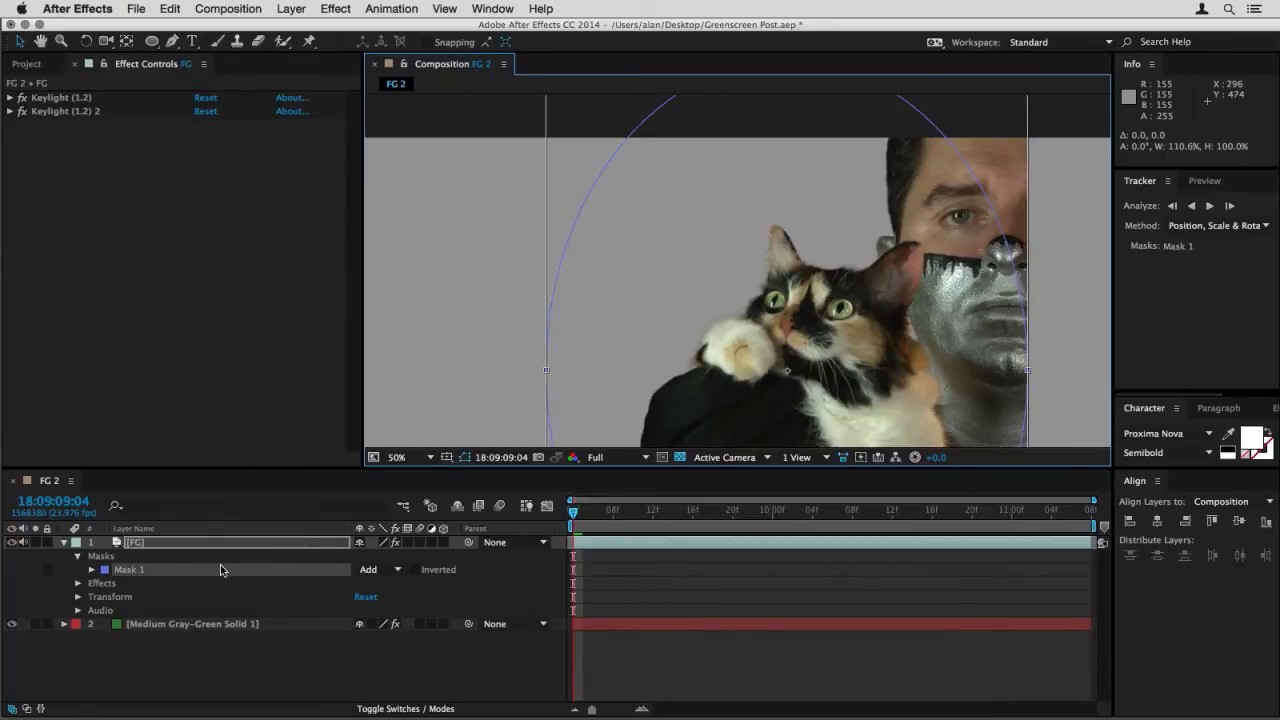
click(146, 543)
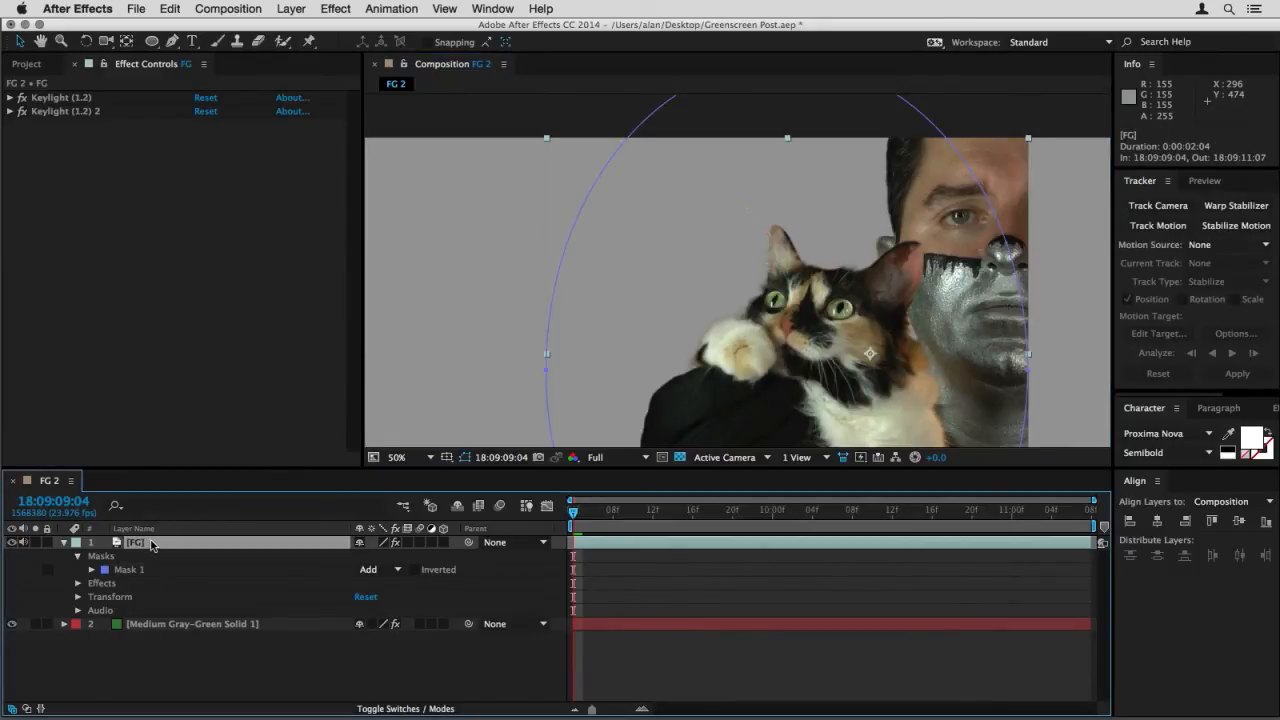
key(super+shift+c)
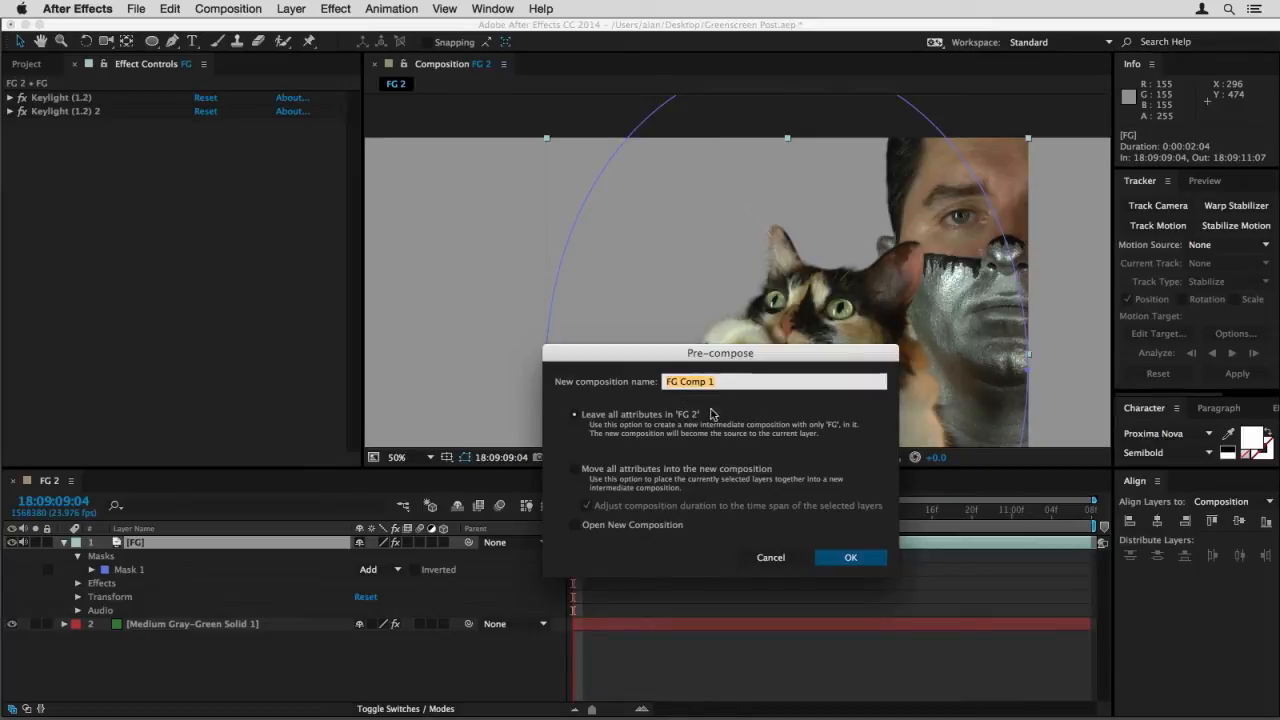
click(838, 556)
Open FG Comp 1 and set up a new solid 50 px wide and 50 px high above the FG footage
double_click(213, 543)
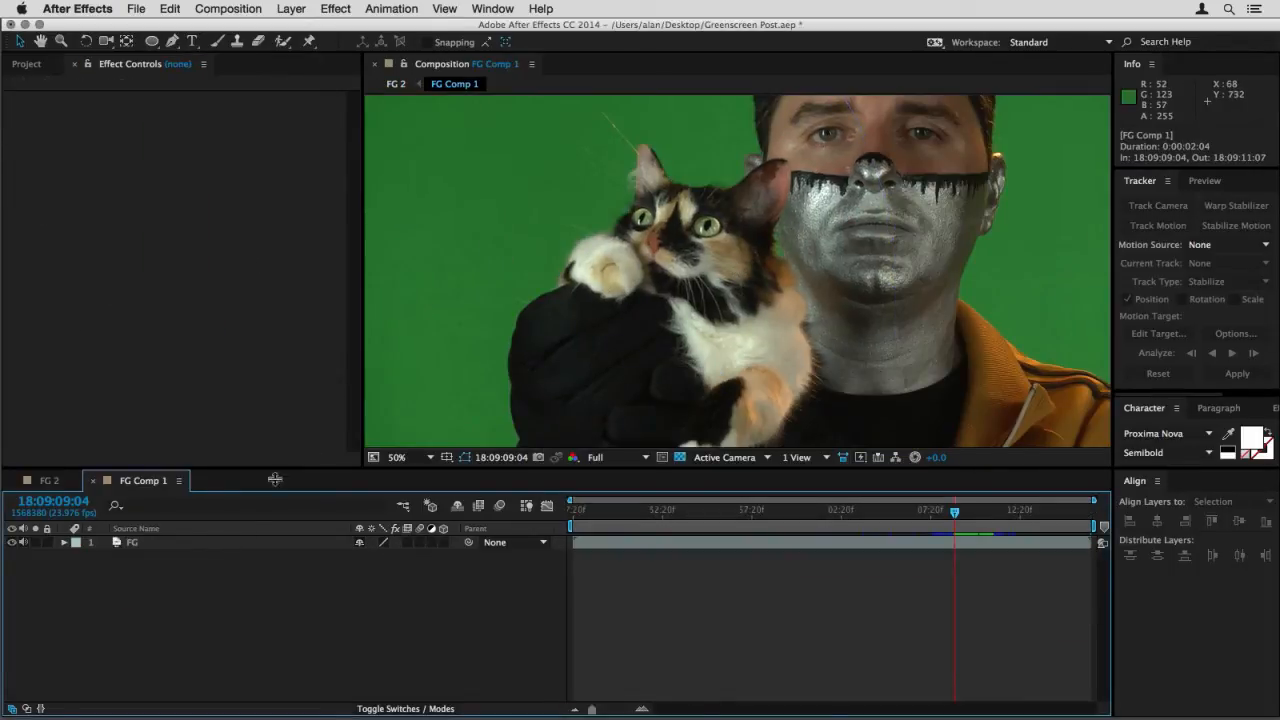
click(197, 541)
key(super+y)
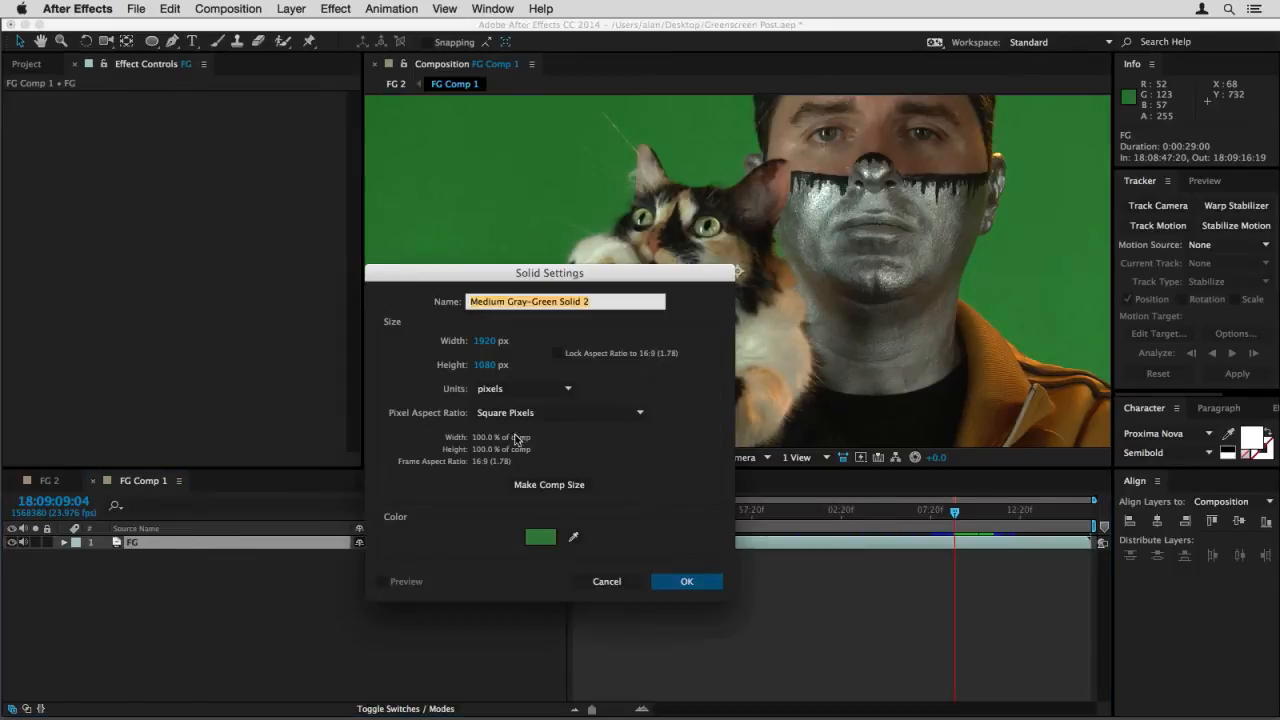
click(486, 341)
text(50)
key(Tab)
text(50)
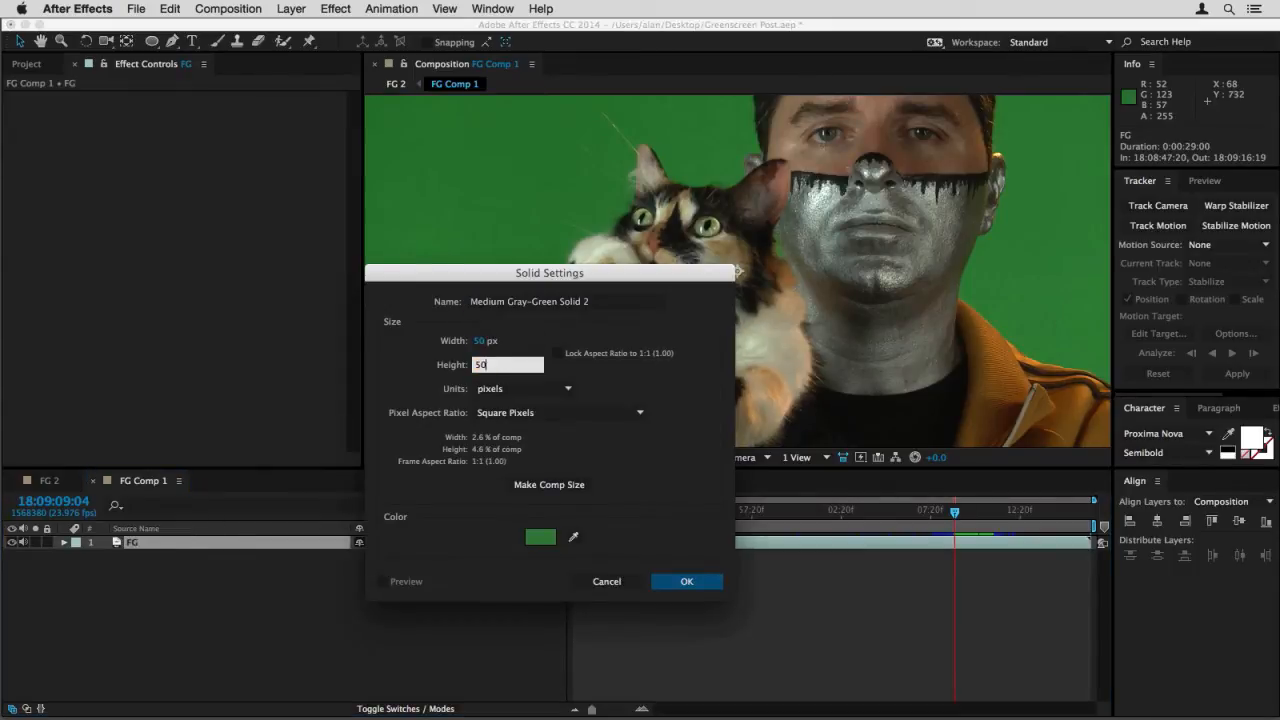
key(Tab)
Give the new solid a red color and create it
click(541, 540)
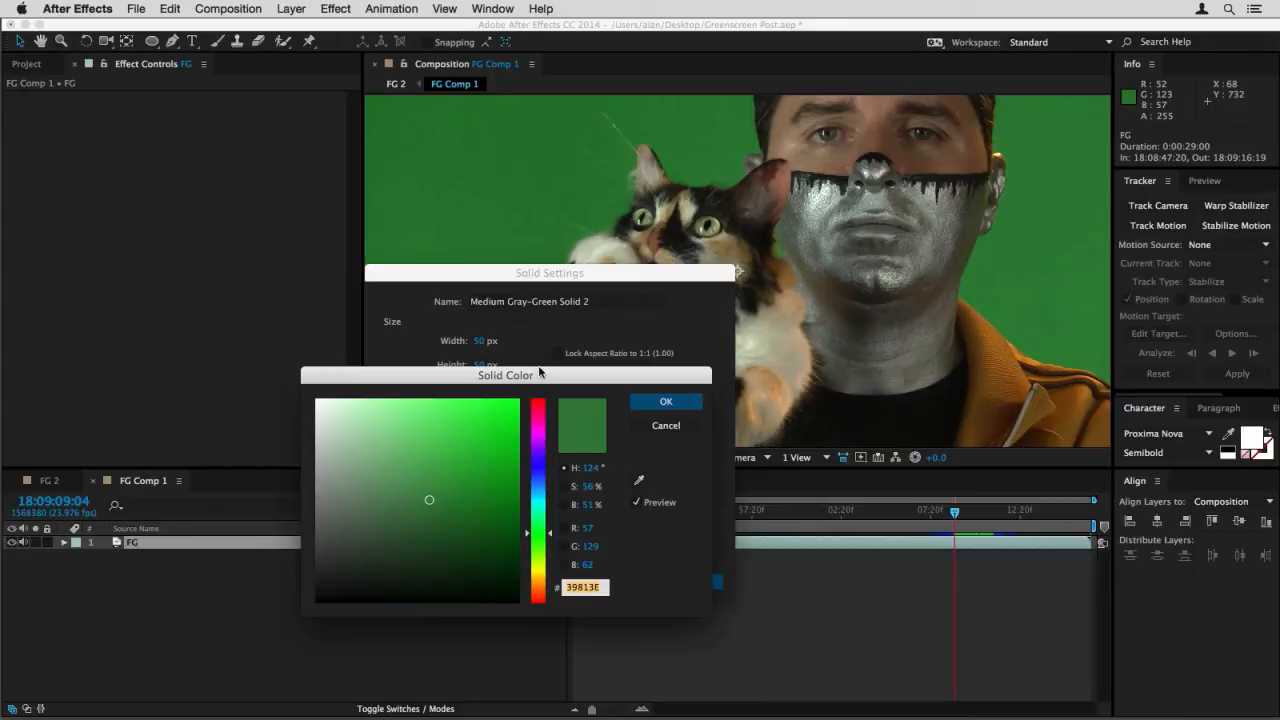
click(538, 404)
drag(504, 406, 484, 440)
click(666, 401)
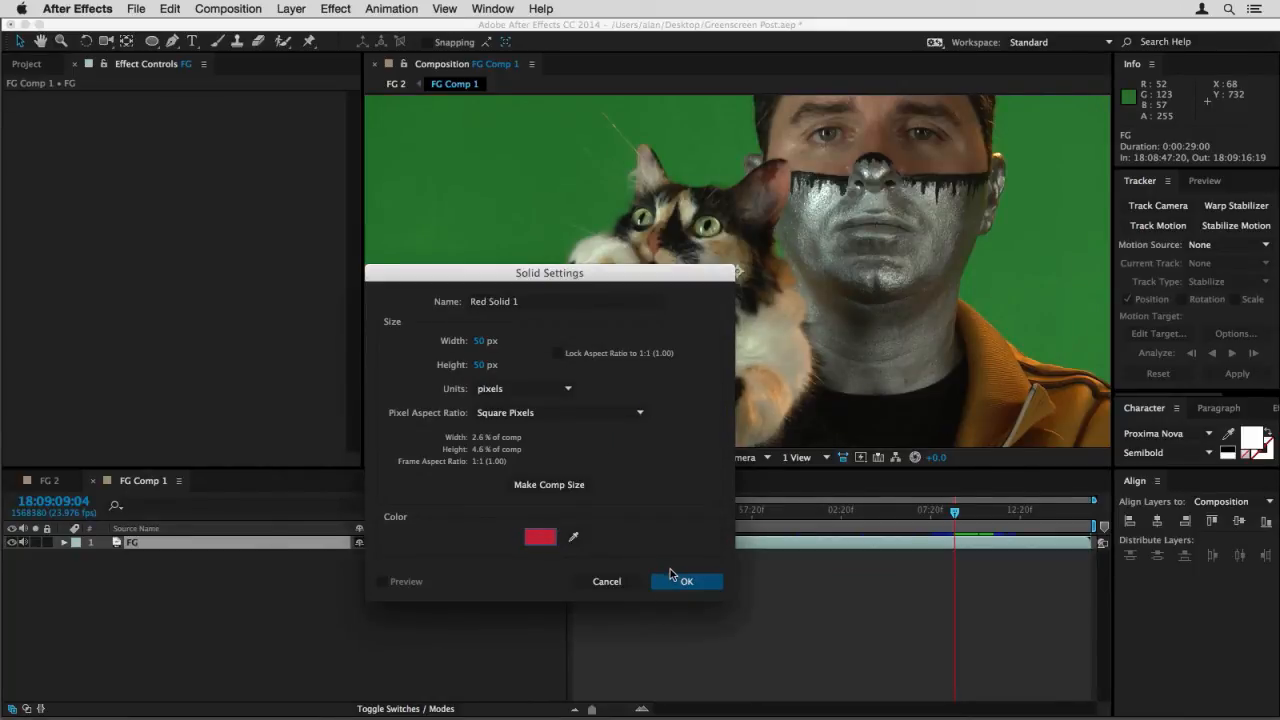
click(674, 580)
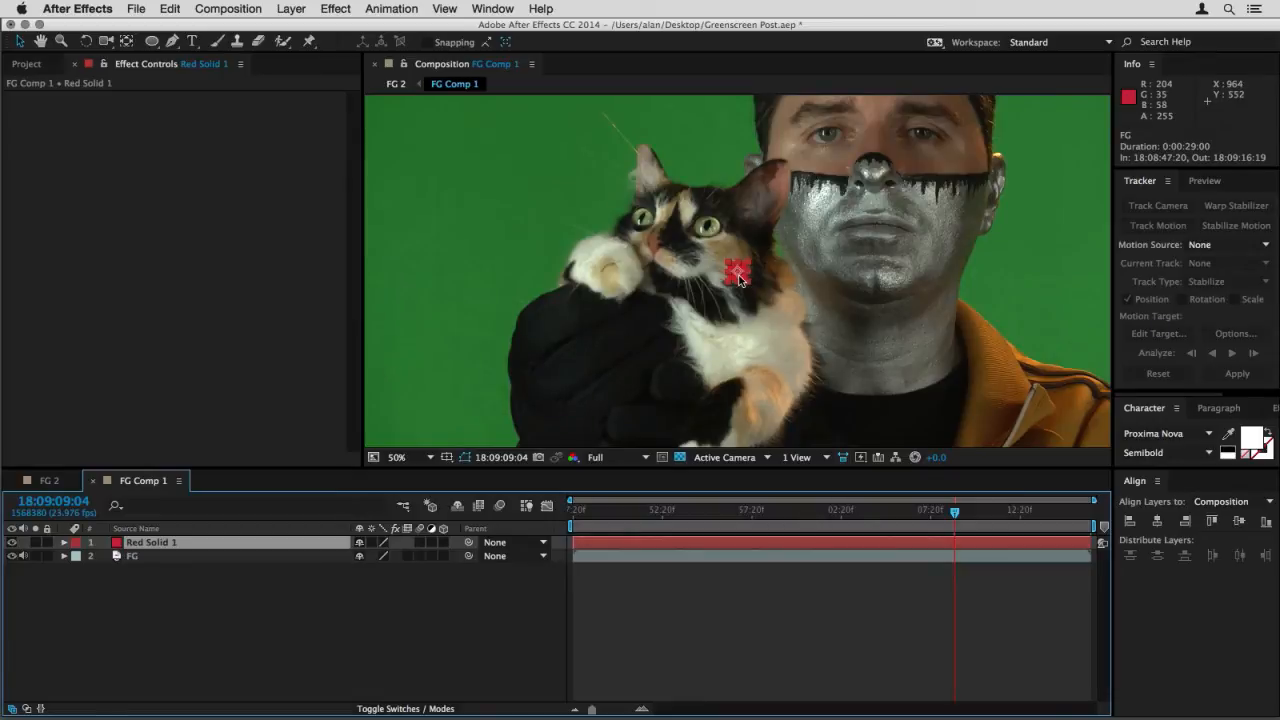
Place the red solid beside the cat's head at Position 602, 358 and return to the FG 2 composition
drag(742, 278, 599, 206)
key(Right)
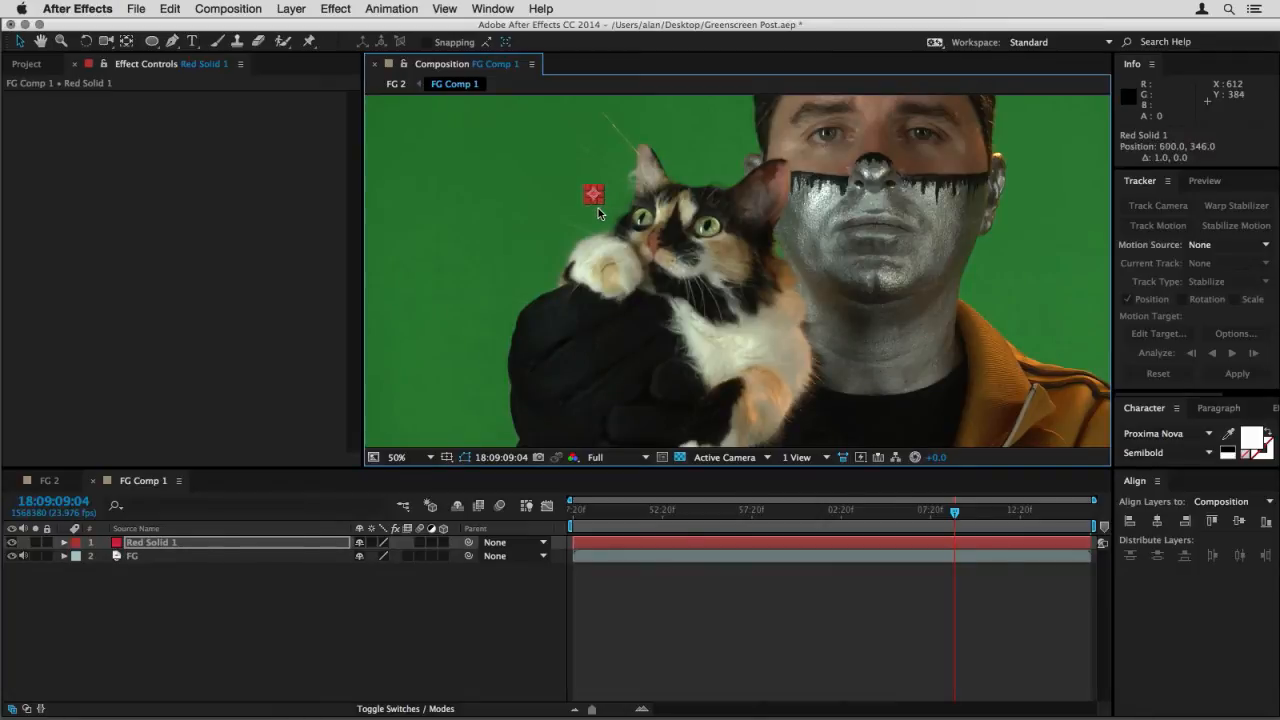
key(Down)
key(Down)
key(Down)
key(Down)
key(Down)
key(Down)
click(93, 485)
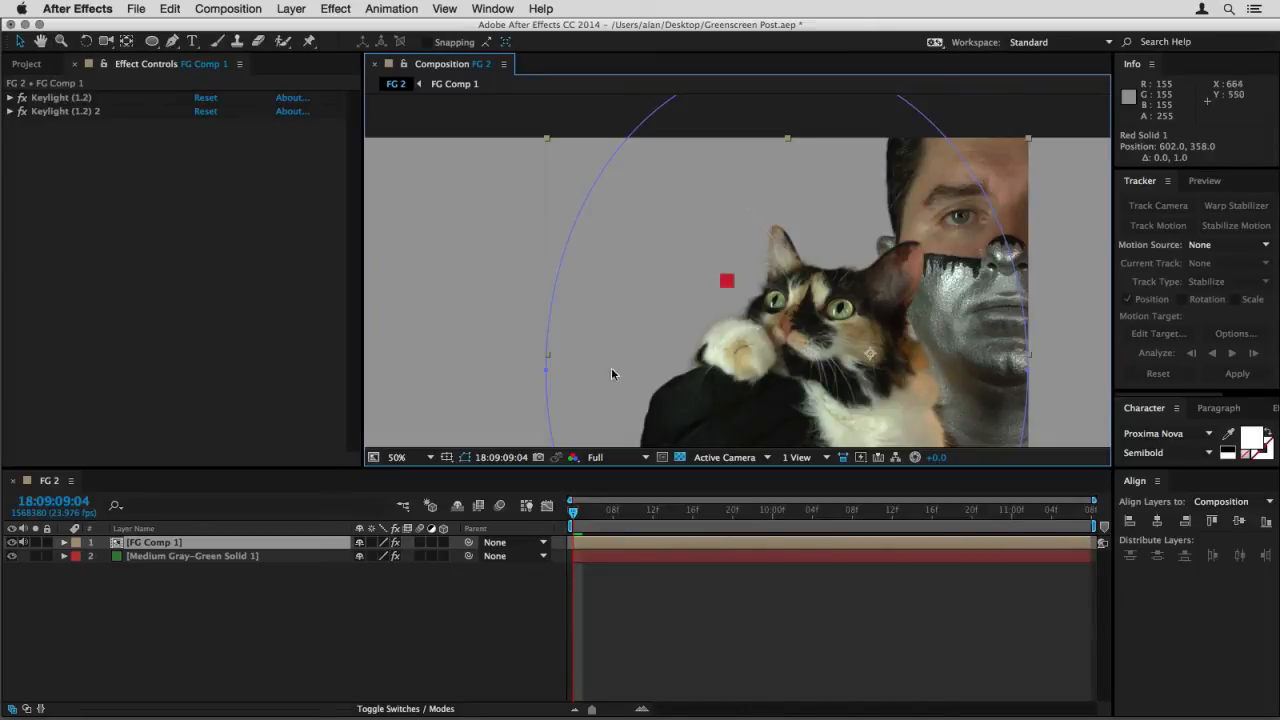
Reshape the mask on FG Comp 1 with an added point between the red square and the cat, and pull its left point inward
drag(648, 375, 645, 254)
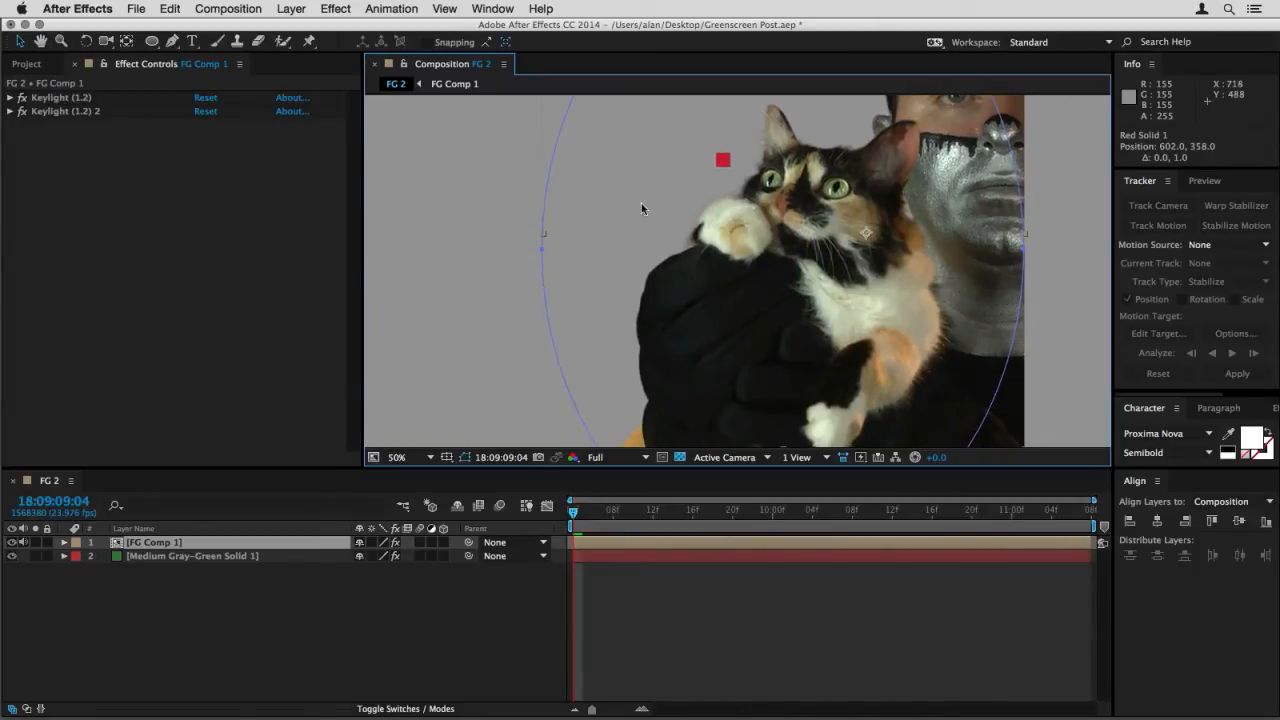
drag(577, 180, 551, 317)
mouse_move(515, 382)
mouse_down()
mouse_move(577, 220)
mouse_move(711, 313)
mouse_up()
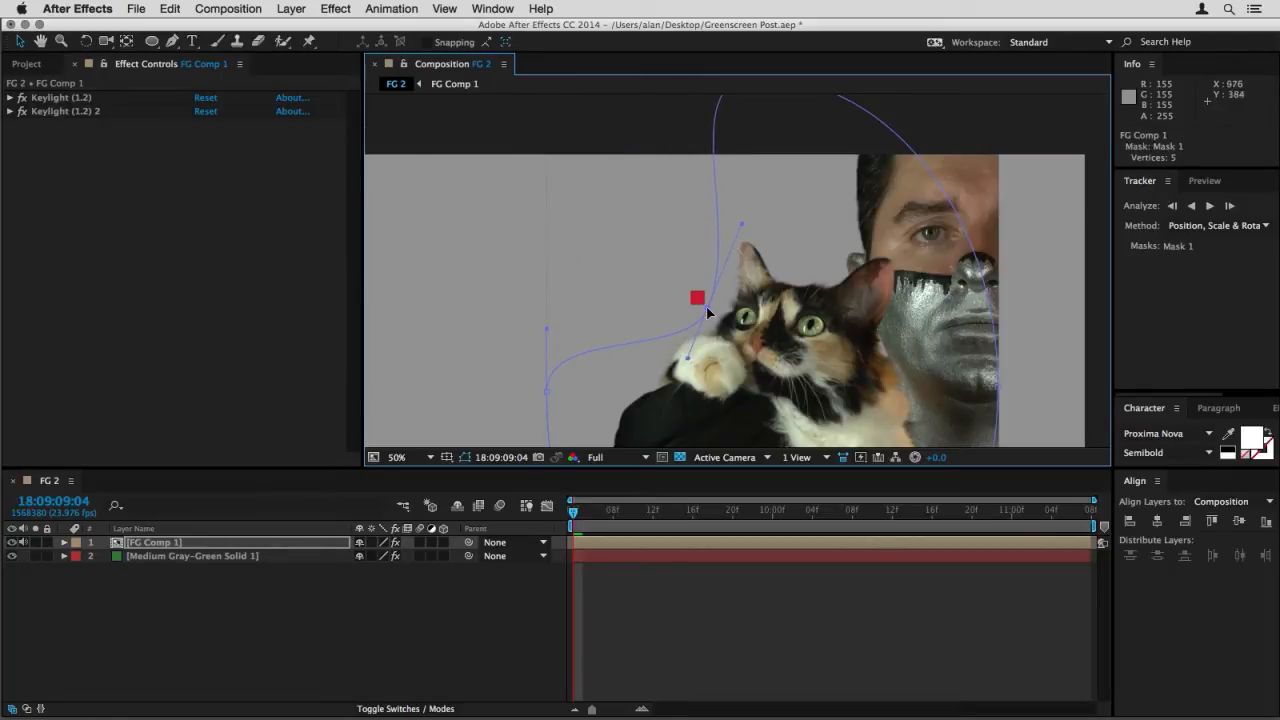
key(comma)
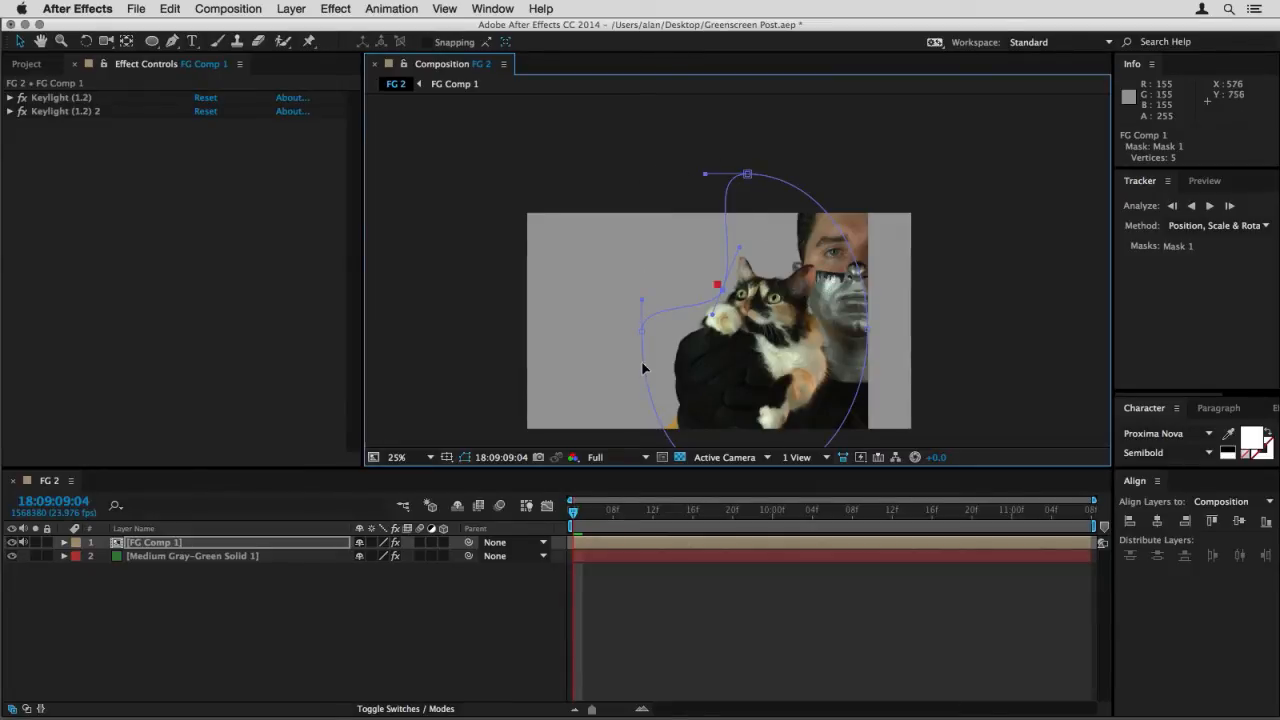
click(643, 330)
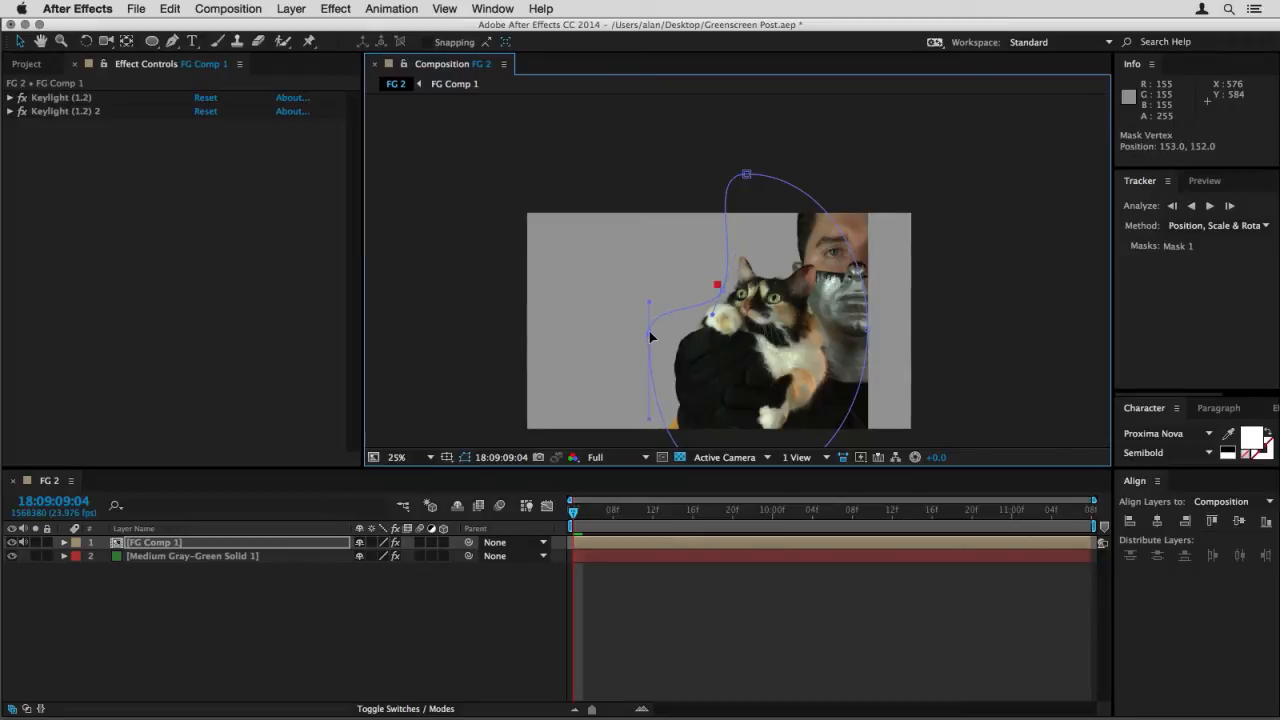
key(period)
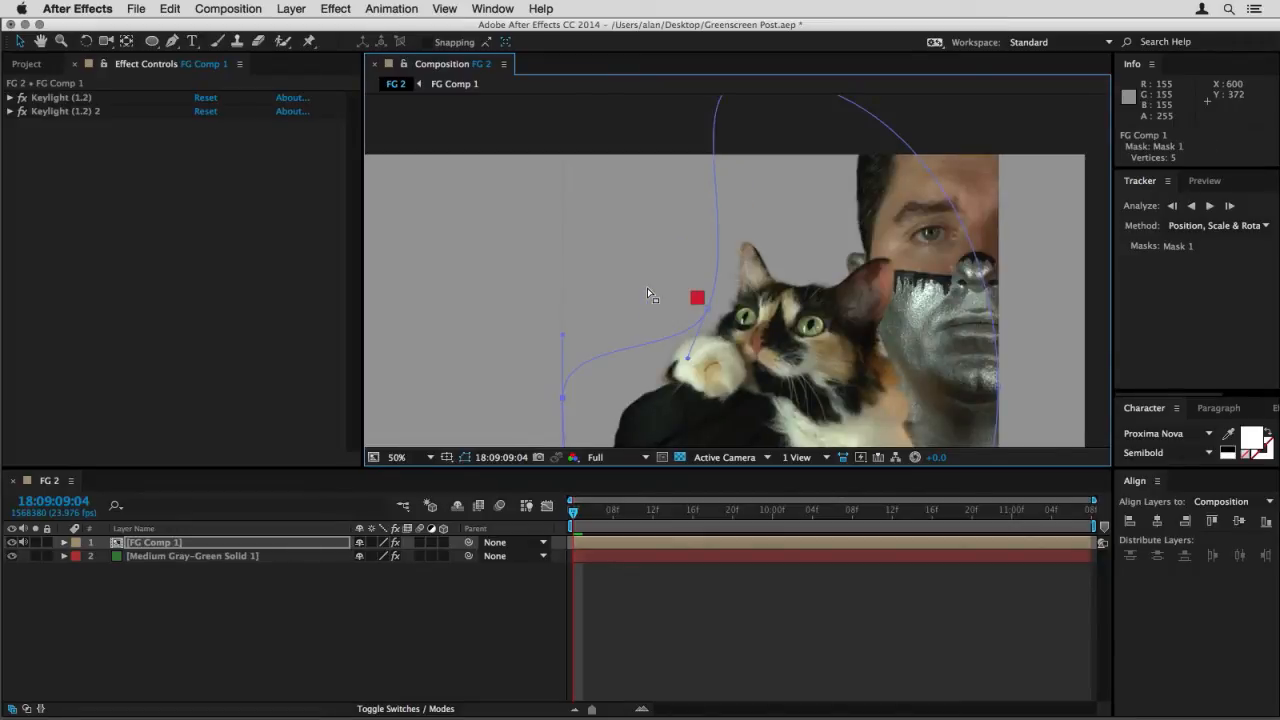
Select both Keylight effects on FG Comp 1 and examine how the mask and red square interact with the key
click(206, 542)
click(50, 99)
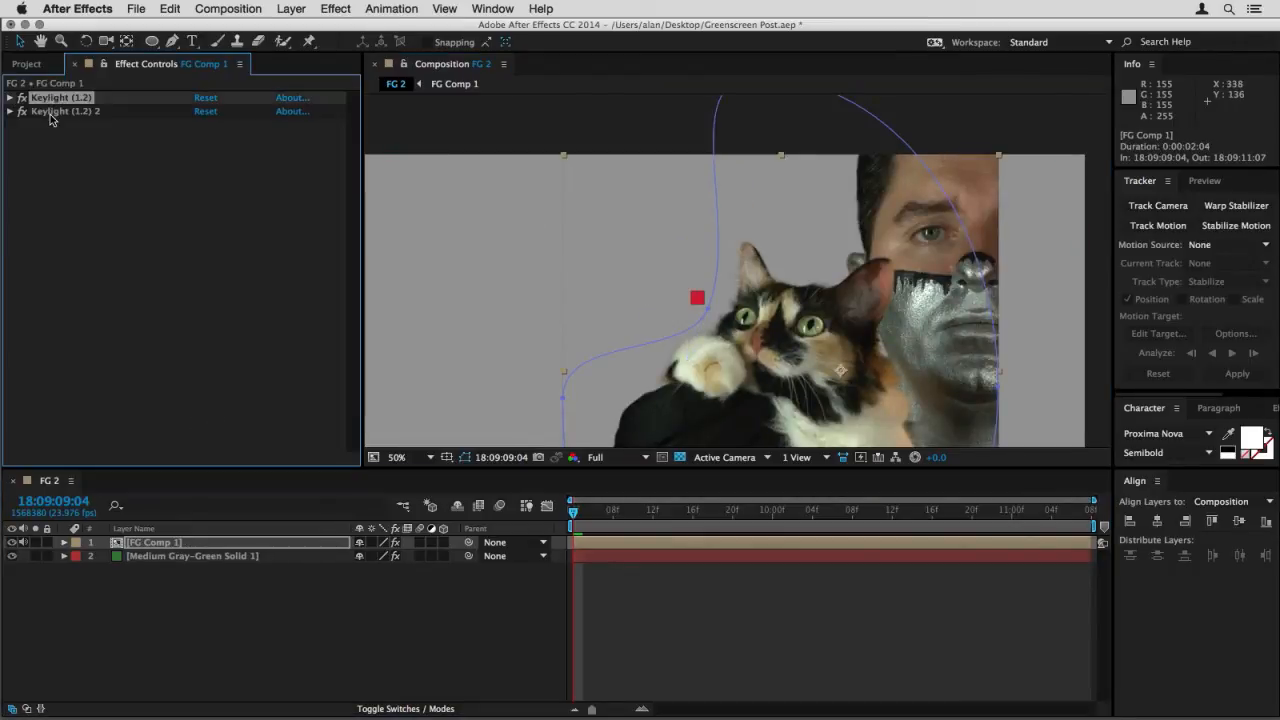
shift+click(57, 113)
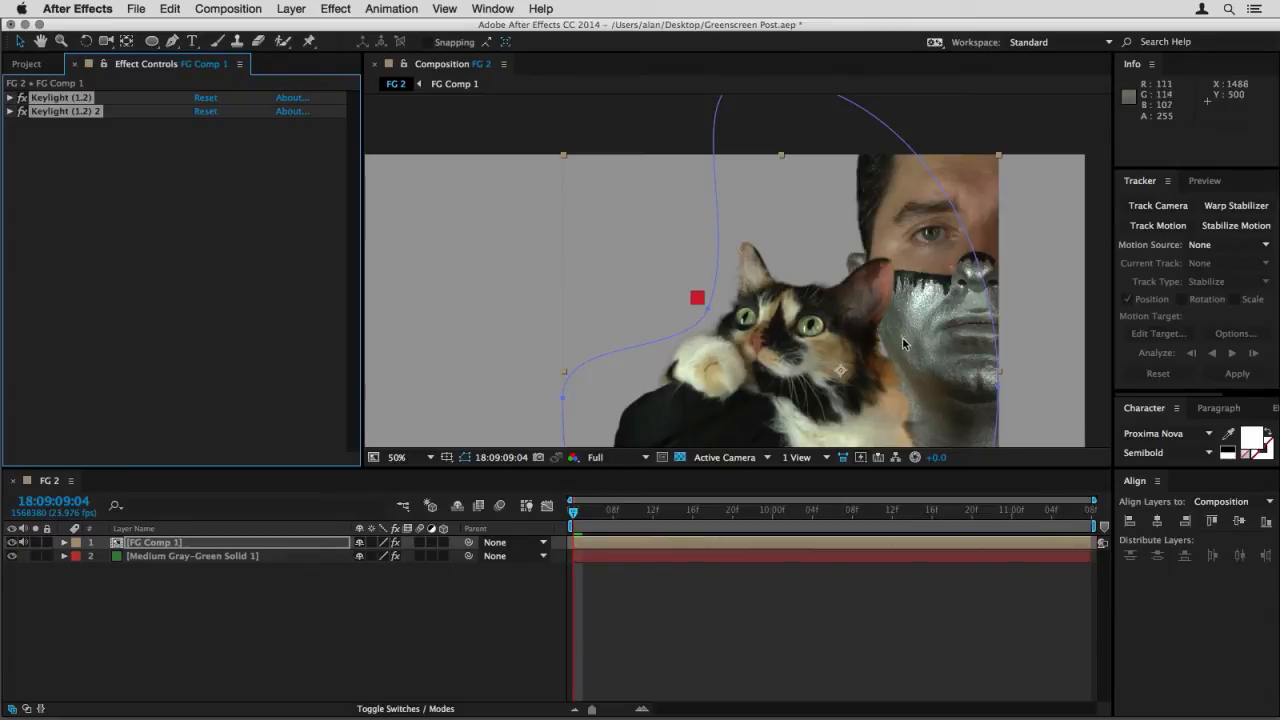
scroll(826, 308, down, 2)
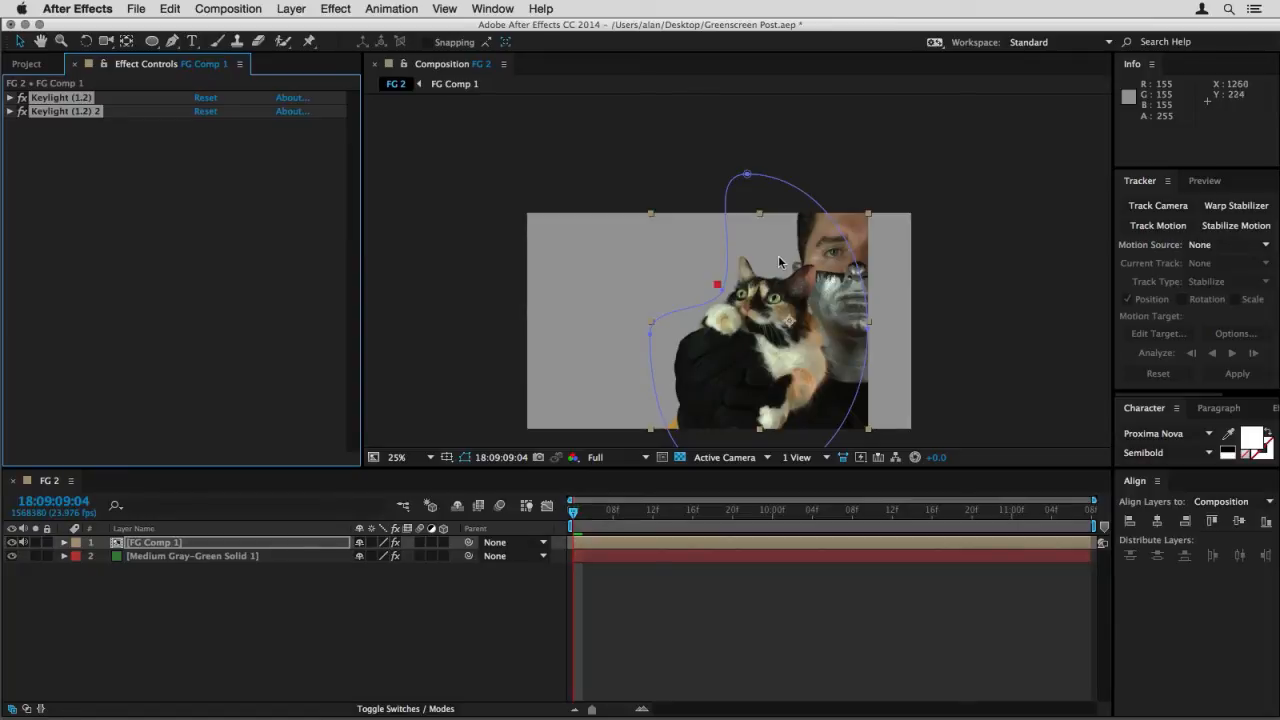
Delete the mask from FG Comp 1
click(203, 541)
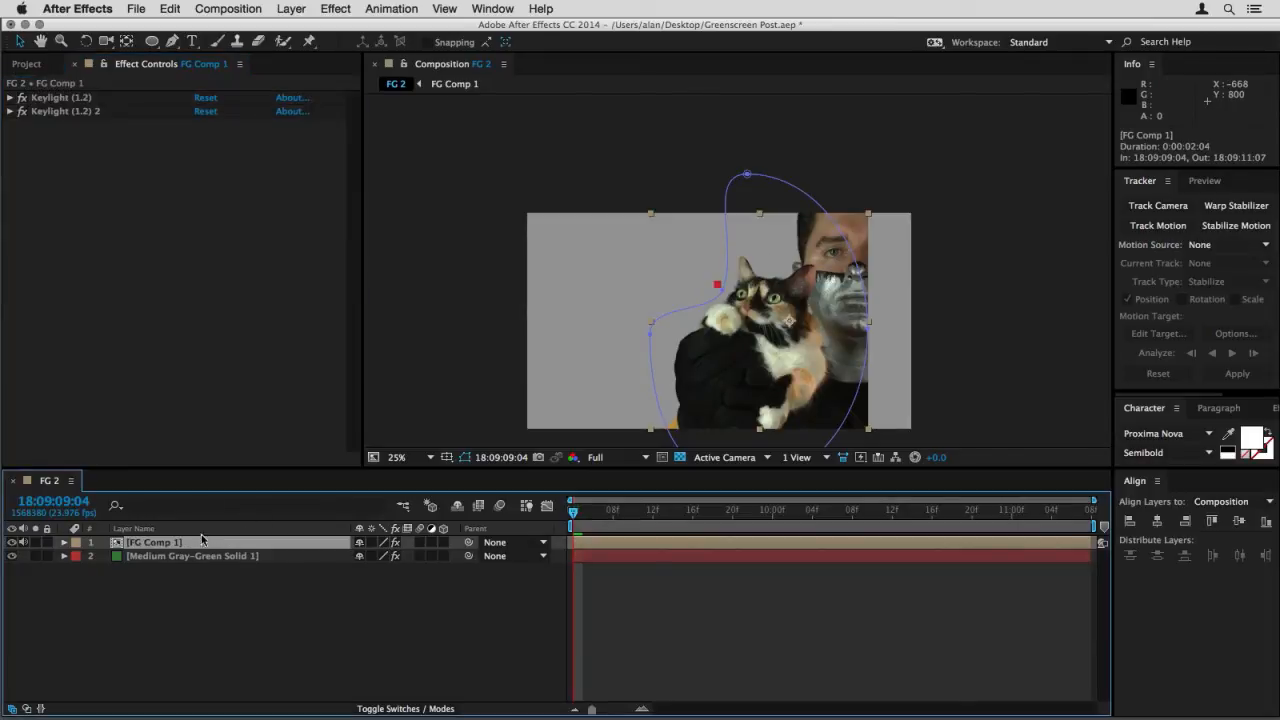
click(747, 176)
key(Delete)
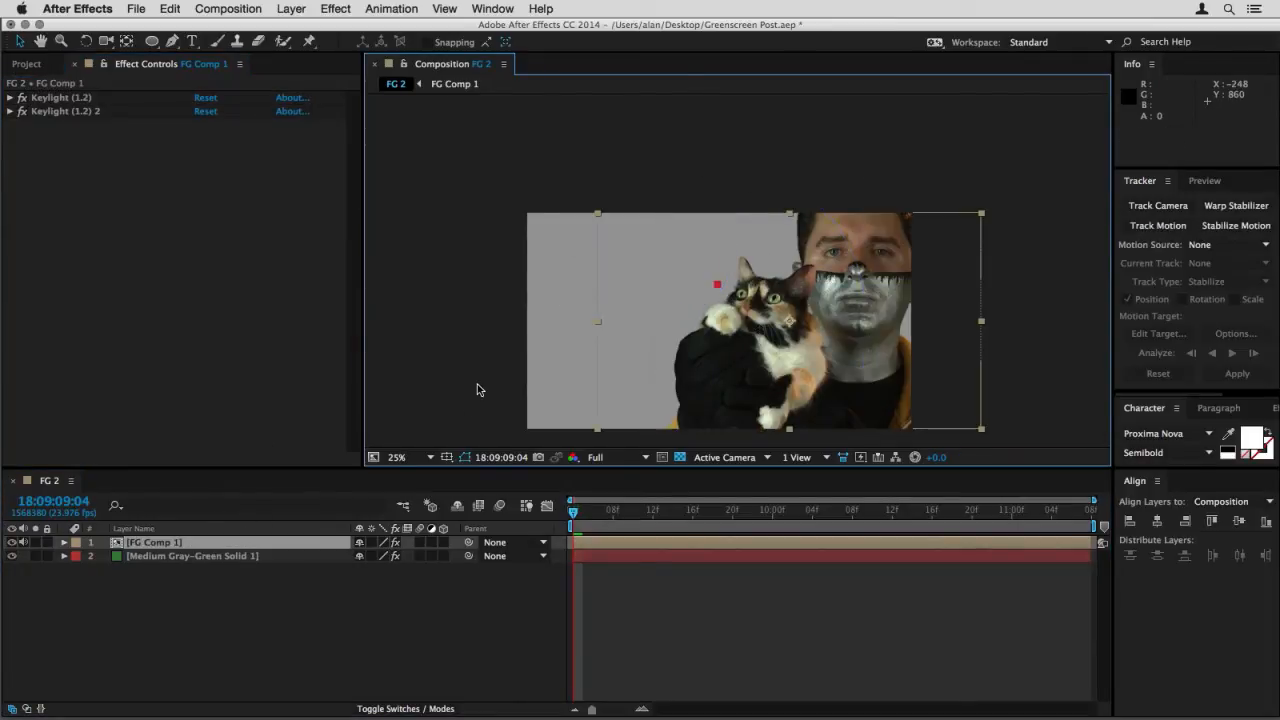
Undo the mask, red solid, pre-compose and position changes, back to the centered, unmasked FG layer
key(super+z)
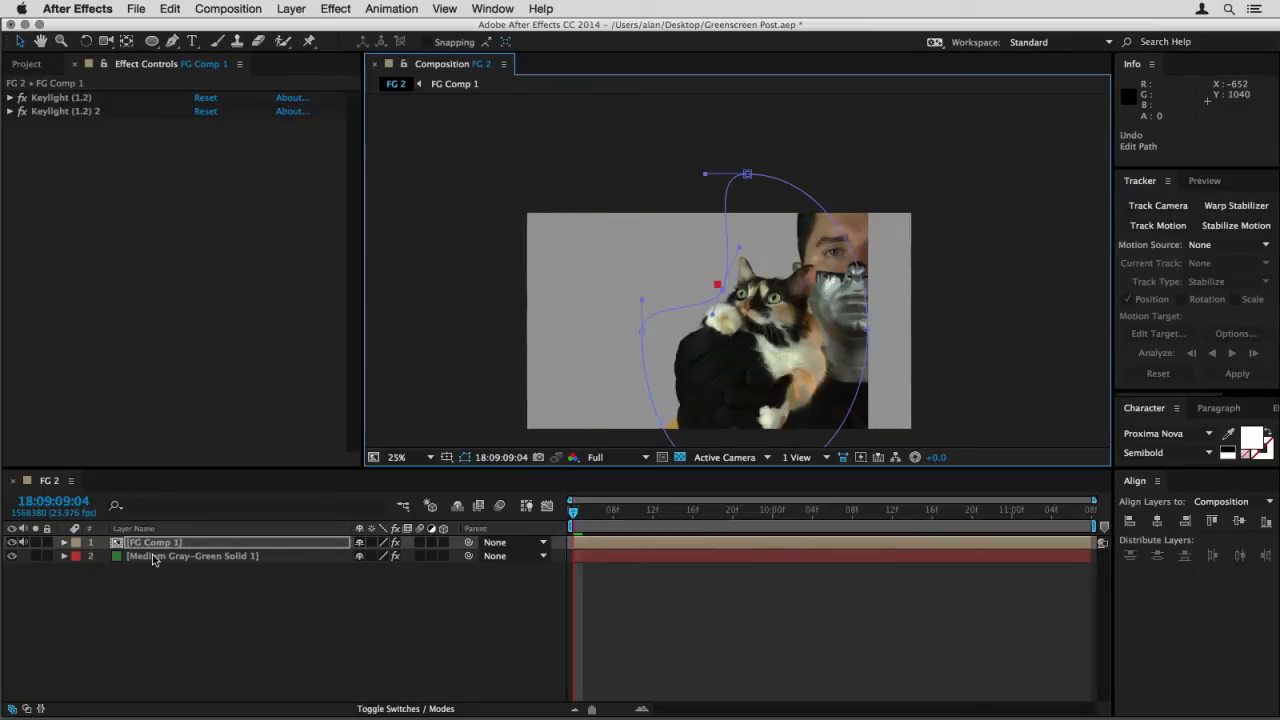
key(super+z)
key(super+z)
key(super+z)
key(super+z)
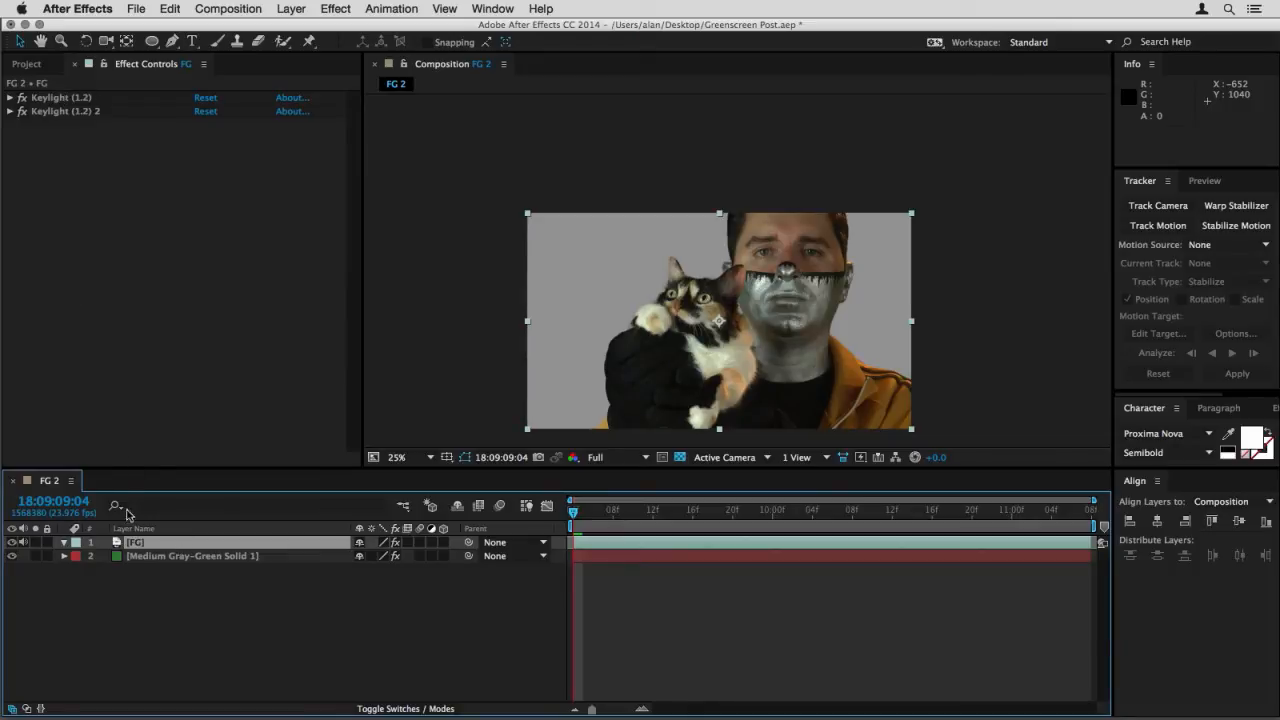
Duplicate the FG layer together with both its Keylight effects
click(60, 98)
click(60, 111)
click(62, 98)
click(146, 545)
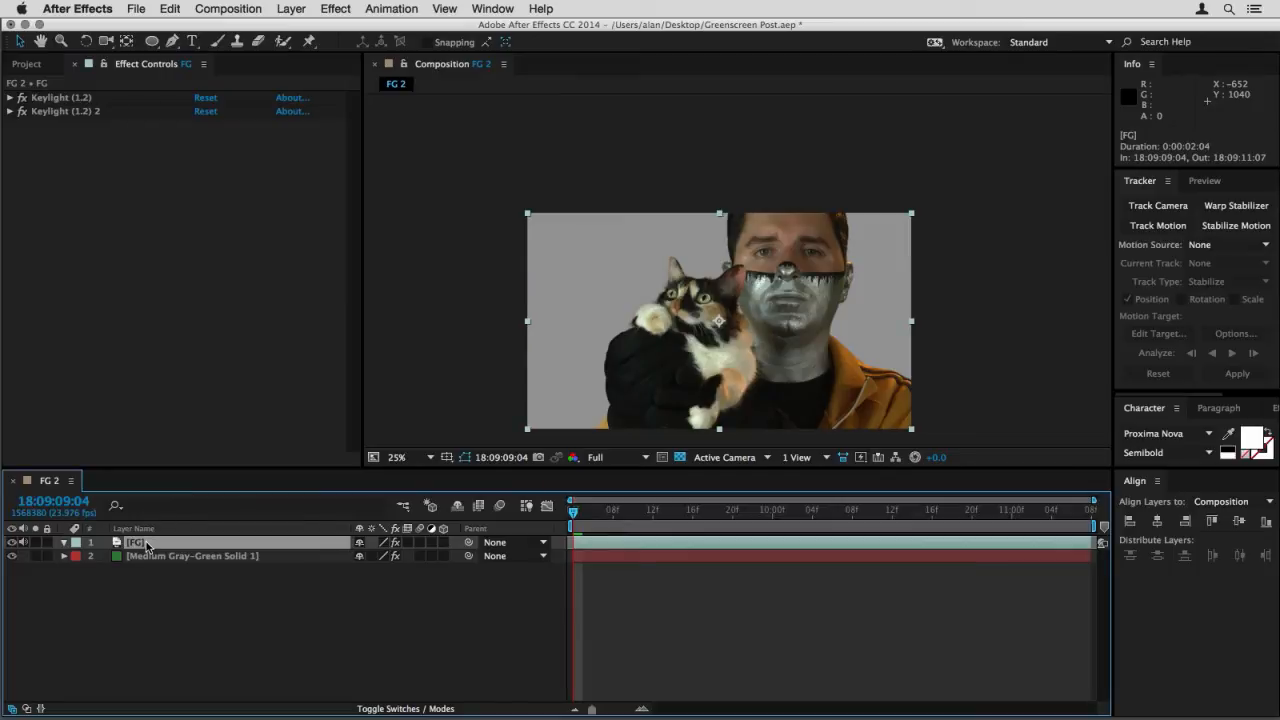
key(super+d)
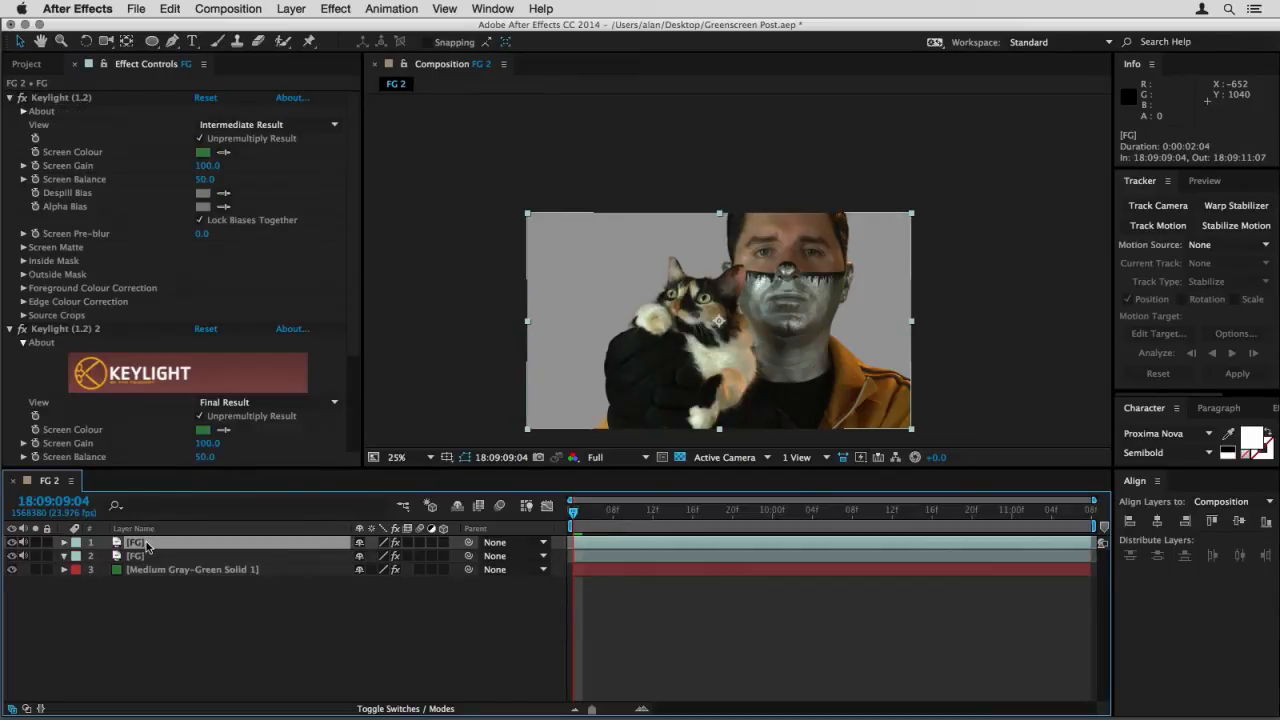
Delete the second Keylight effect from the top FG layer
click(11, 98)
click(10, 111)
click(45, 112)
key(Delete)
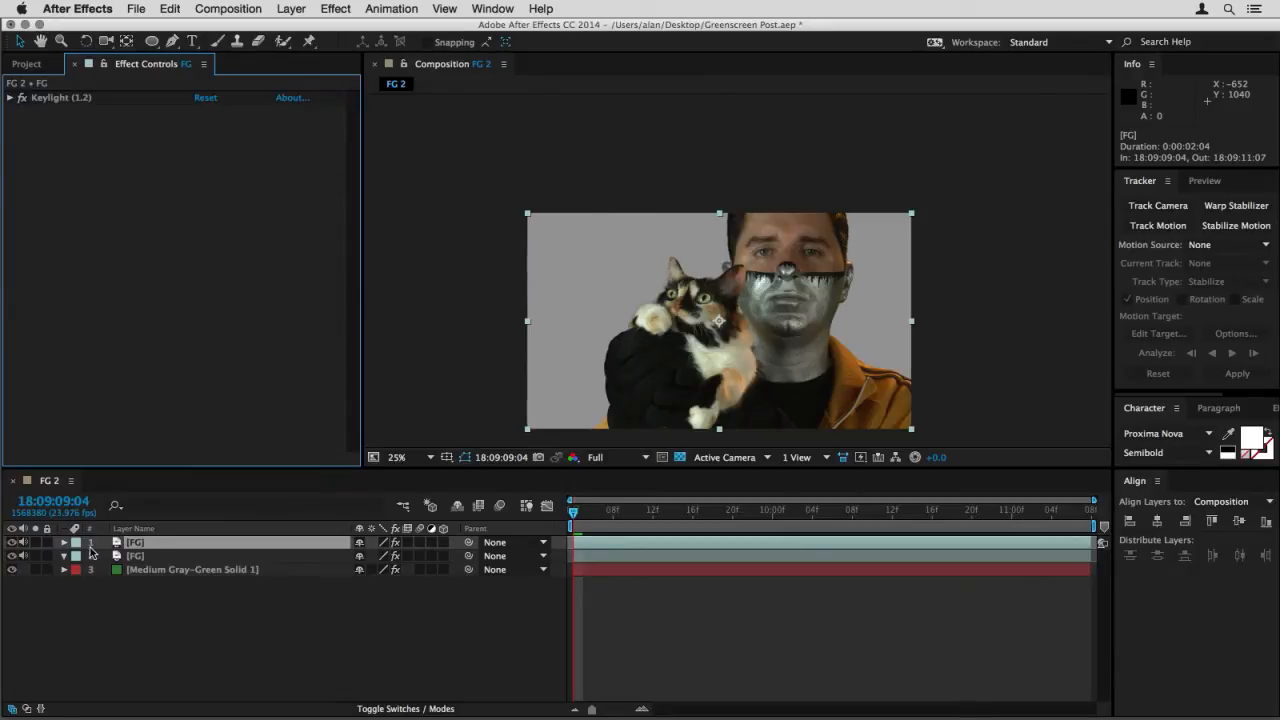
Delete the first Keylight effect from the lower FG layer, keeping only its second Keylight
click(133, 556)
click(78, 104)
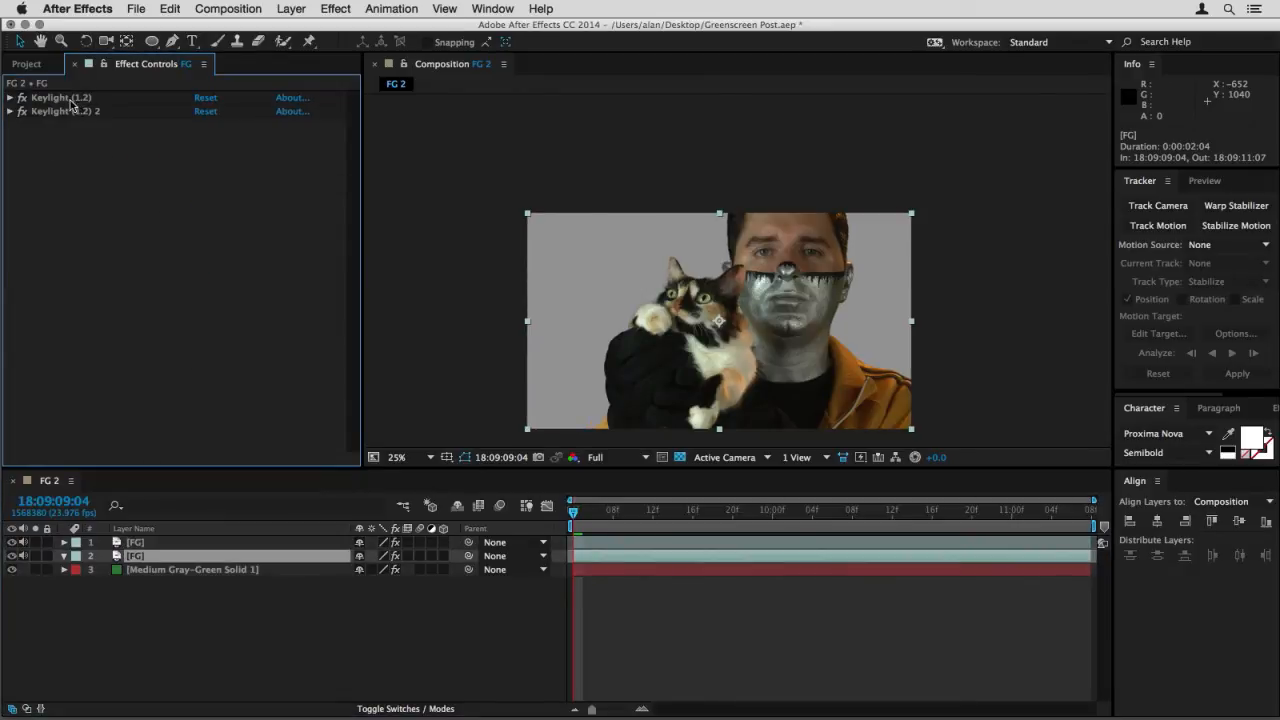
key(Delete)
Set the view of the top FG layer's Keylight to Final Result
click(138, 544)
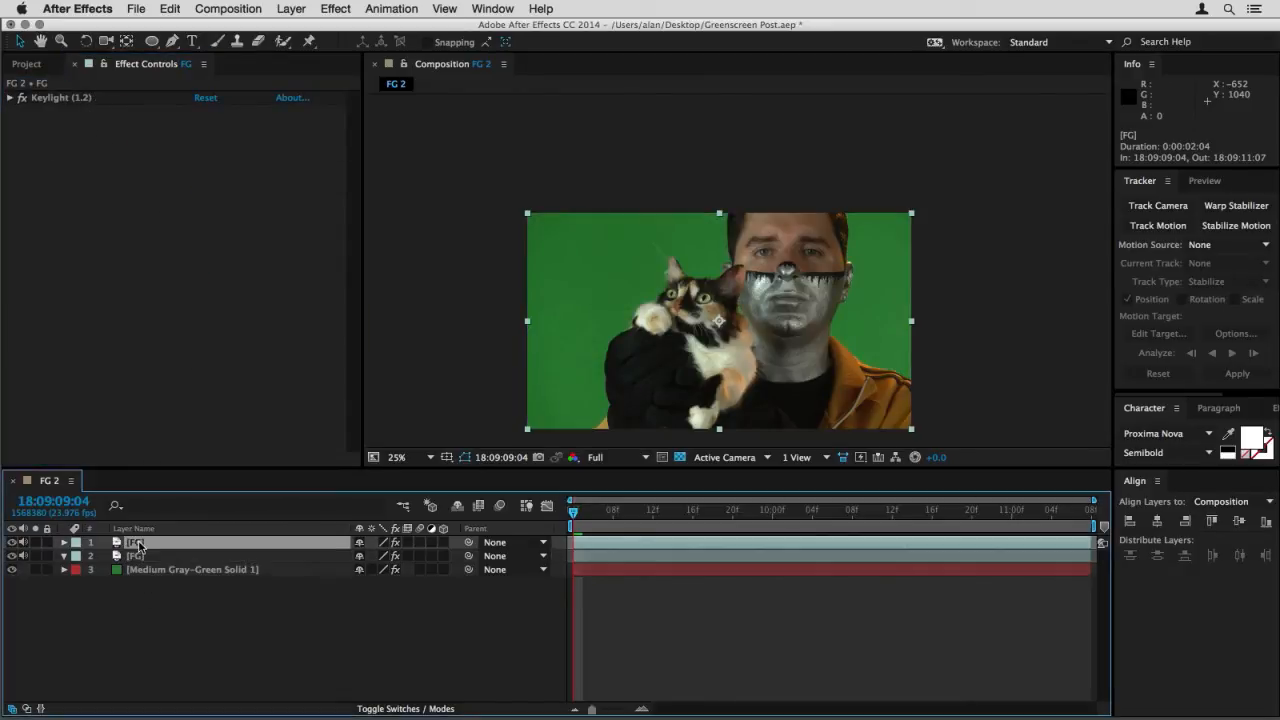
click(10, 98)
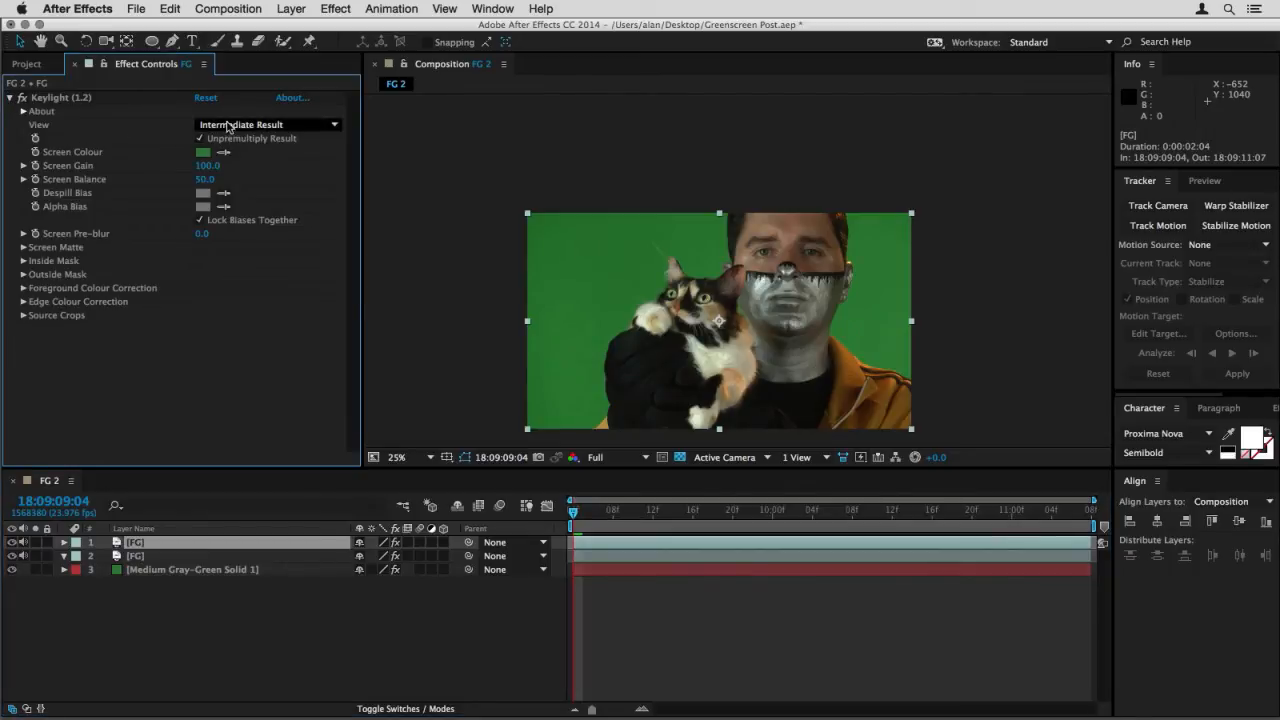
click(240, 125)
click(241, 293)
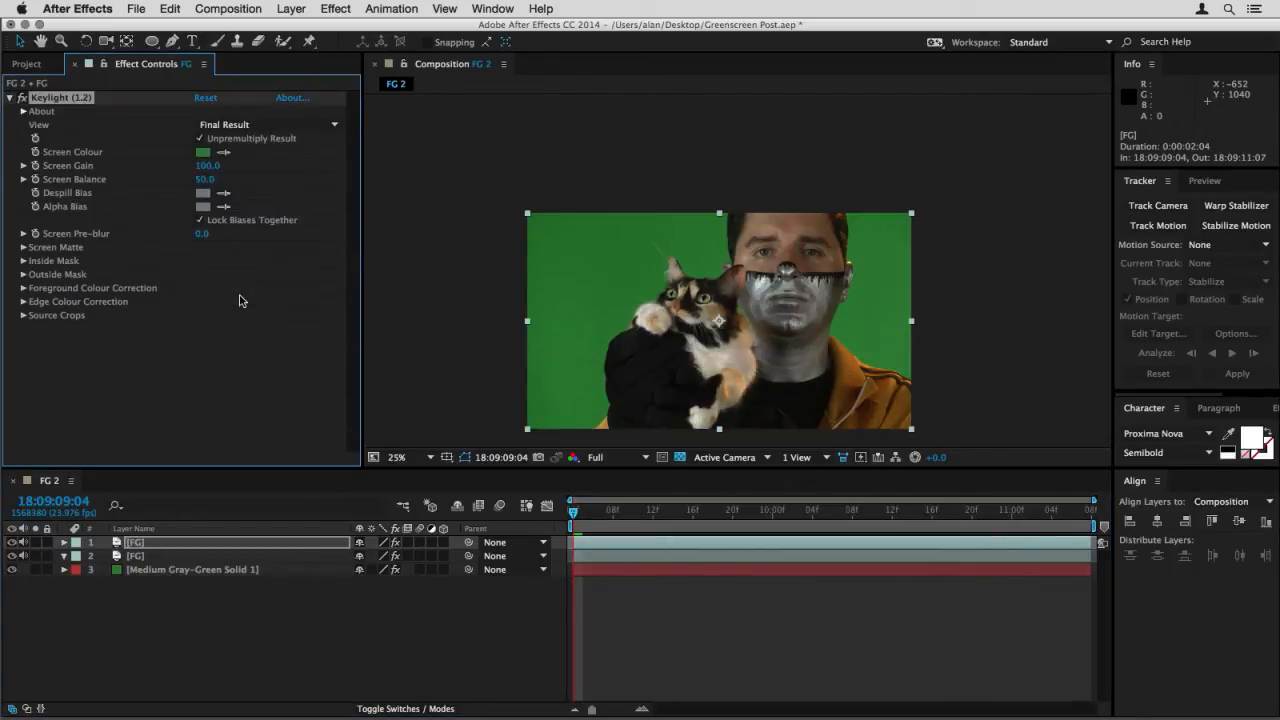
Set the Inside Mask Source Alpha of the lower FG layer's Keylight to Normal
click(182, 555)
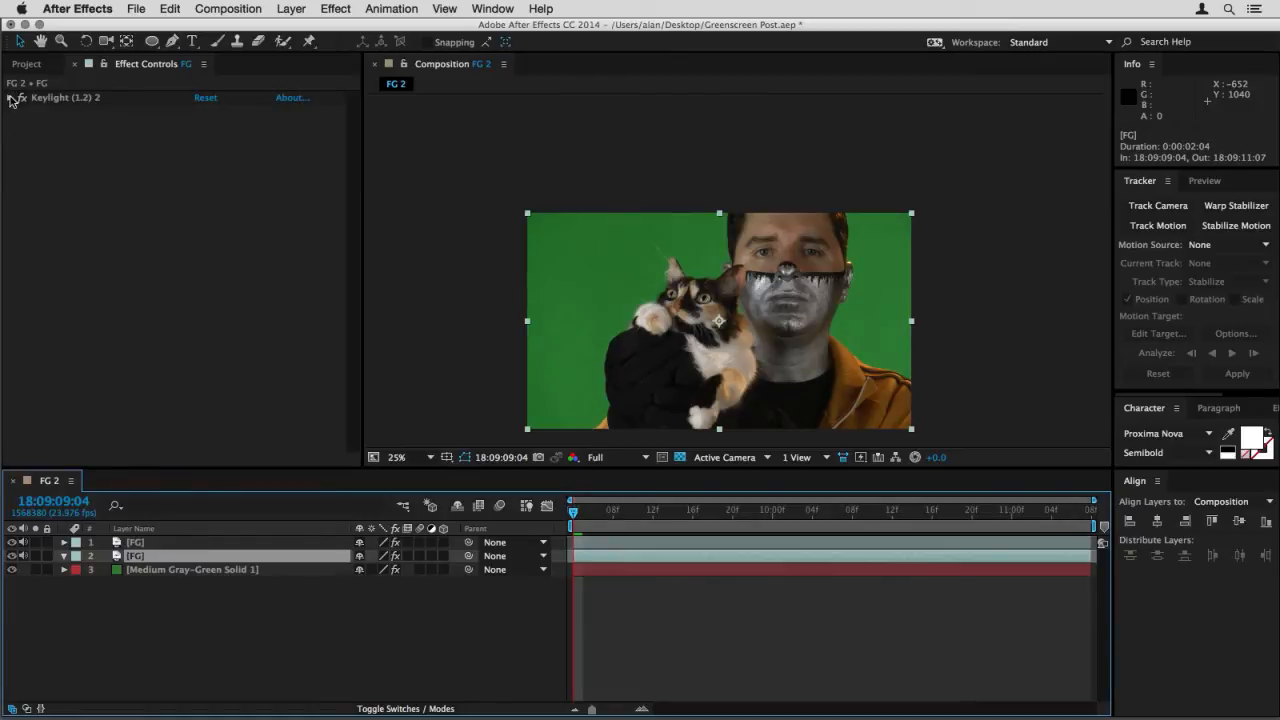
click(10, 98)
scroll(72, 375, down, 1)
click(24, 403)
scroll(250, 440, down, 3)
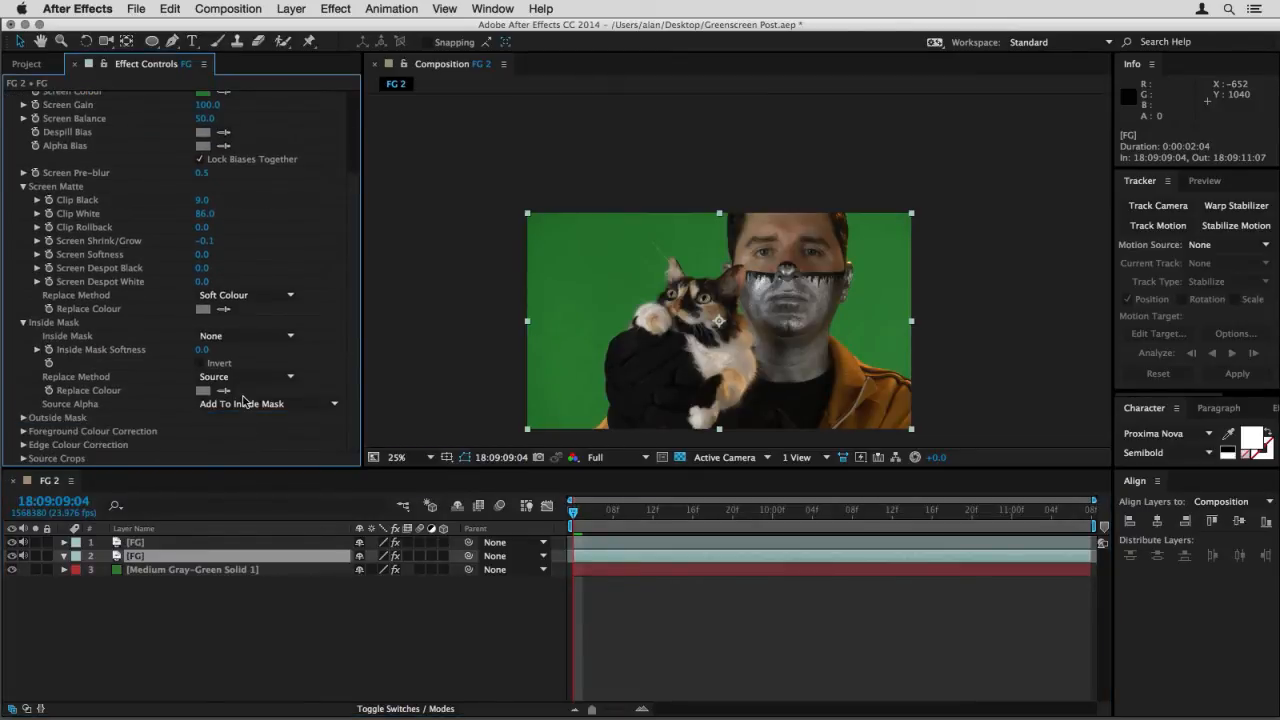
click(242, 401)
click(245, 451)
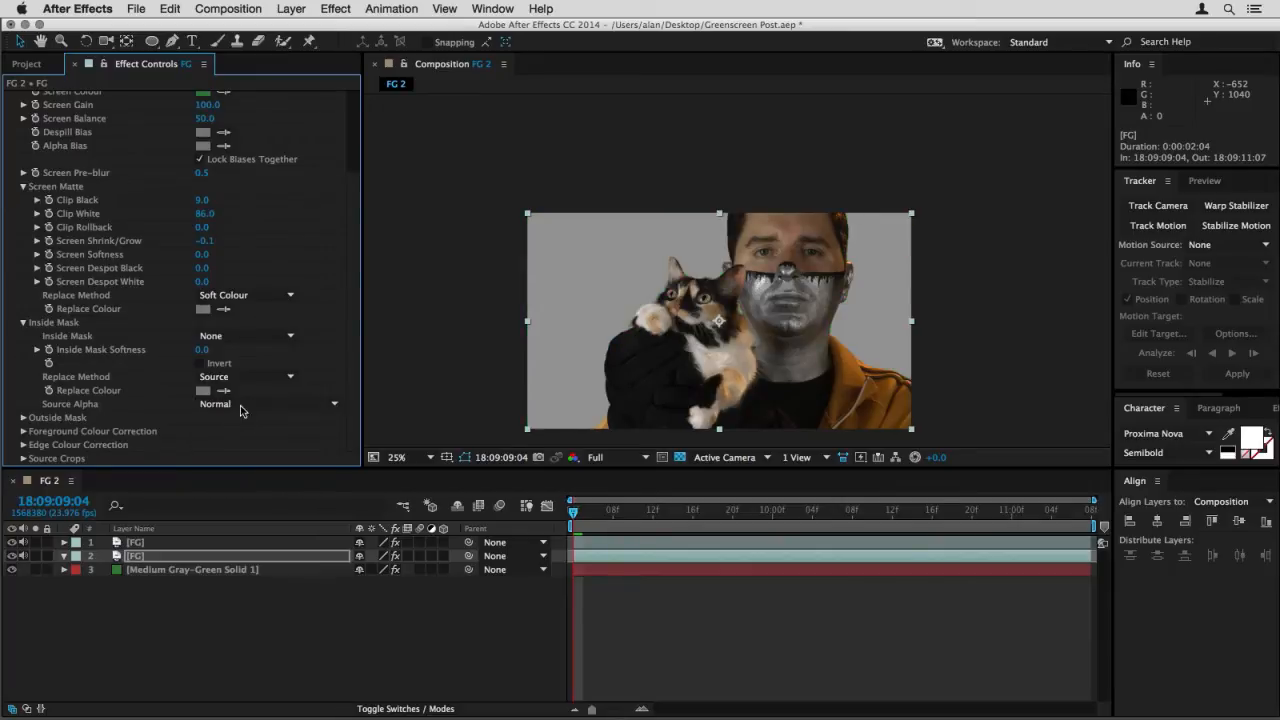
scroll(17, 175, up, 4)
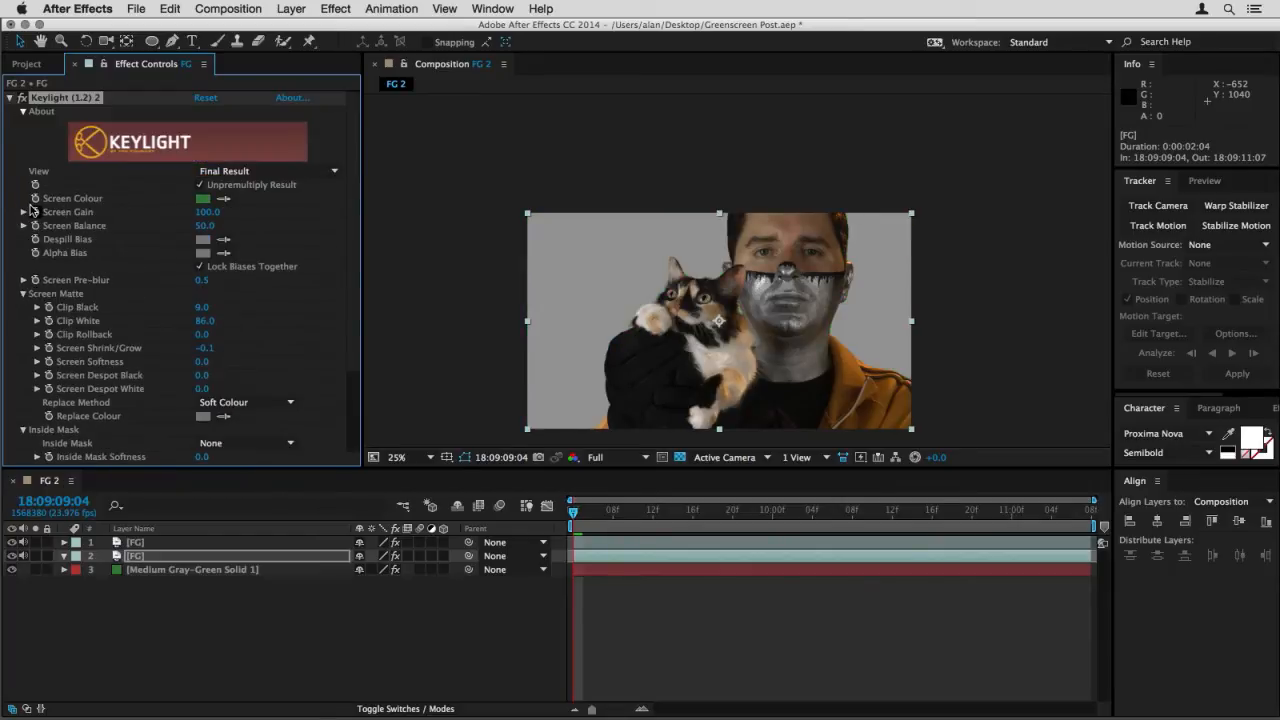
click(10, 98)
Shift the top FG layer sideways to compare it with the lower FG layer, and undo the move
click(149, 542)
click(149, 556)
click(262, 542)
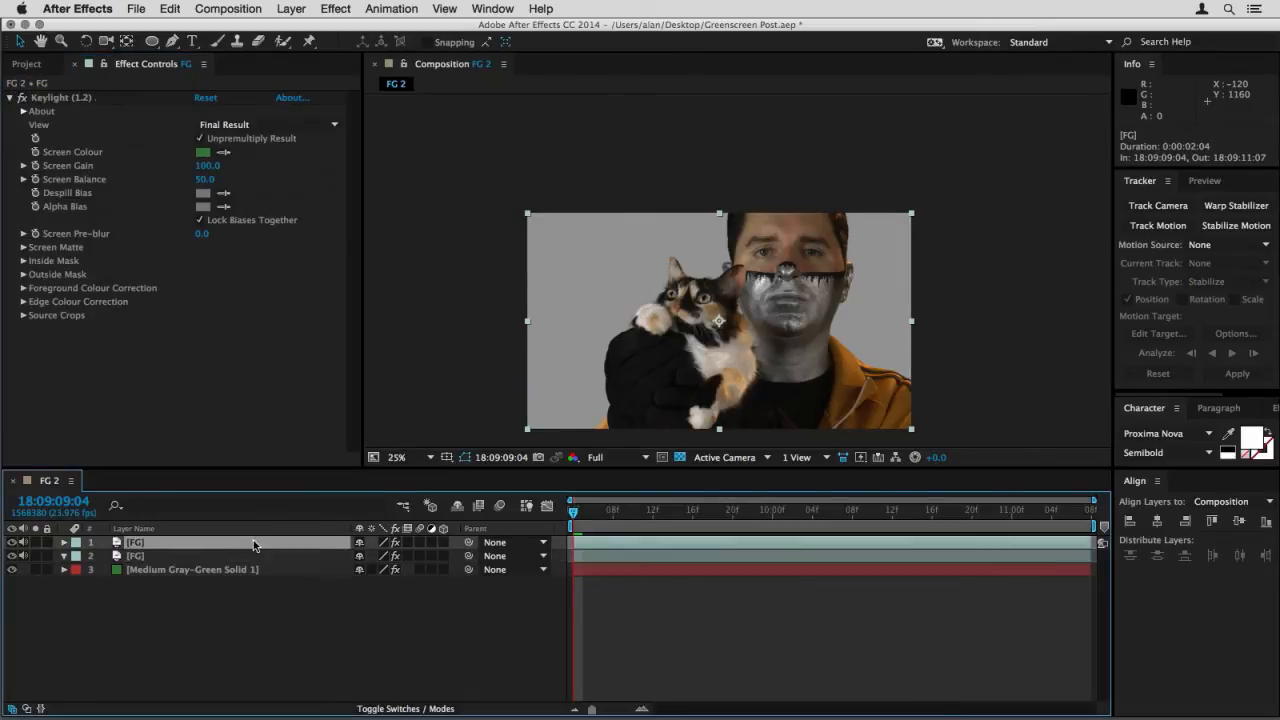
scroll(667, 354, up, 2)
drag(793, 313, 936, 313)
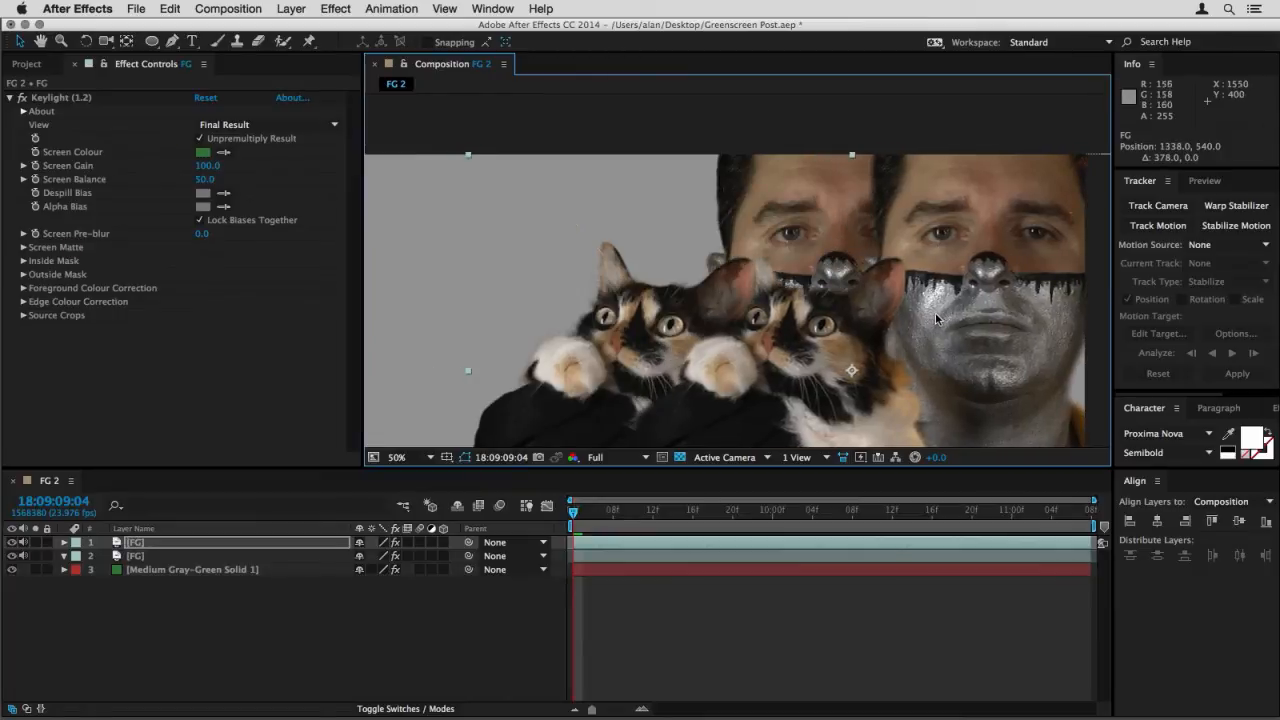
key(super+z)
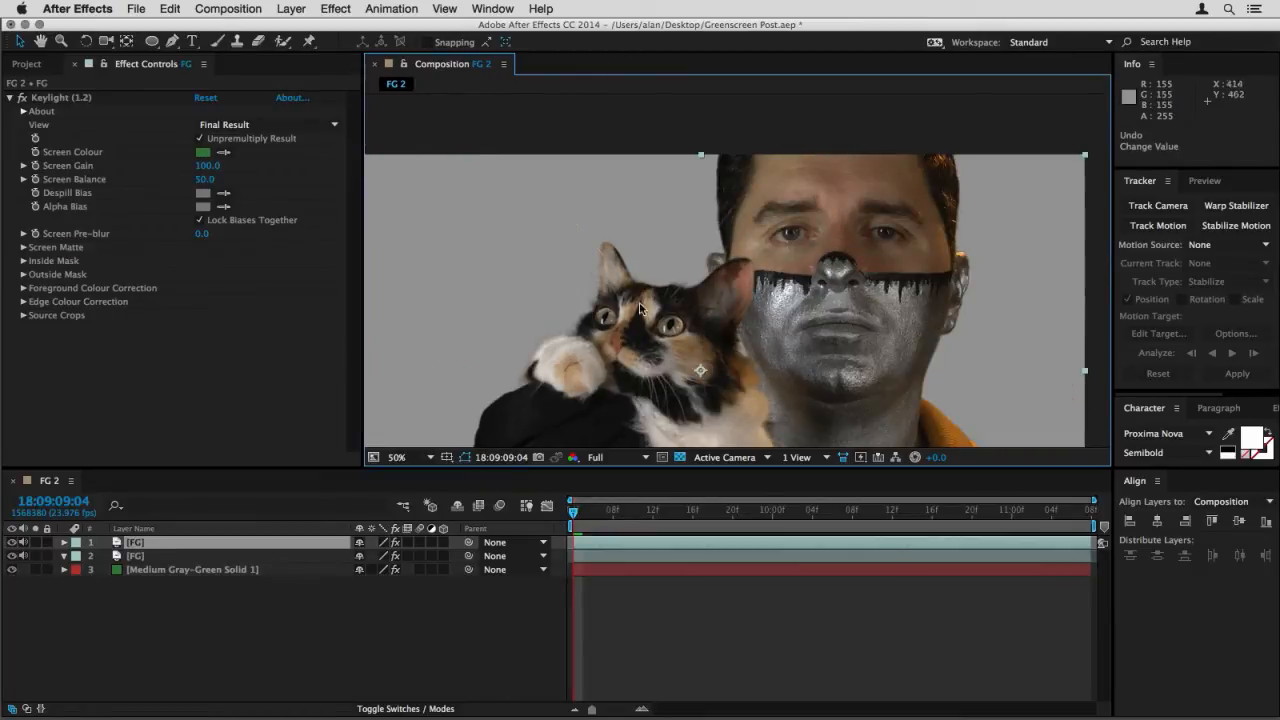
Set the Screen Balance of the top FG layer's Keylight to 0
scroll(702, 309, down, 2)
scroll(737, 304, up, 2)
click(89, 181)
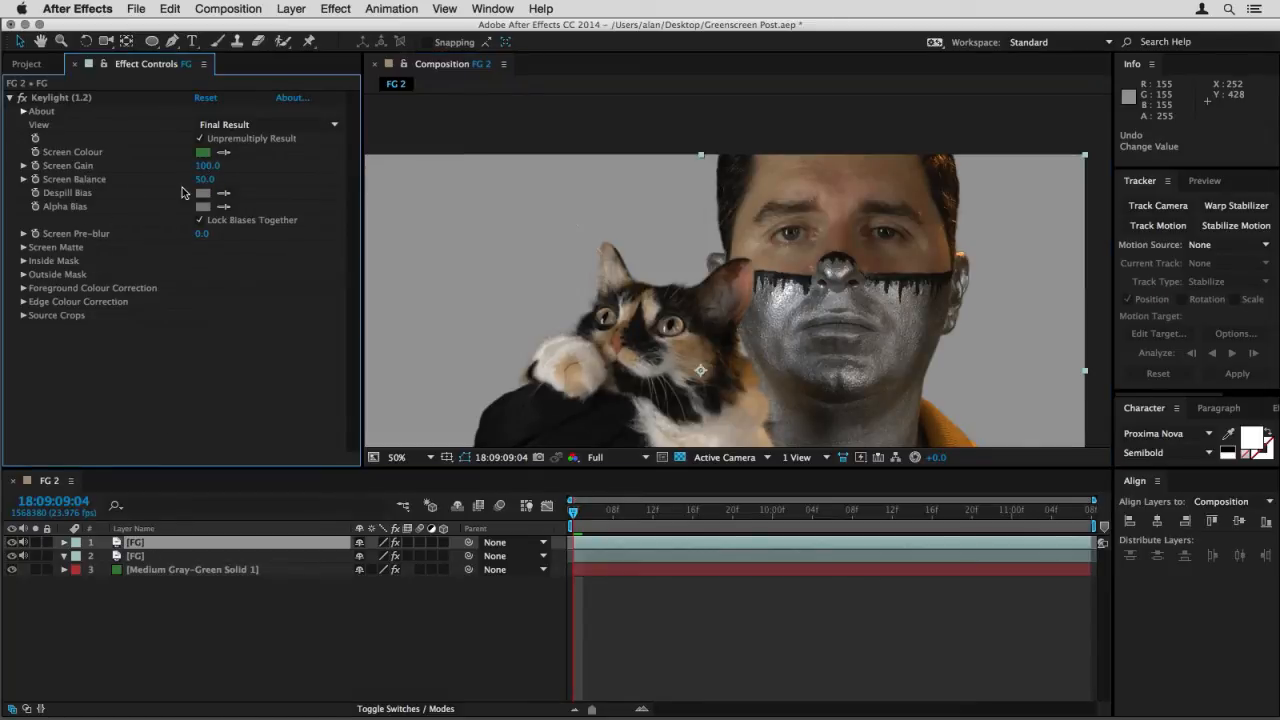
drag(207, 182, 146, 184)
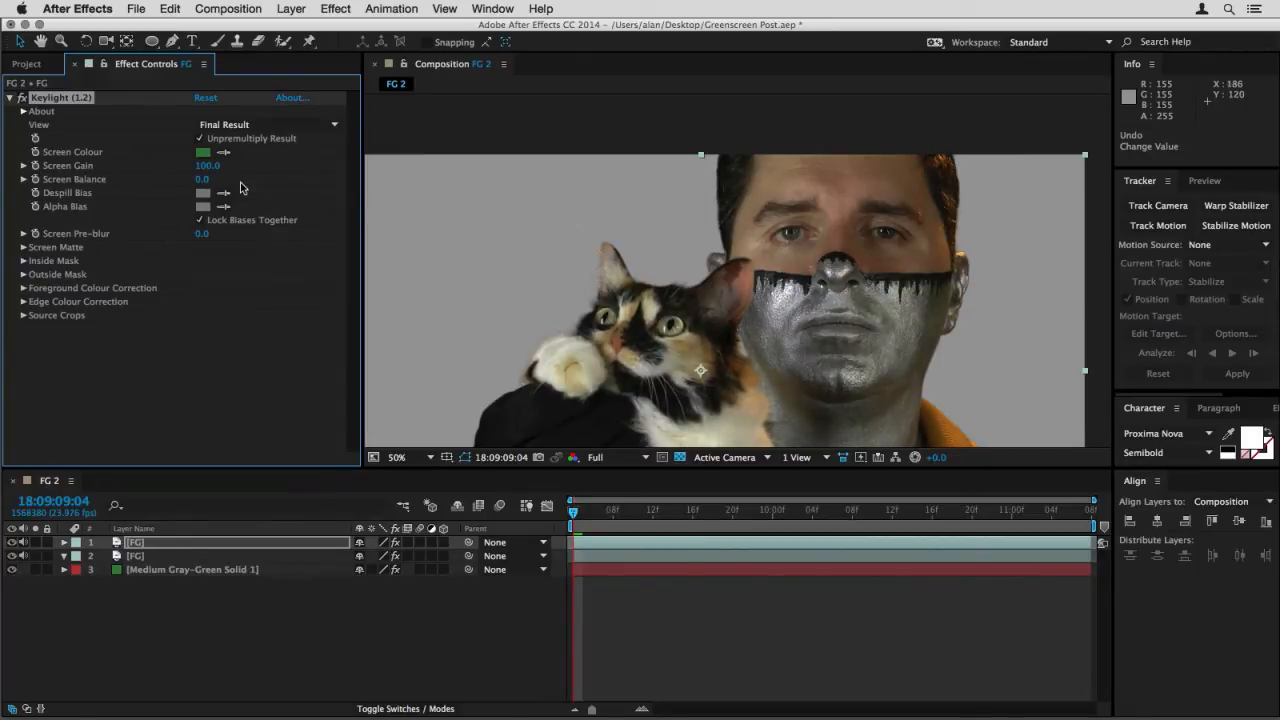
Check the man's silver face paint up close and set the Keylight Screen Balance to 18
drag(936, 304, 754, 265)
key(.)
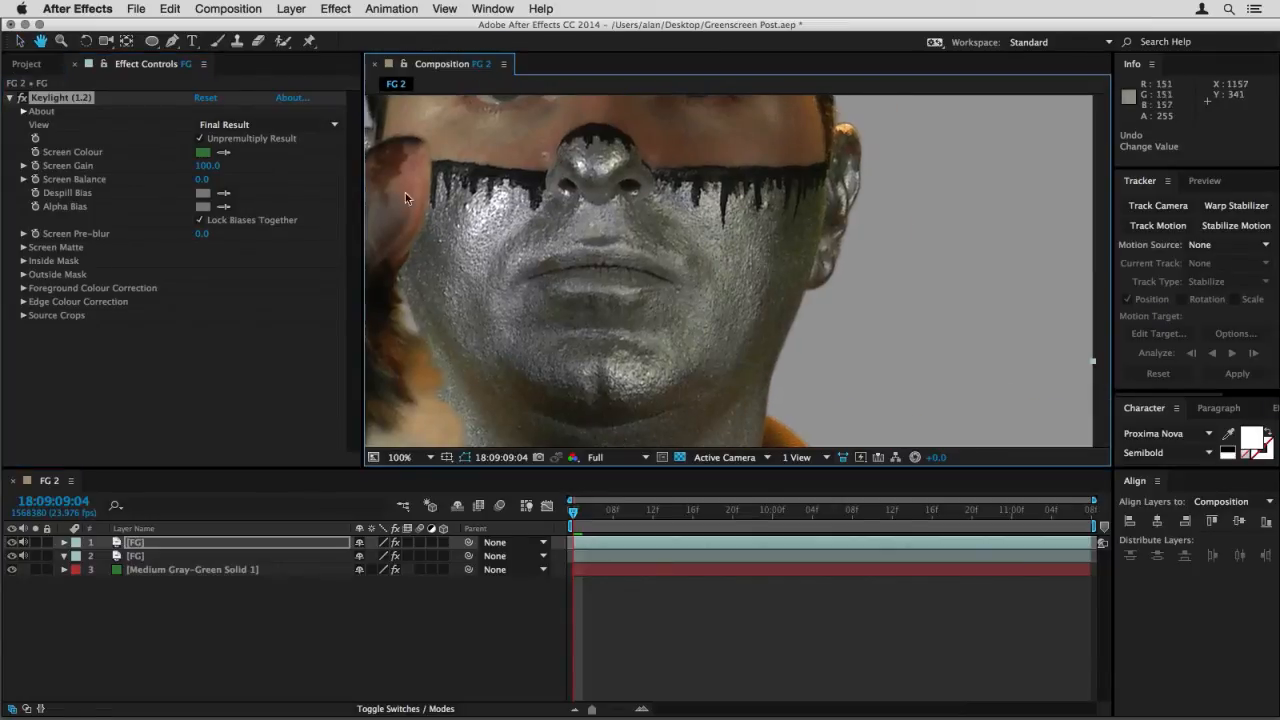
drag(203, 185, 213, 180)
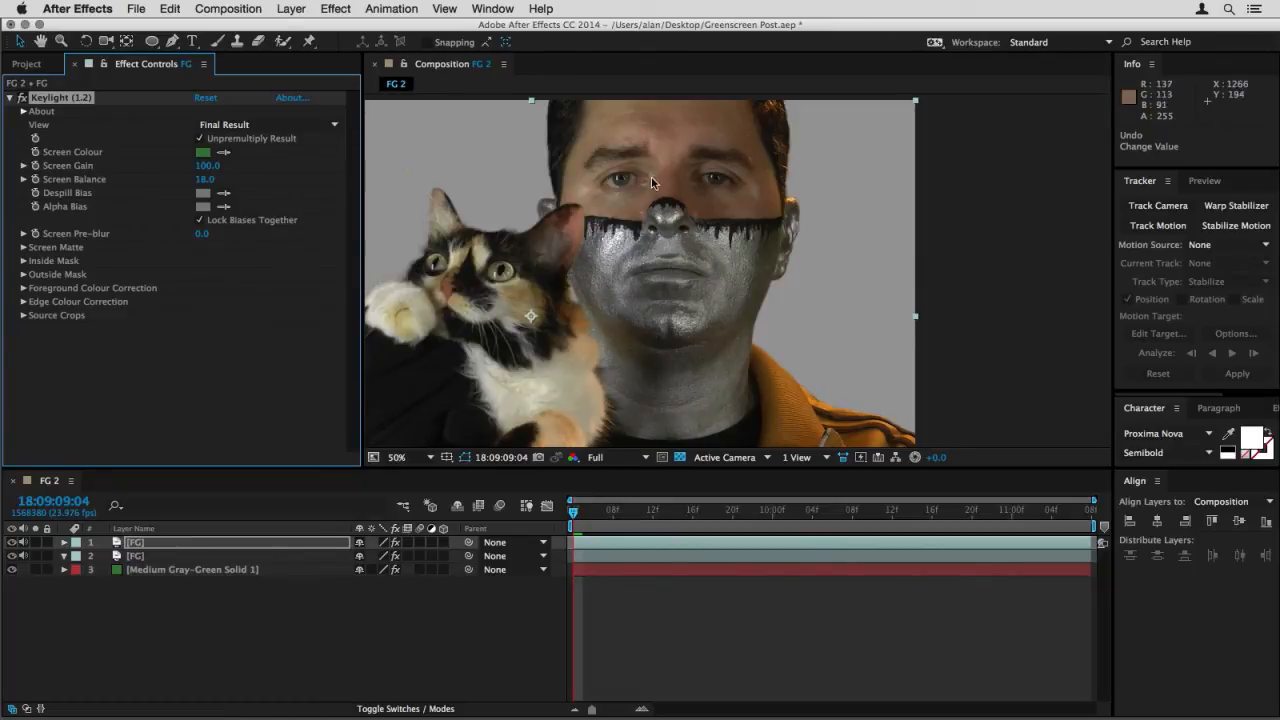
scroll(651, 183, left, 5)
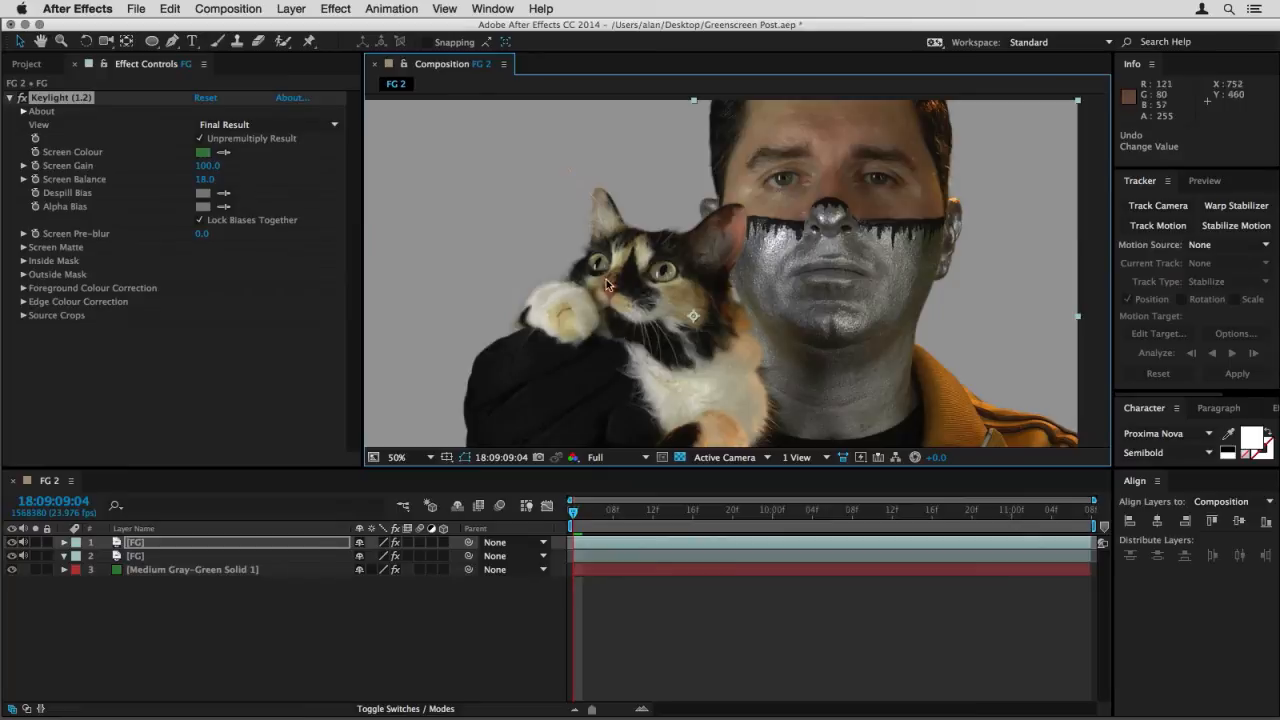
Duplicate the top FG layer and set the copy's Keylight view to Intermediate Result
click(137, 543)
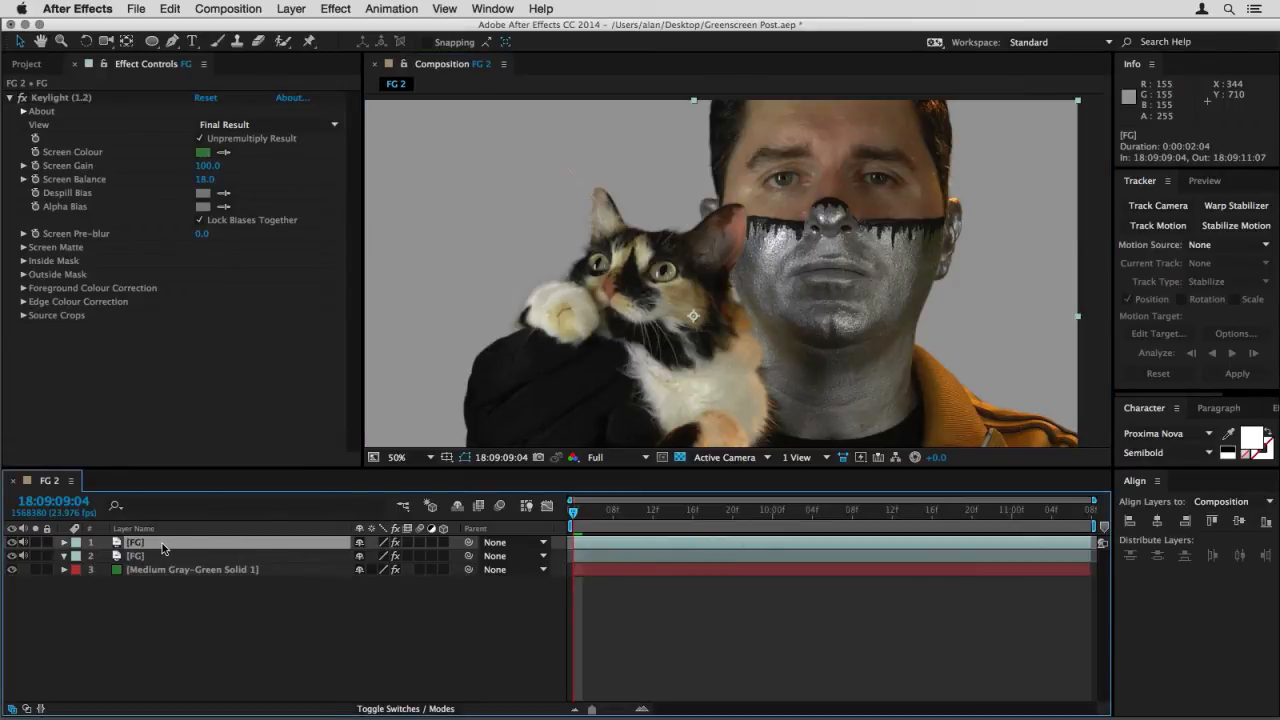
key(super+d)
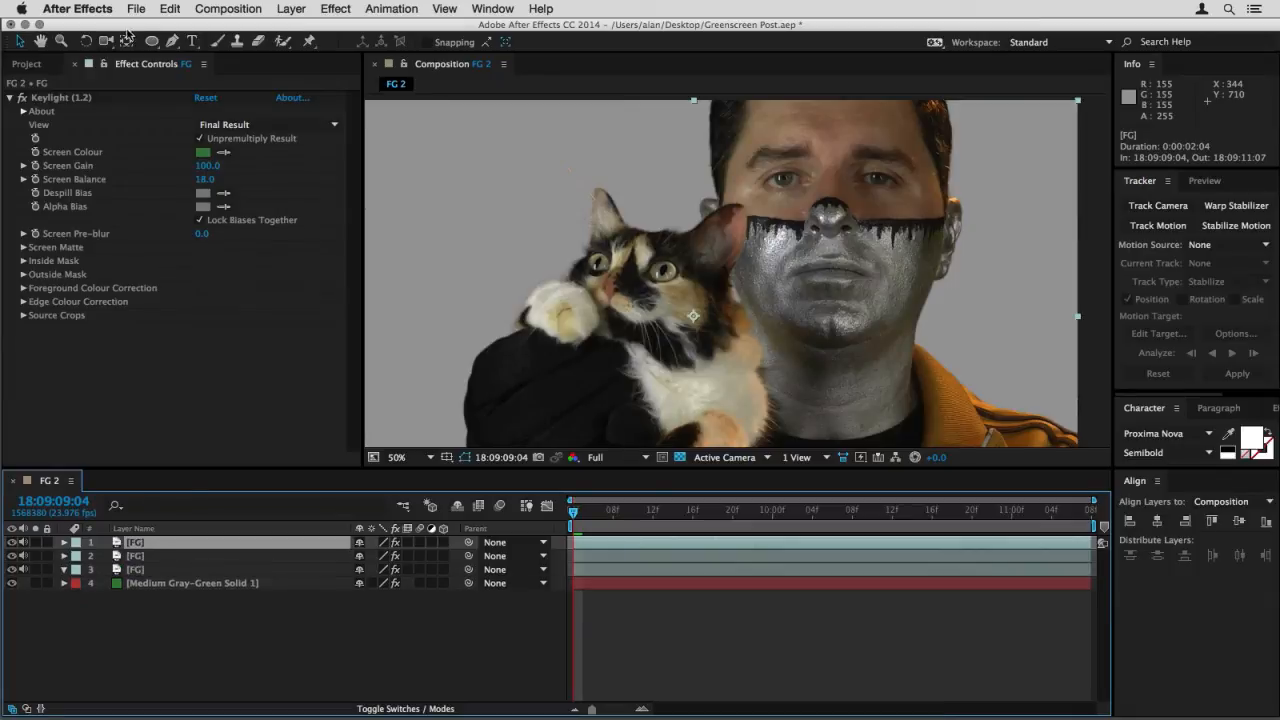
click(245, 125)
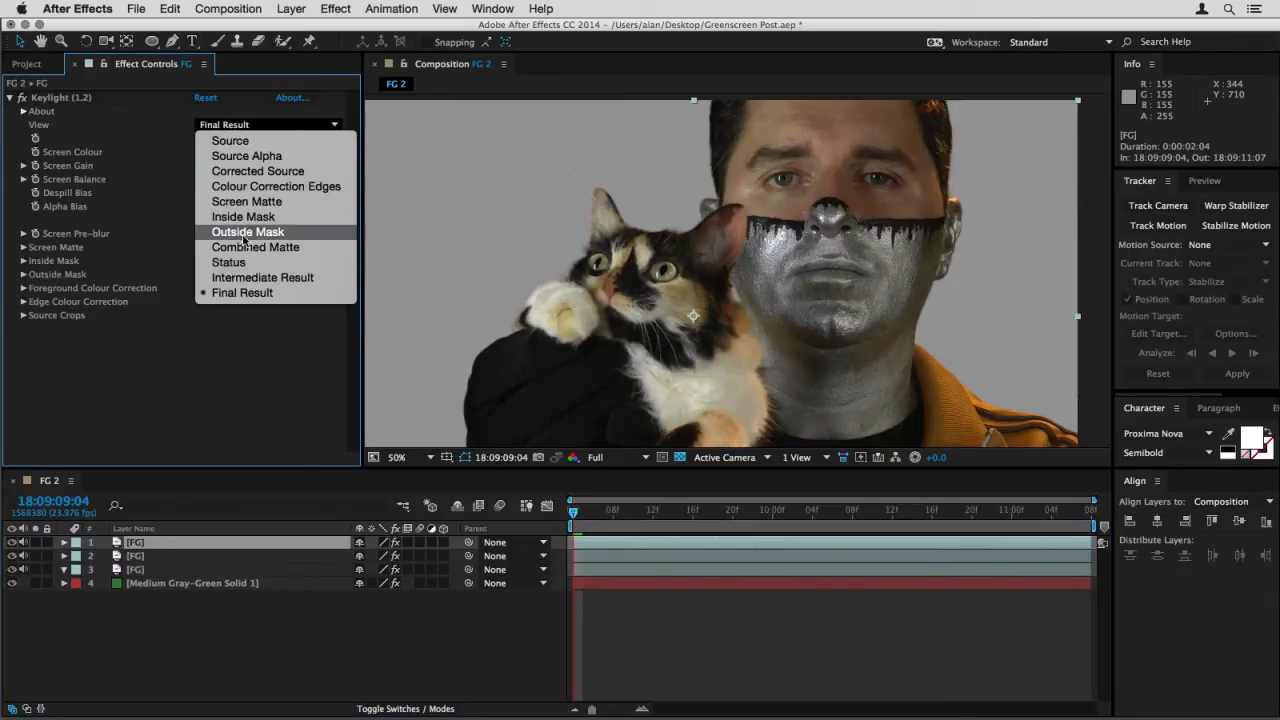
click(245, 277)
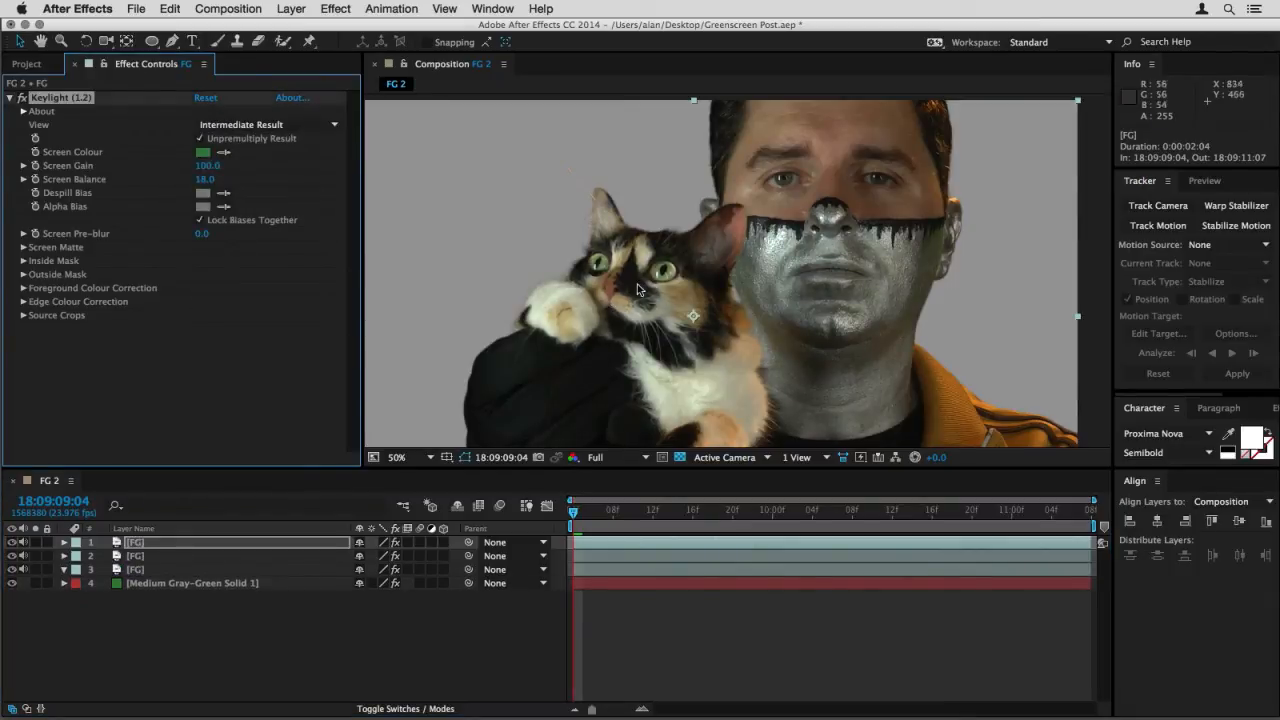
Draw an elliptical mask around the cat's eyes on the top FG layer and rotate it about 10 degrees to follow the face
key(.)
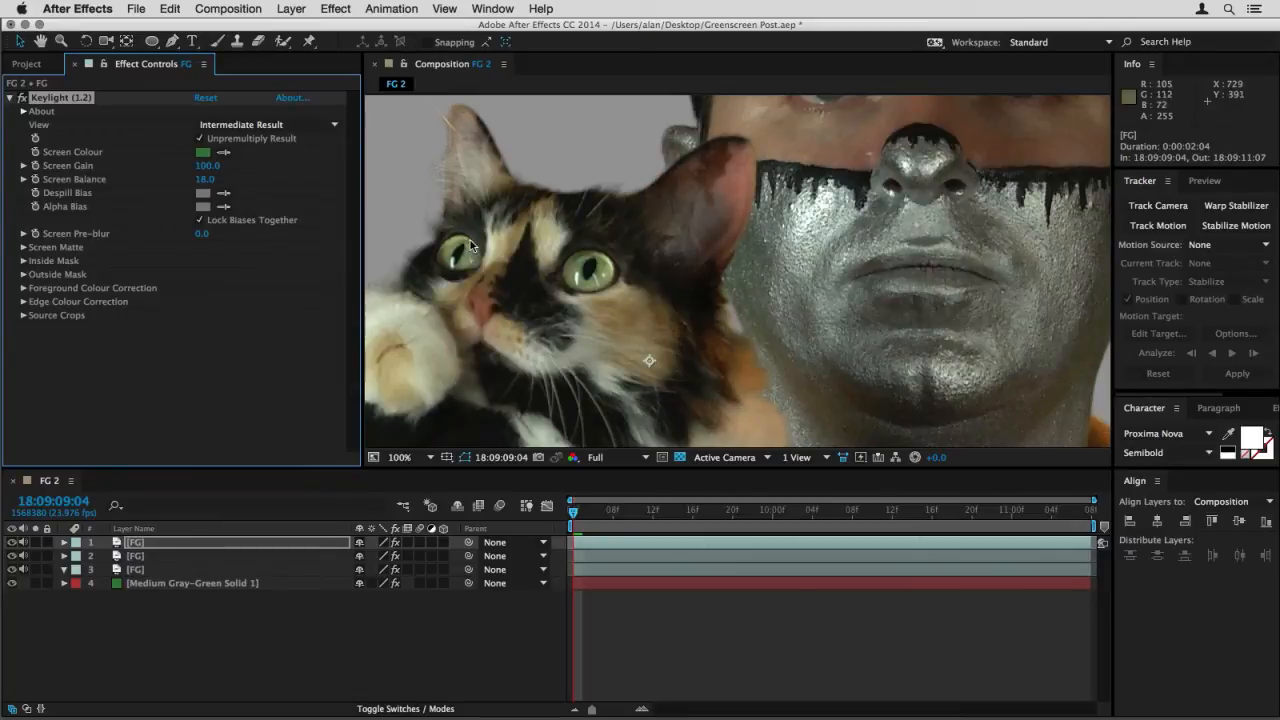
click(152, 41)
drag(586, 249, 695, 298)
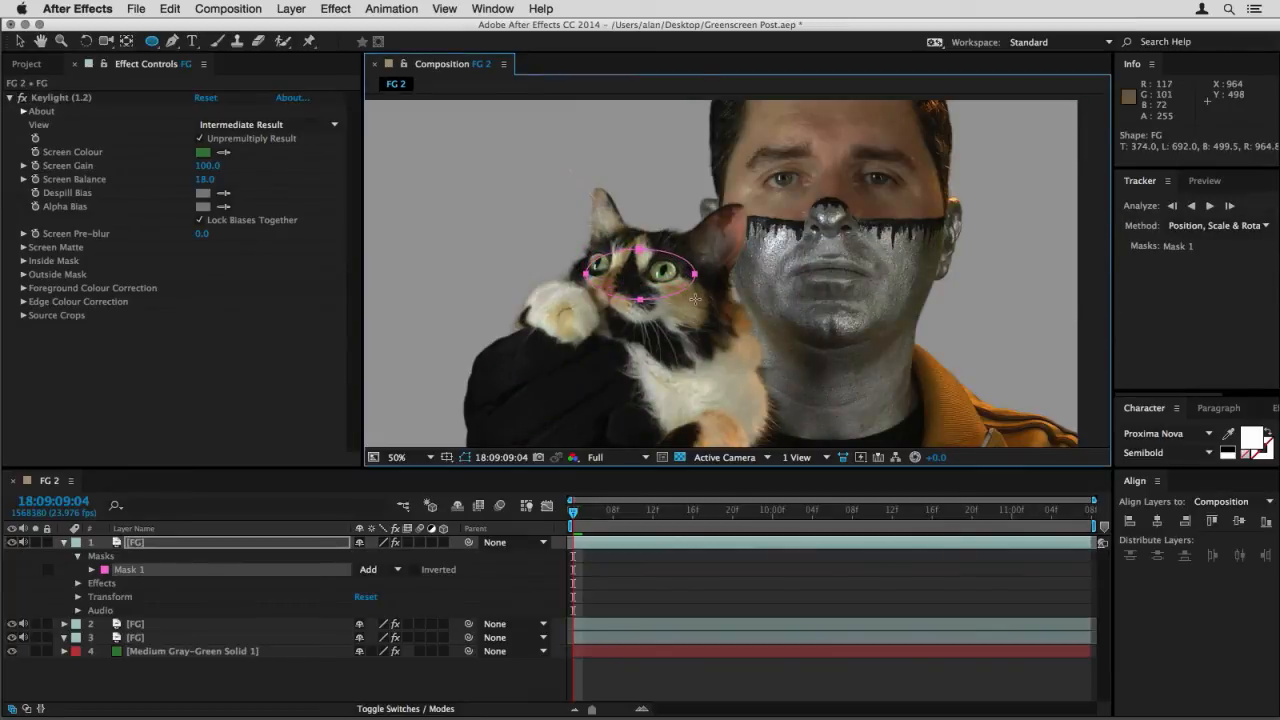
key(v)
key(period)
double_click(651, 281)
drag(671, 270, 615, 282)
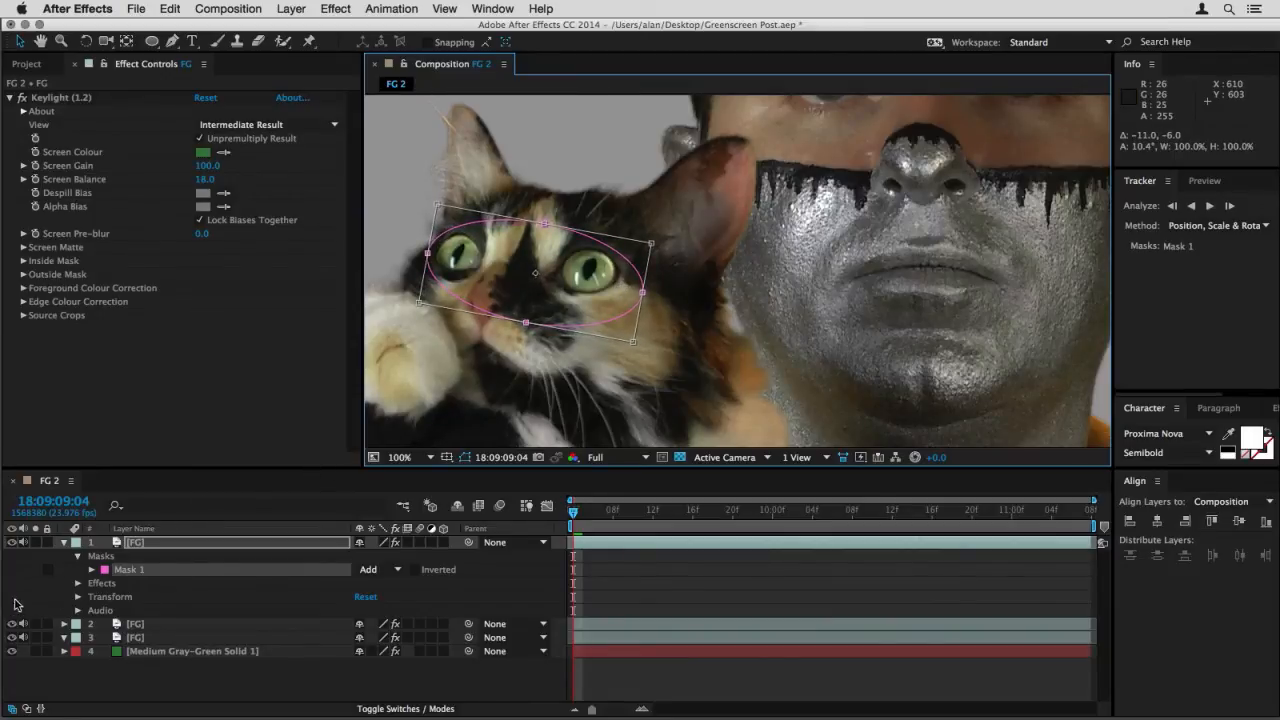
Solo the top FG layer to feather its eye mask by 20 pixels, and turn the solo off again
click(35, 542)
click(35, 542)
click(35, 542)
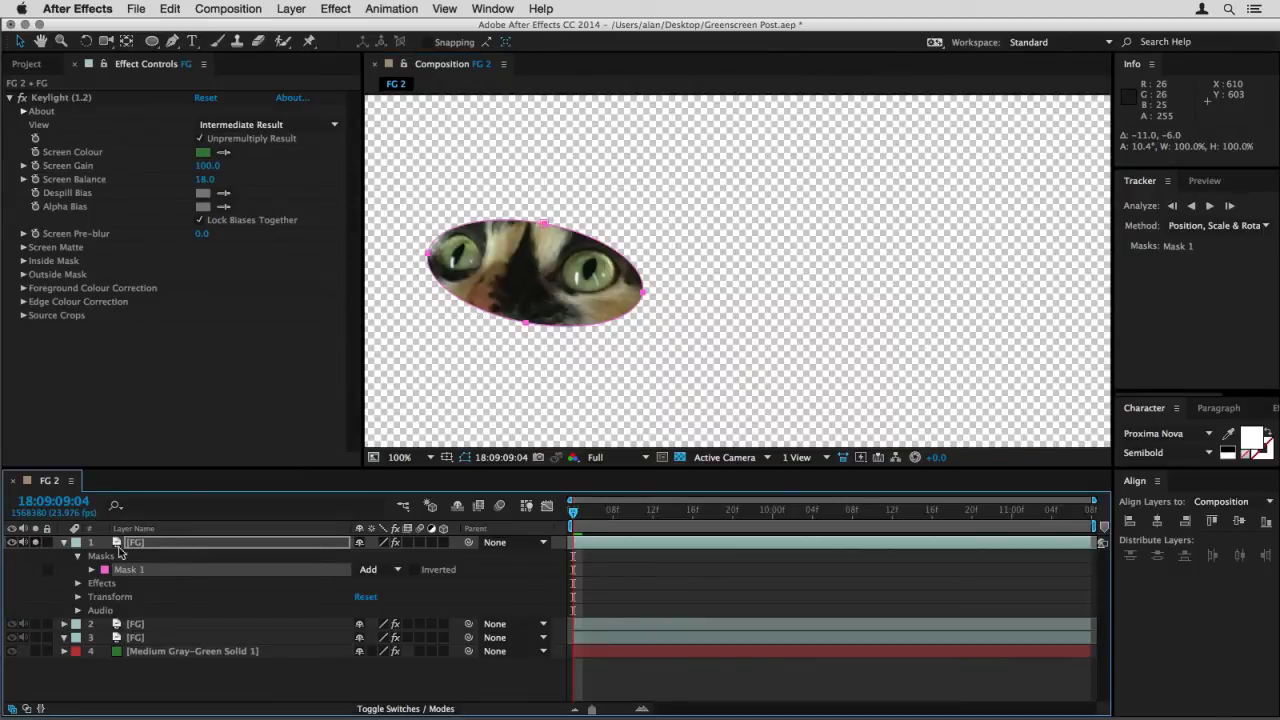
key(m)
key(m)
click(378, 586)
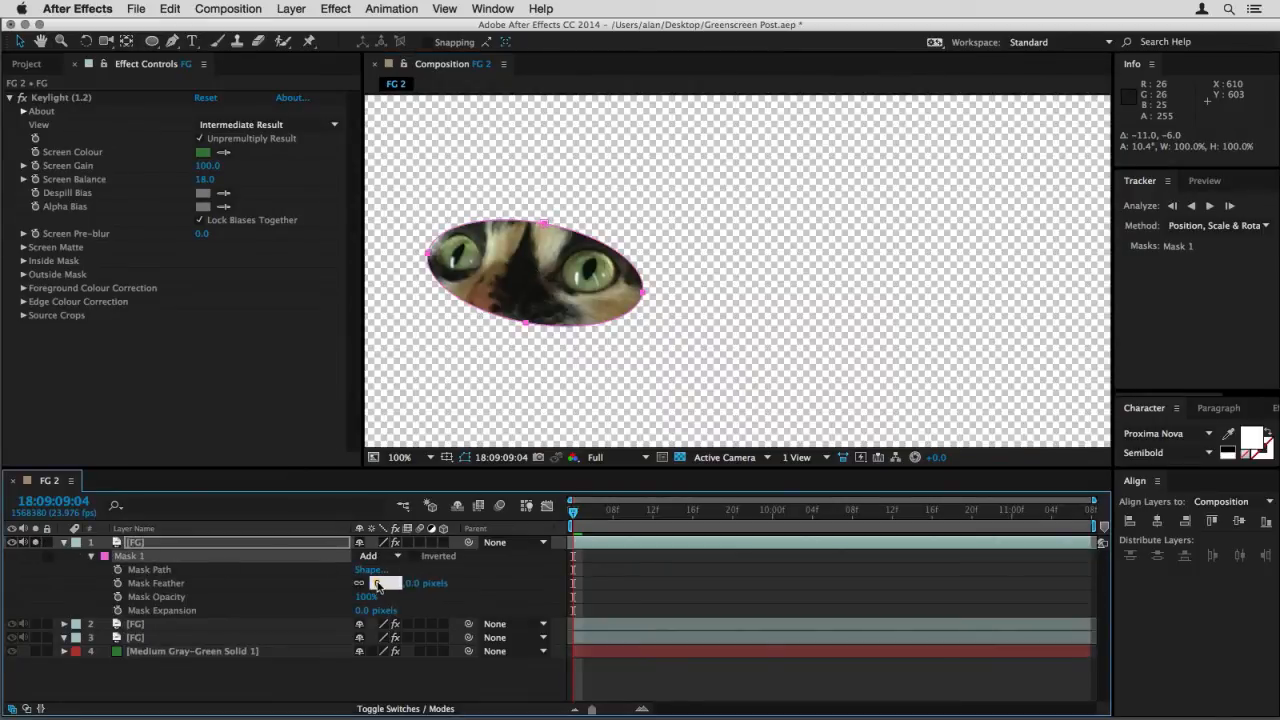
key(Return)
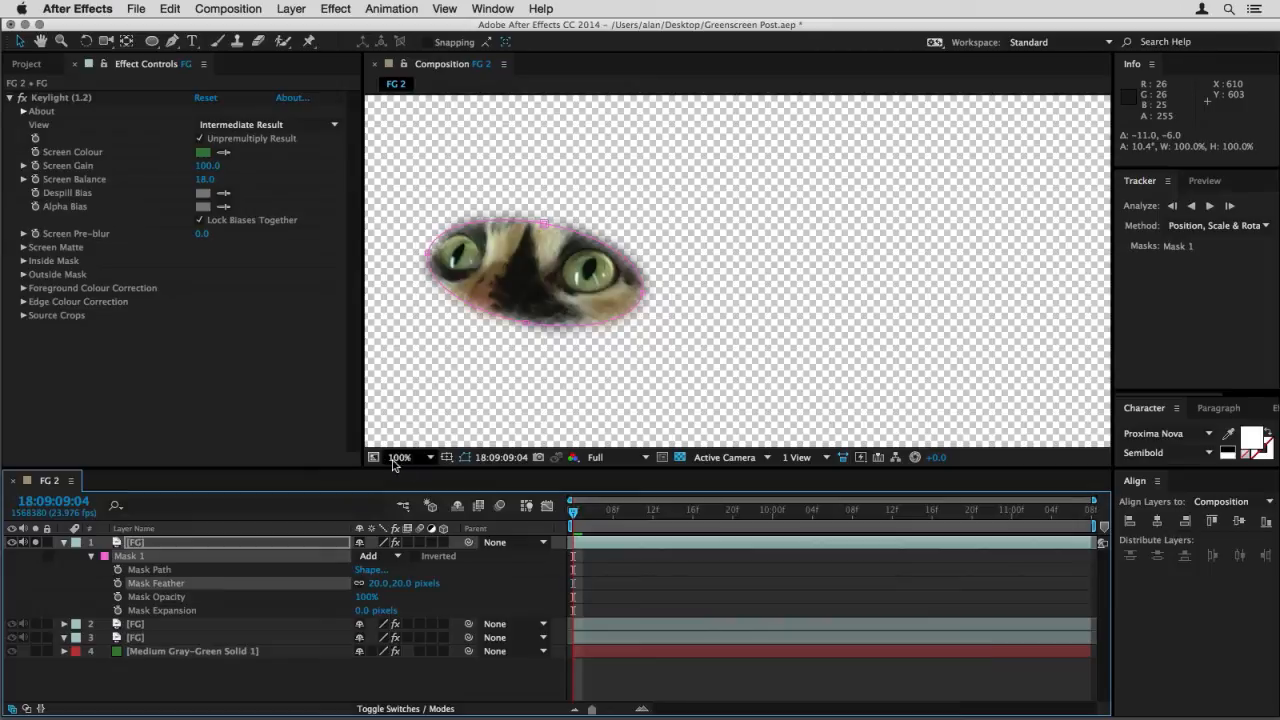
click(460, 224)
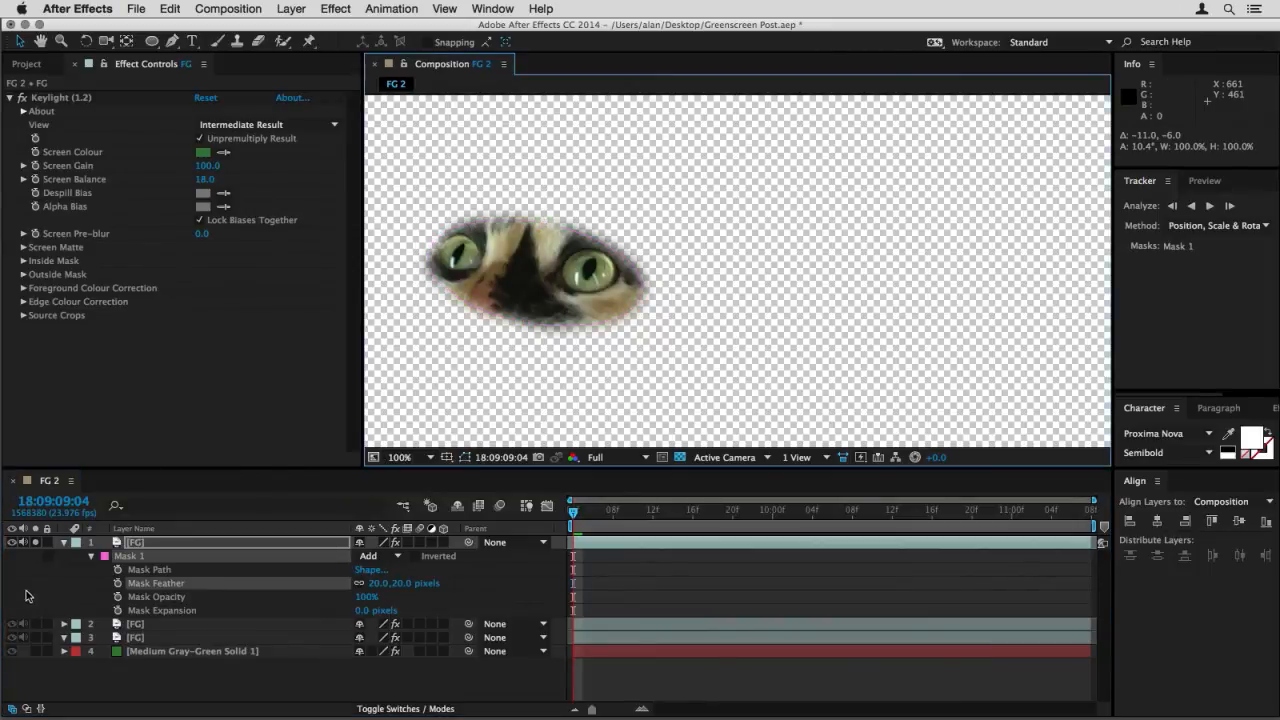
click(35, 542)
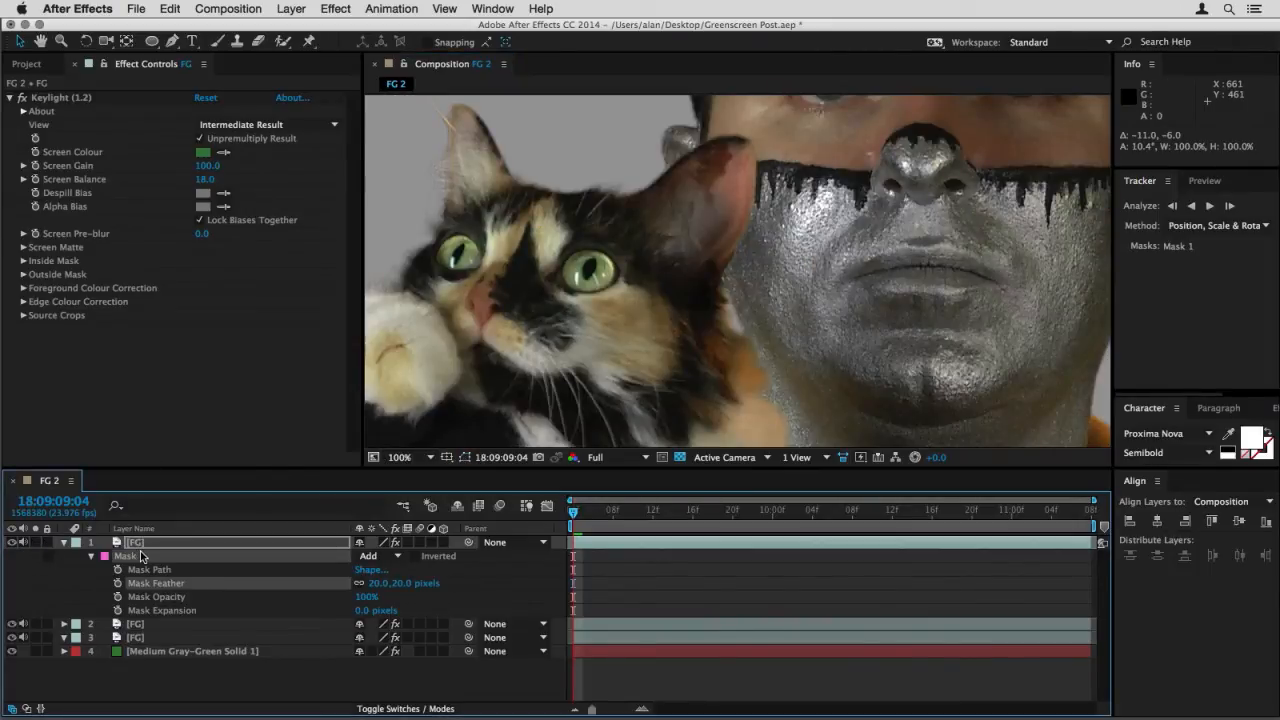
Keyframe the eye mask's path on the first frame and reshape it around the cat's eyes and nose on the last frame
click(141, 556)
click(463, 458)
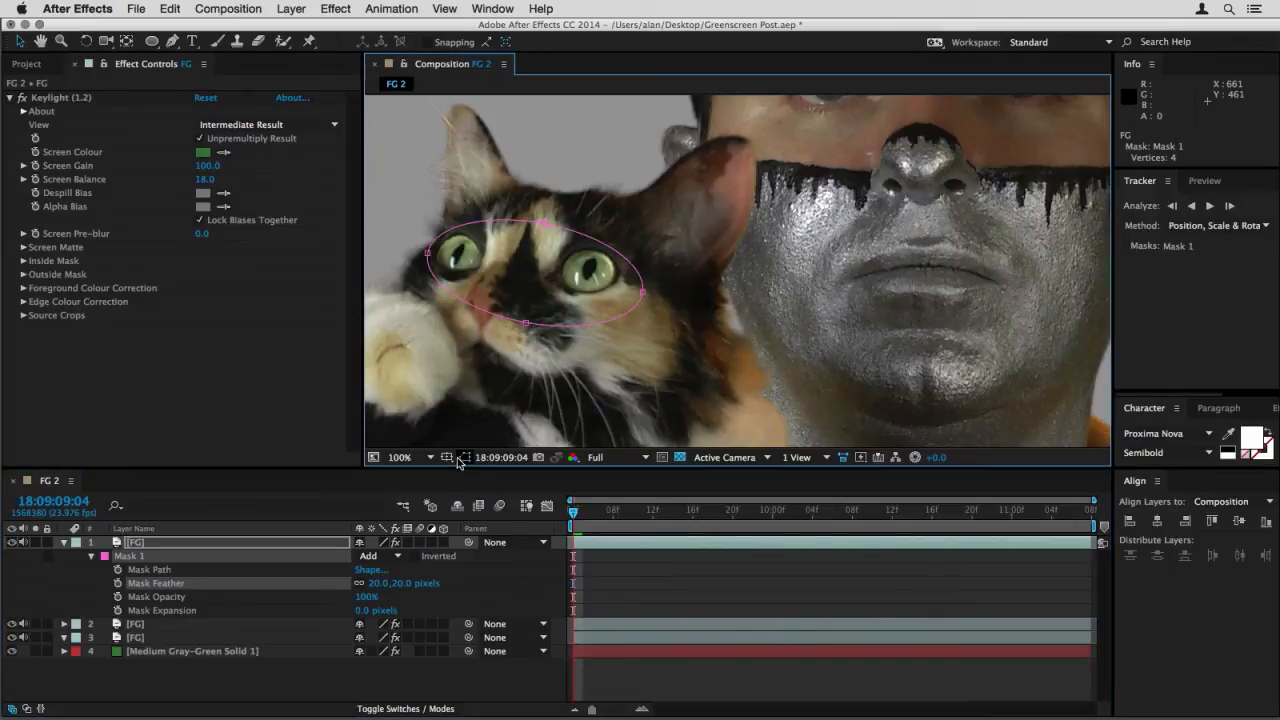
click(118, 570)
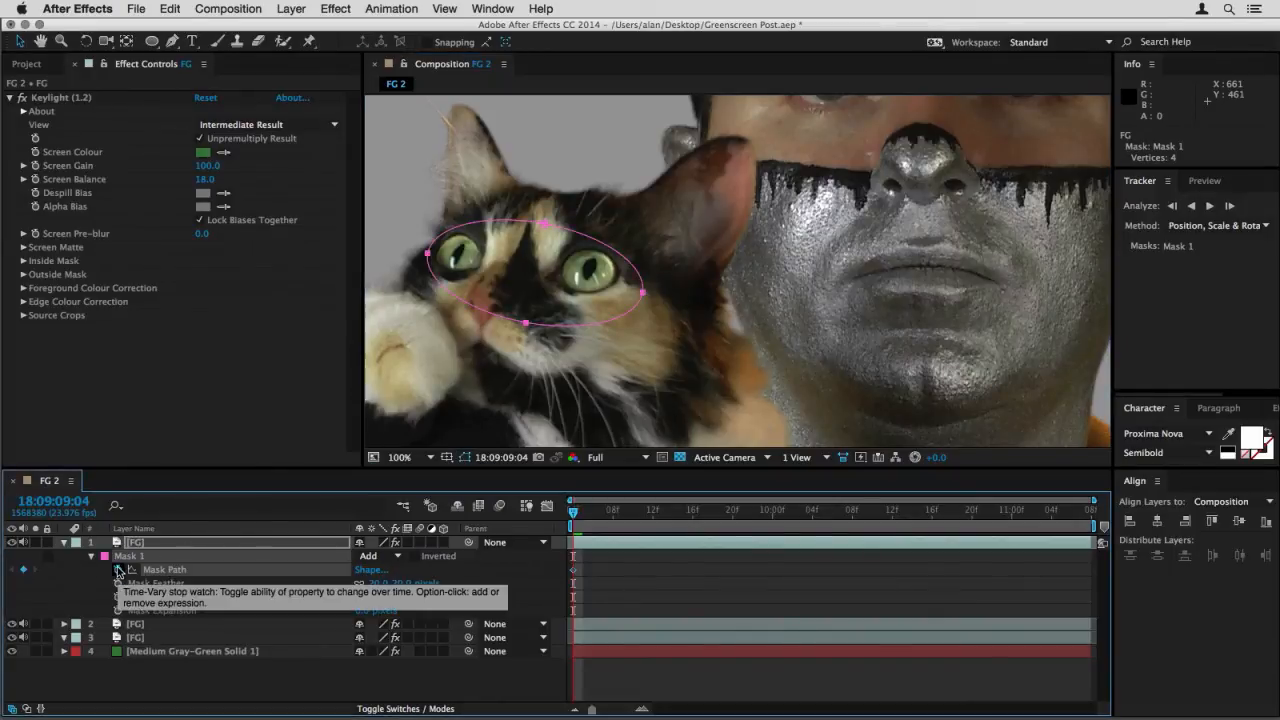
key(End)
drag(545, 226, 522, 263)
drag(504, 361, 455, 378)
Extend the mask's lower edge toward the cat's nose on the first frame, and realign the mask with the eyes at 18:09:09:09
key(Home)
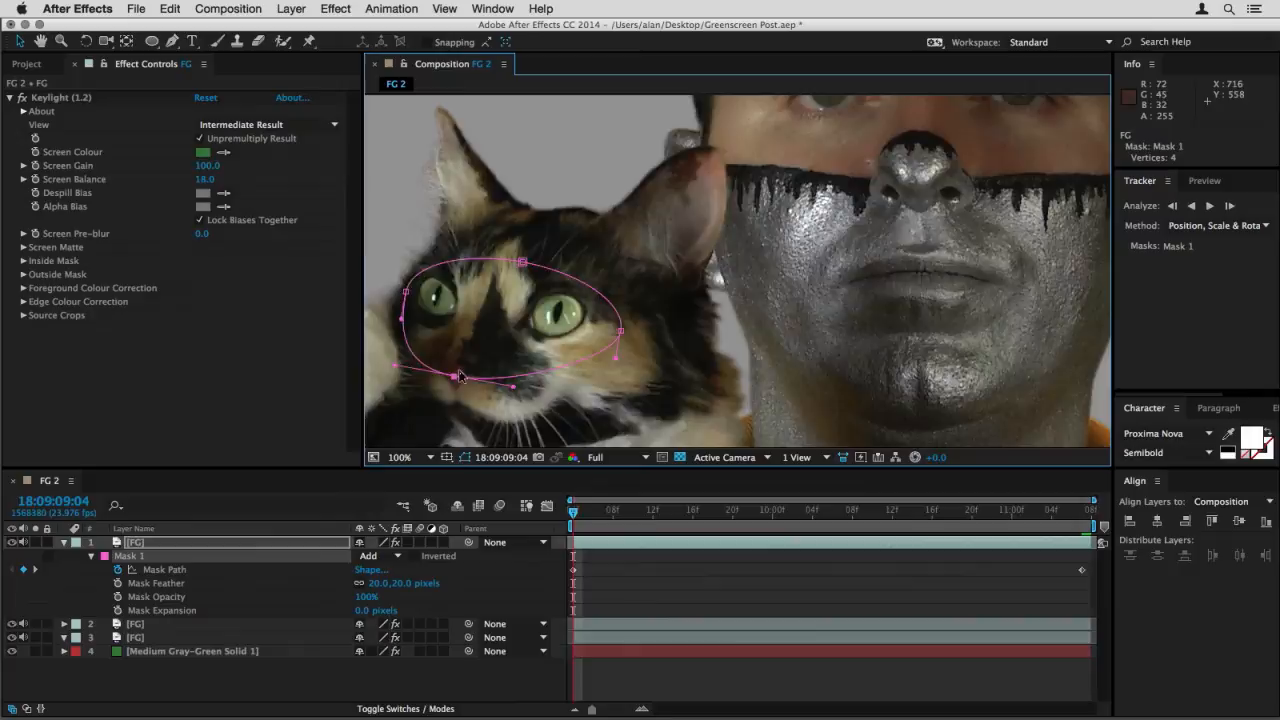
drag(501, 307, 483, 326)
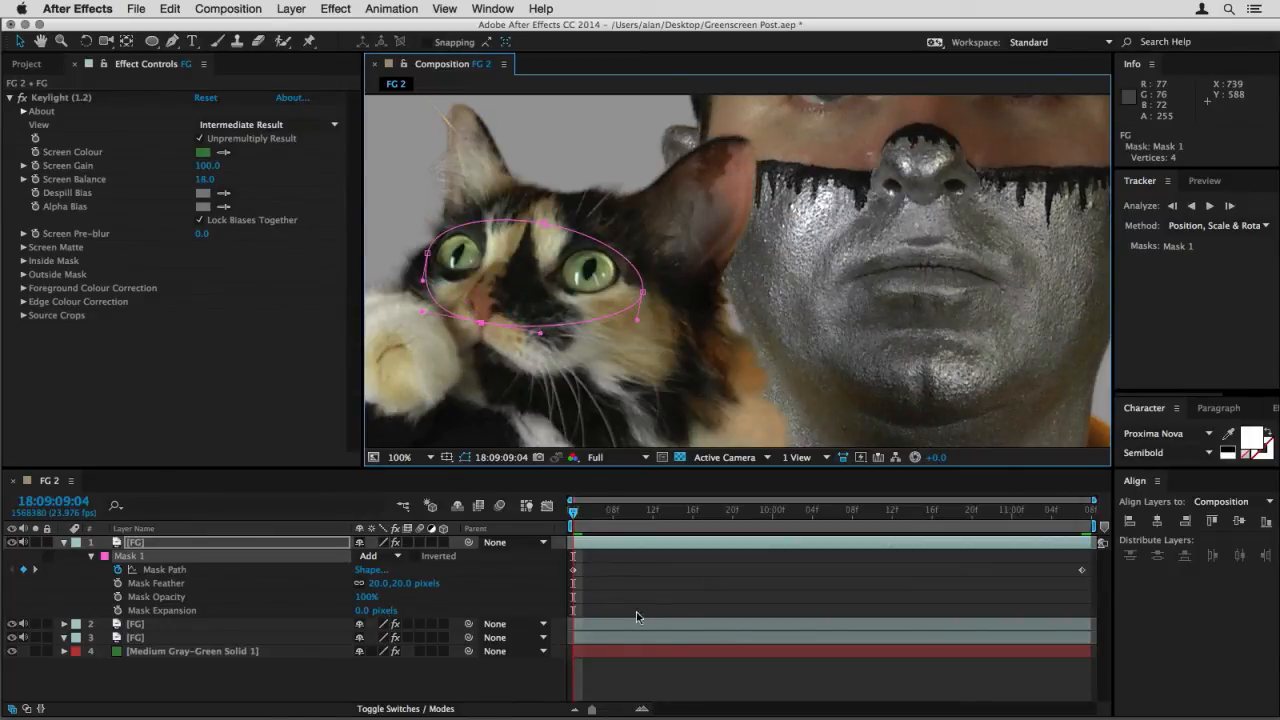
drag(588, 514, 622, 516)
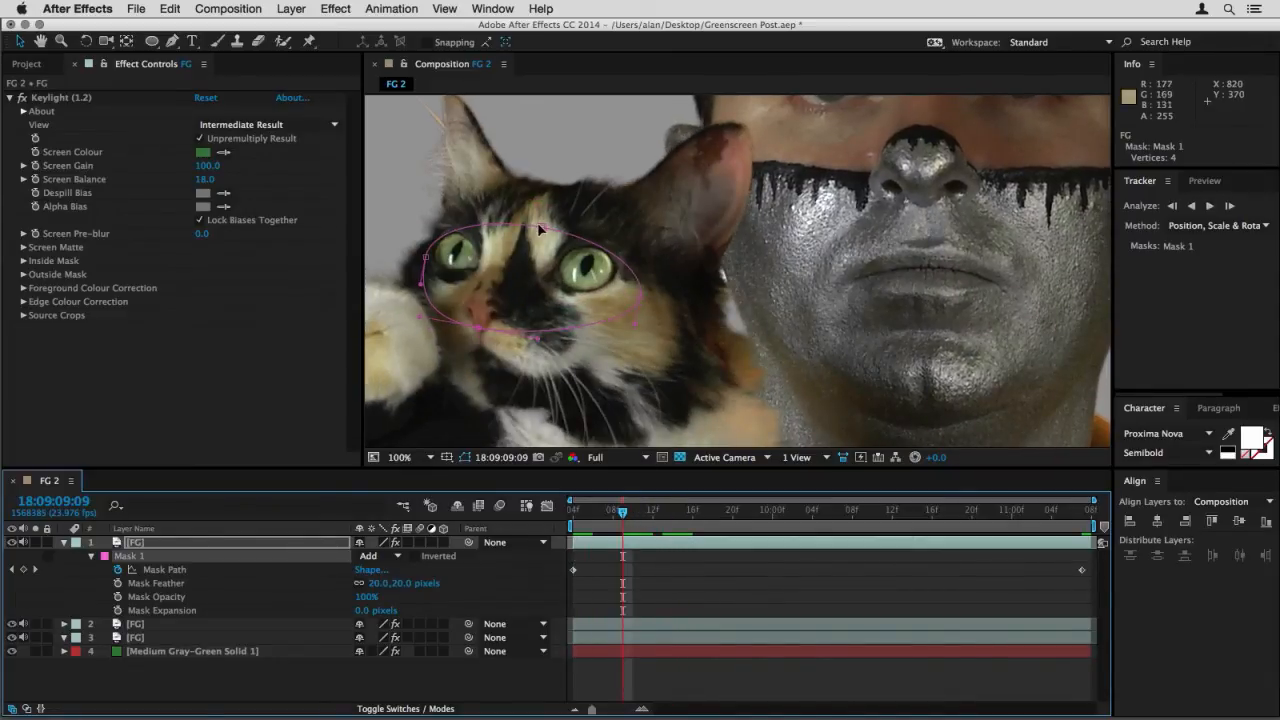
double_click(545, 255)
drag(545, 255, 547, 249)
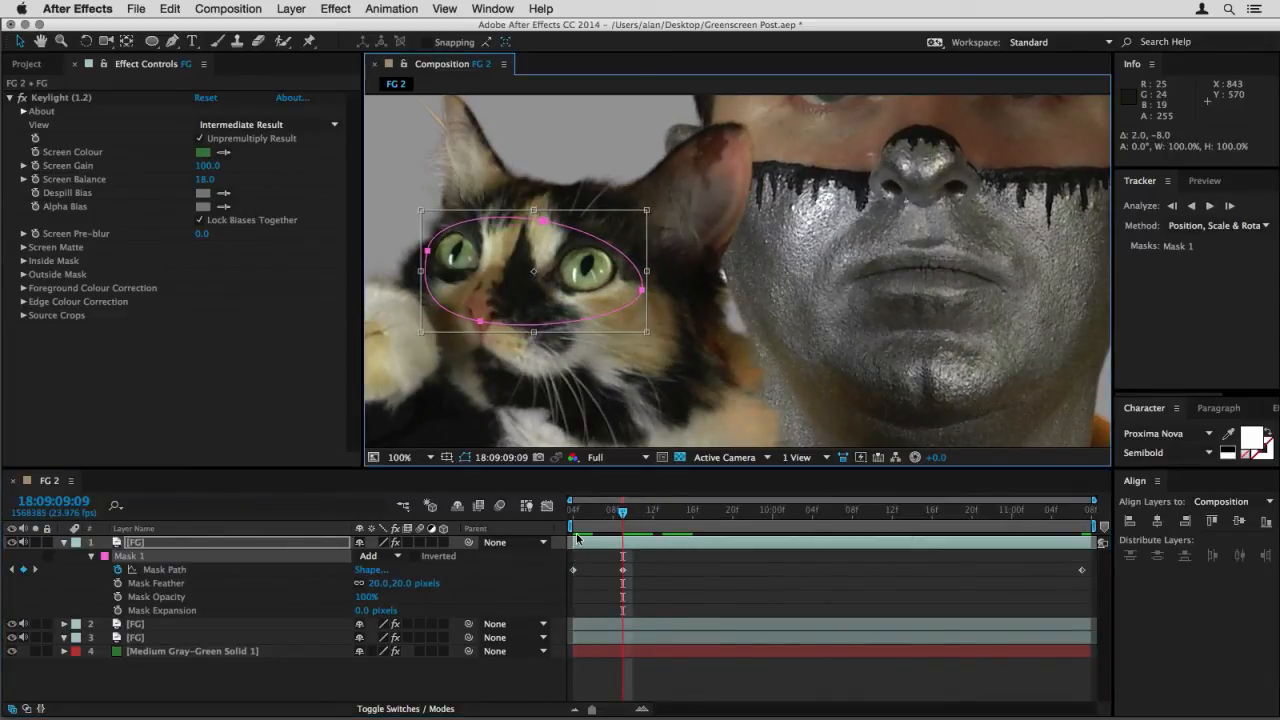
Realign the cat's eye mask with the moving face on three intermediate frames, including 18:09:10:00, and check its tracking through to the end
drag(650, 516, 681, 515)
drag(541, 227, 551, 243)
click(693, 513)
drag(701, 519, 772, 519)
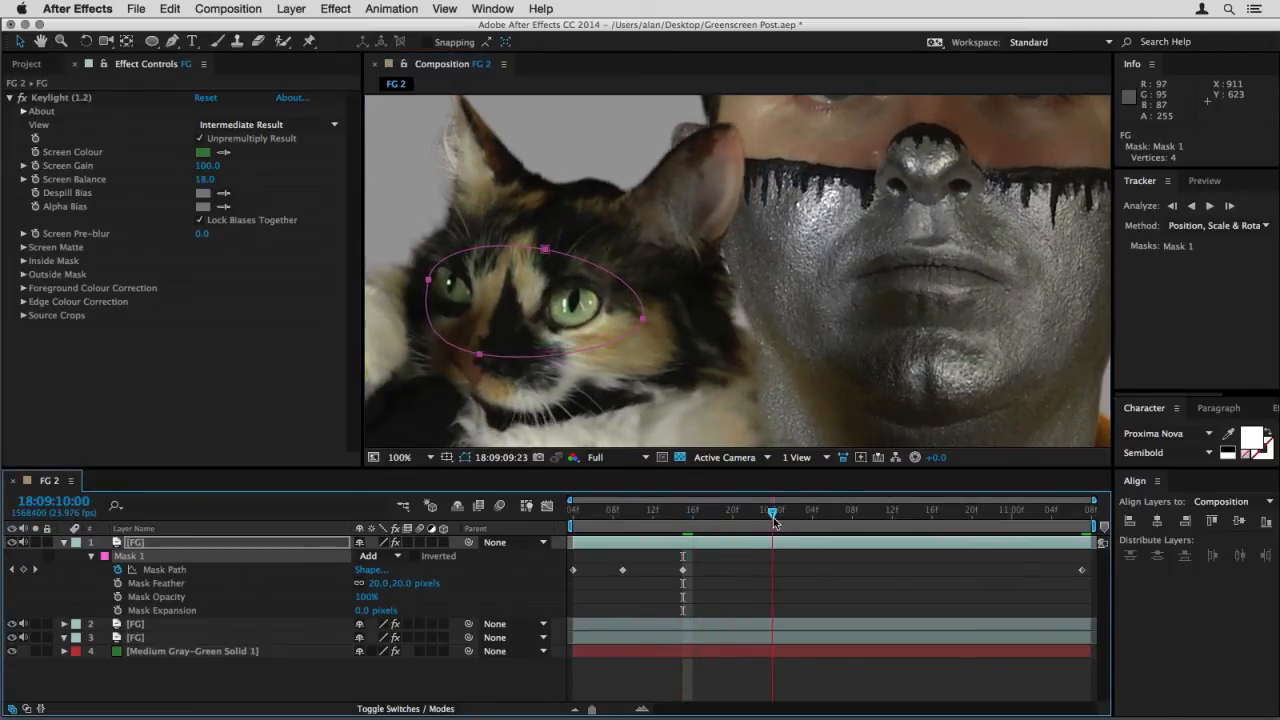
drag(530, 282, 533, 245)
click(872, 511)
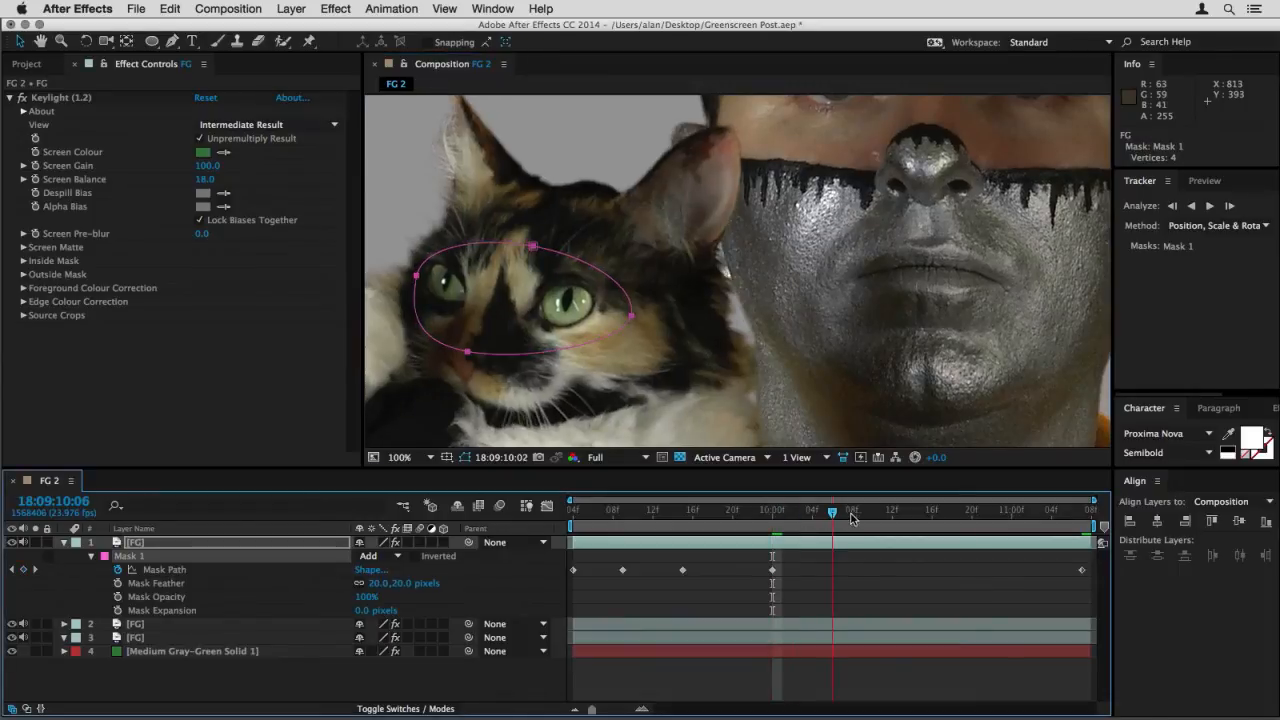
drag(530, 246, 525, 247)
drag(893, 516, 1108, 520)
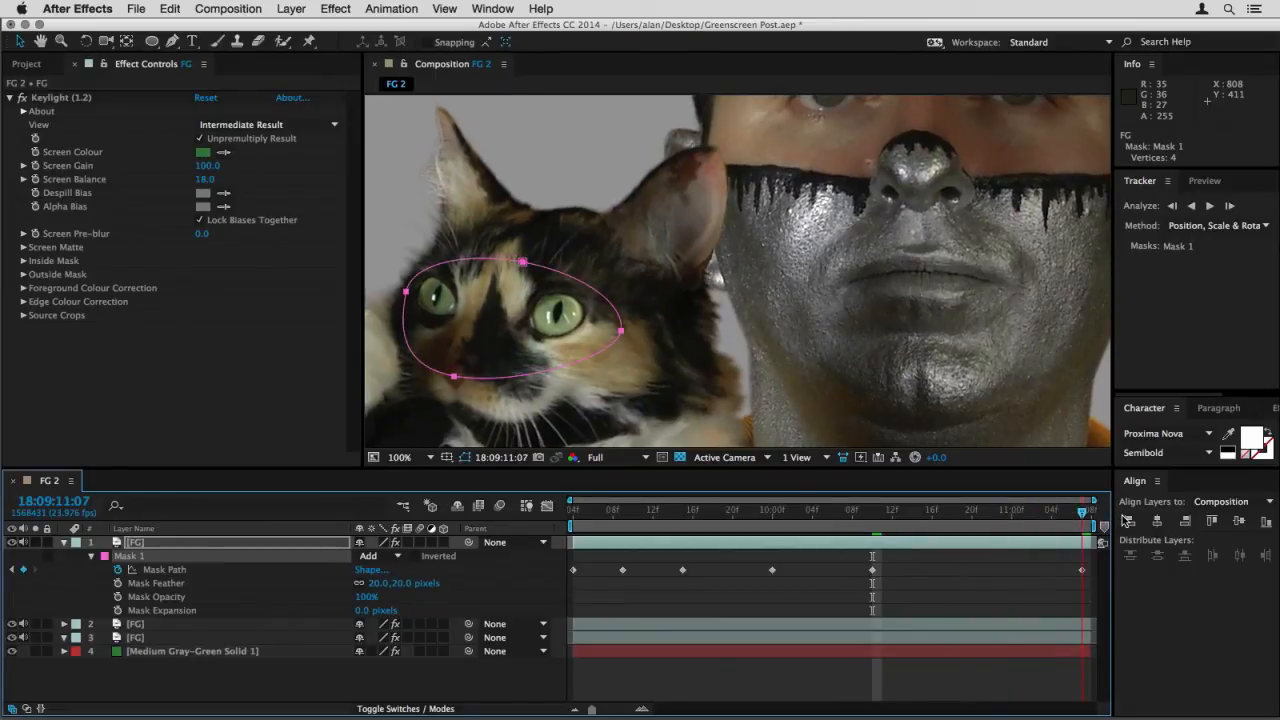
Draw an elliptical mask around the man's eyes on the top FG layer and stretch it upward to about 117% height
key(h)
drag(727, 261, 577, 366)
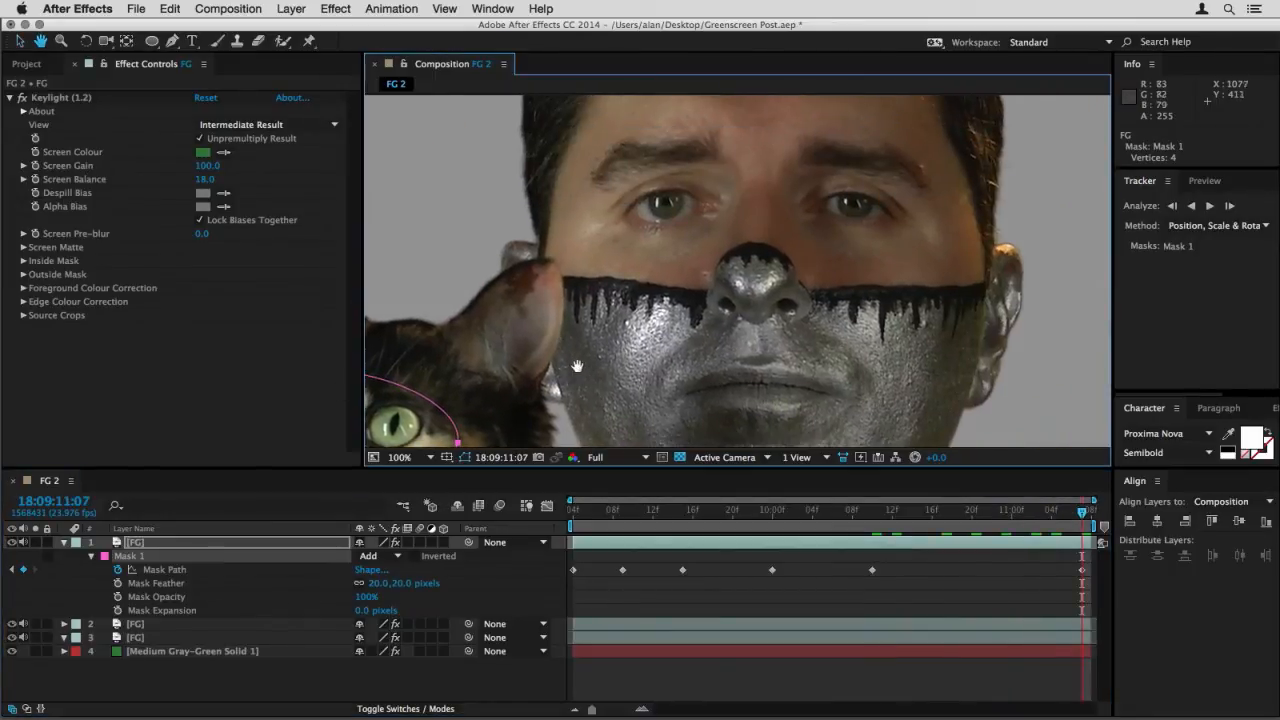
key(q)
drag(575, 161, 932, 254)
key(v)
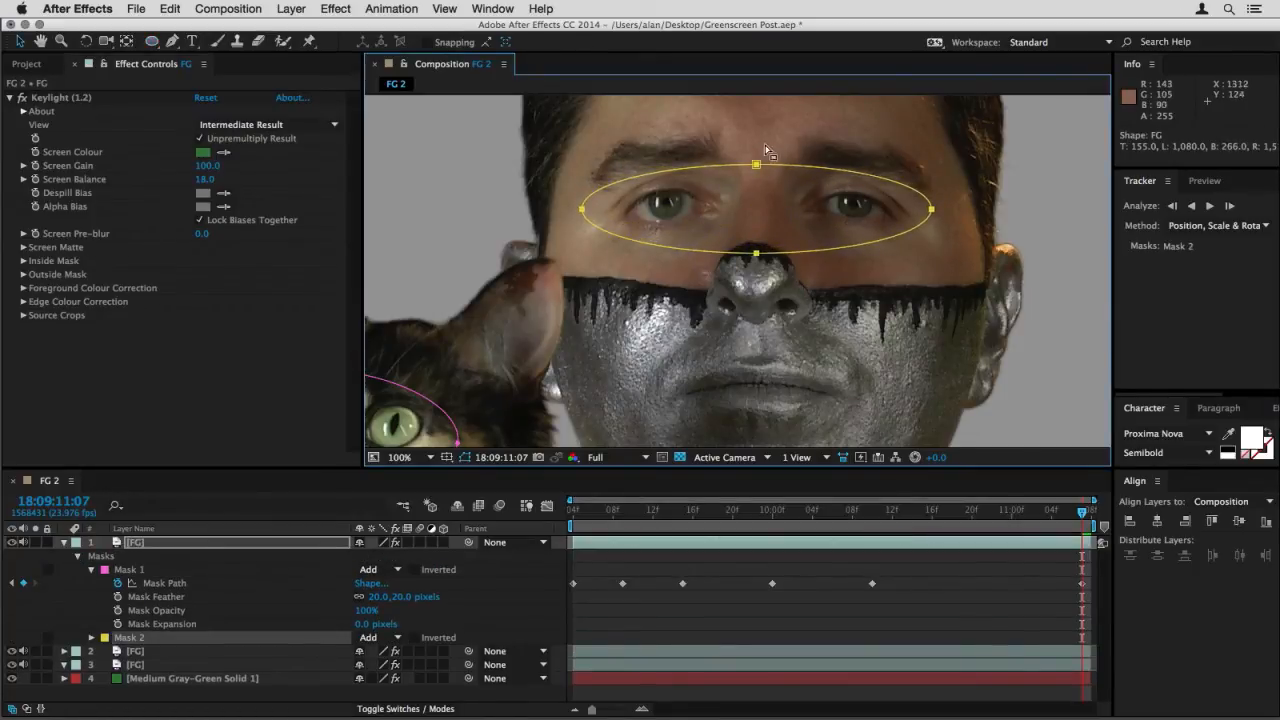
double_click(757, 163)
drag(755, 159, 757, 149)
key(super+z)
Feather the man's eye mask, Mask 2, by 20 pixels
click(91, 637)
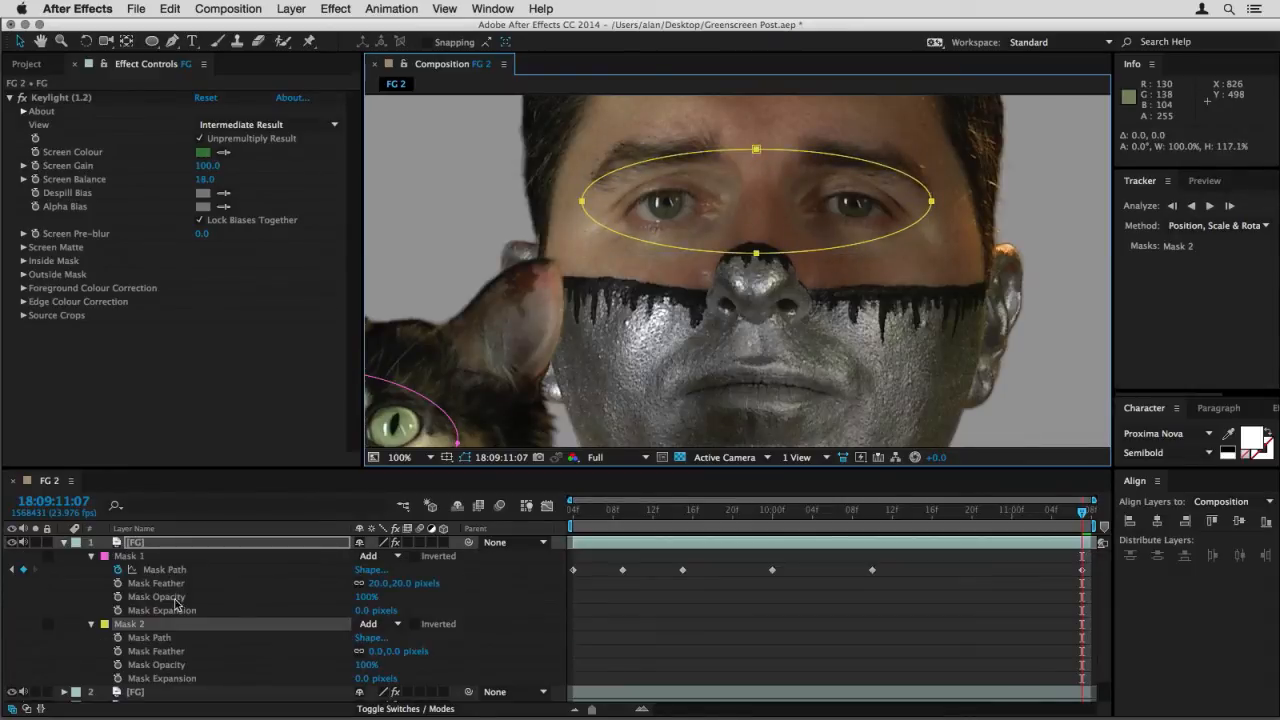
click(378, 651)
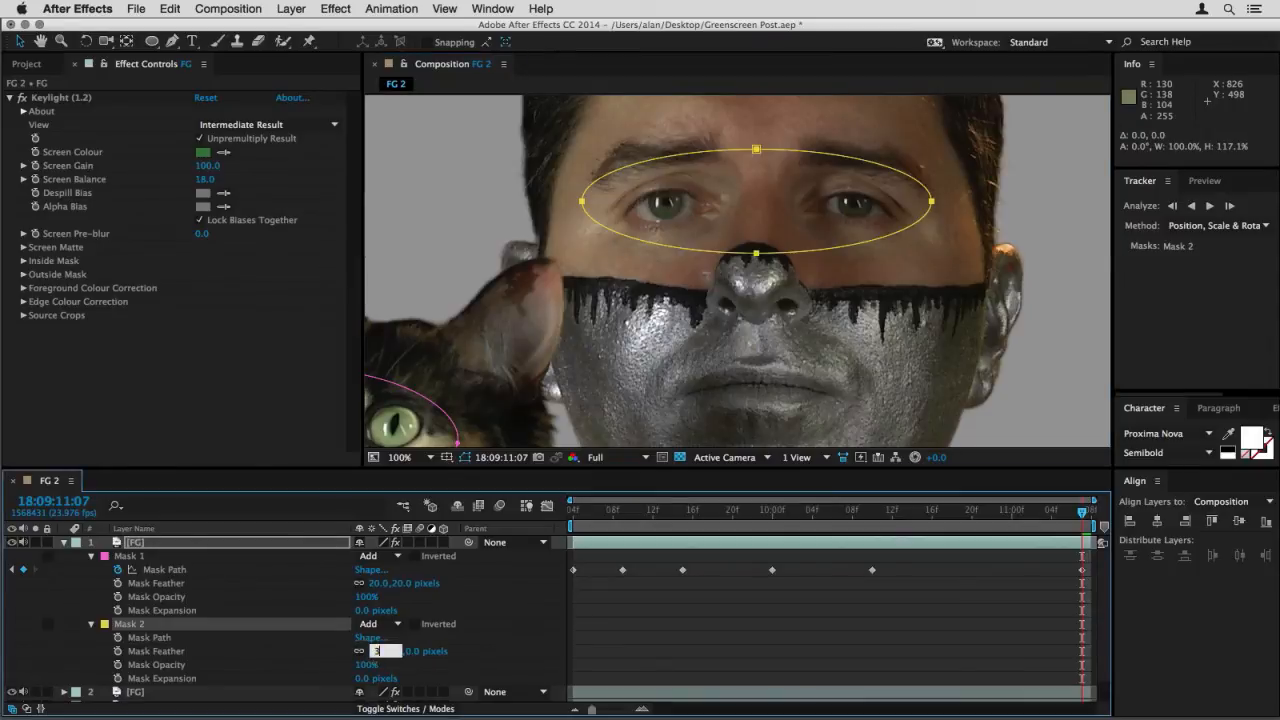
text(20)
key(Return)
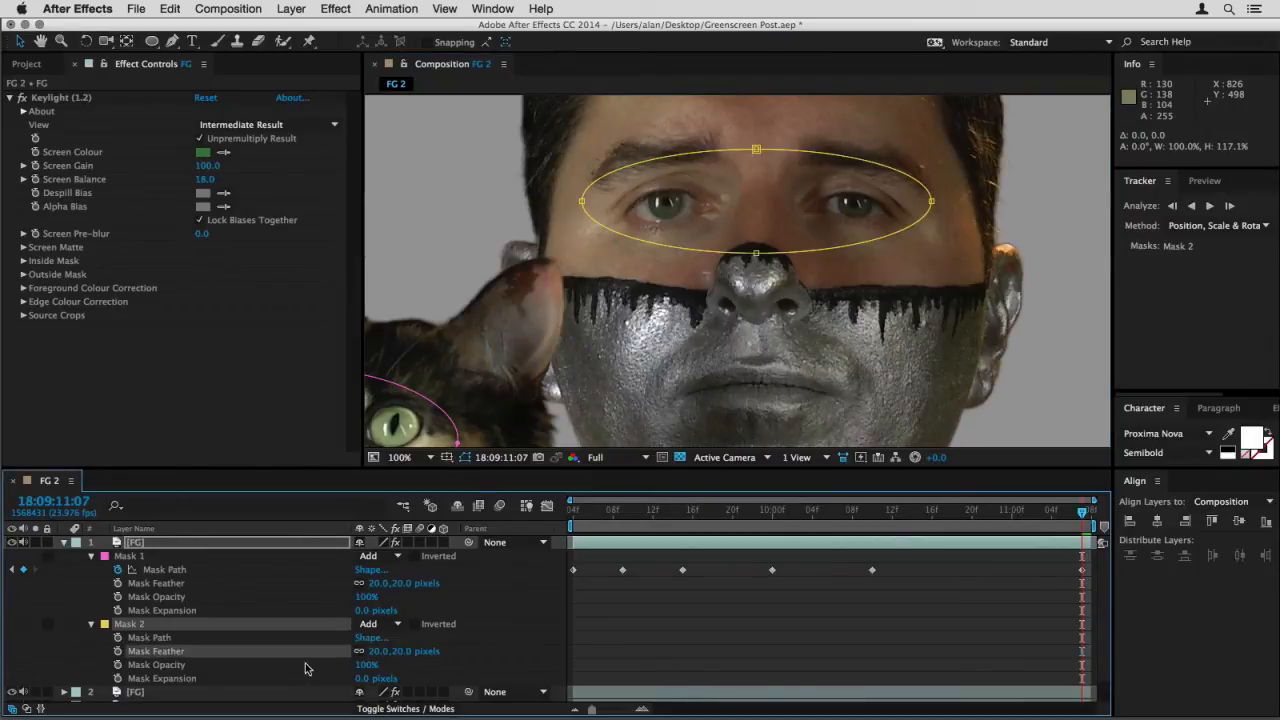
Keyframe Mask 2's path on the last frame, and nudge the mask slightly upward on the first frame to match the man's eyes
click(118, 637)
key(Home)
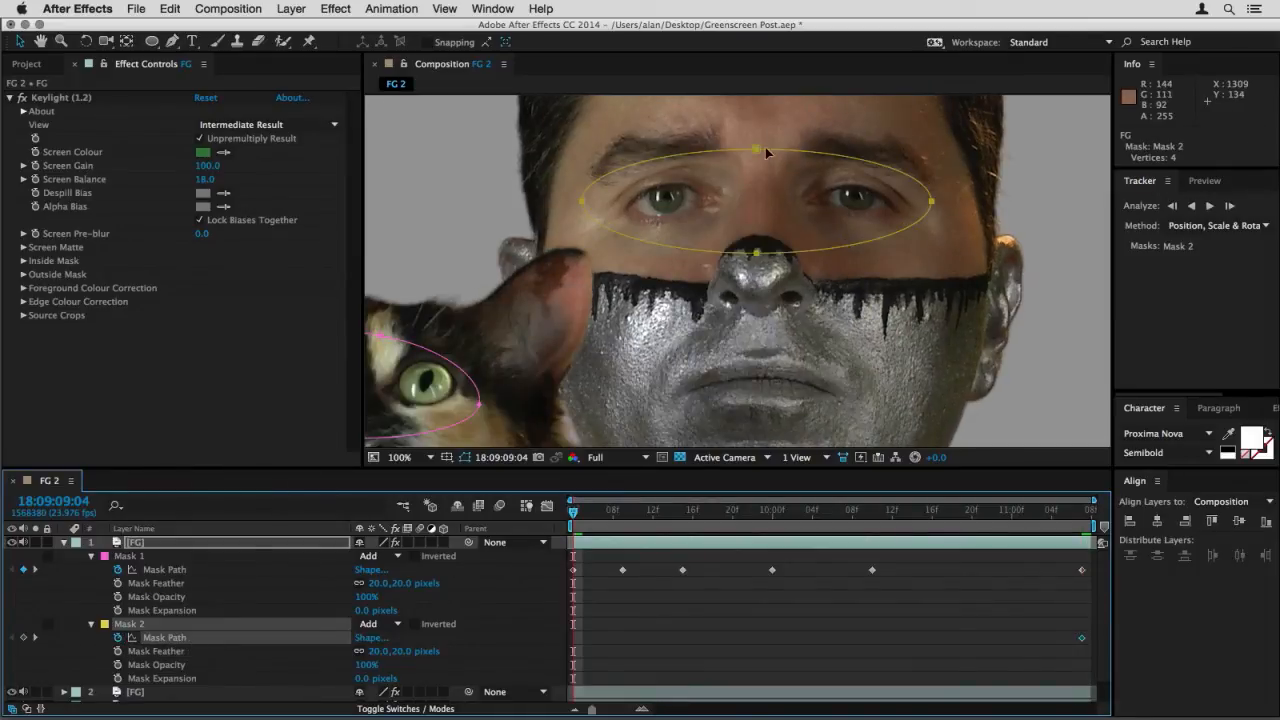
drag(757, 150, 760, 146)
drag(586, 515, 1114, 519)
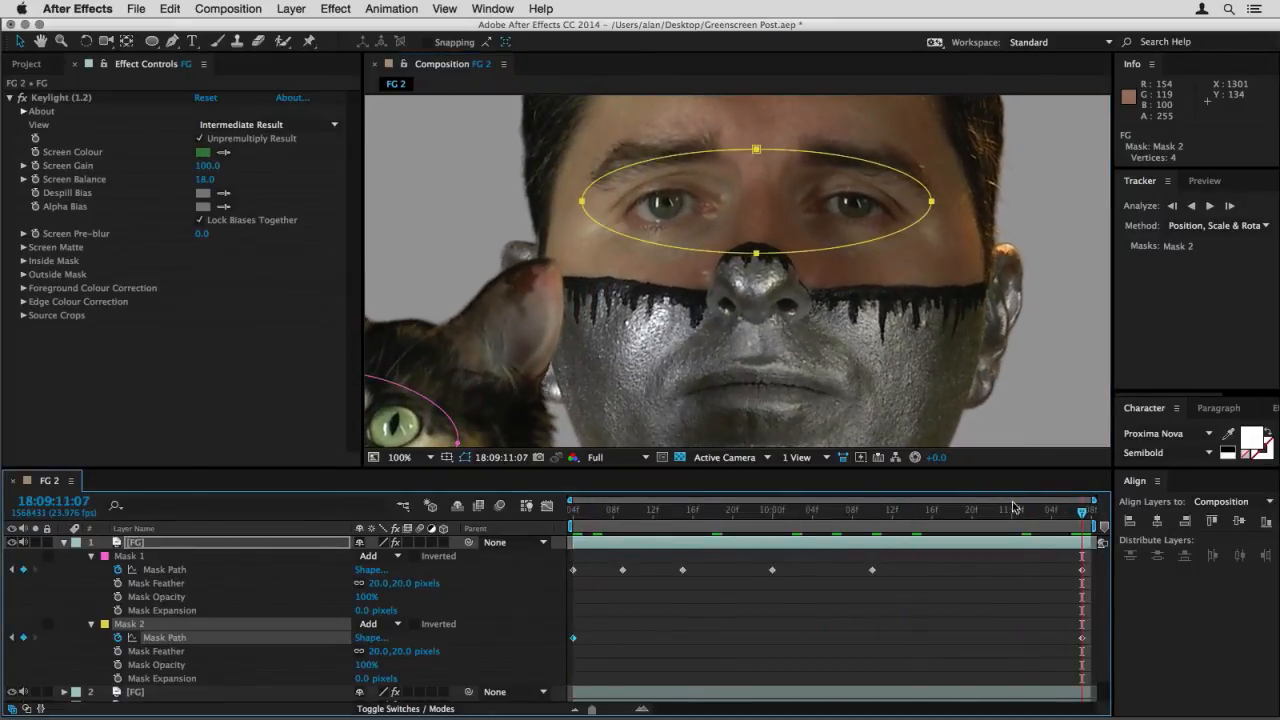
Collapse the top layer's properties and rename the three FG layers from top to bottom as Eyes, Inner Mask and Key
key(comma)
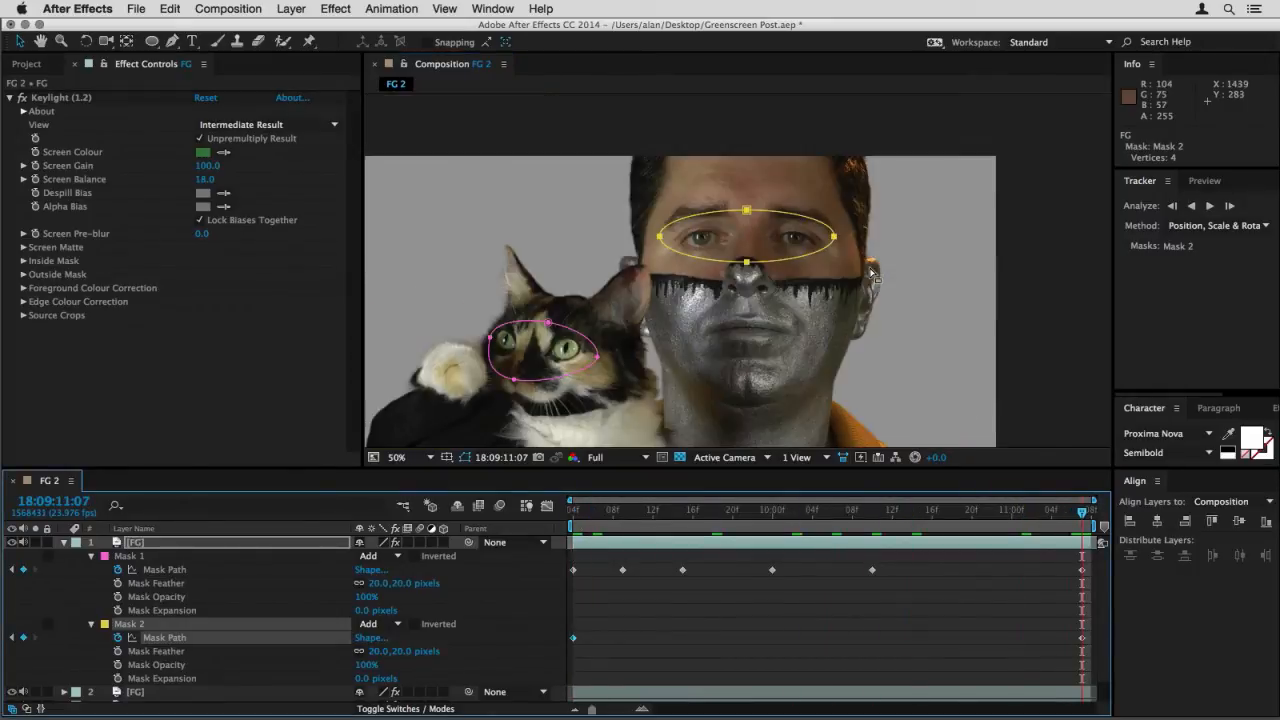
click(62, 542)
click(138, 543)
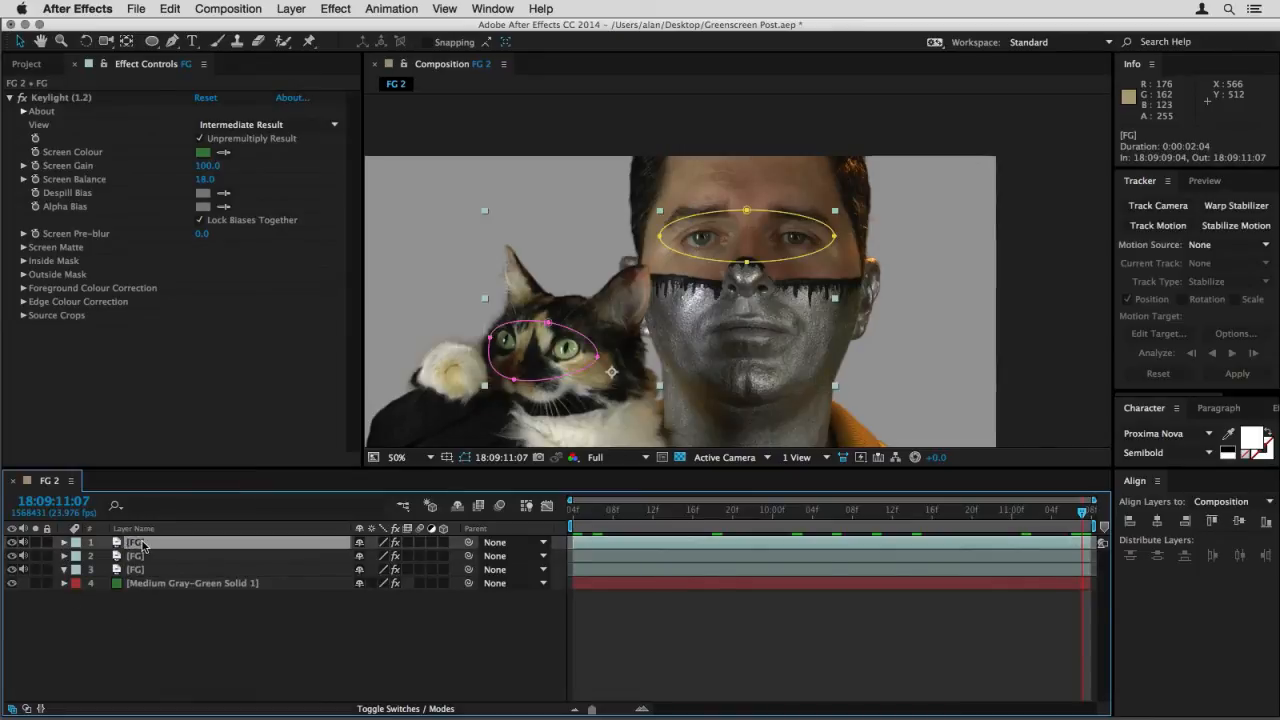
text(Eyes)
key(Return)
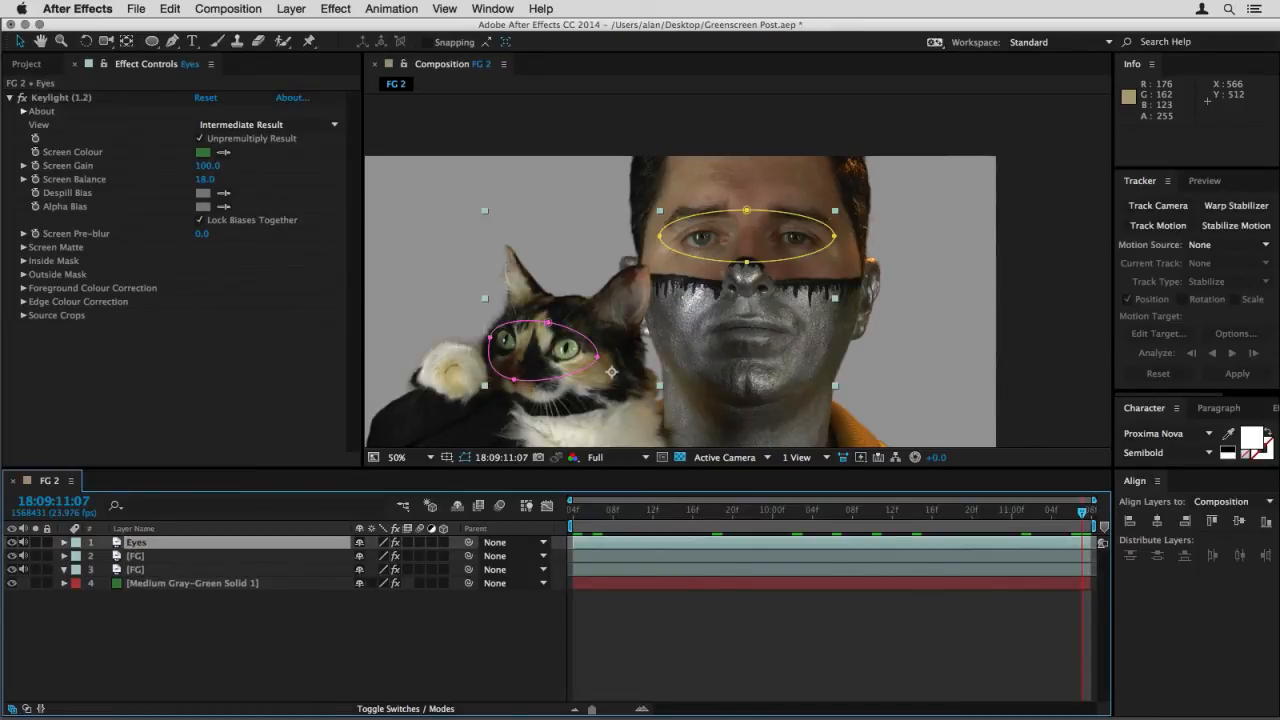
click(133, 557)
key(Return)
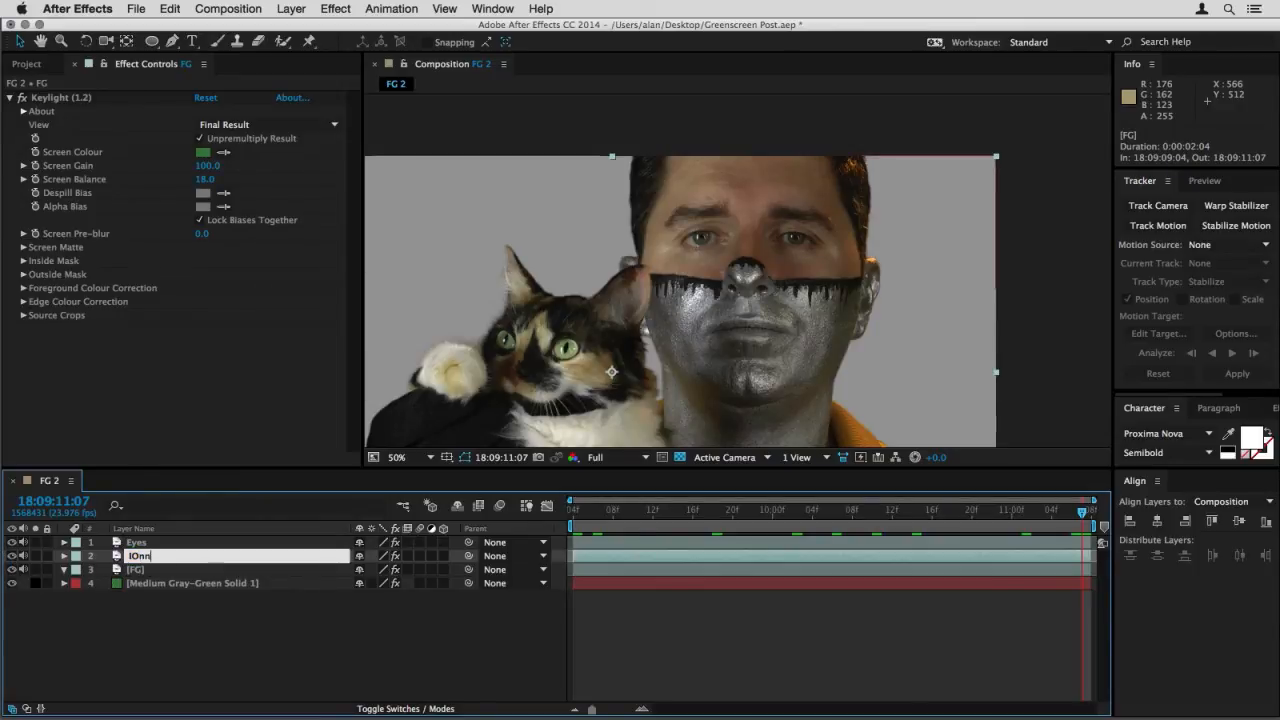
text(Inner Mask)
key(Return)
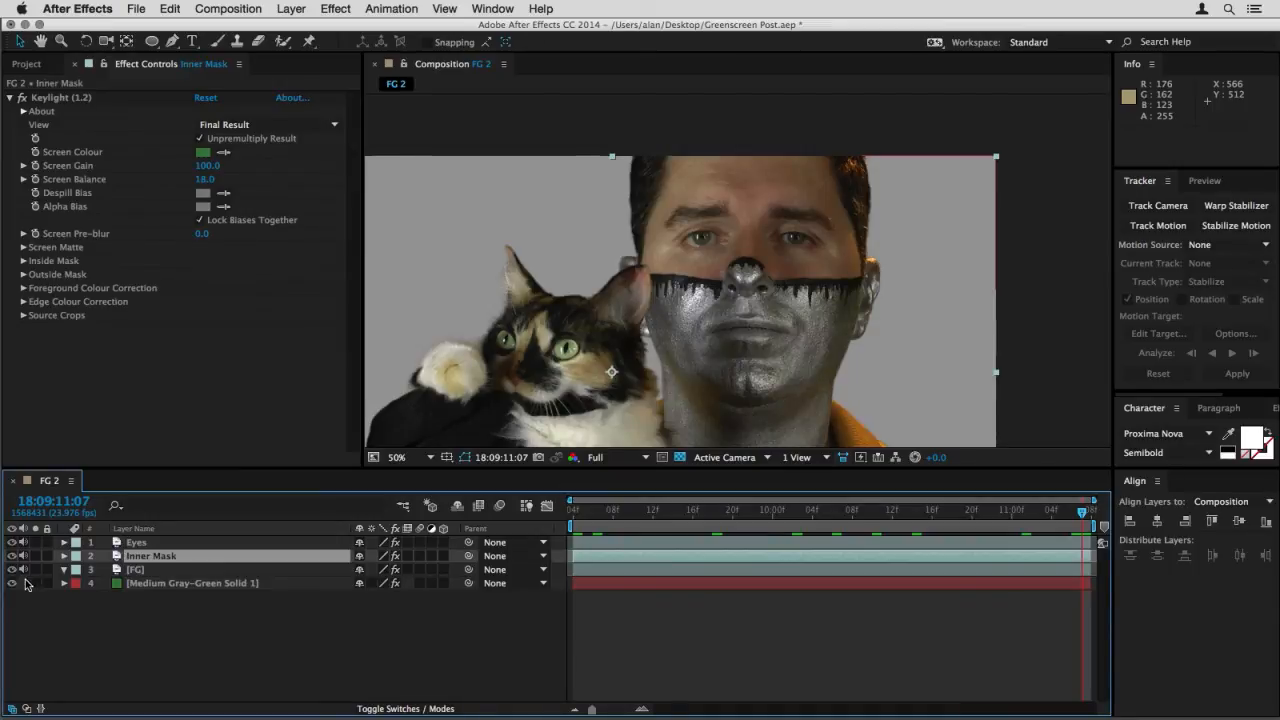
click(135, 569)
key(Return)
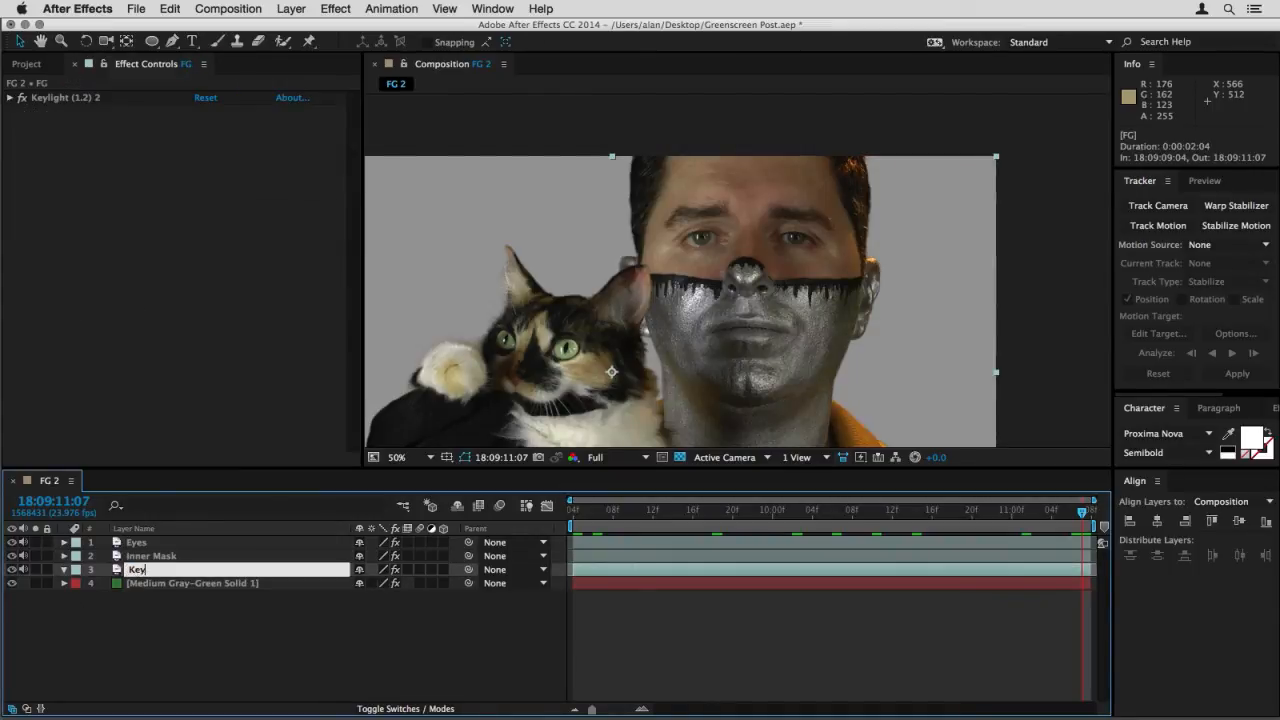
text(Key)
key(Return)
Hide the Eyes, Inner Mask and Key layers and restore them one by one to compare each layer's contribution to the key
drag(638, 325, 733, 268)
key(v)
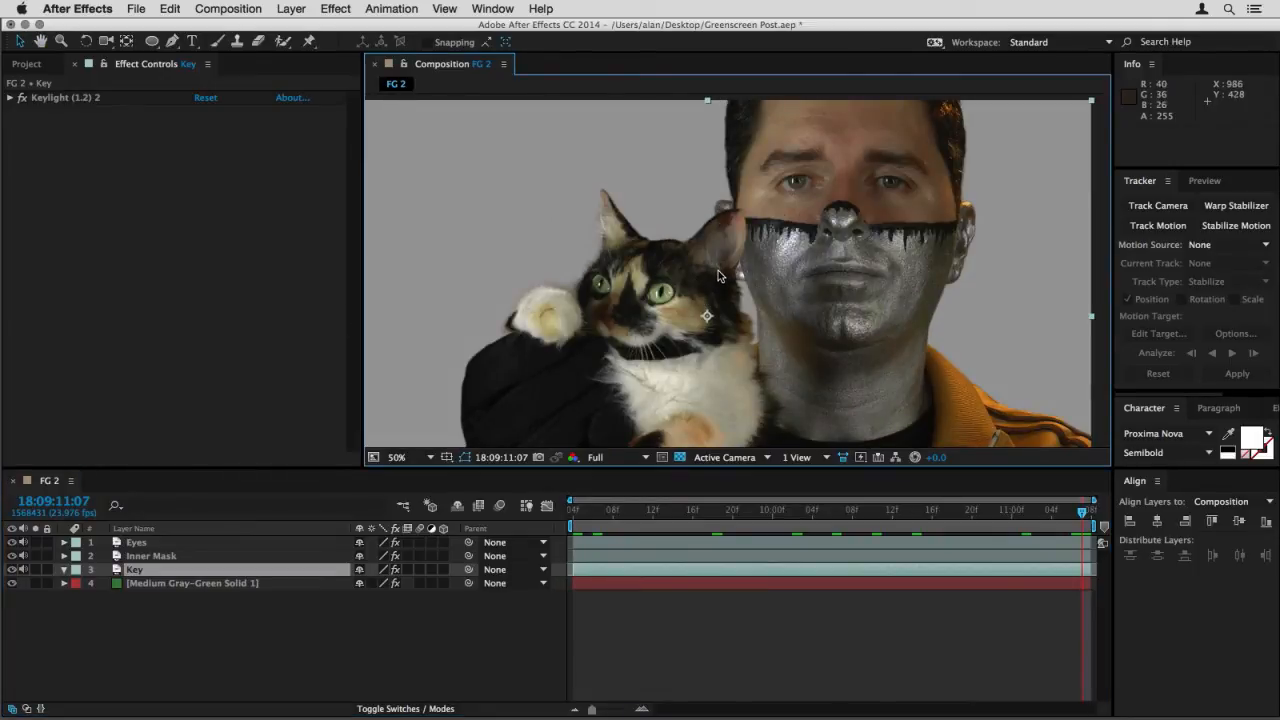
key(.)
click(11, 556)
click(11, 542)
click(12, 569)
click(12, 569)
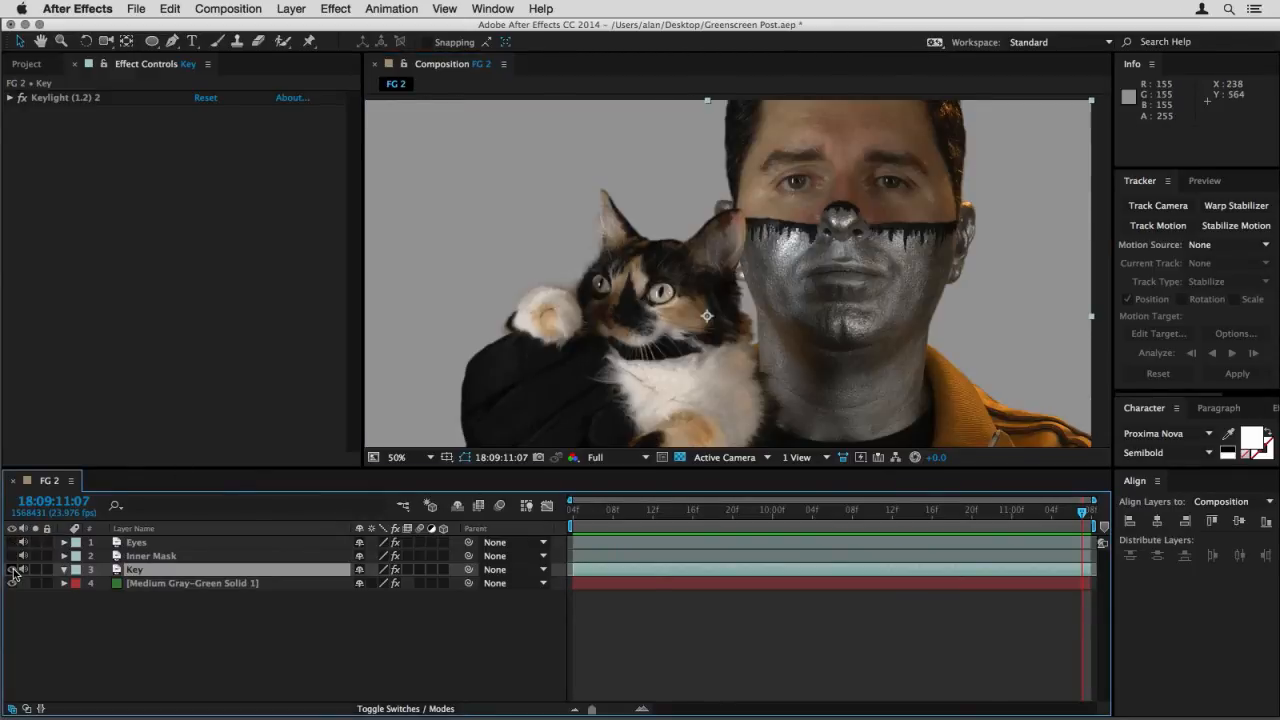
click(13, 556)
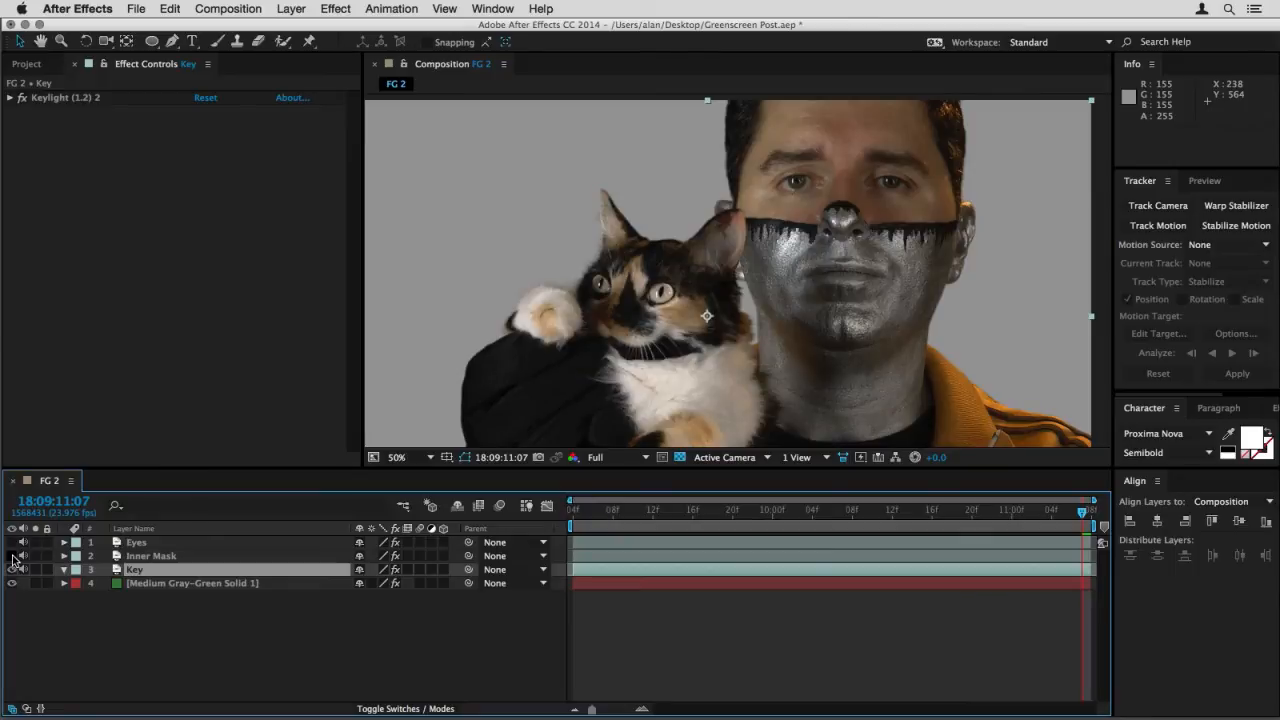
click(12, 556)
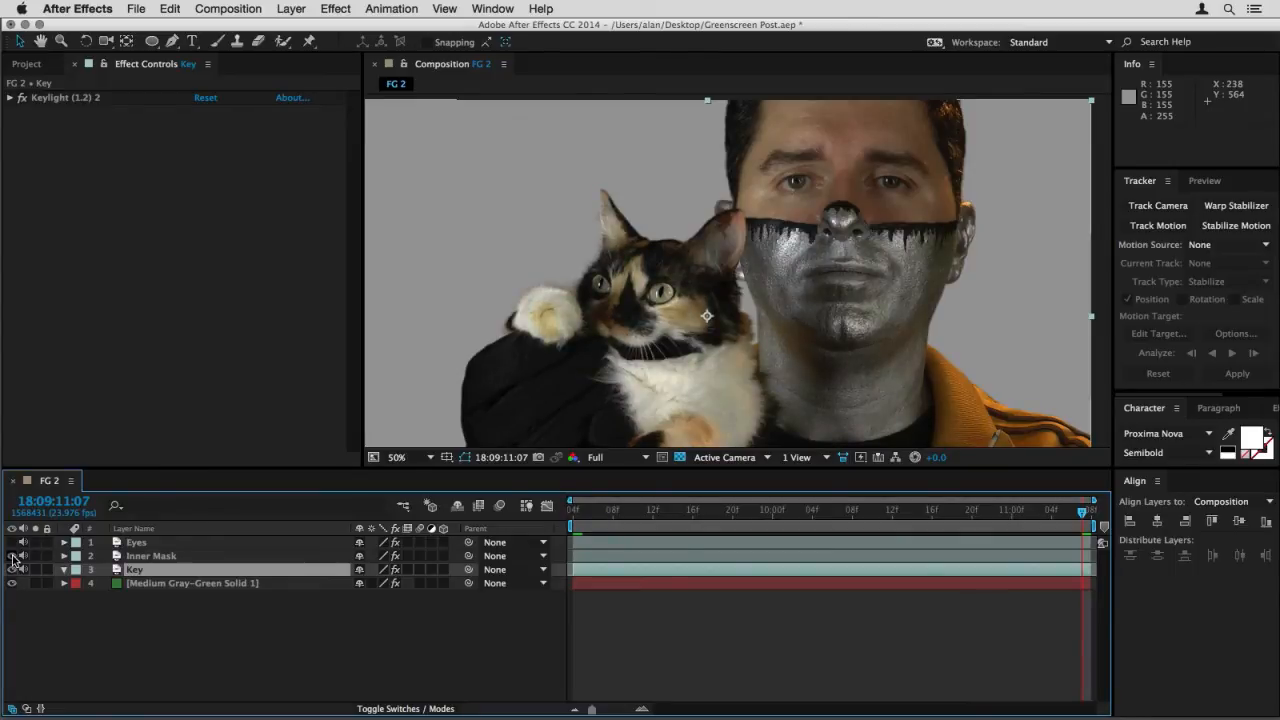
click(13, 542)
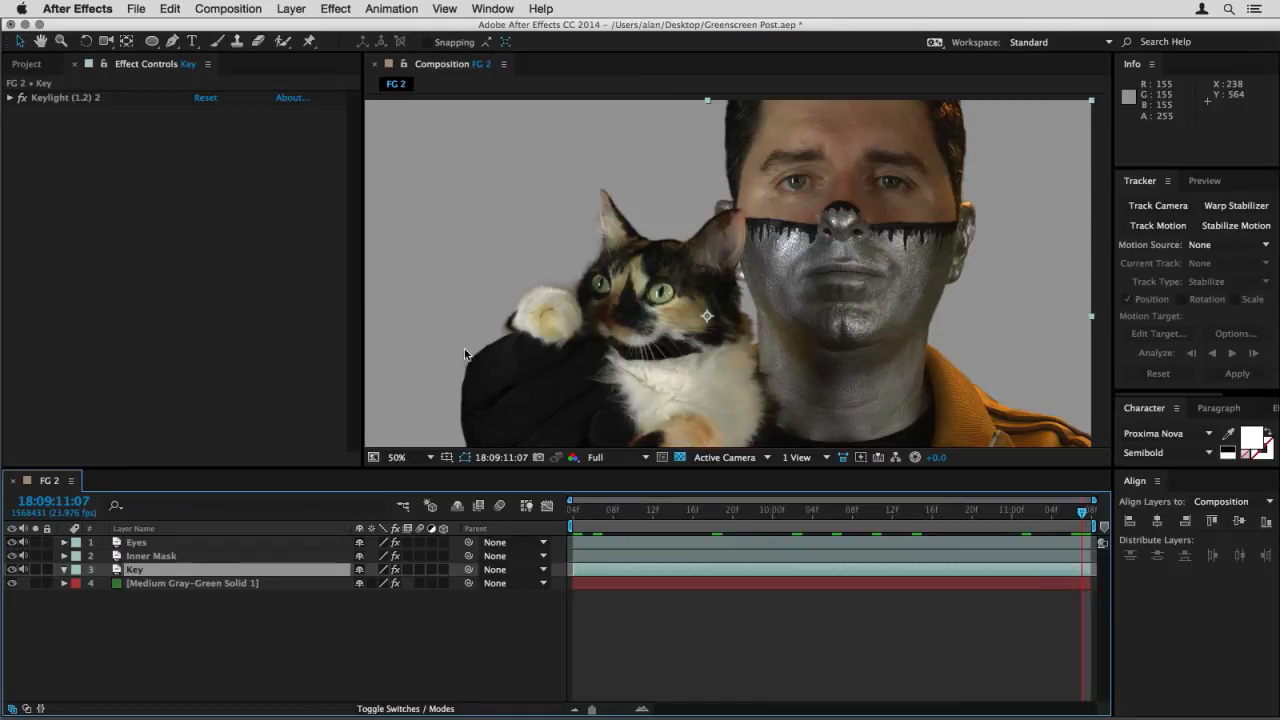
key(comma)
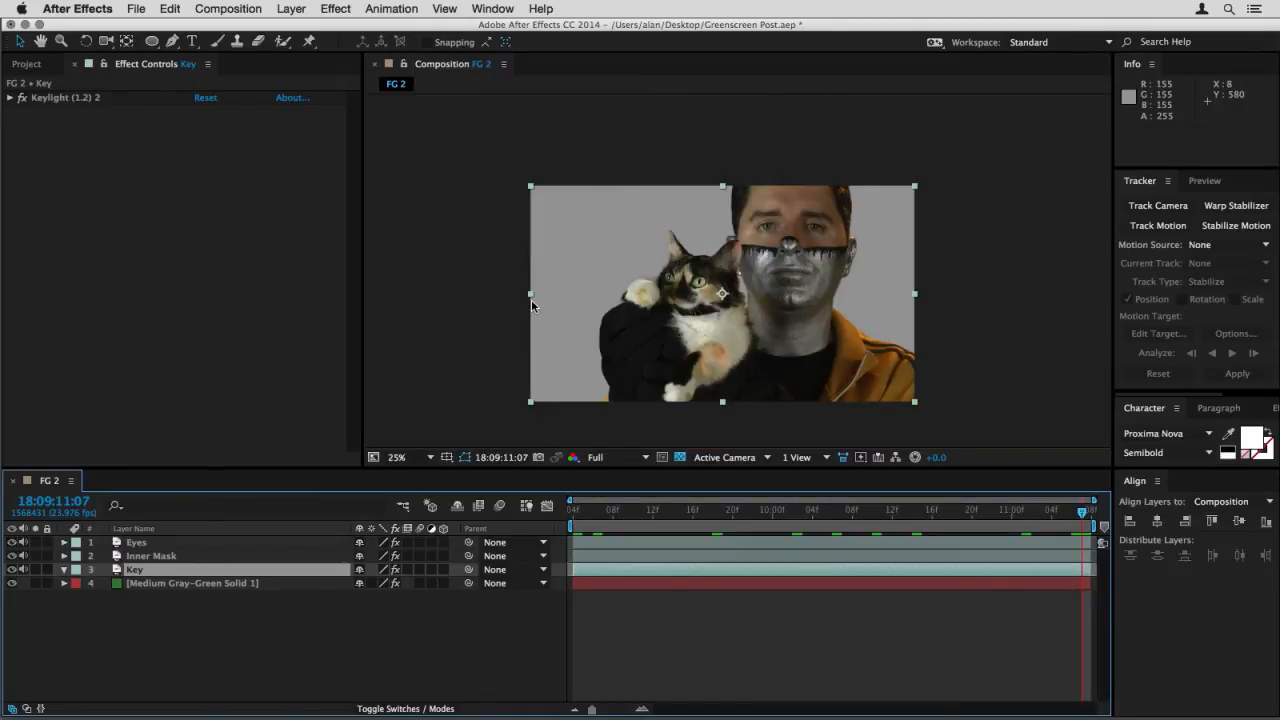
key(period)
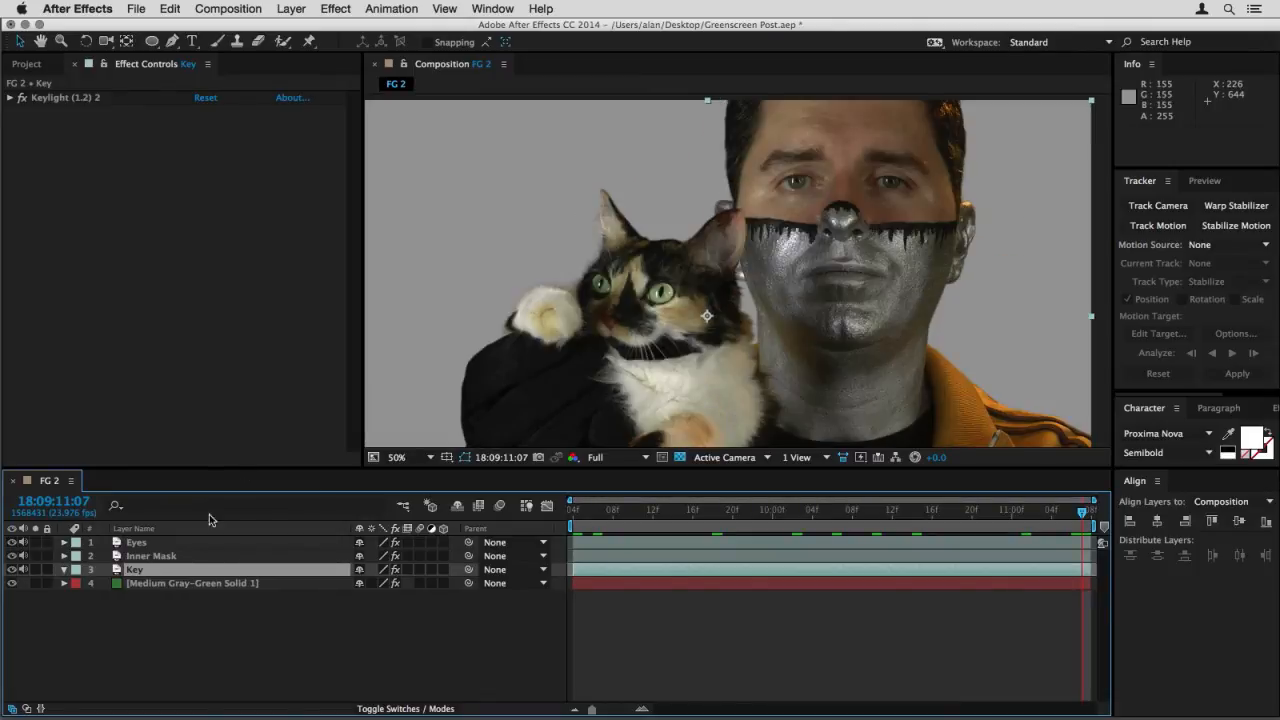
Pre-compose the Eyes, Inner Mask, Key and gray-green solid layers into a new composition named FG, moving all attributes into it
click(157, 543)
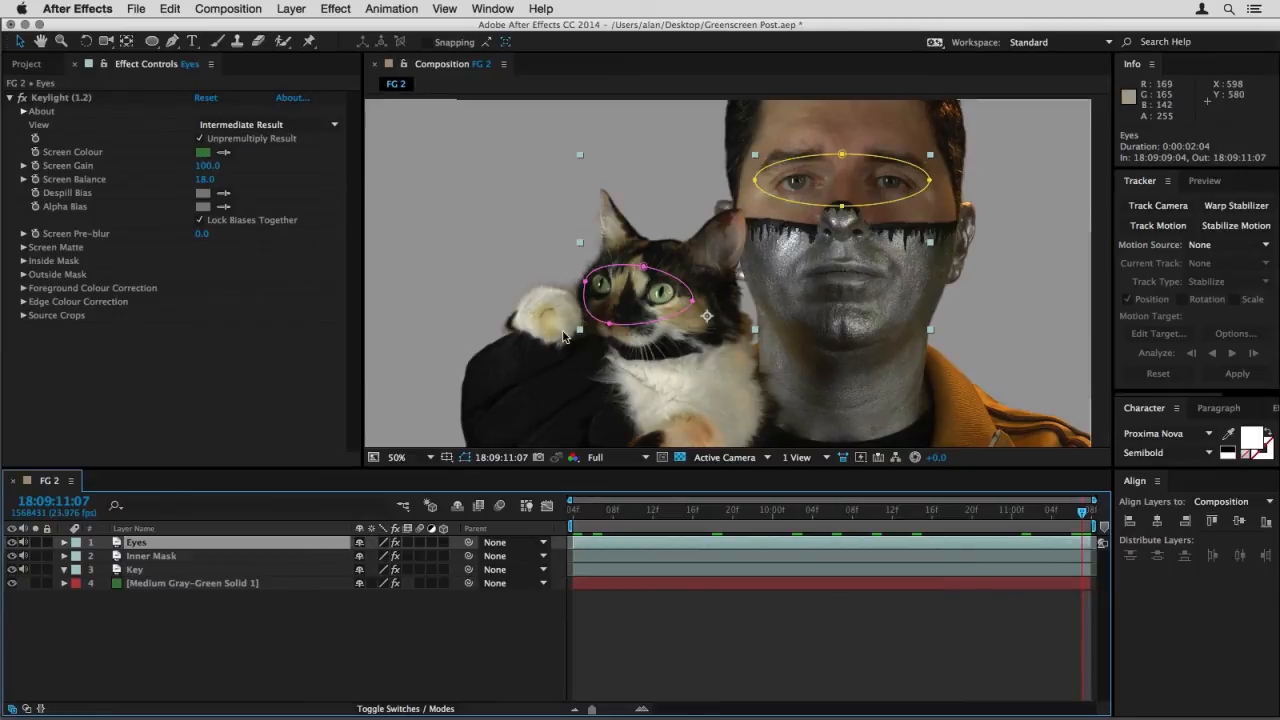
key(comma)
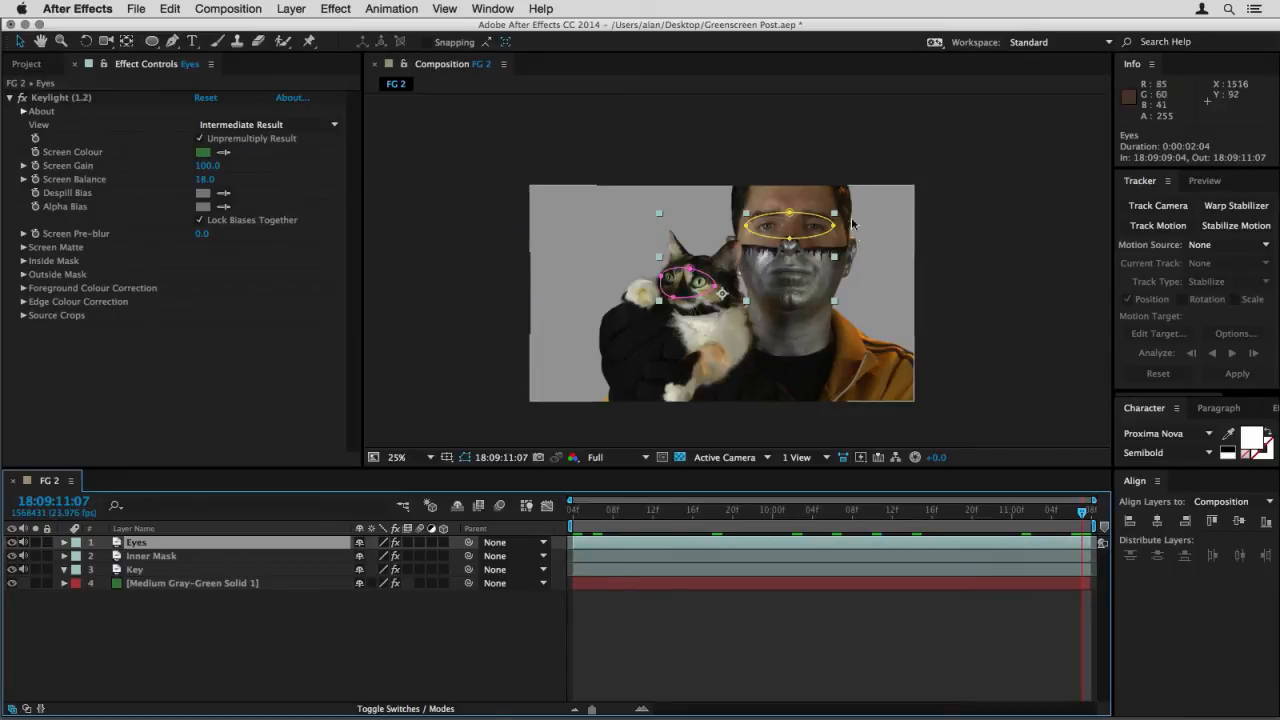
shift+click(142, 586)
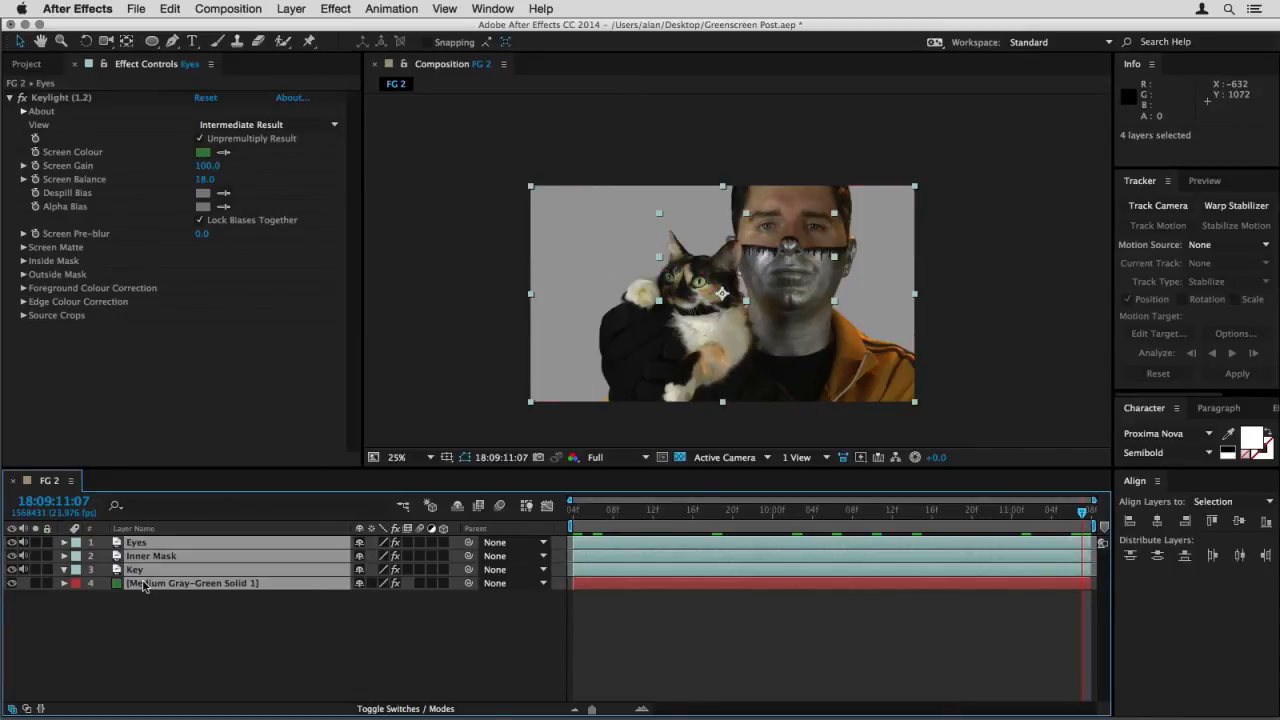
key(super+shift+c)
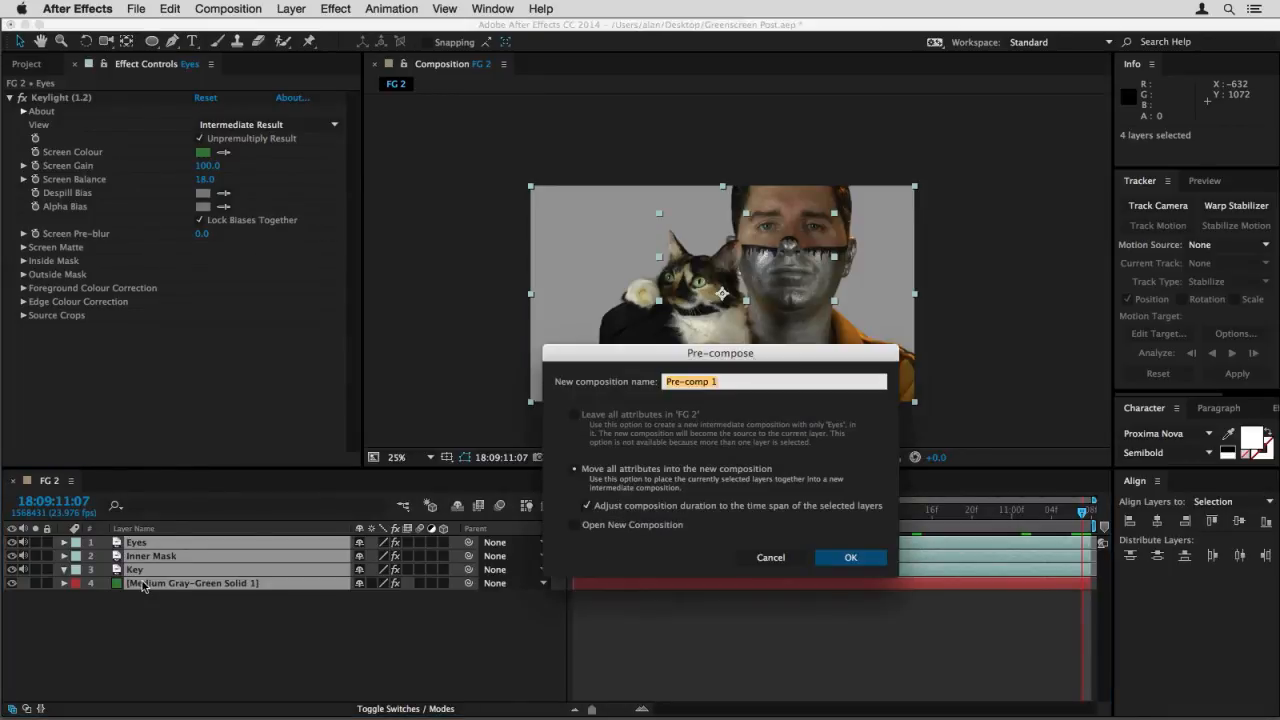
text(FG)
key(Return)
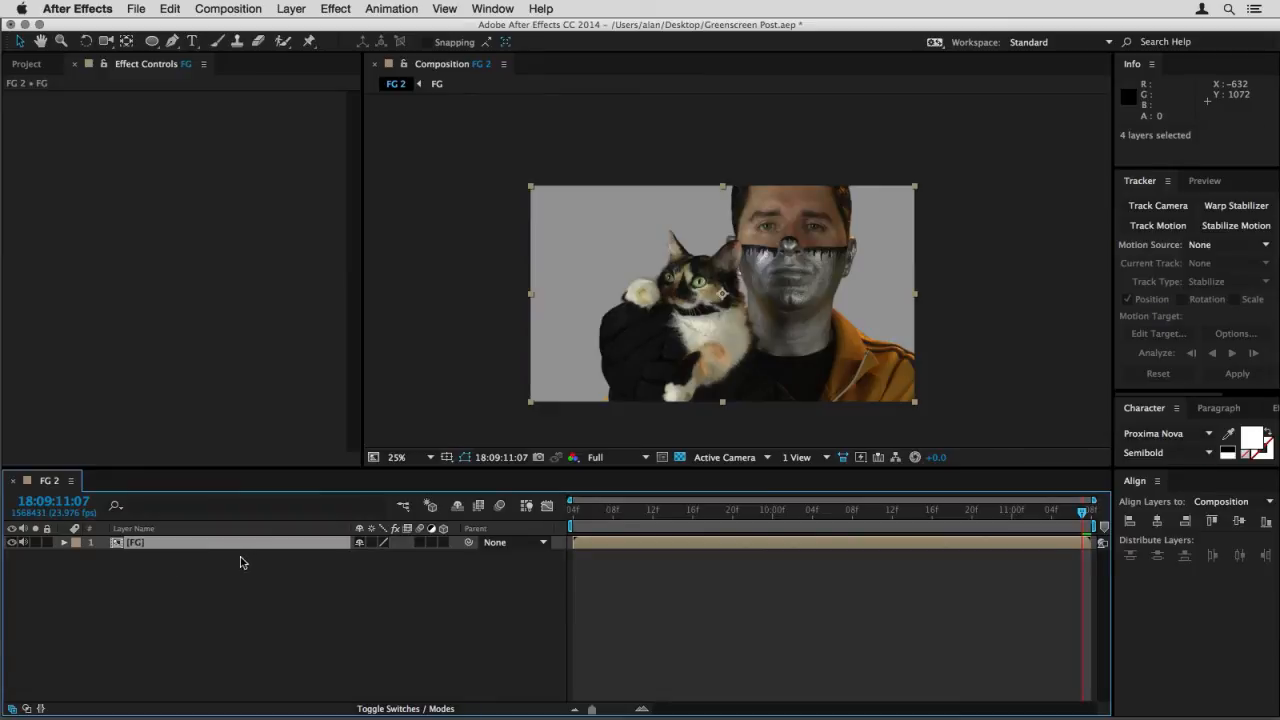
Open the nested FG composition and make its Medium Gray-Green Solid 1 layer a guide layer
double_click(177, 545)
click(165, 585)
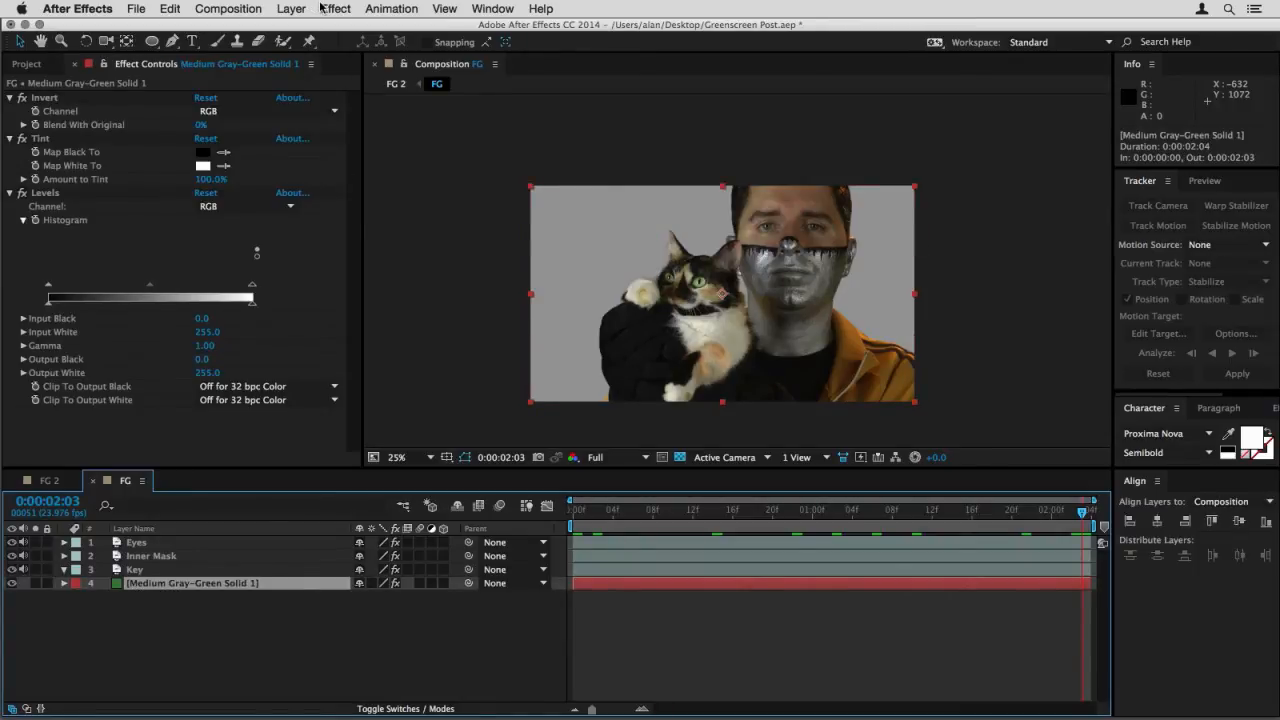
click(12, 584)
click(12, 584)
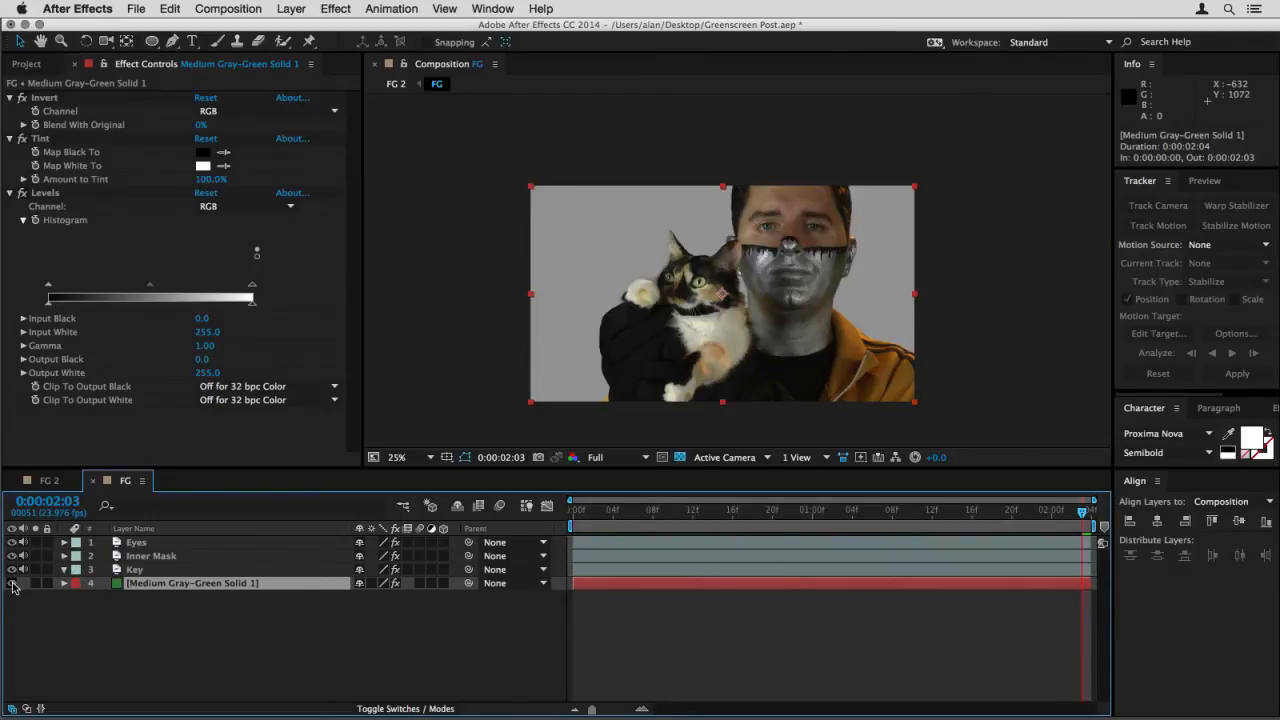
click(335, 8)
mouse_move(291, 8)
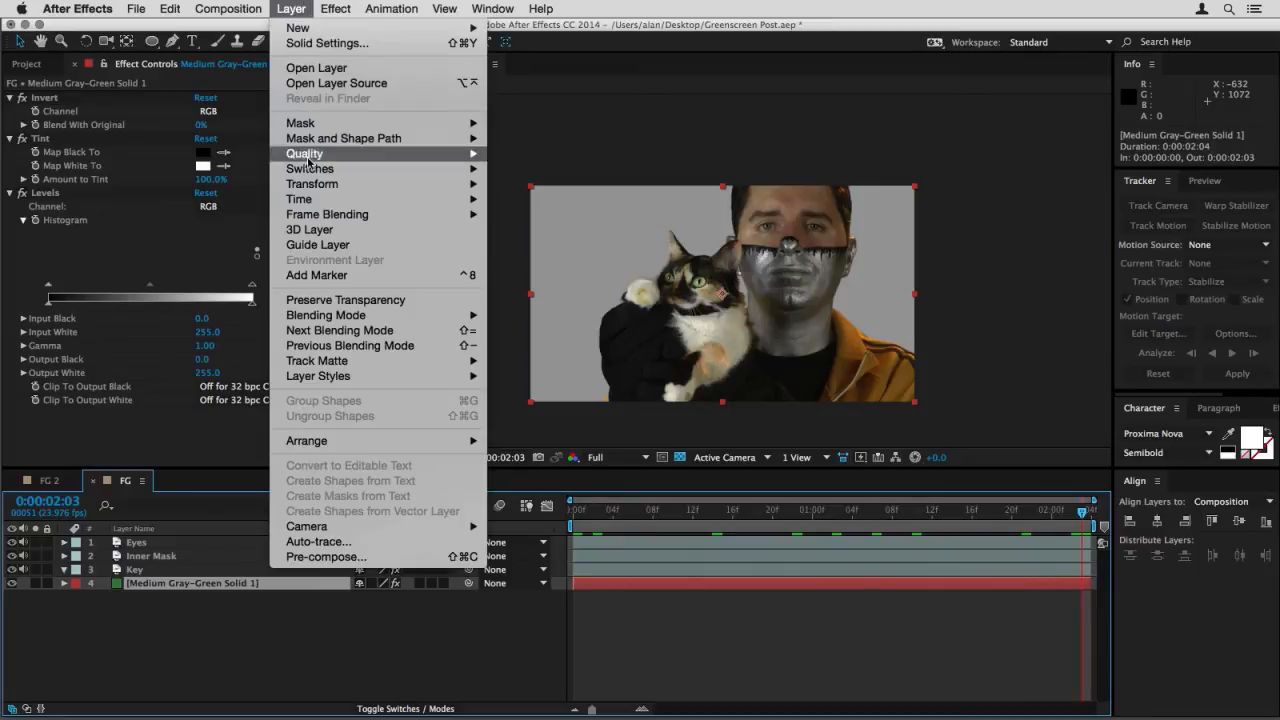
click(320, 247)
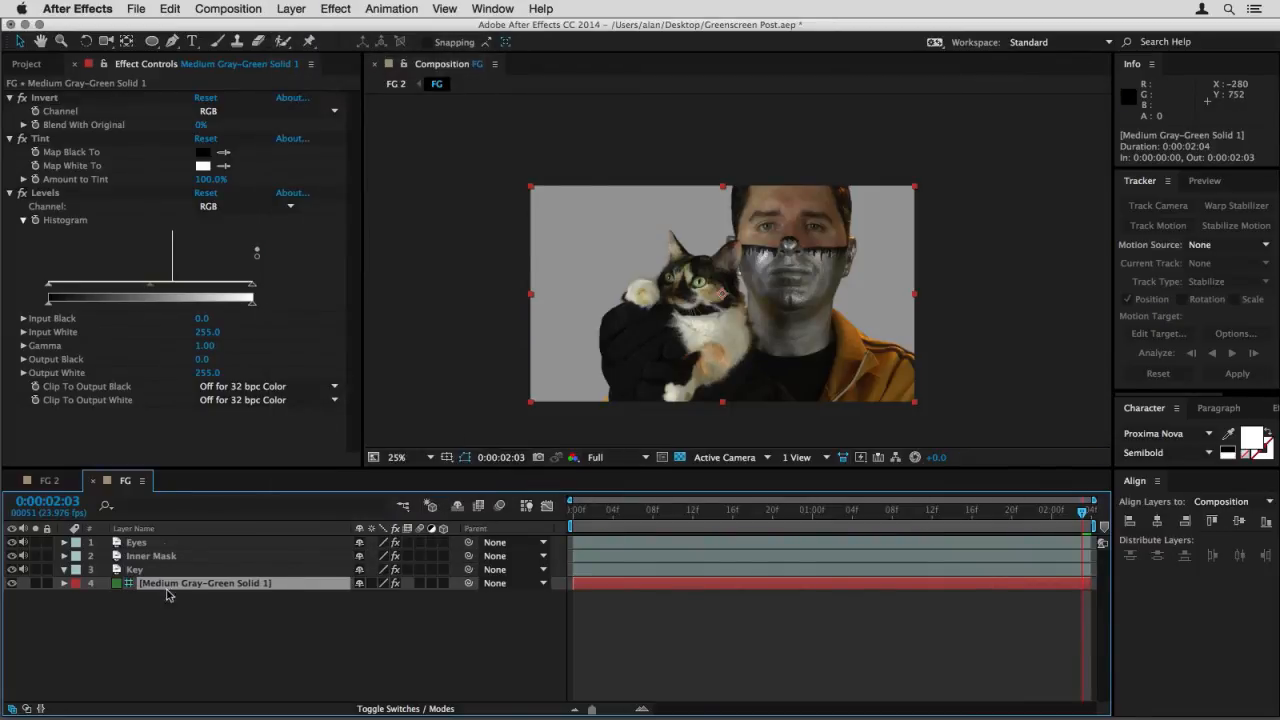
Inspect the key in the FG composition, and return to FG 2 to check the nested FG layer's transparent background
click(200, 610)
scroll(751, 243, up, 2)
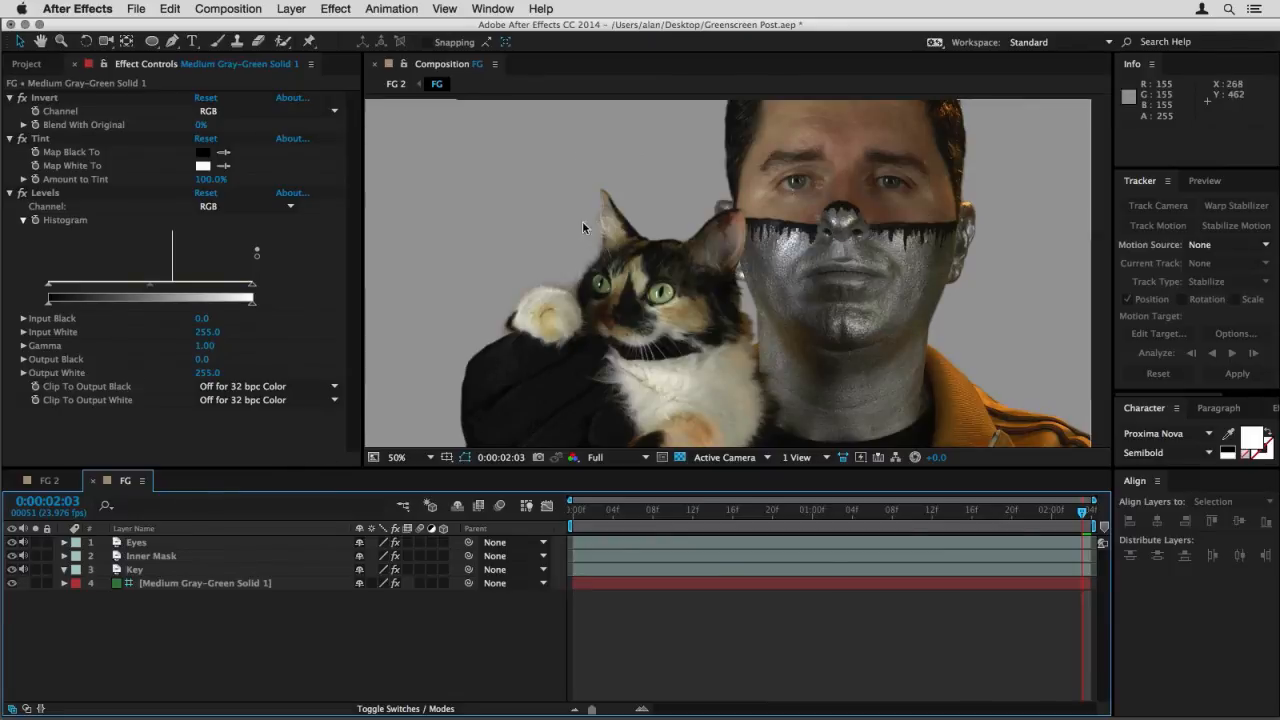
click(51, 483)
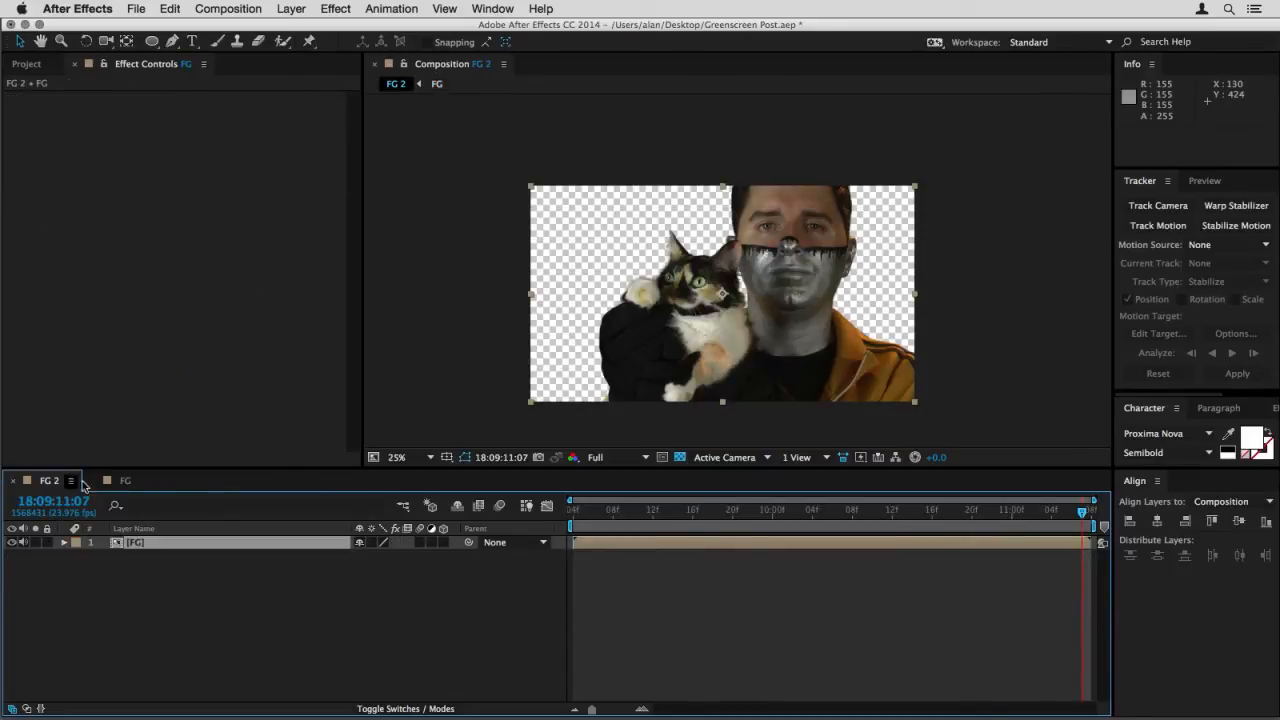
click(169, 547)
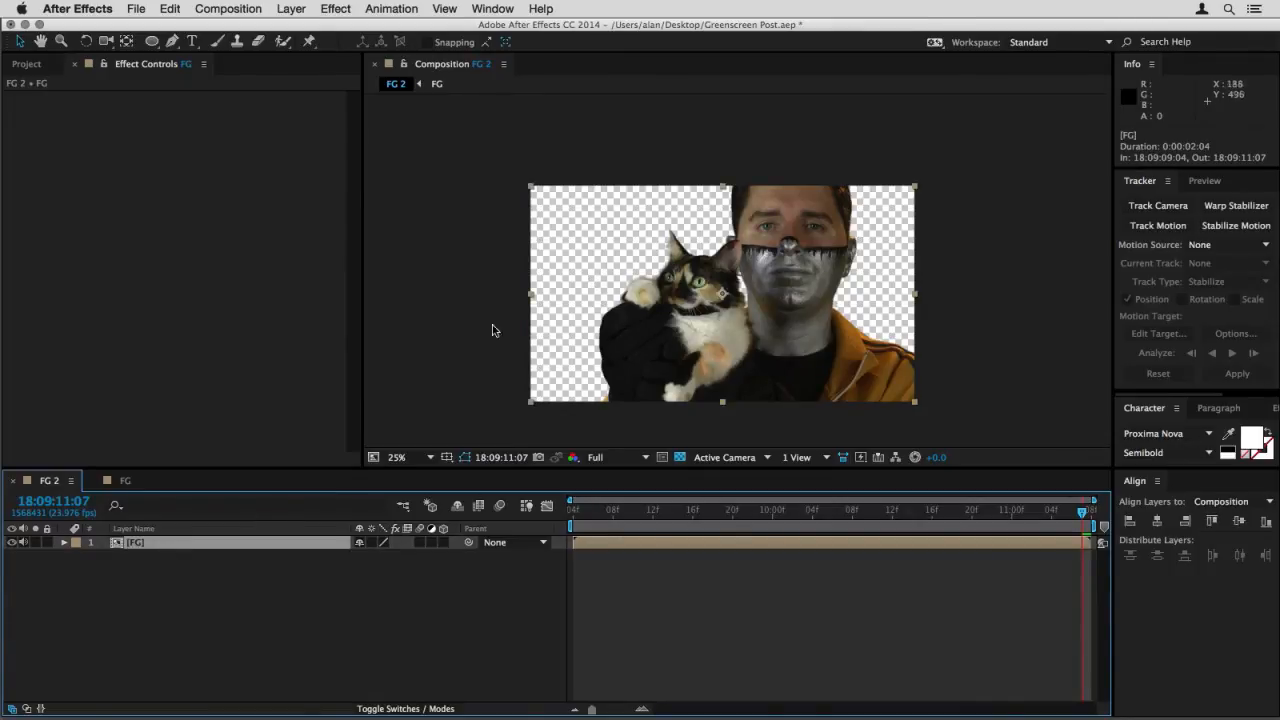
Place the BG galaxy image beneath the nested FG layer in FG 2, and shift the FG layer horizontally to position 1784, 540
click(26, 64)
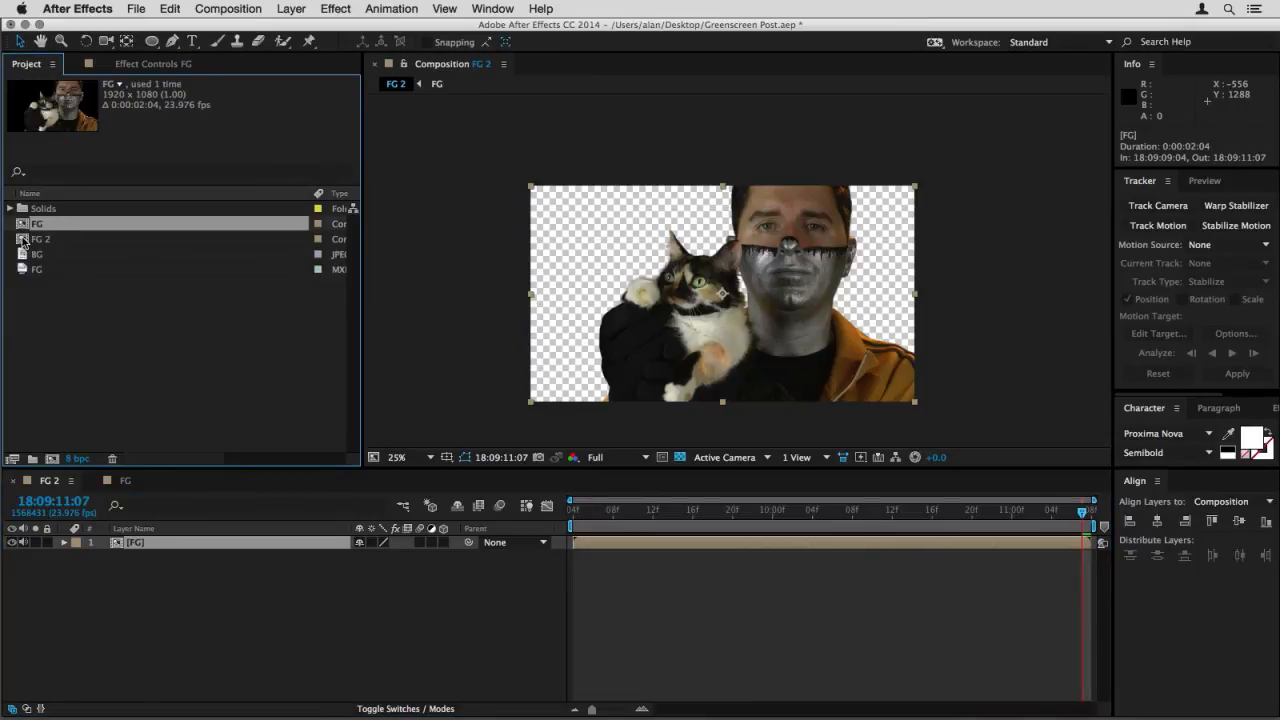
drag(22, 262, 118, 600)
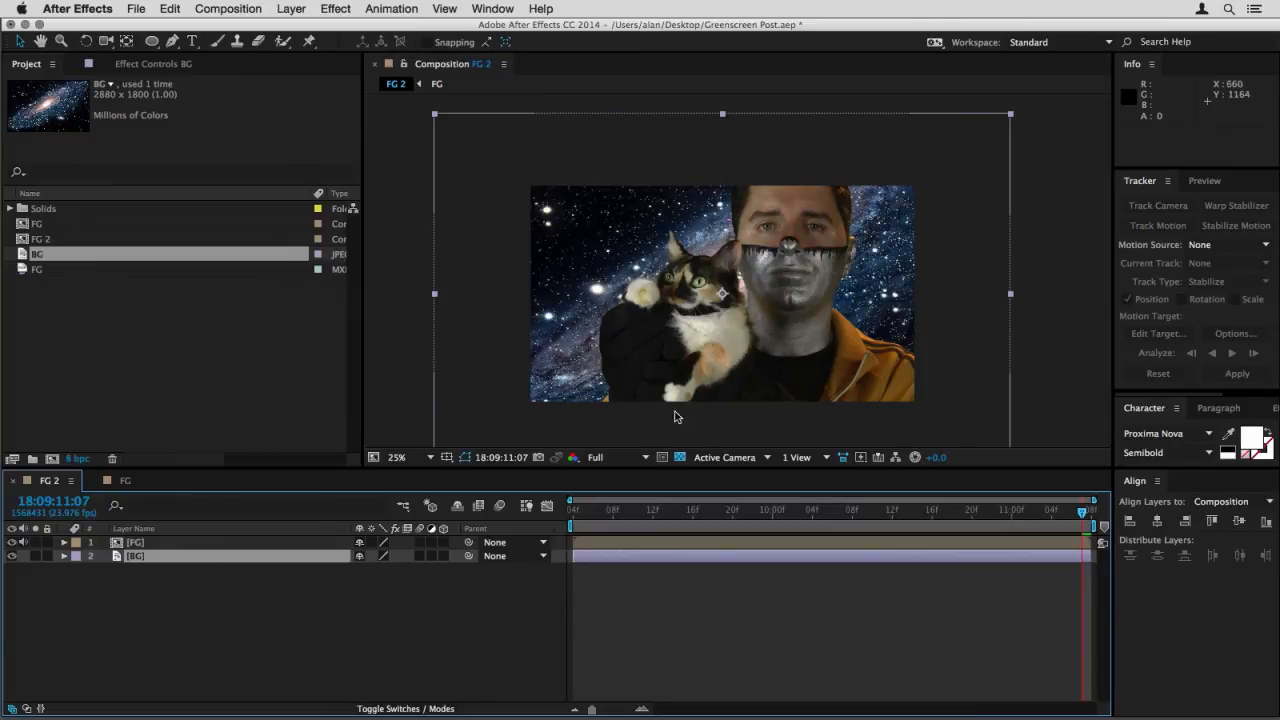
click(188, 542)
drag(704, 301, 858, 318)
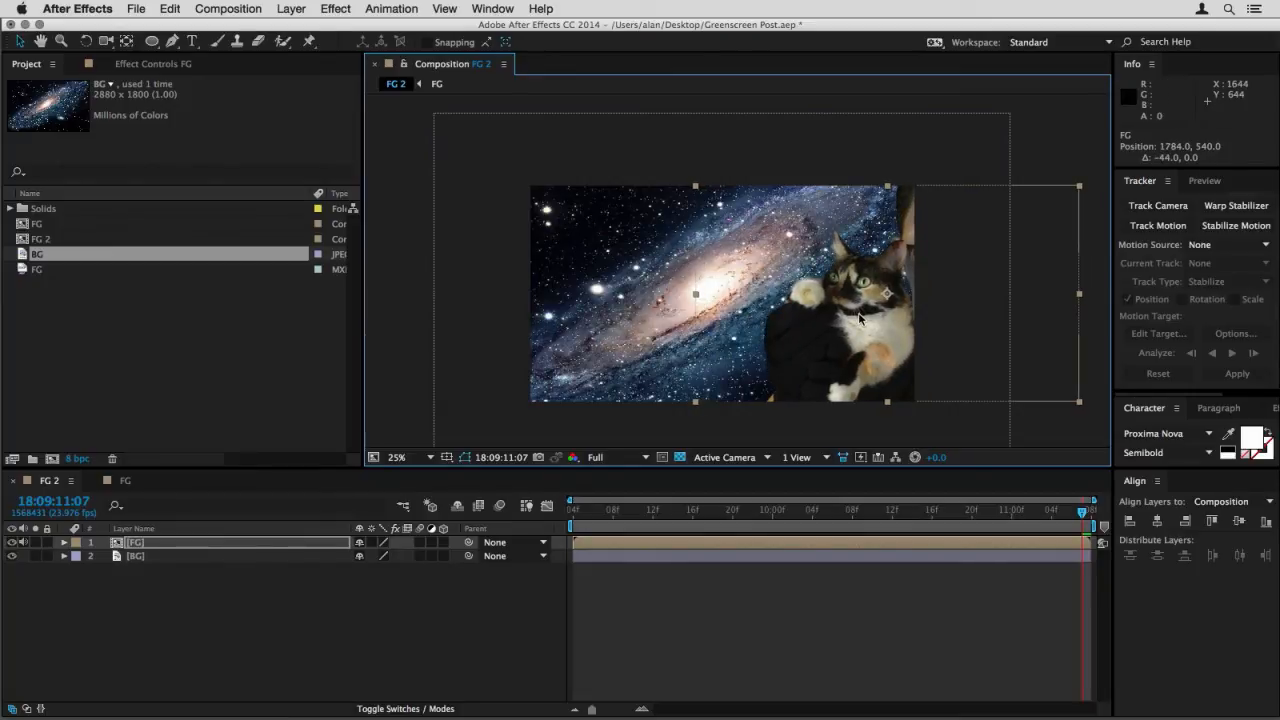
key(period)
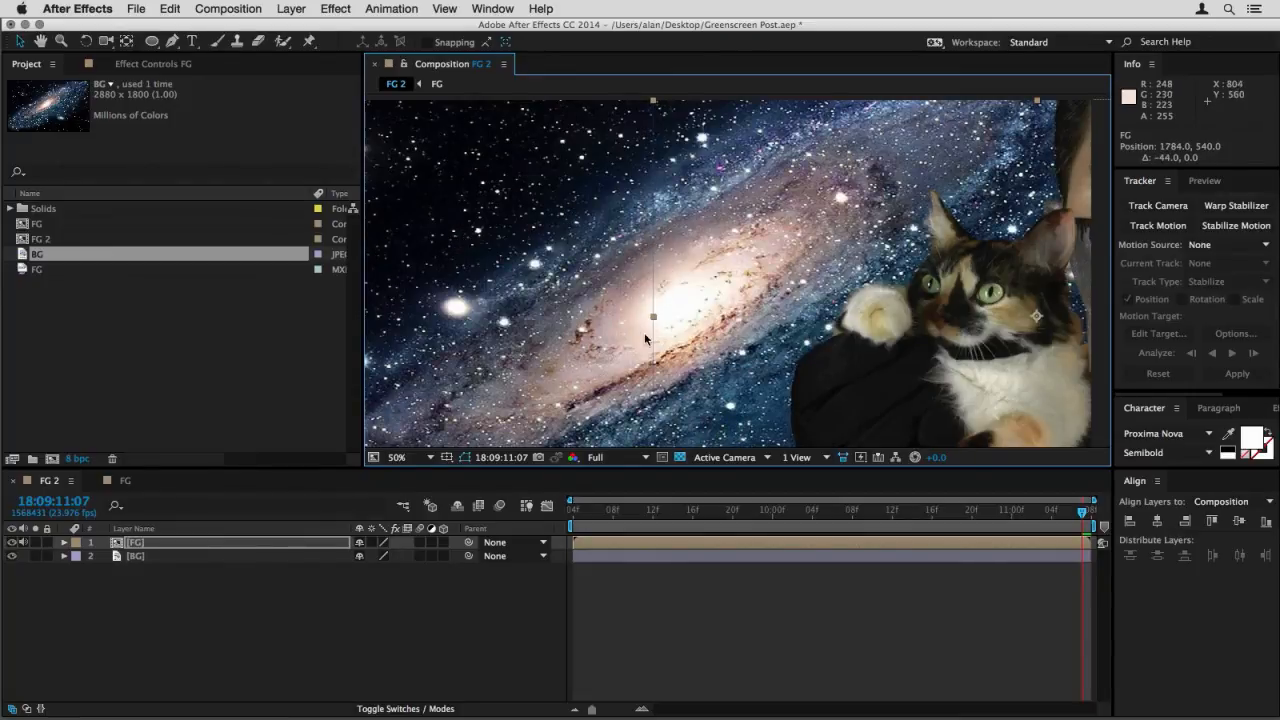
key(comma)
Try an elliptical mask around the cat on the nested FG layer, and undo it
key(q)
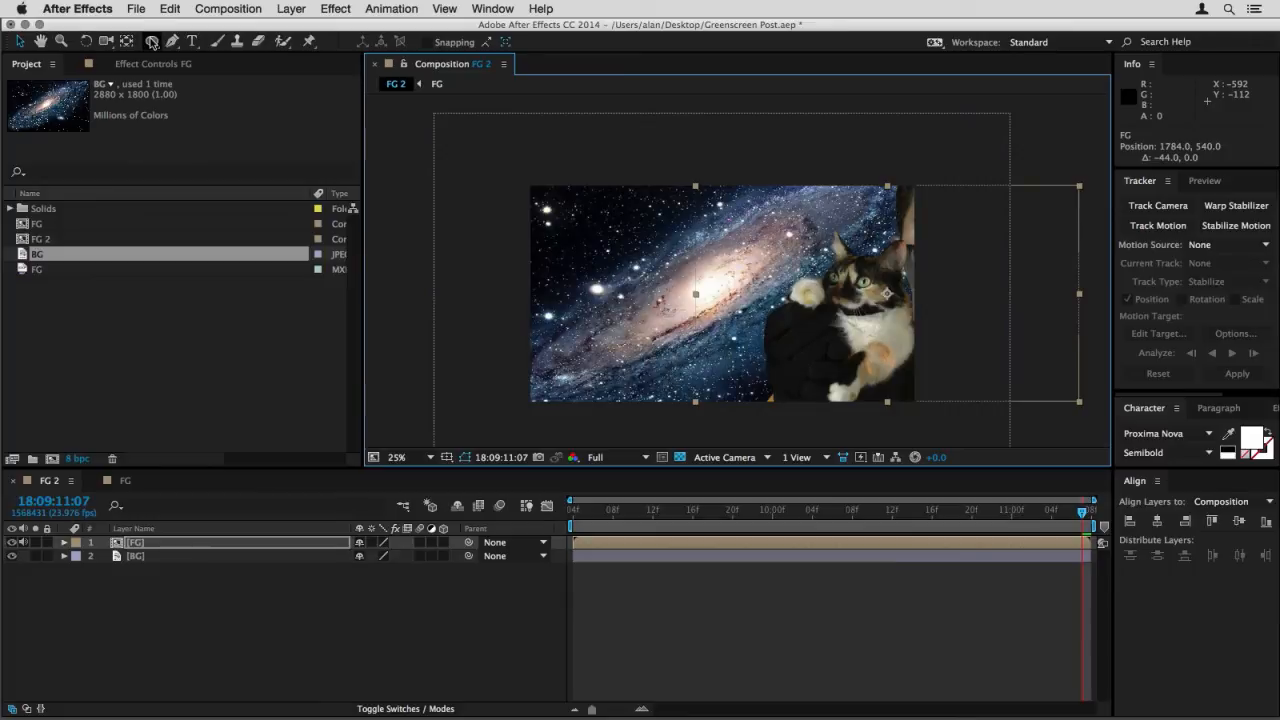
mouse_move(740, 176)
mouse_down()
mouse_move(925, 410)
mouse_move(948, 421)
mouse_move(928, 398)
mouse_move(953, 411)
mouse_up()
key(super+z)
key(v)
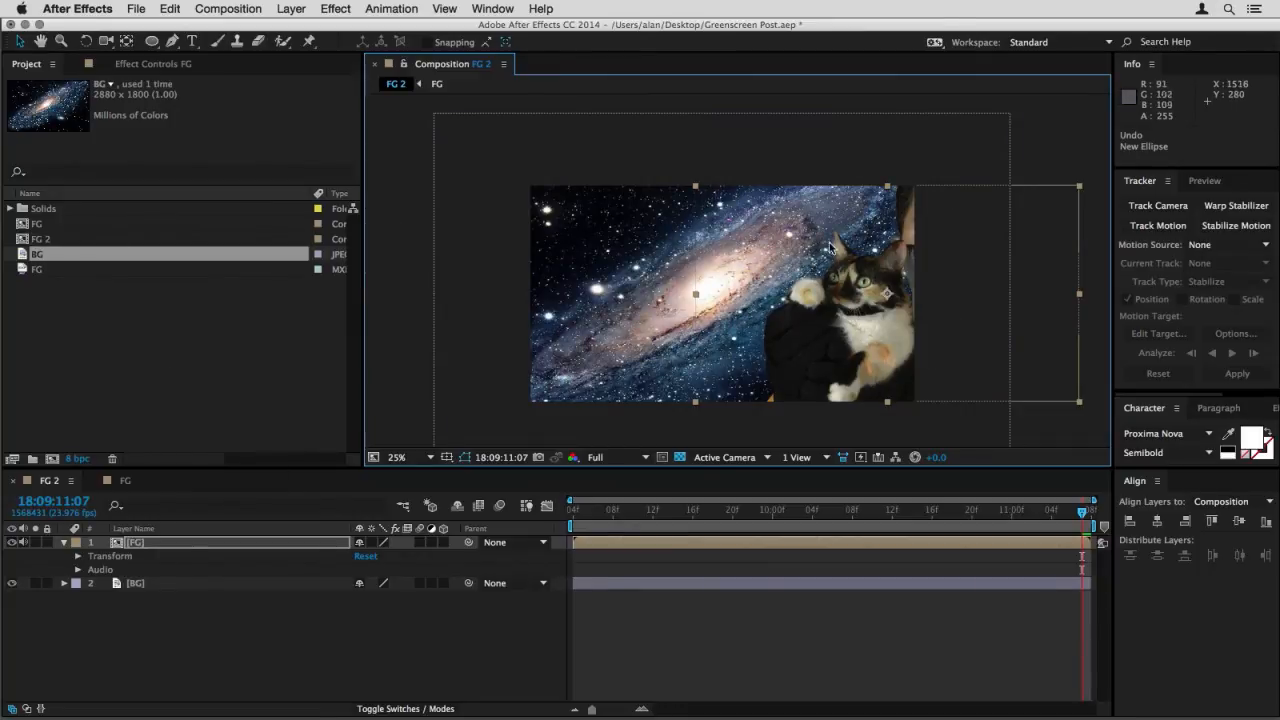
Open the nested FG composition and add a comp-size 1920 x 1080 red solid above the Eyes layer
double_click(721, 541)
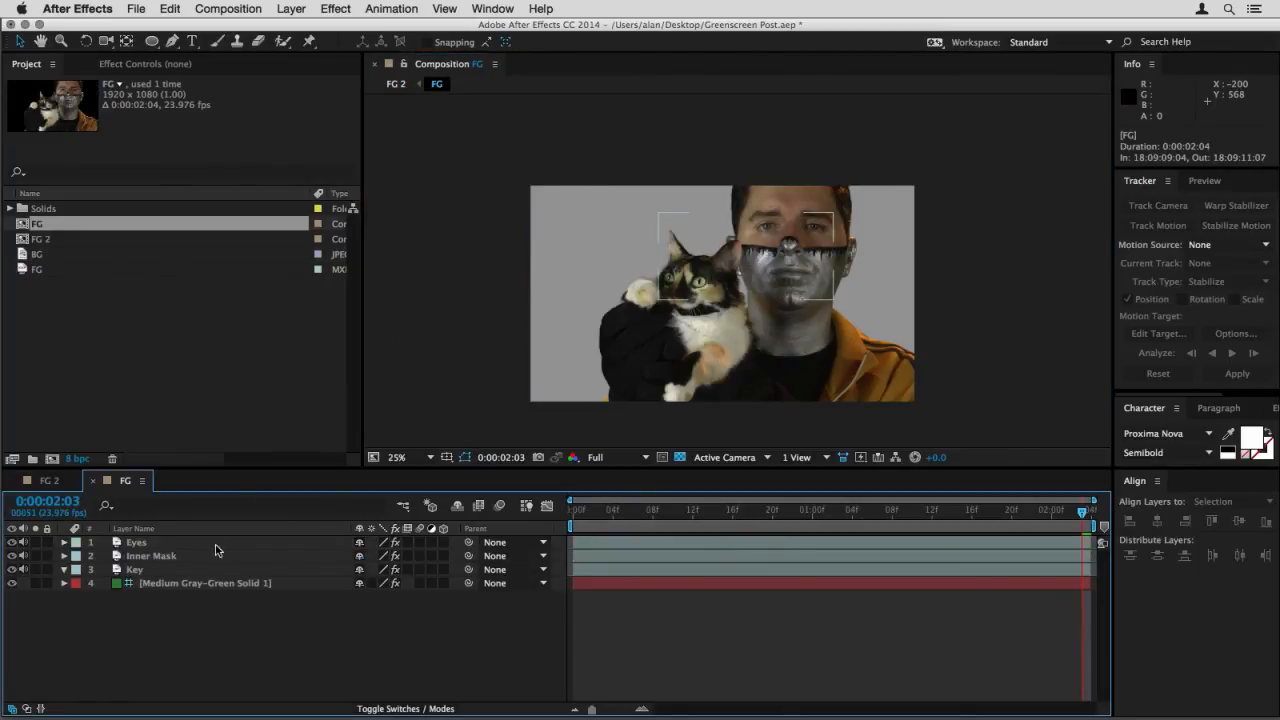
click(266, 541)
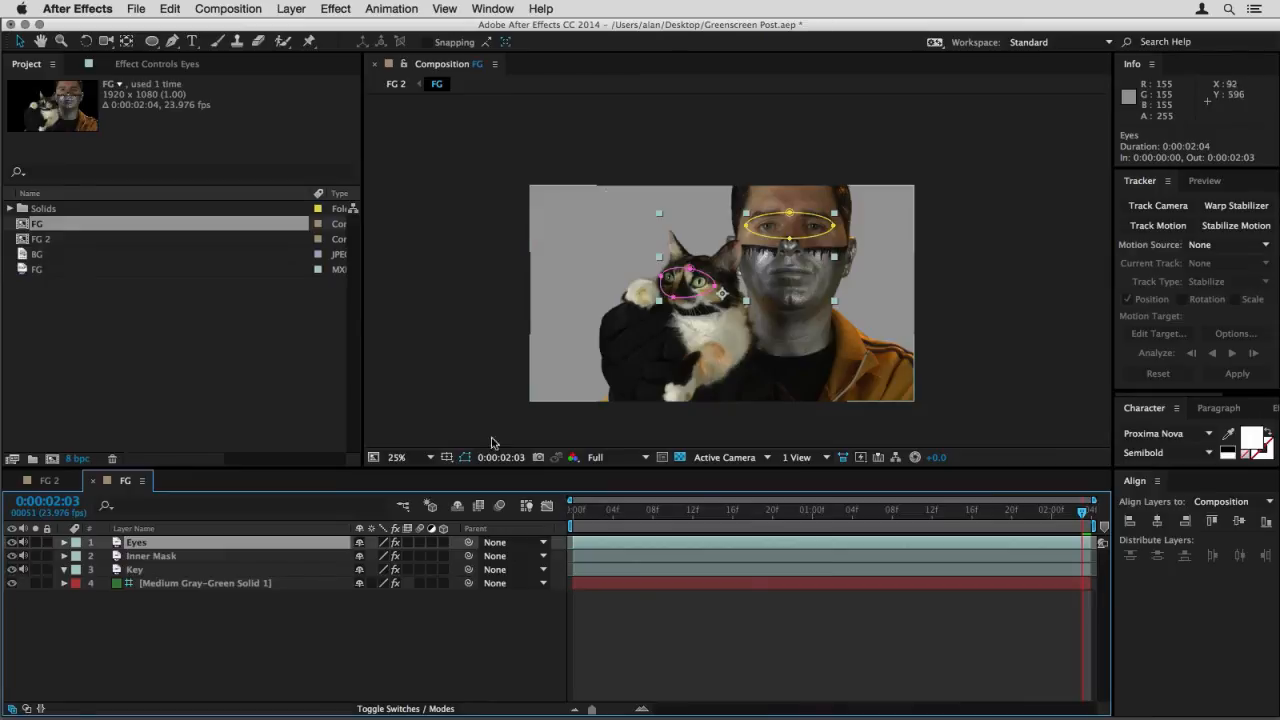
click(457, 505)
key(super+y)
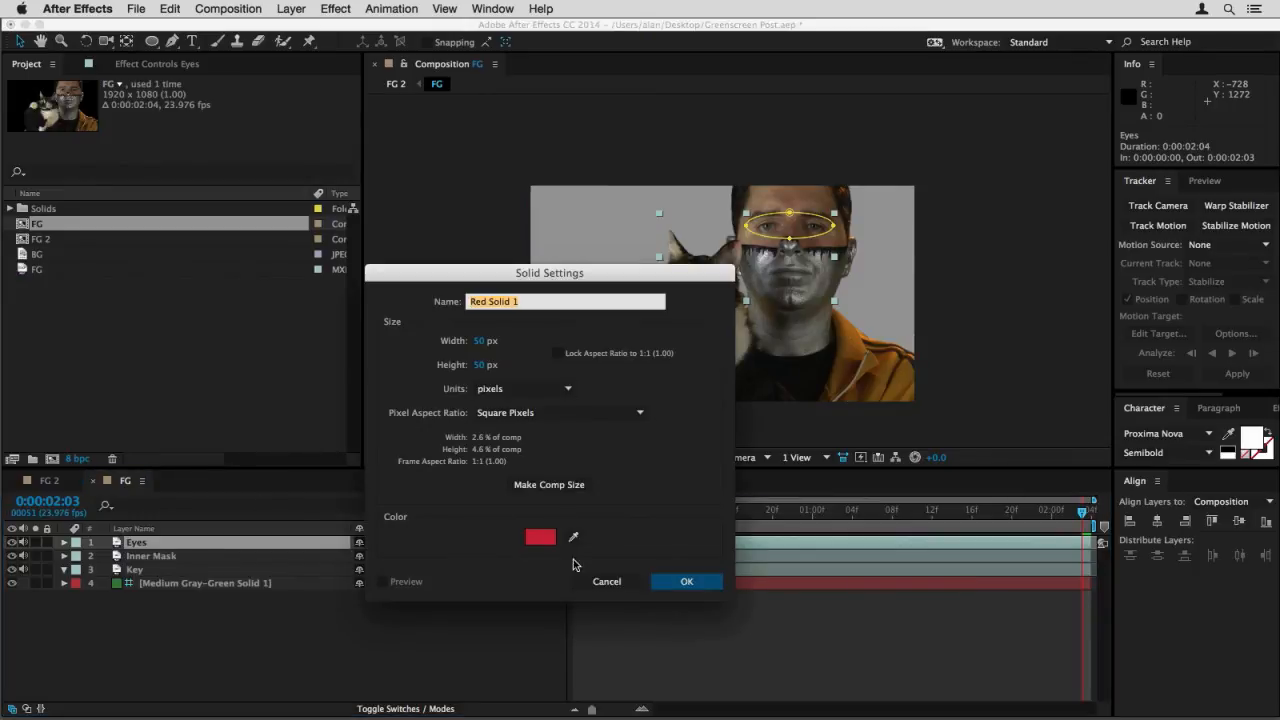
click(541, 486)
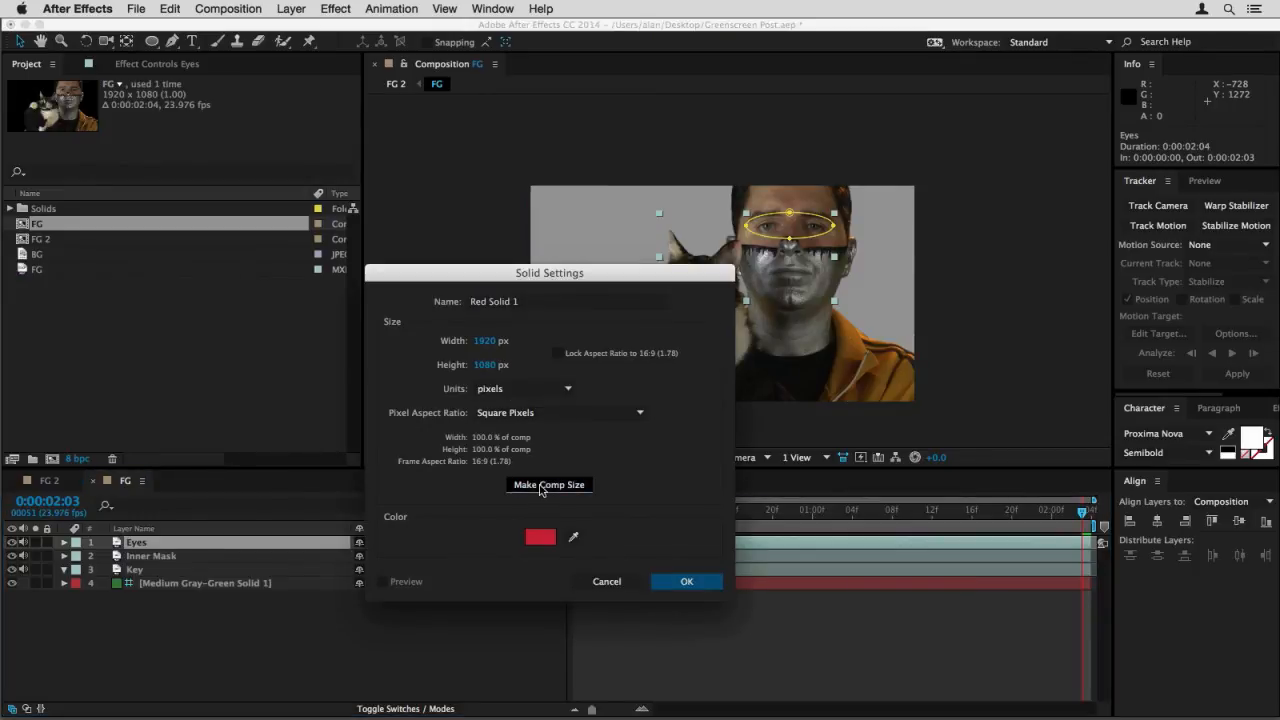
click(703, 578)
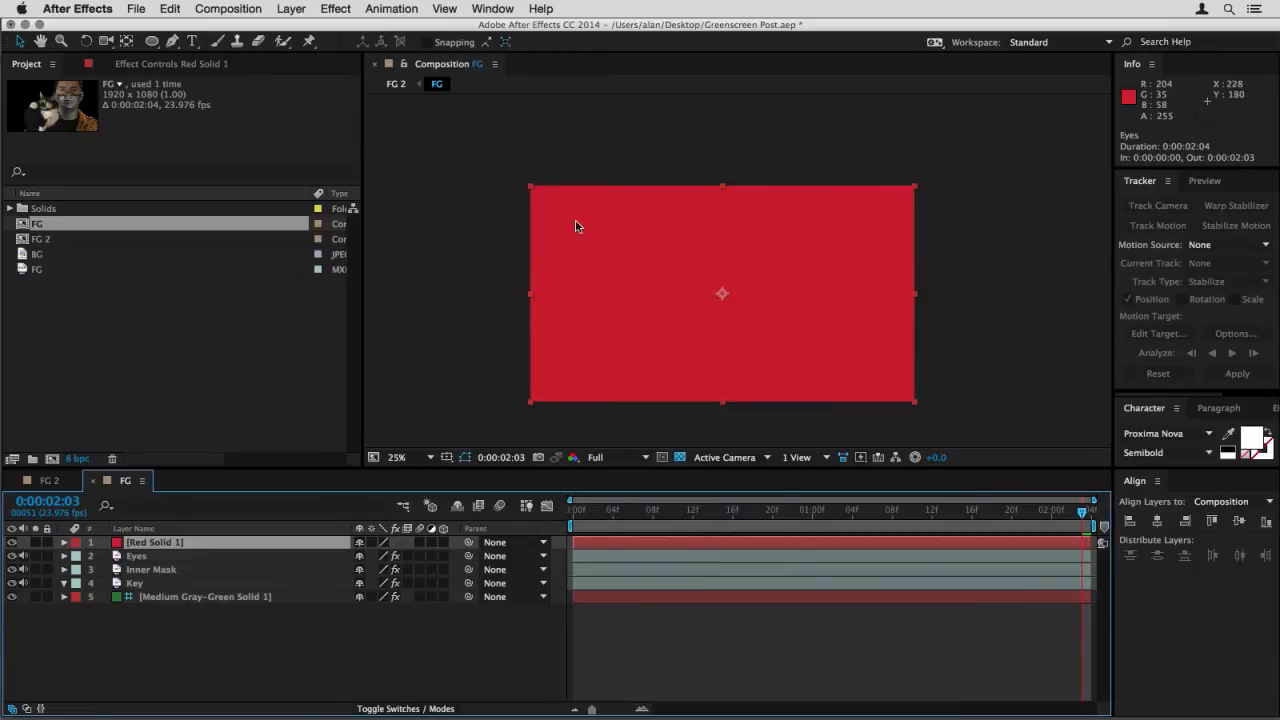
Draw a large elliptical mask around the man and cat on the red solid, and set its blending mode to Stencil Alpha
click(152, 41)
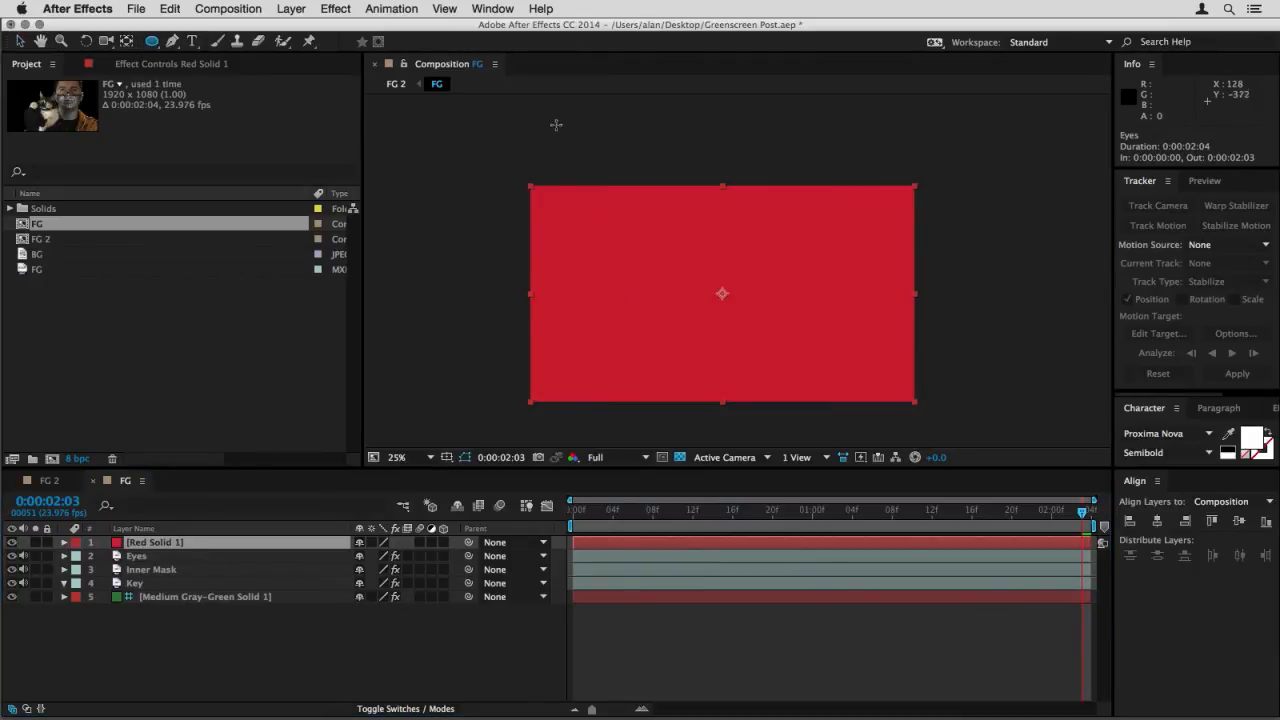
drag(558, 130, 683, 318)
mouse_move(787, 426)
mouse_down()
mouse_move(855, 477)
mouse_move(956, 485)
mouse_up()
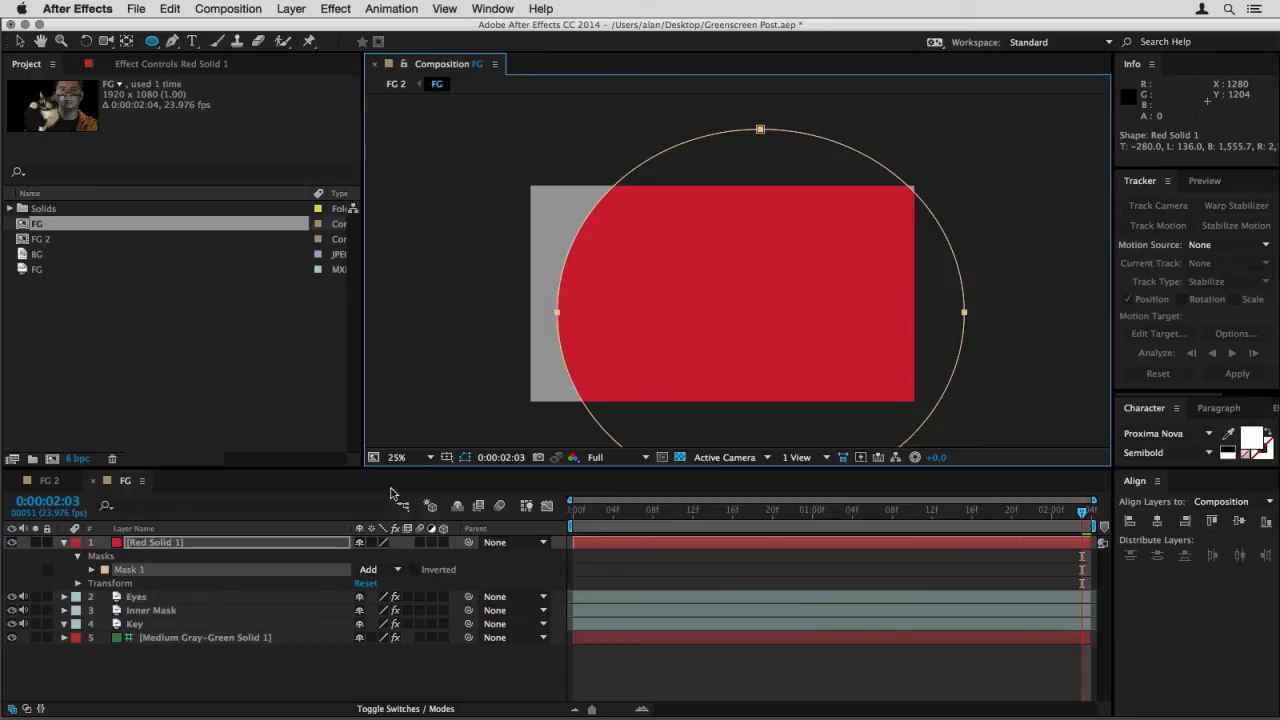
key(F4)
click(377, 543)
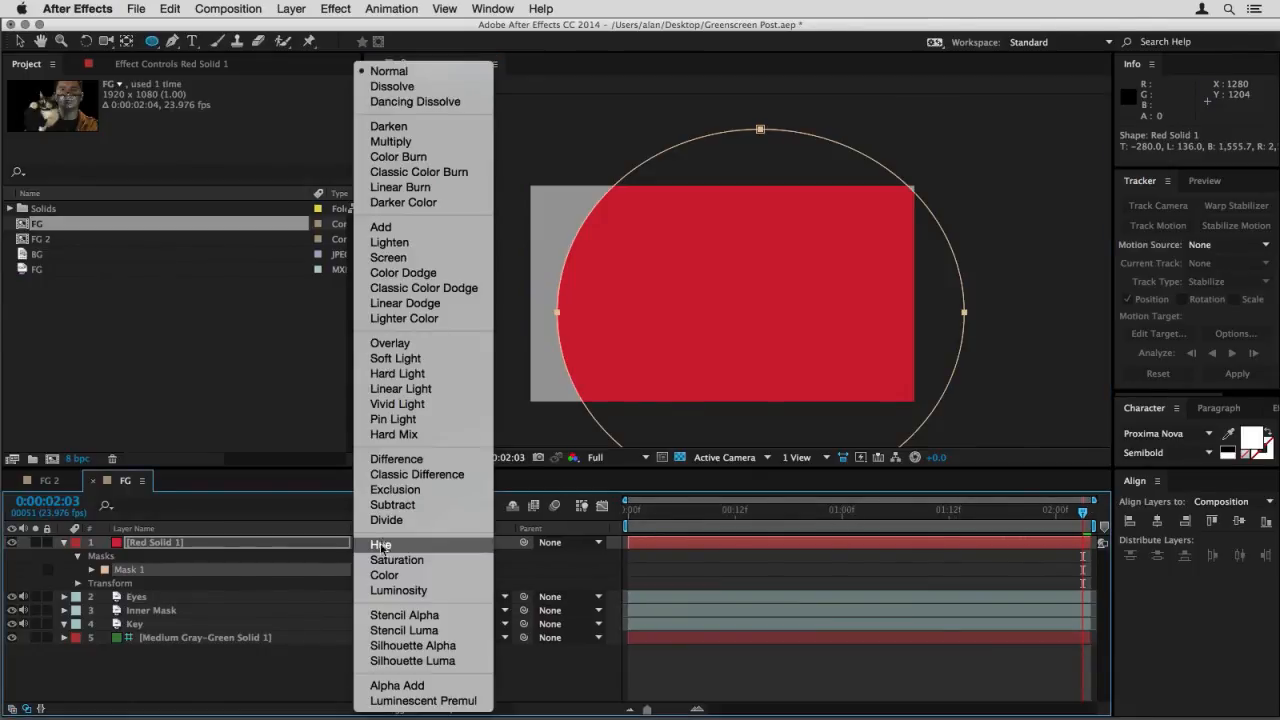
click(390, 615)
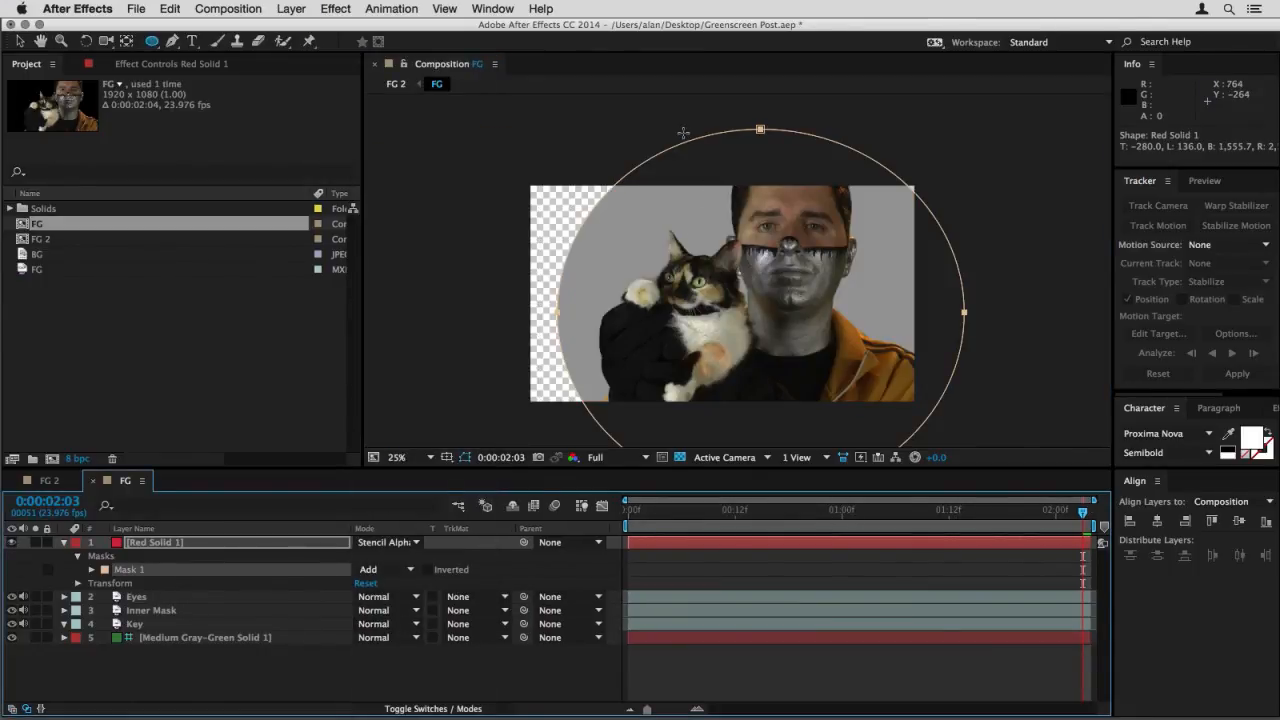
Widen the lower half of the red solid's mask by extending both curve handles of its bottom vertex horizontally
scroll(560, 370, down, 3)
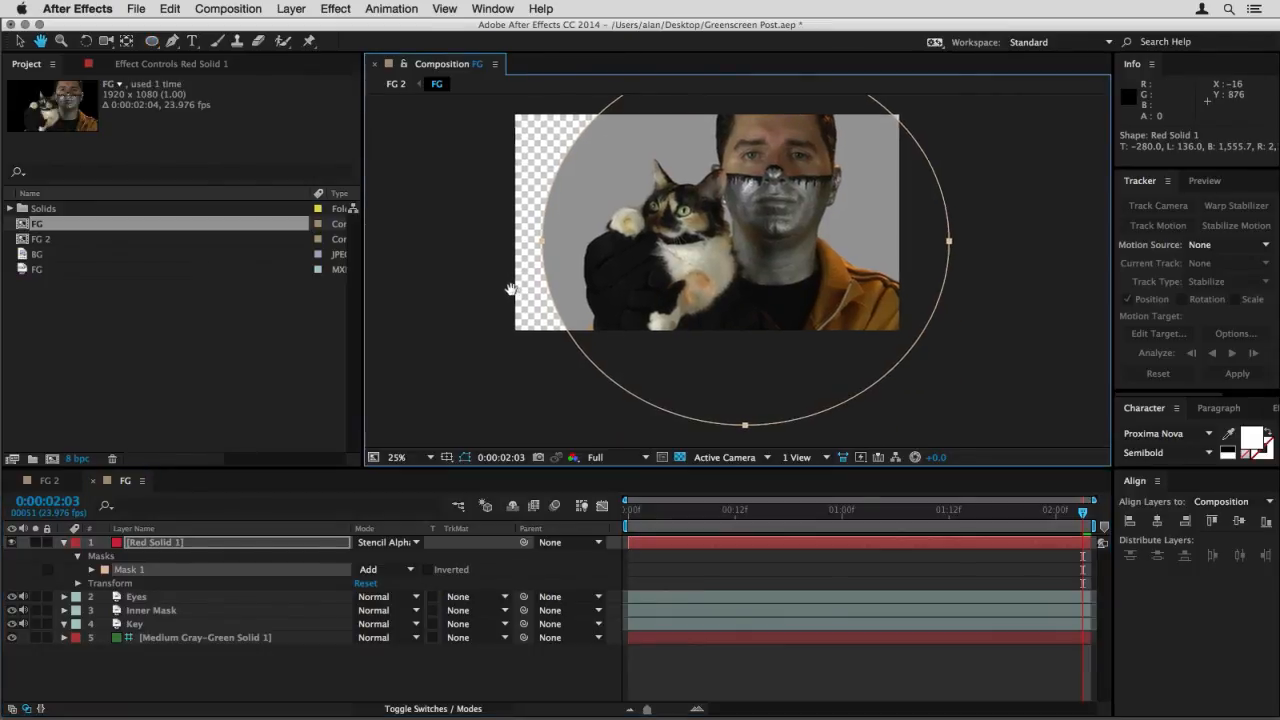
key(v)
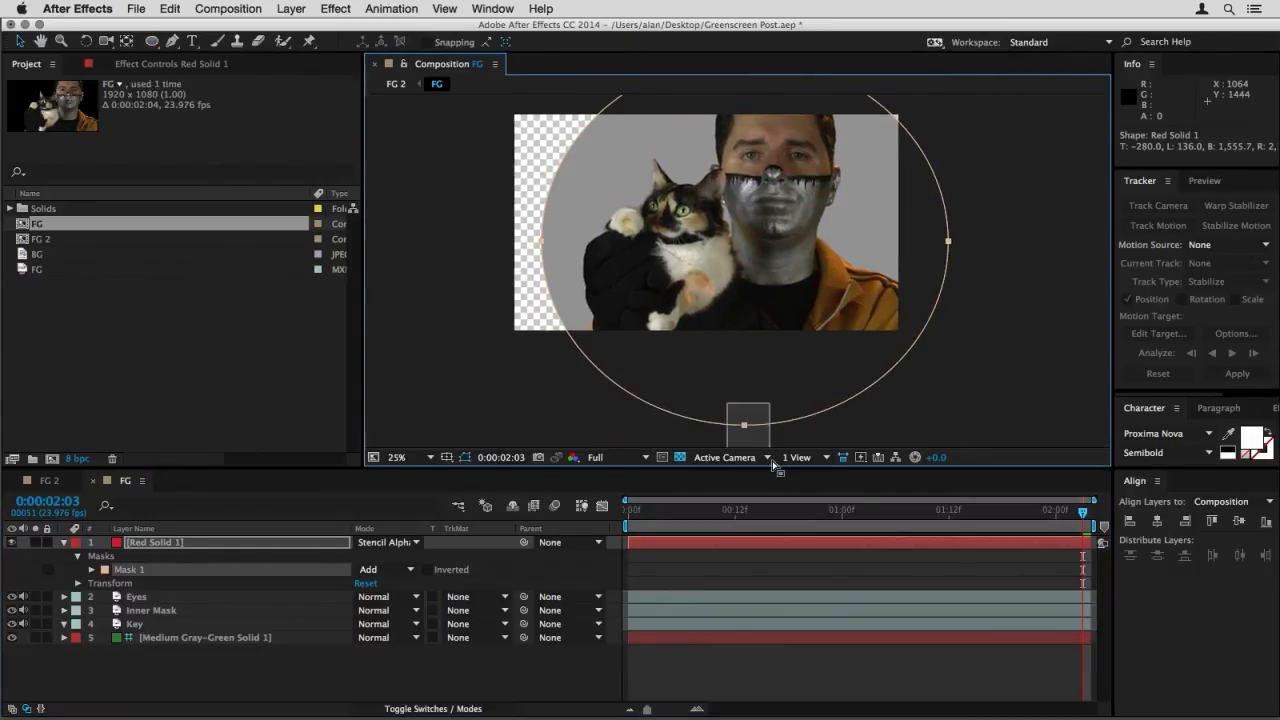
click(744, 425)
drag(632, 428, 544, 428)
drag(856, 428, 946, 426)
Check the stencil mask over time in FG, close that composition's timeline, and preview the composite in FG 2
drag(630, 521, 1055, 521)
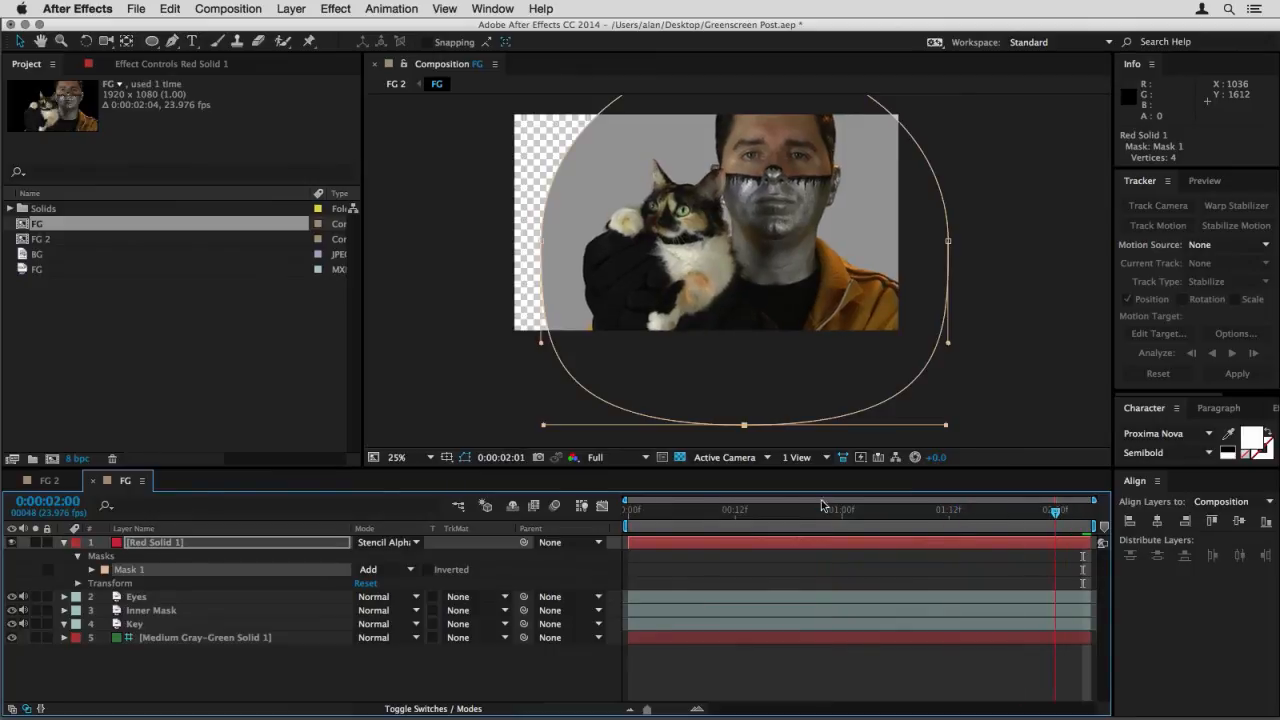
key(Home)
click(92, 481)
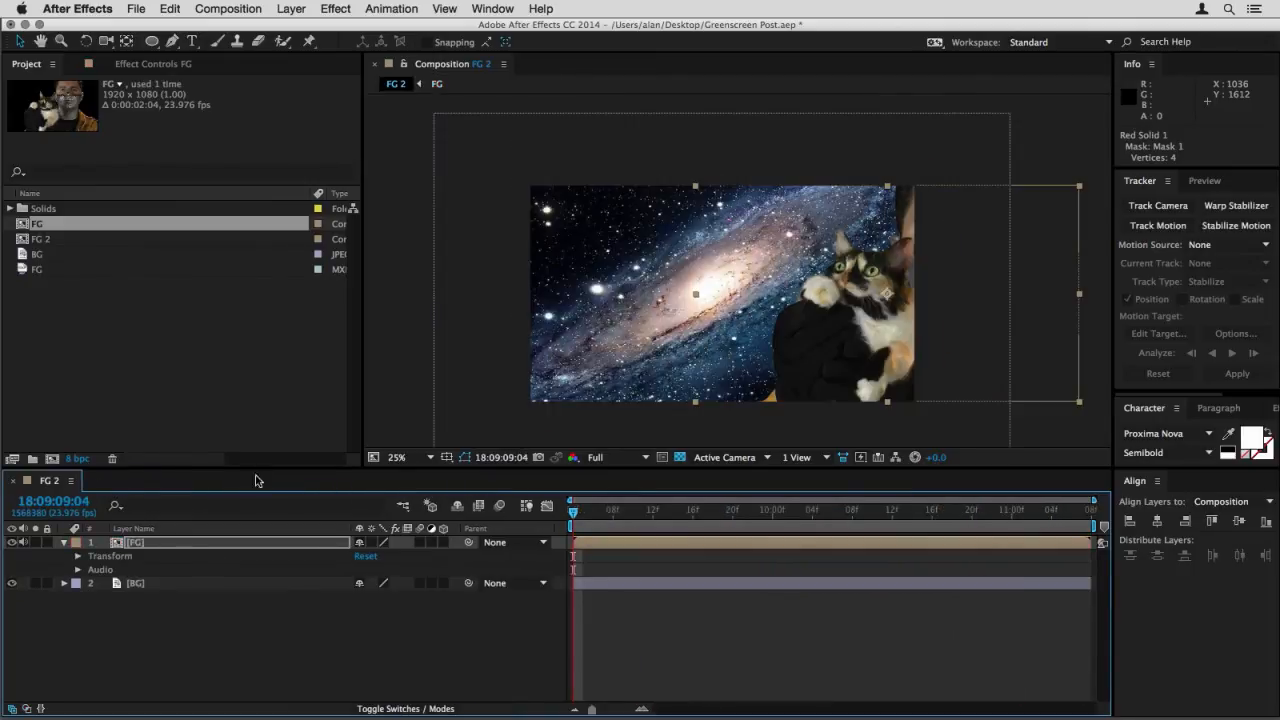
key(space)
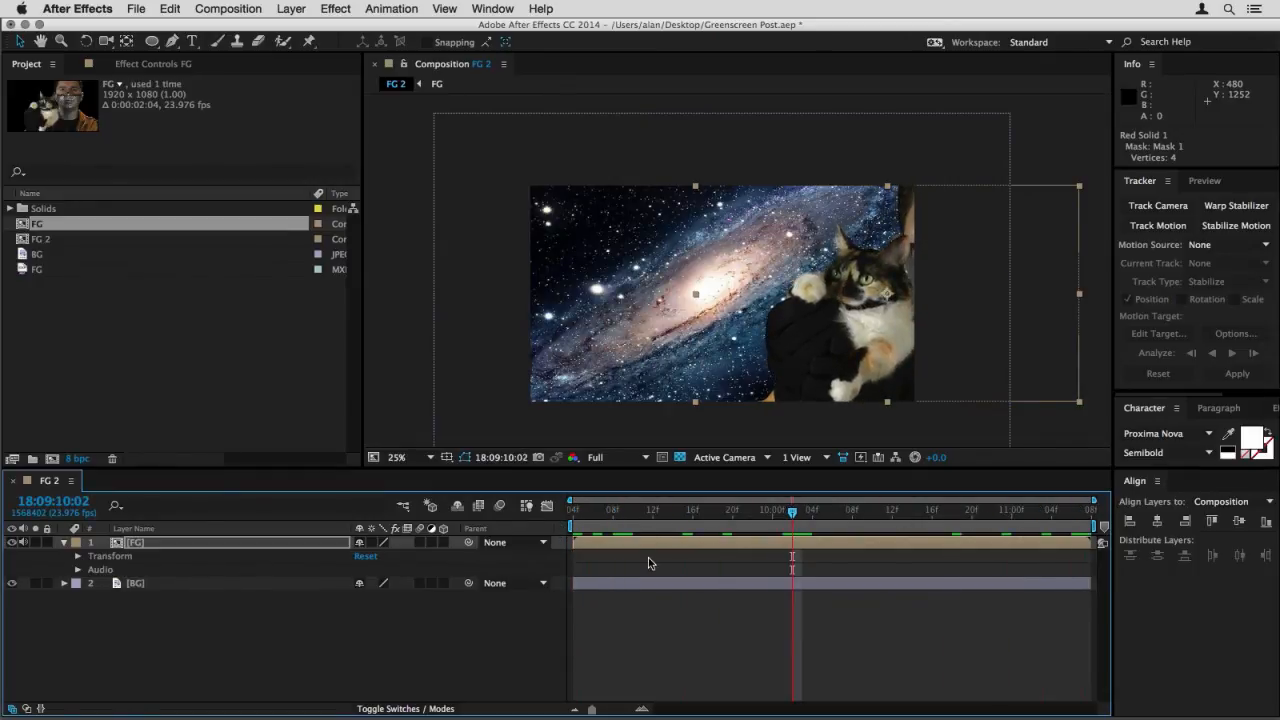
Apply Curves to the nested FG layer and shape a slight S-curve in the RGB channel, with brighter highlights and darker shadows
click(335, 9)
mouse_move(372, 159)
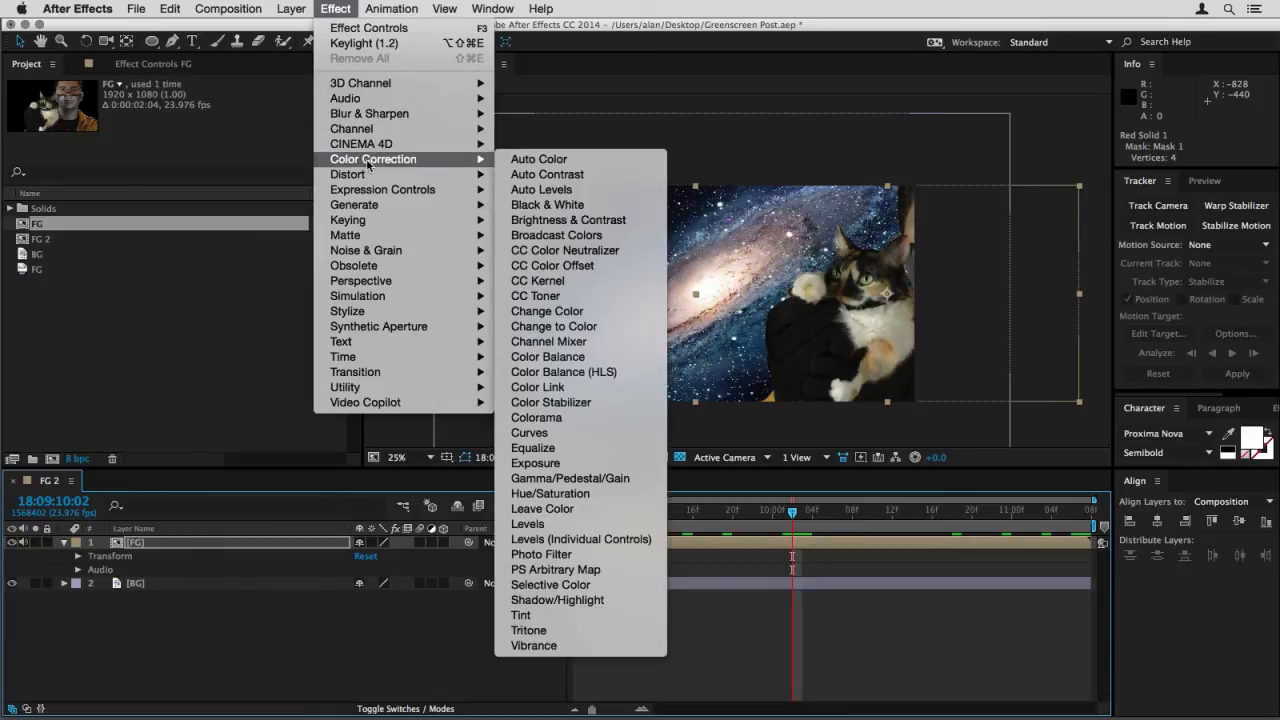
click(529, 433)
scroll(688, 308, up, 2)
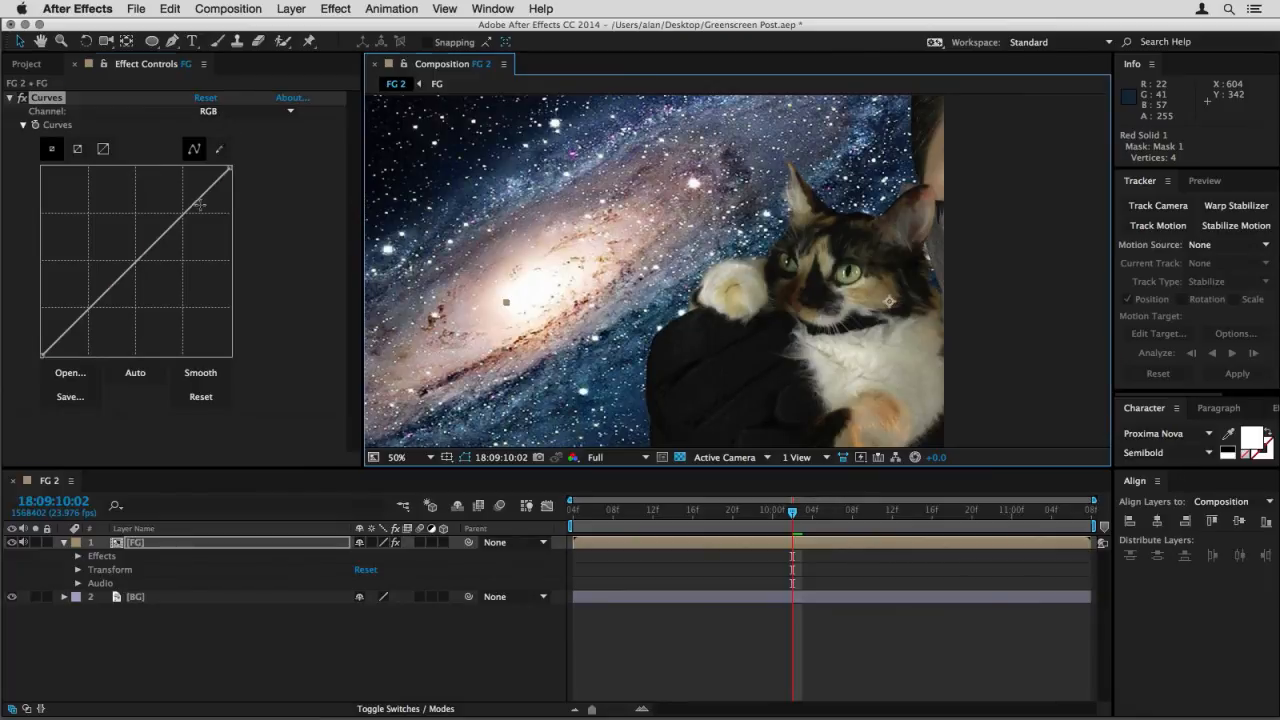
drag(200, 204, 190, 206)
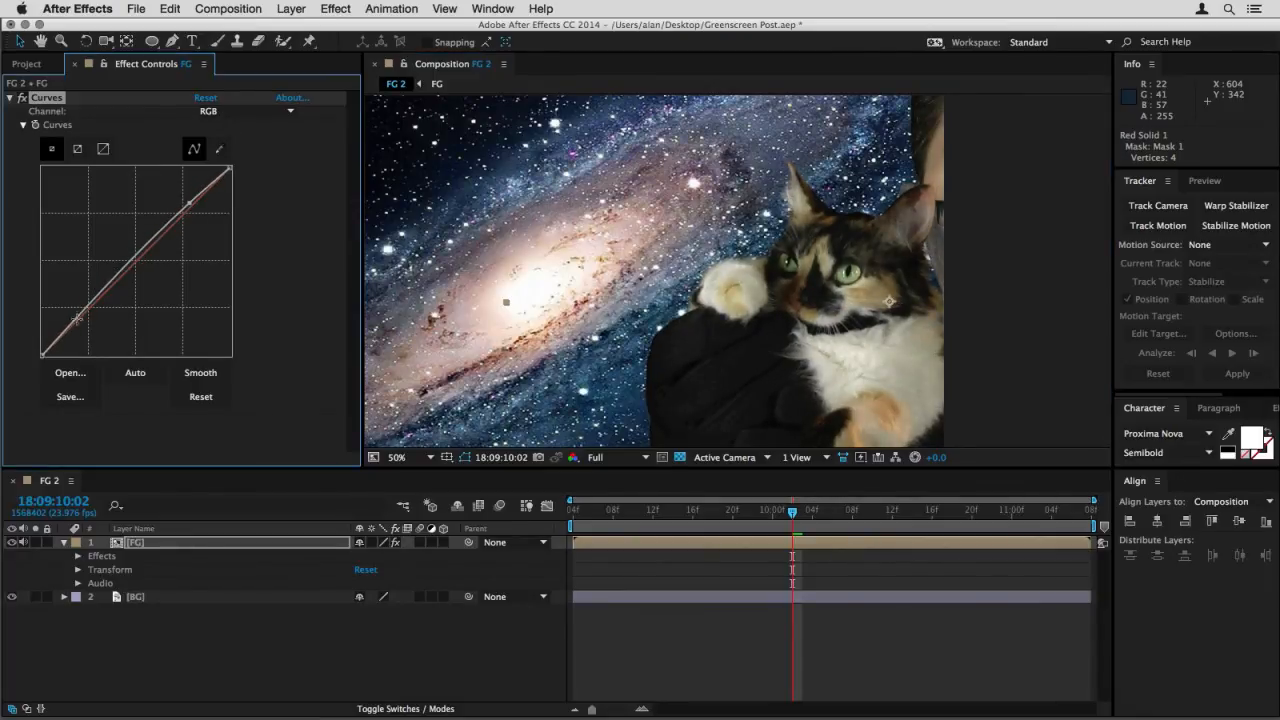
drag(77, 317, 78, 327)
Lower the red and green midtones slightly in the FG layer's Curves, and raise the blue and overall RGB midtones
click(237, 113)
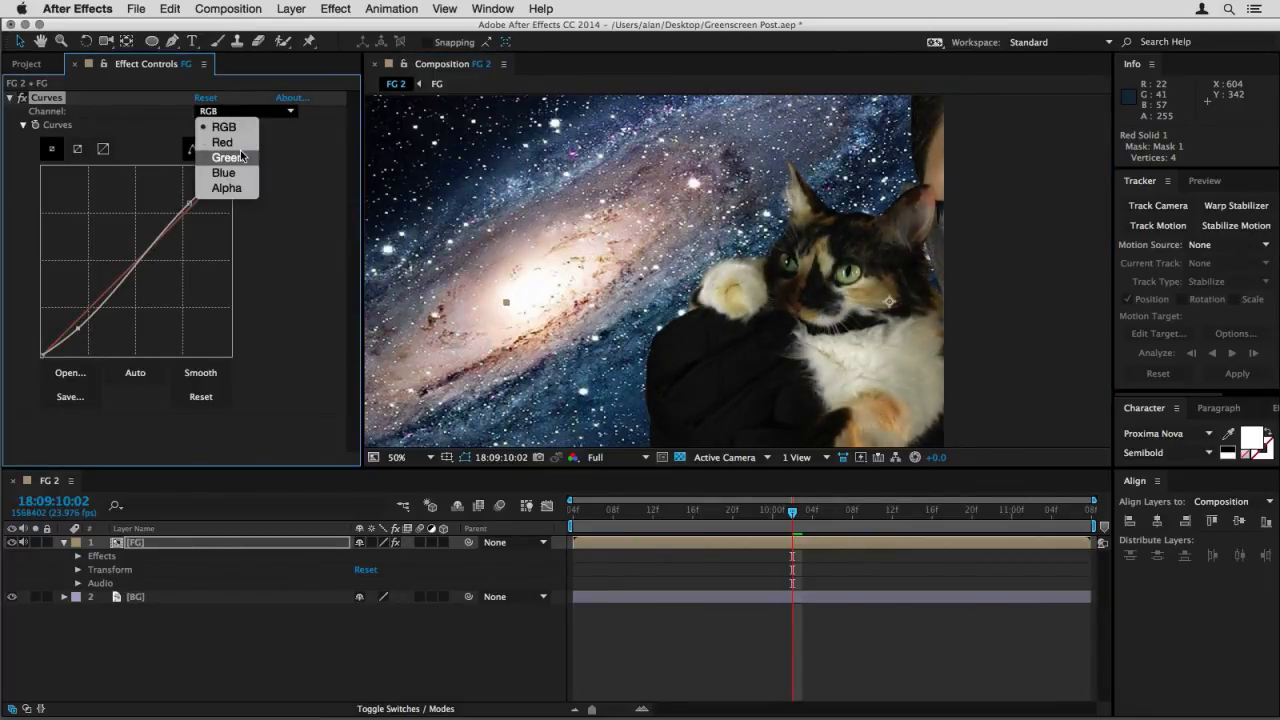
click(226, 140)
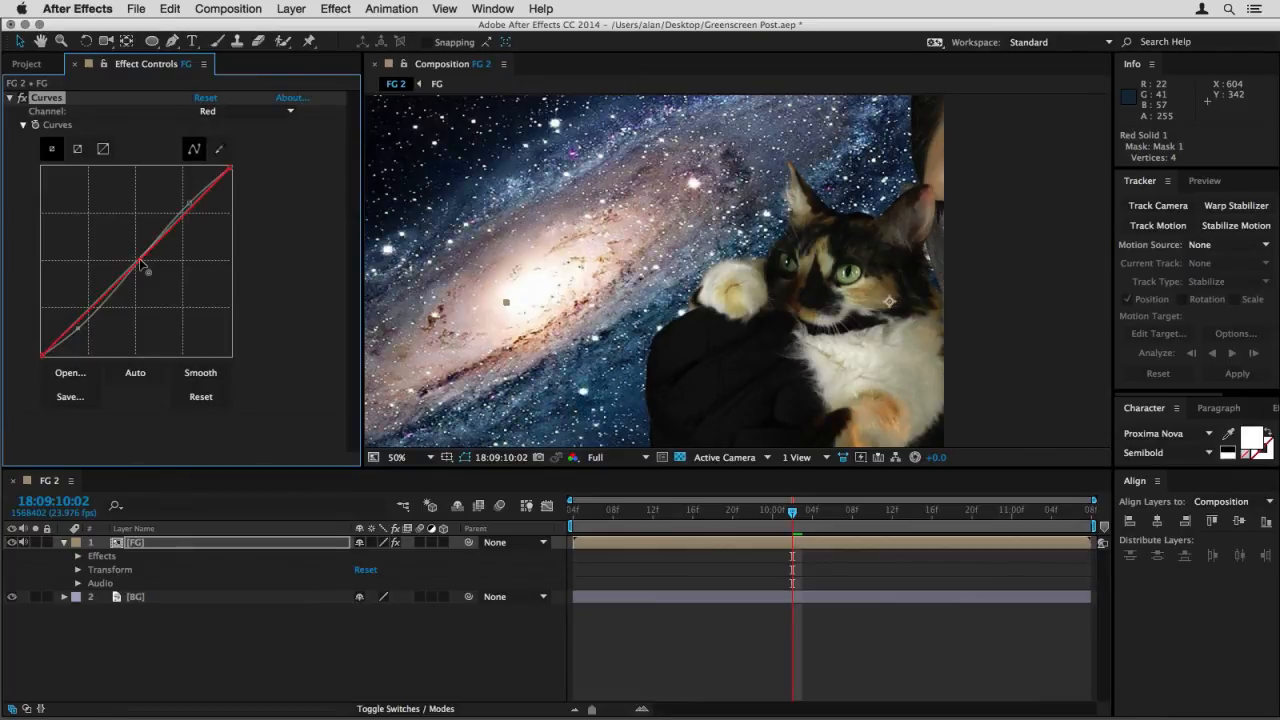
click(237, 112)
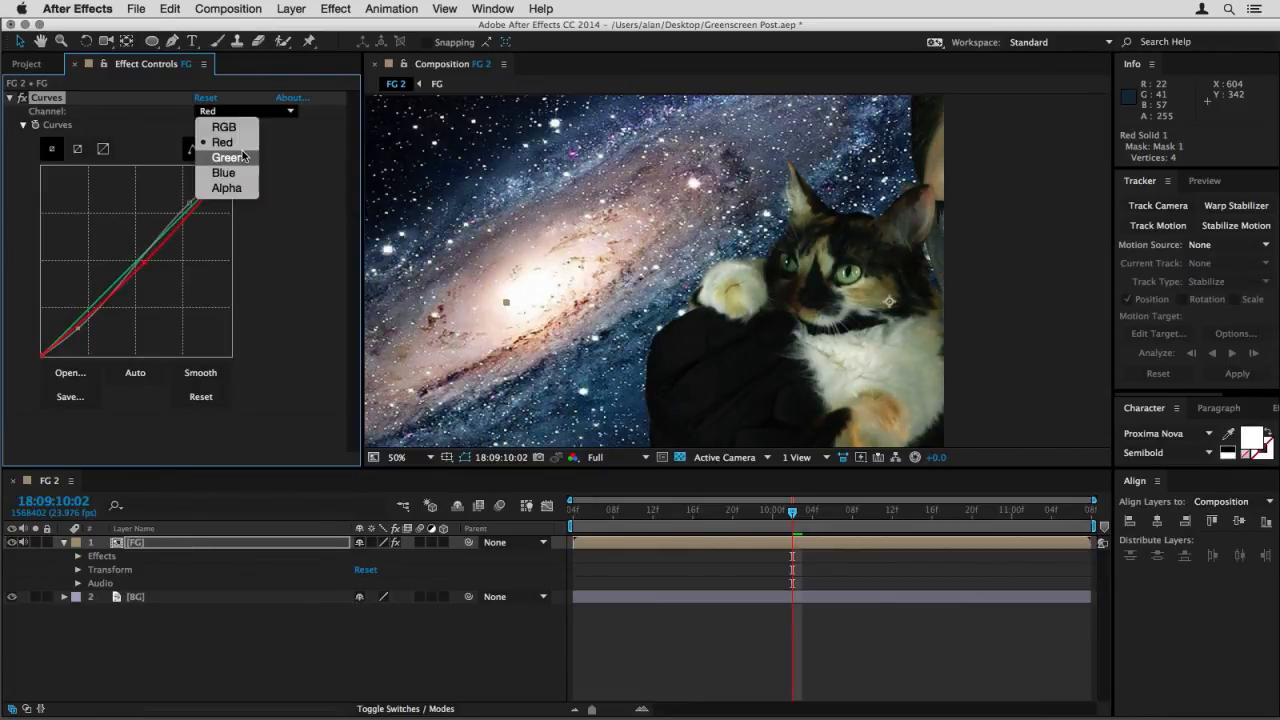
click(226, 157)
drag(145, 254, 147, 257)
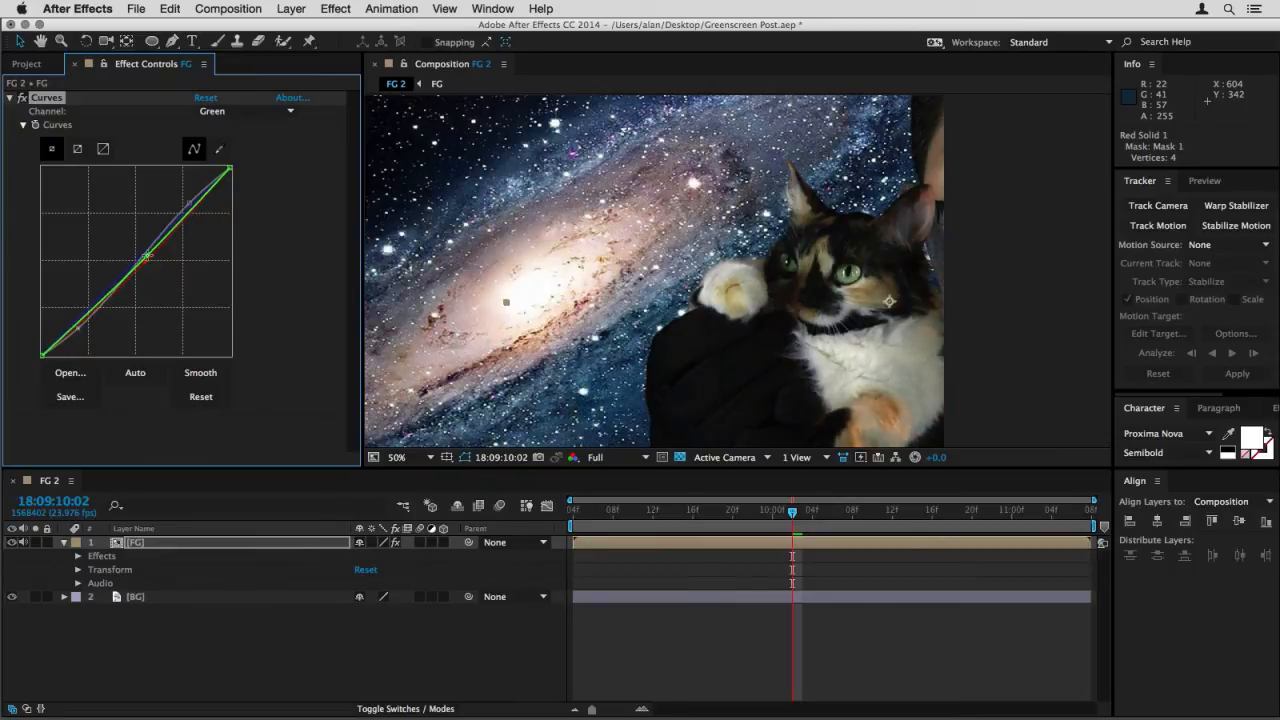
click(245, 111)
click(224, 172)
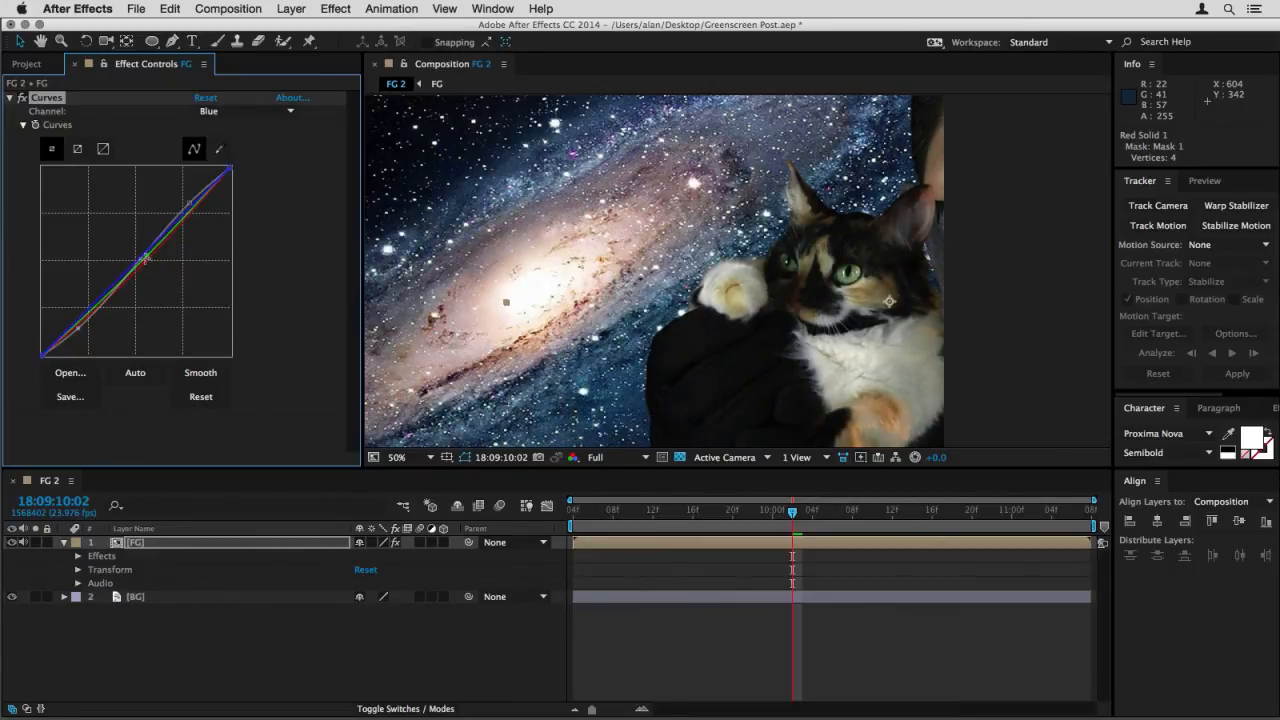
drag(142, 261, 131, 255)
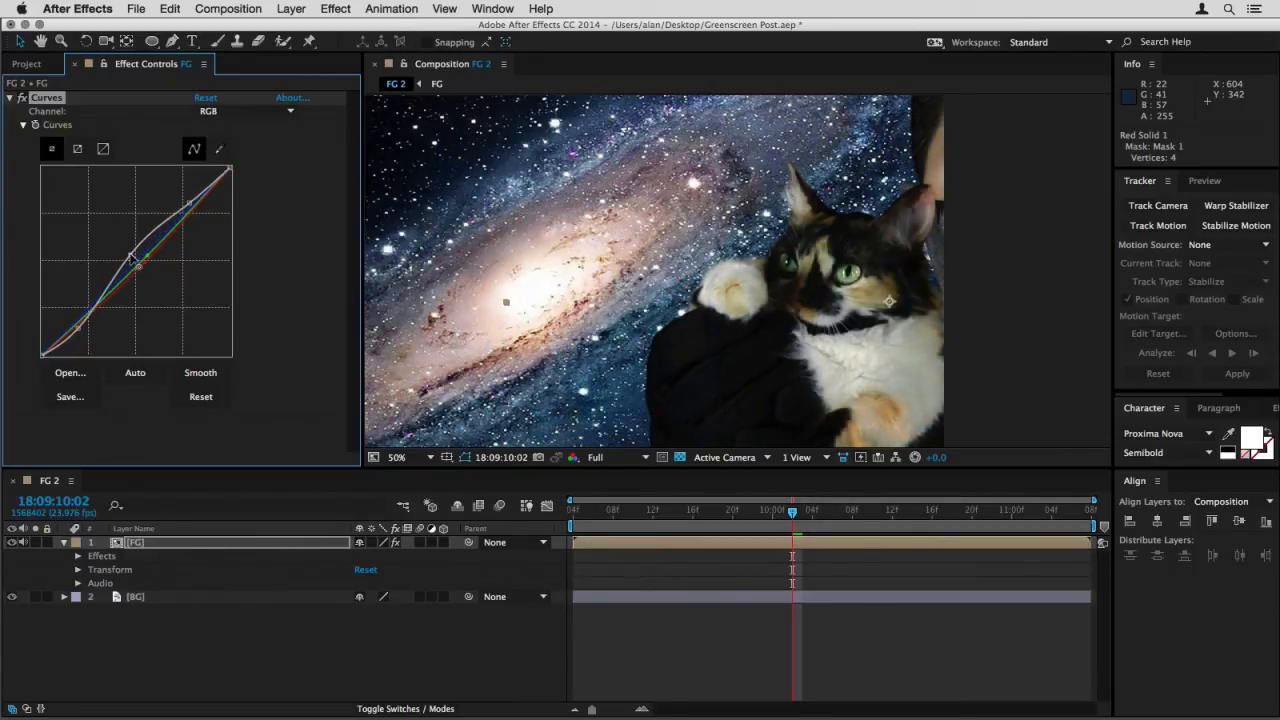
key(comma)
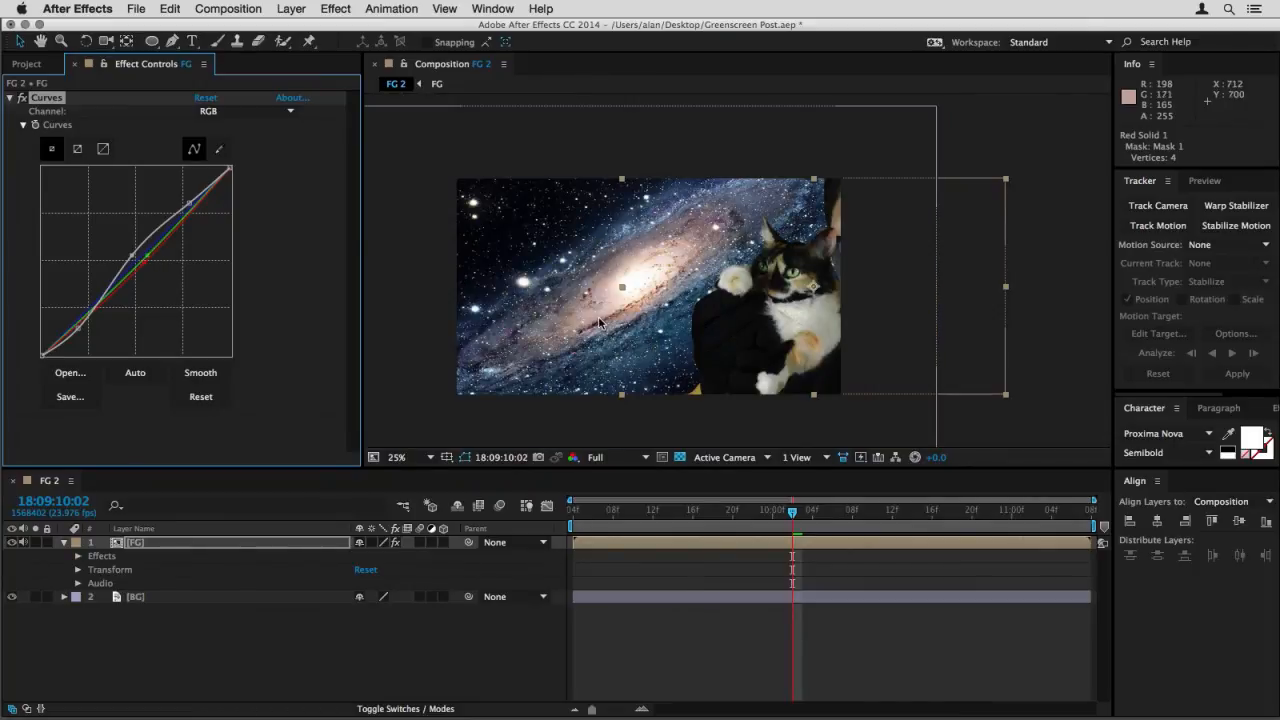
Set starting Position and Scale keyframes on the FG layer at the first frame of FG 2
key(Home)
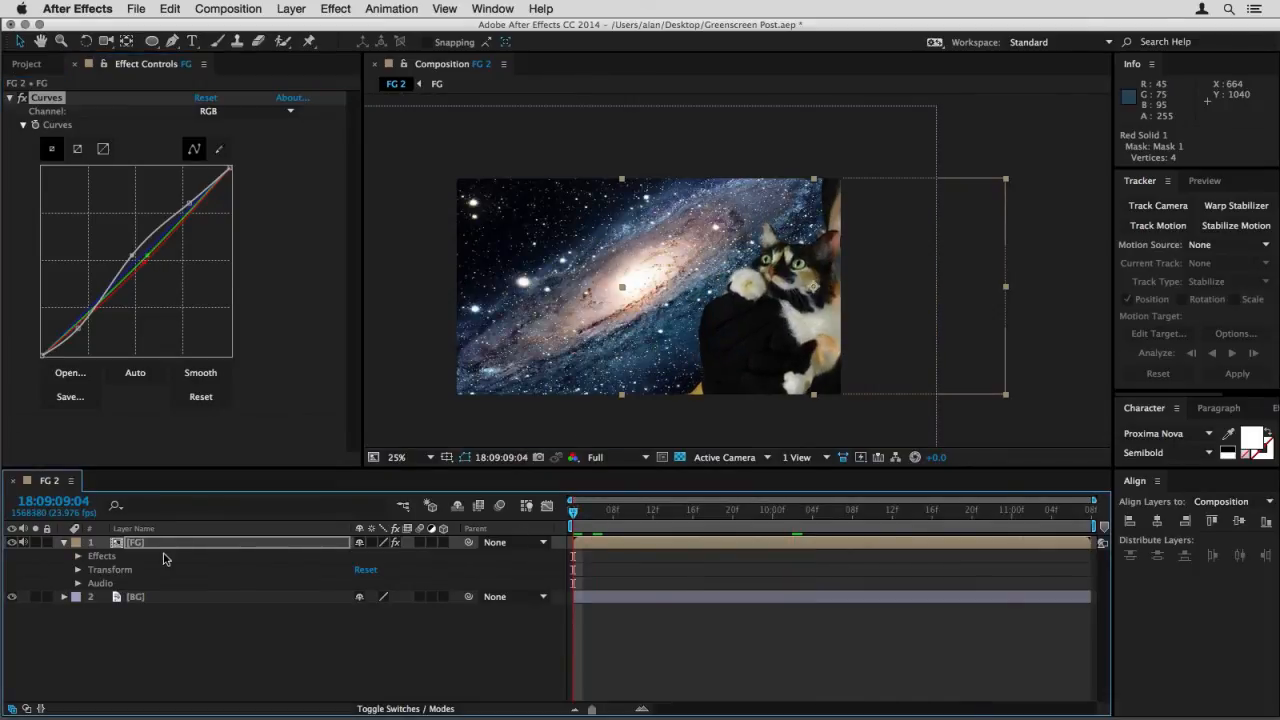
key(p)
key(shift+s)
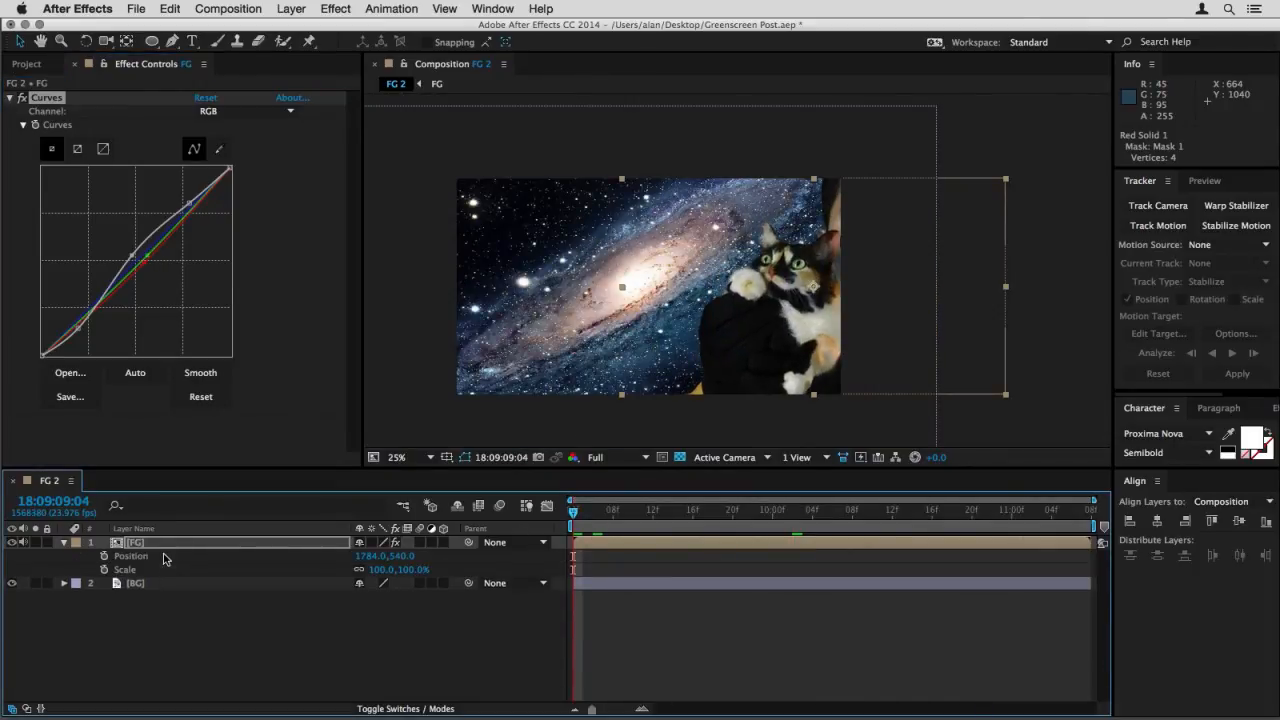
click(104, 556)
click(104, 569)
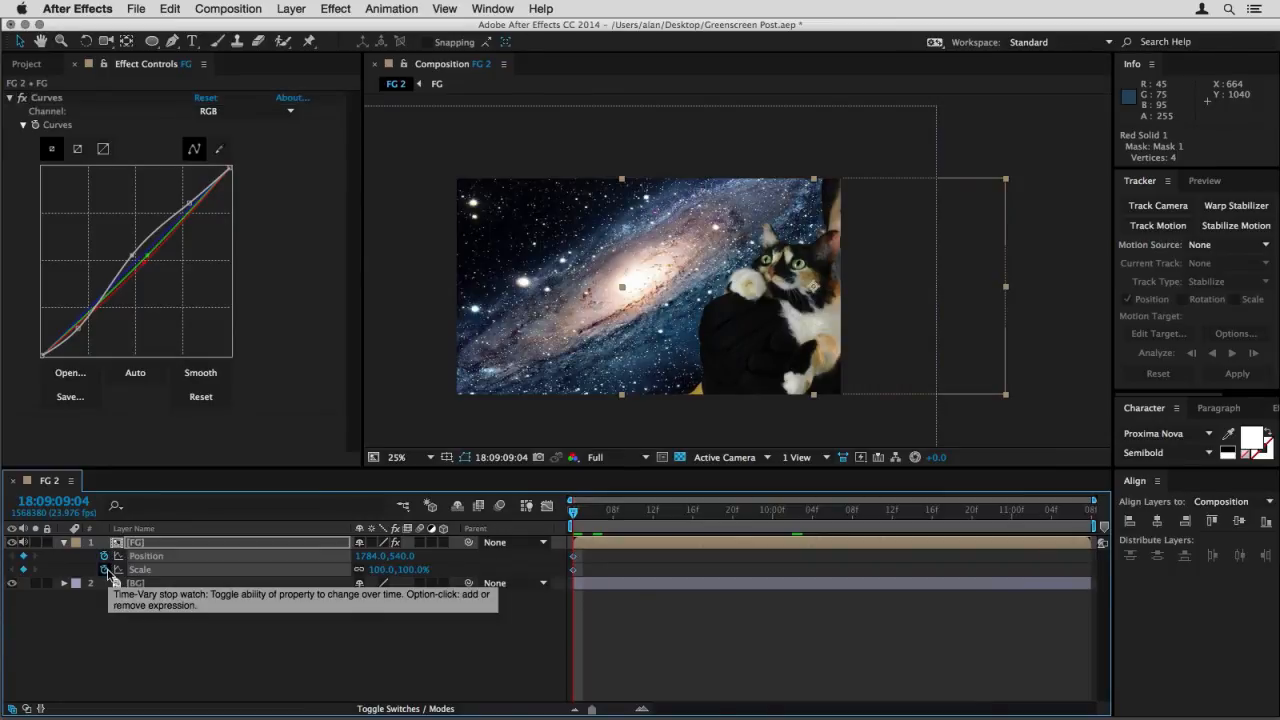
Enlarge the FG layer to about 176% at the last frame and move it to about 1724, 580 for the ending keyframes
key(End)
drag(813, 394, 829, 478)
drag(793, 342, 782, 342)
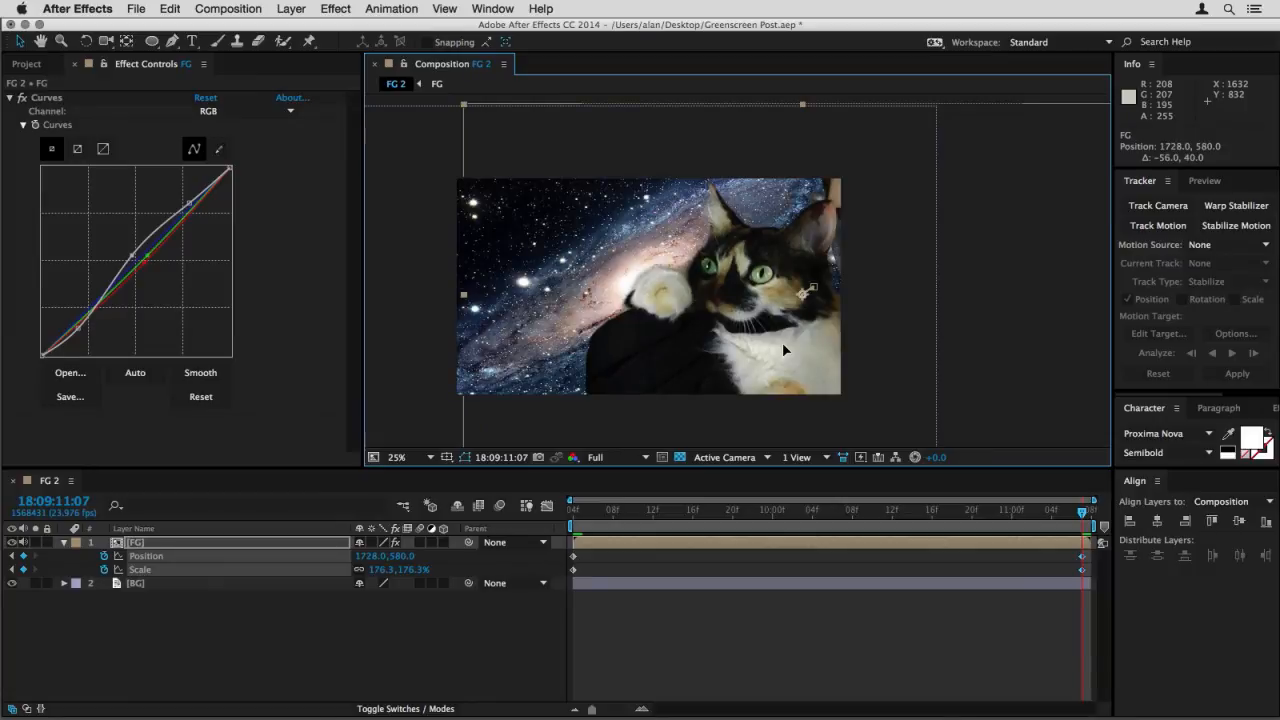
Set Position and Scale keyframes on the BG layer at the last and first frames of FG 2
click(132, 584)
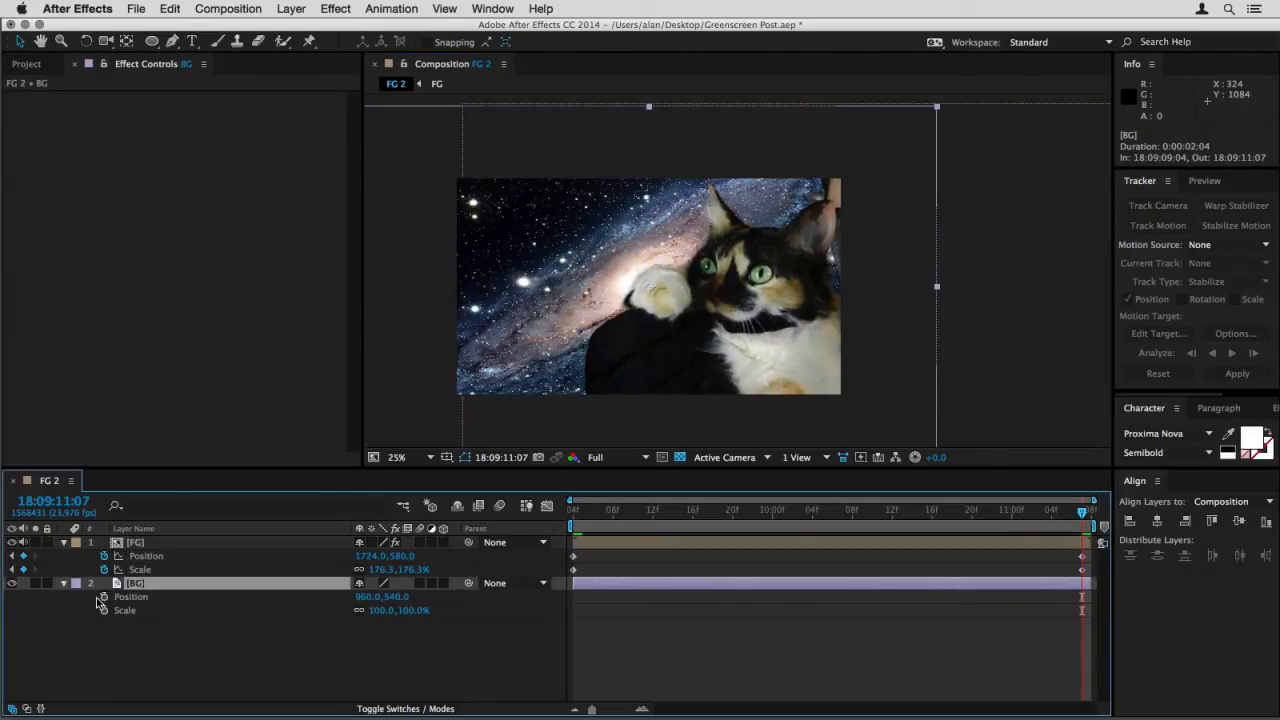
click(103, 597)
click(103, 610)
key(Home)
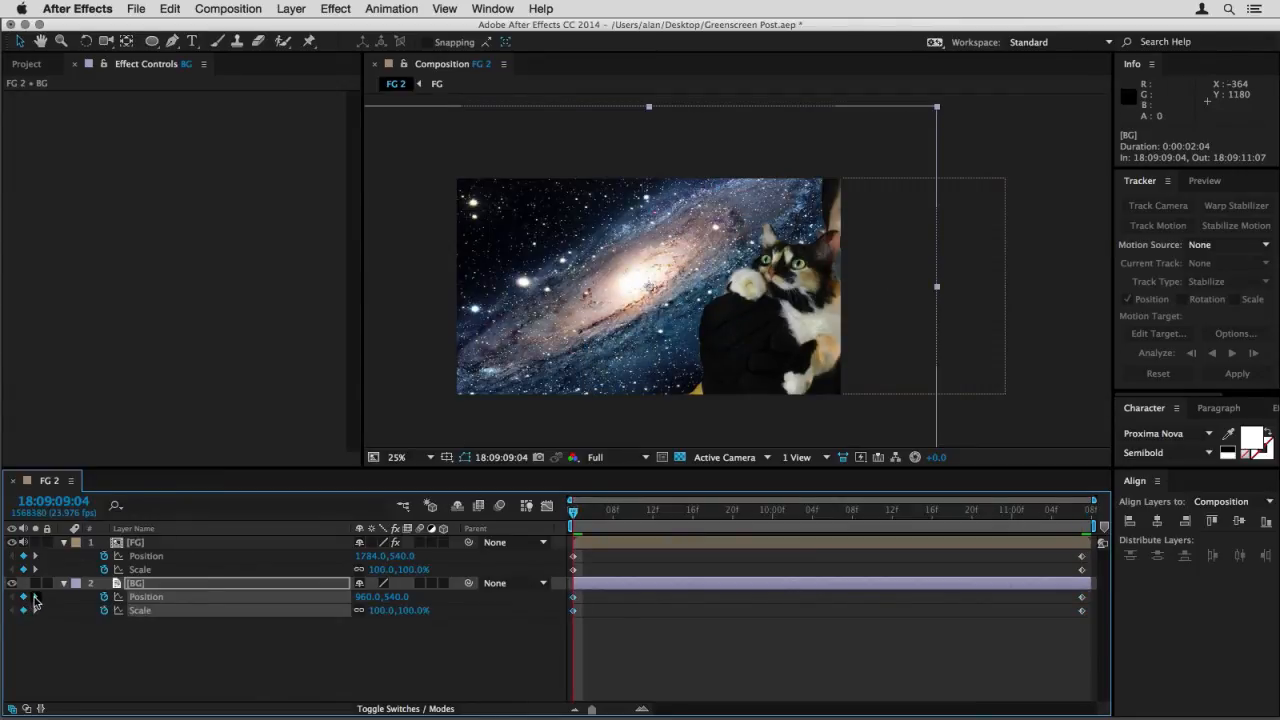
Enlarge the BG layer to about 121% at the last frame and move it to about 888, 556 for the ending keyframes
key(End)
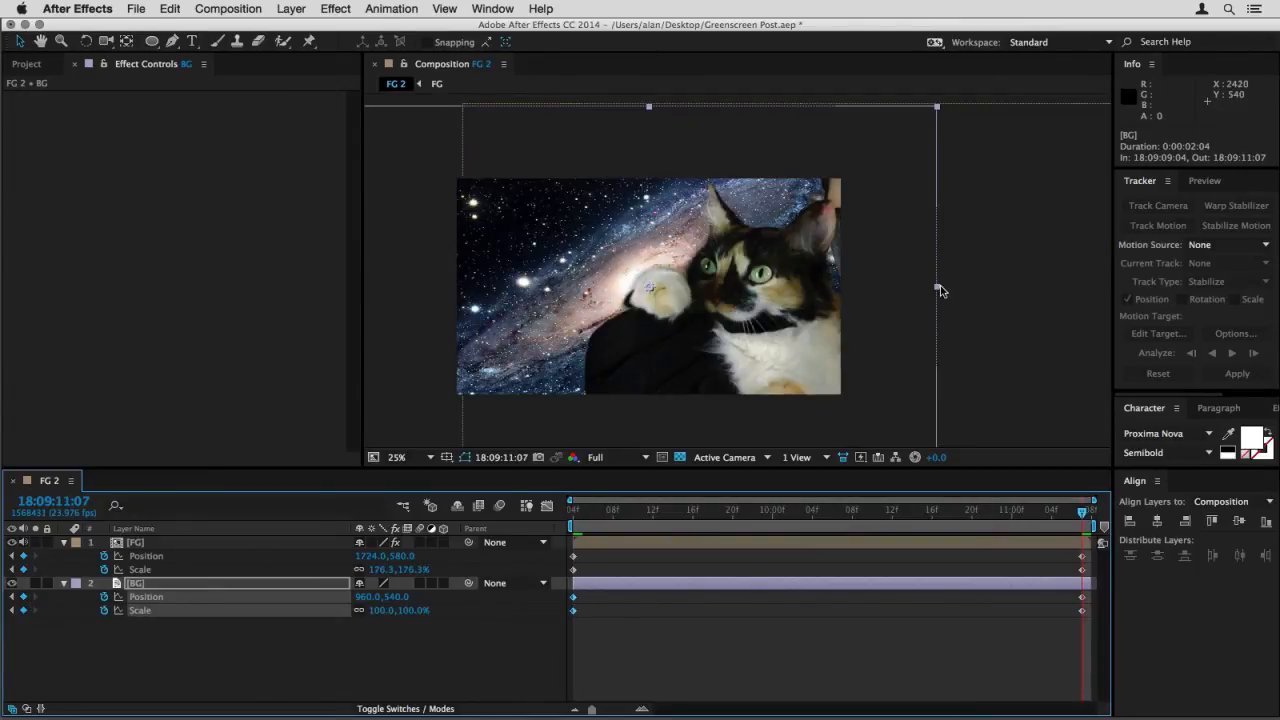
mouse_move(940, 290)
mouse_down()
mouse_move(999, 278)
mouse_move(919, 292)
mouse_up()
key(period)
drag(530, 310, 652, 360)
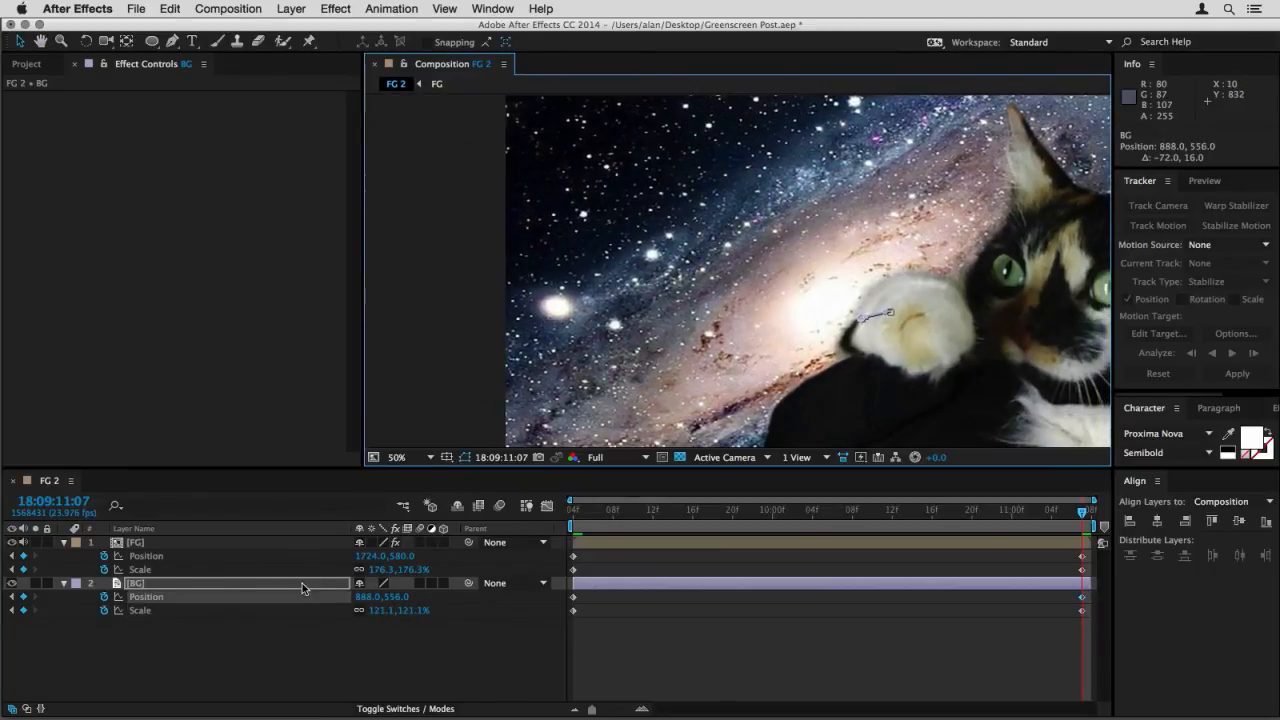
Apply the Fast Blur effect to the BG layer to soften the galaxy background slightly
click(338, 8)
mouse_move(371, 114)
click(530, 263)
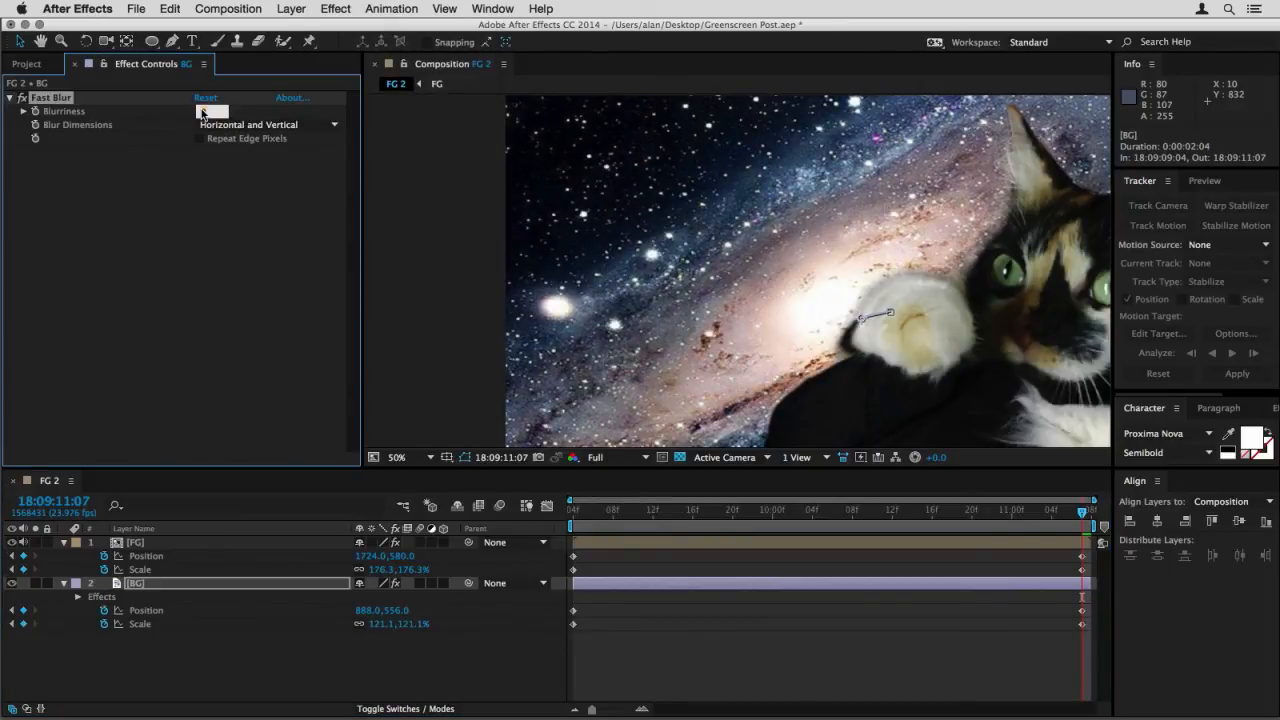
Play back the animated push-in of FG 2 with the composition view maximized
key(grave)
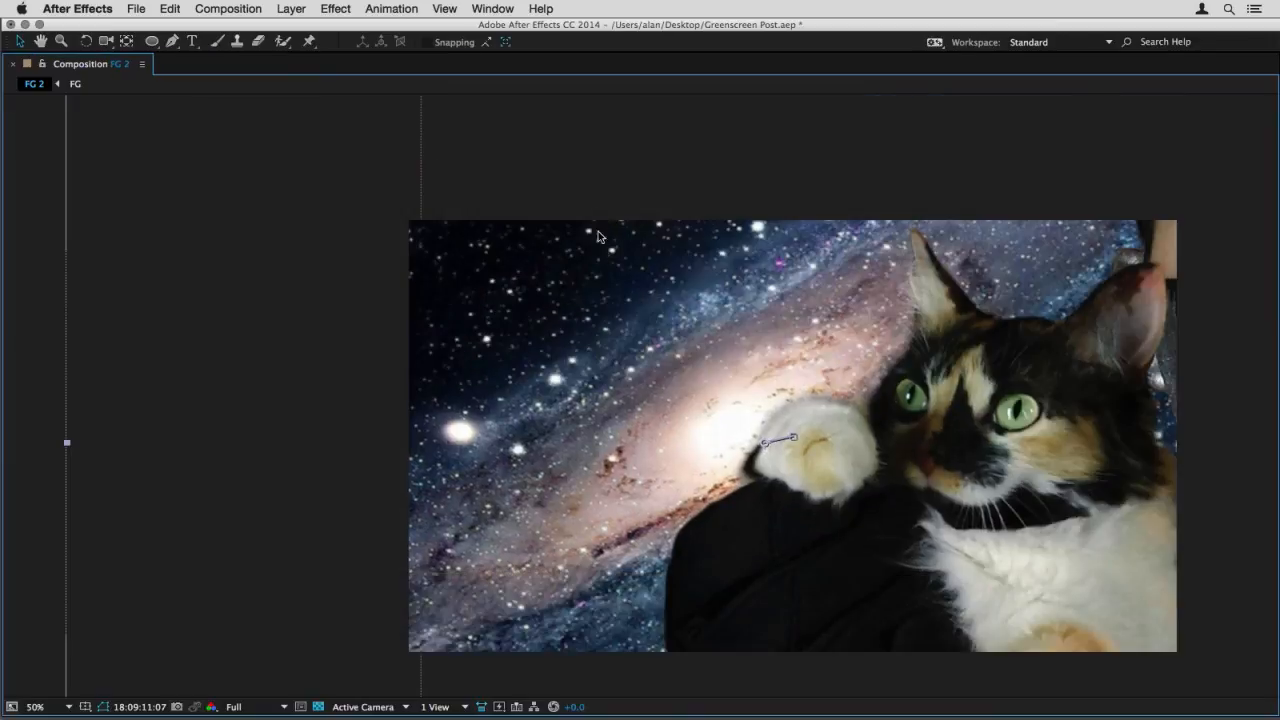
drag(628, 291, 549, 220)
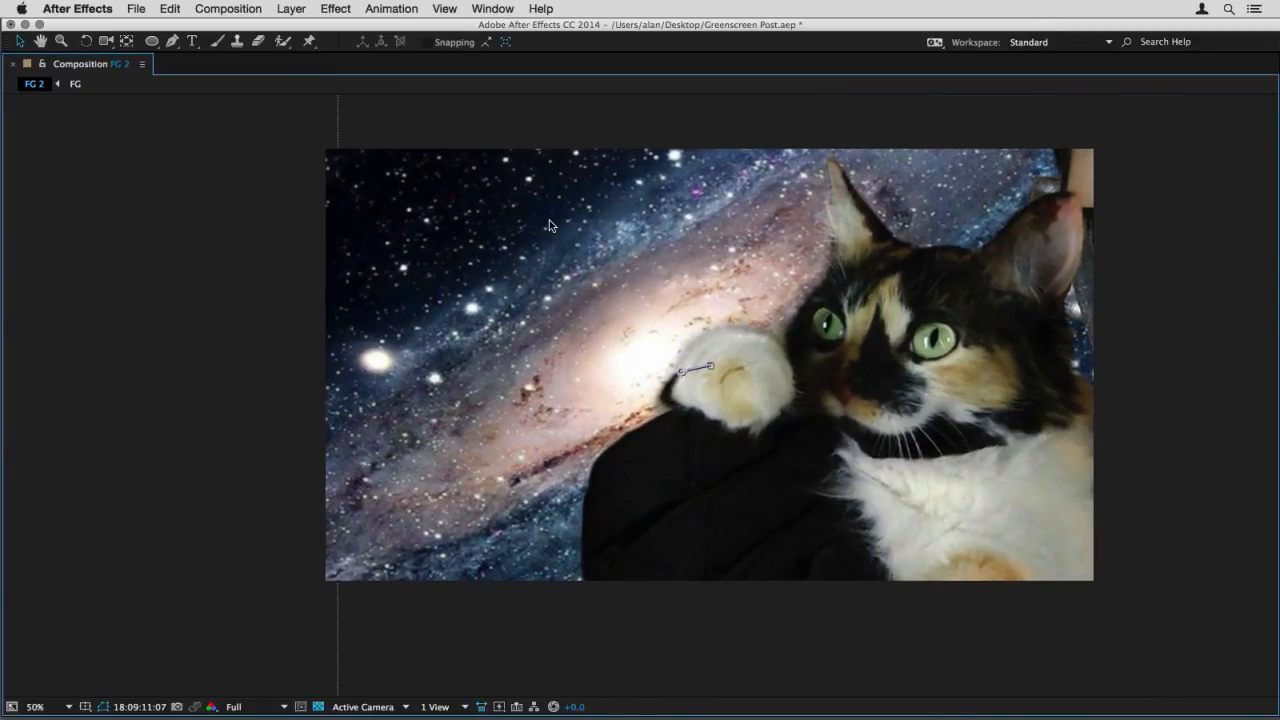
key(space)
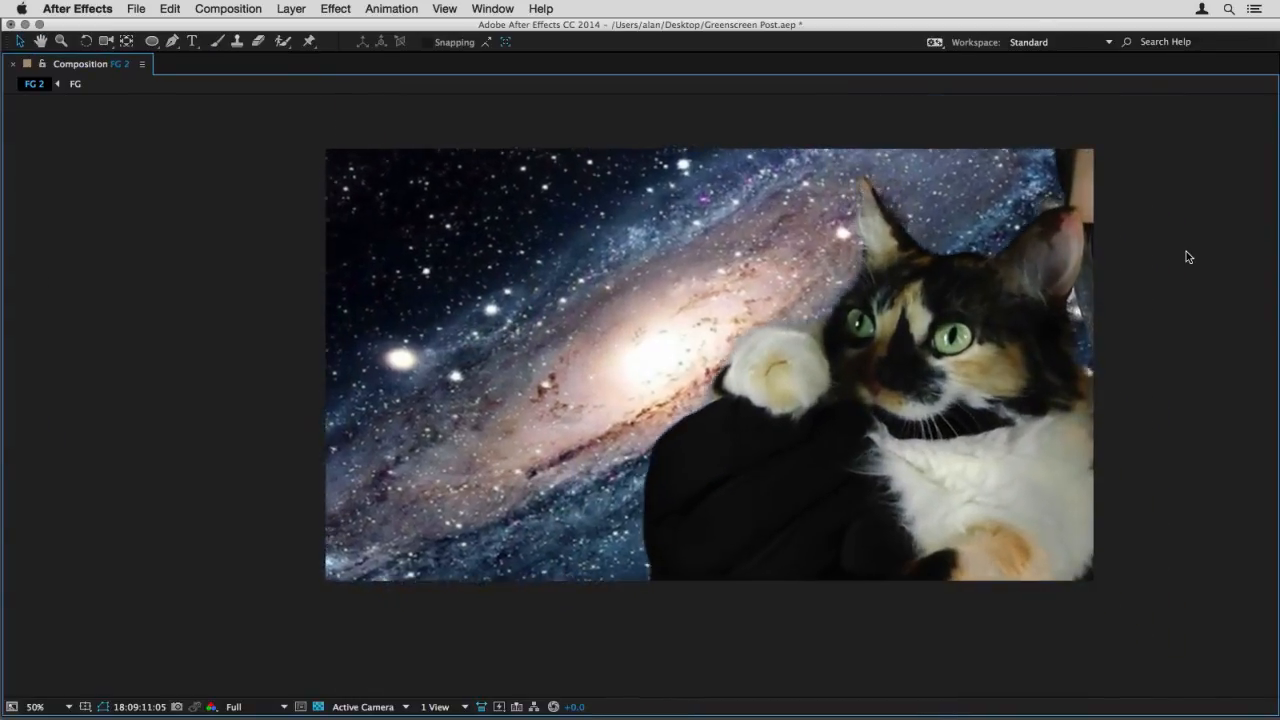